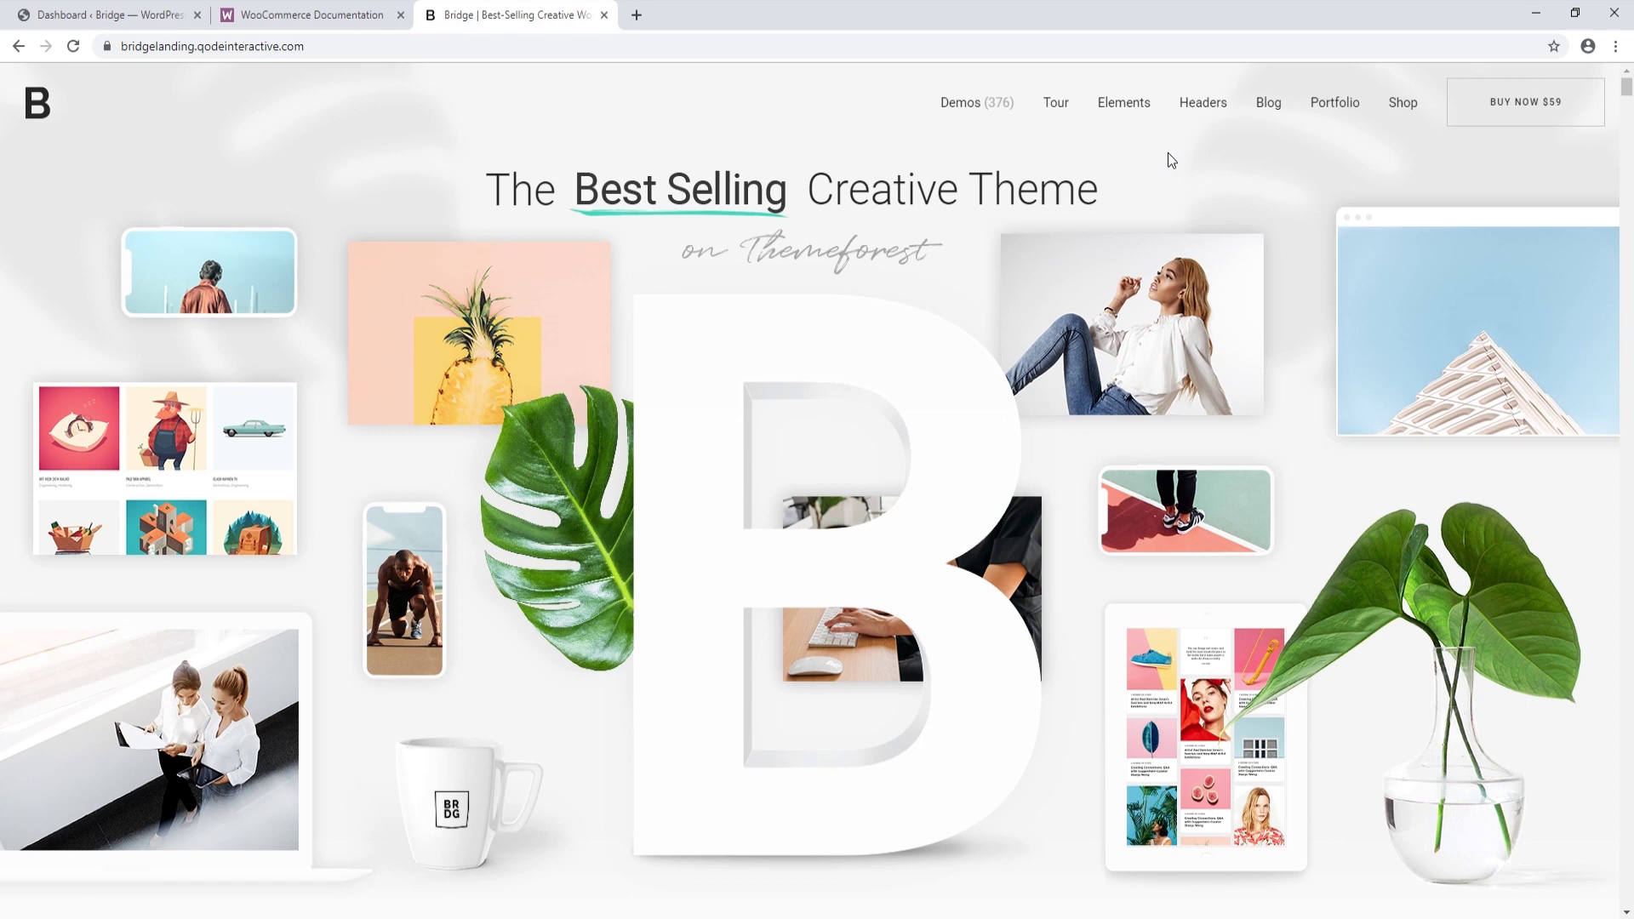
# - Scroll the Bridge landing page down to the 376 Demos gallery, showing Bridge Original and Travel
pyautogui.scroll(-3, 1085, 389)
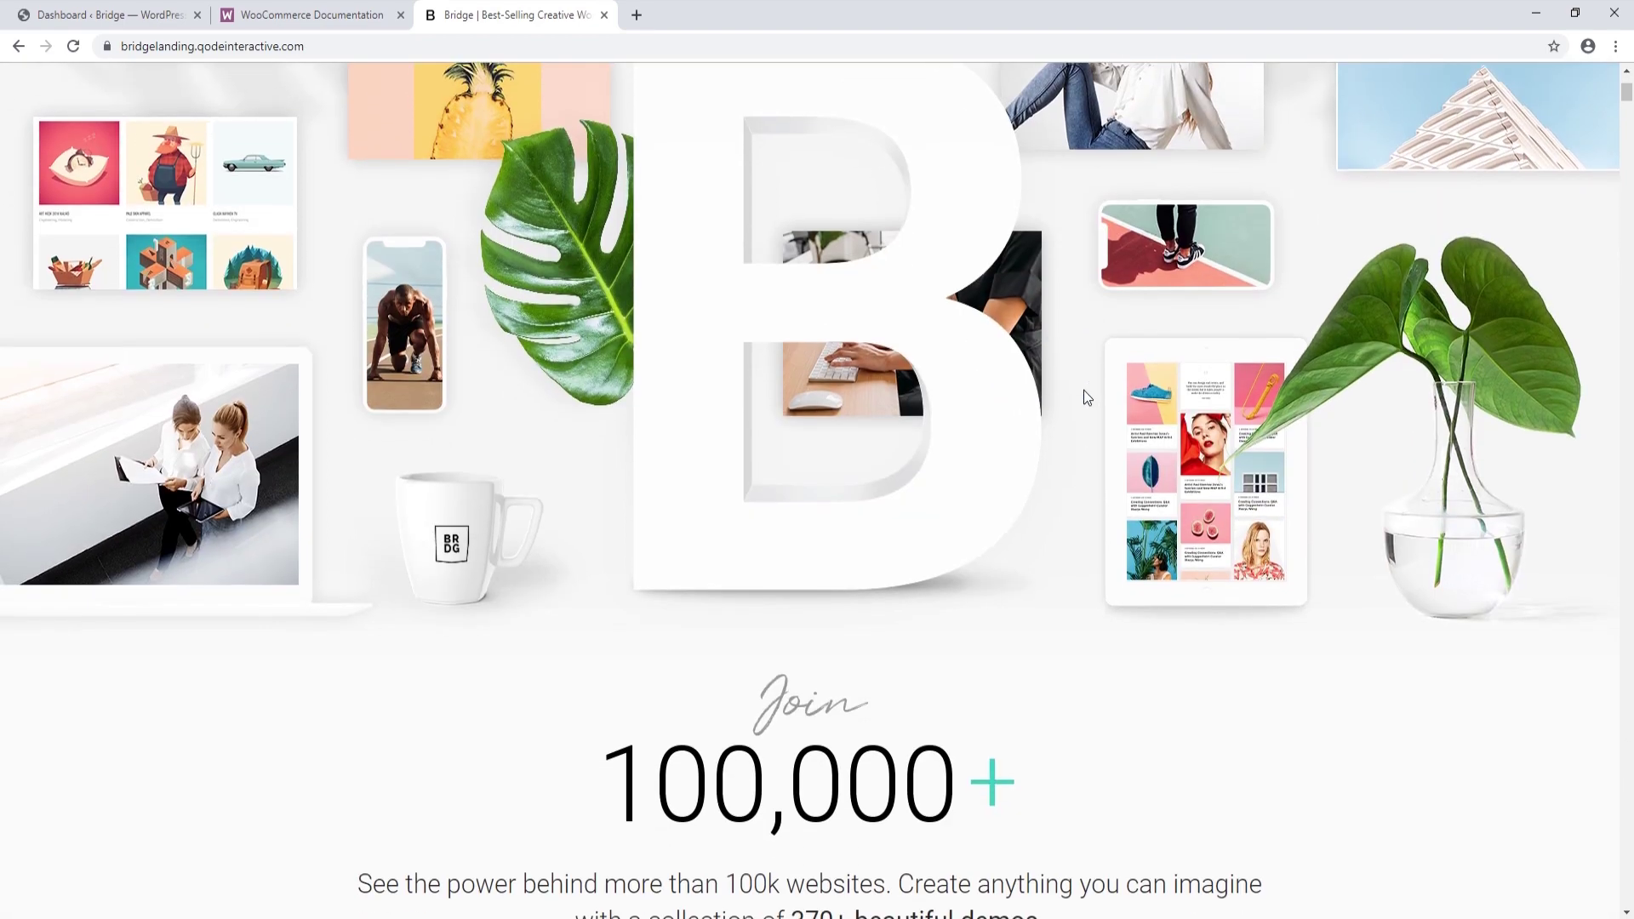
pyautogui.scroll(-12, 1084, 390)
pyautogui.scroll(-10, 1077, 386)
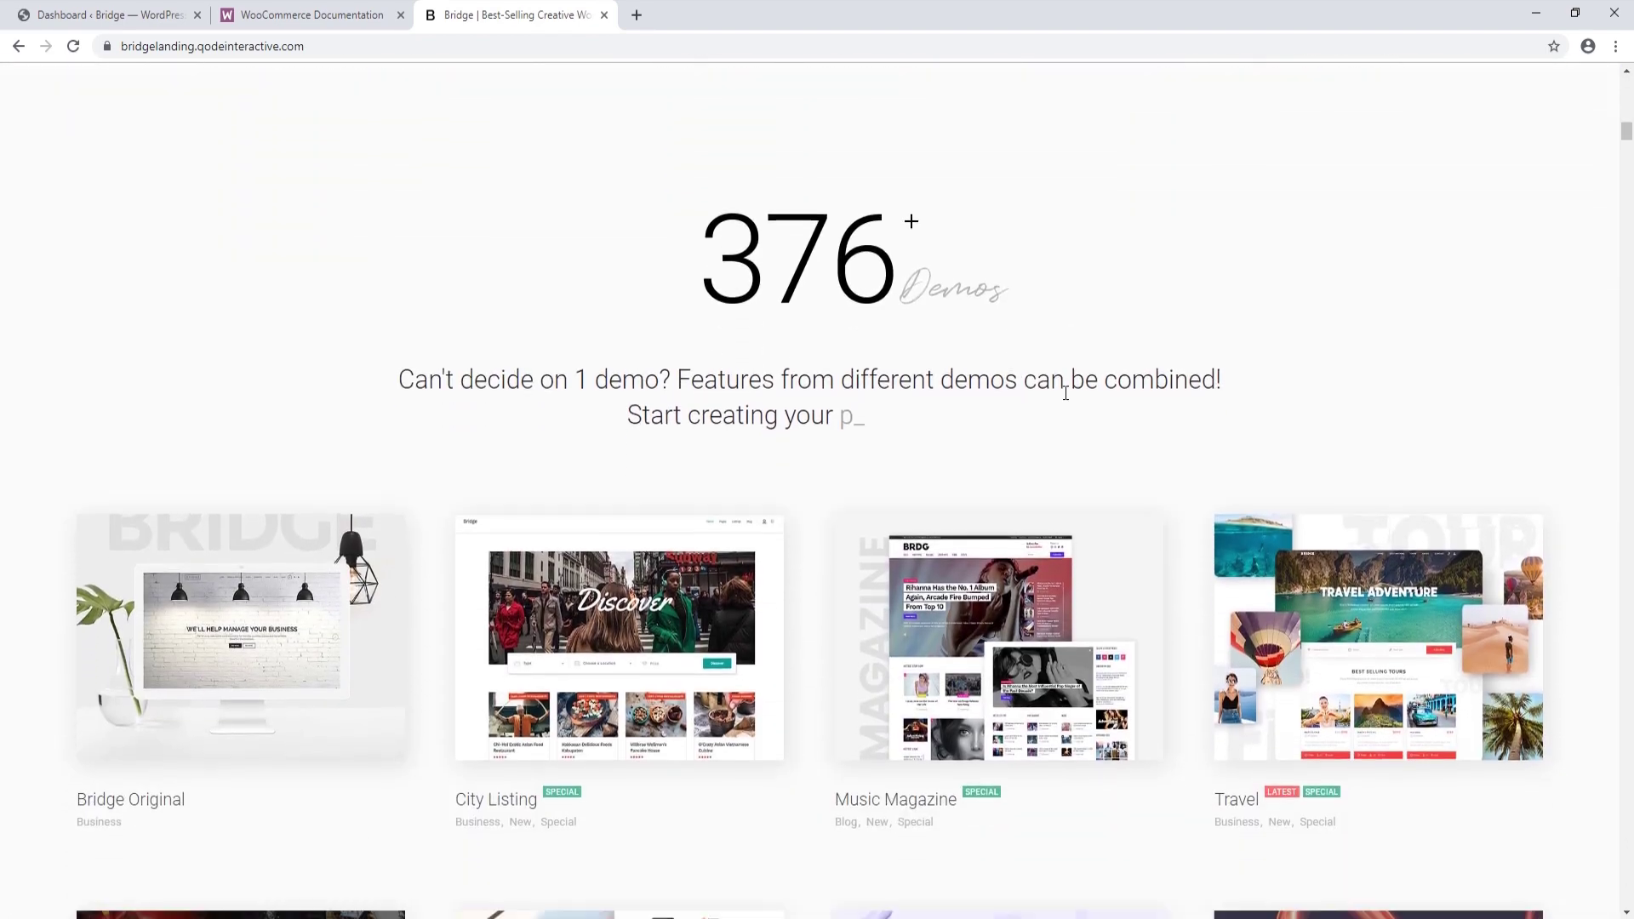
pyautogui.scroll(-1, 1065, 393)
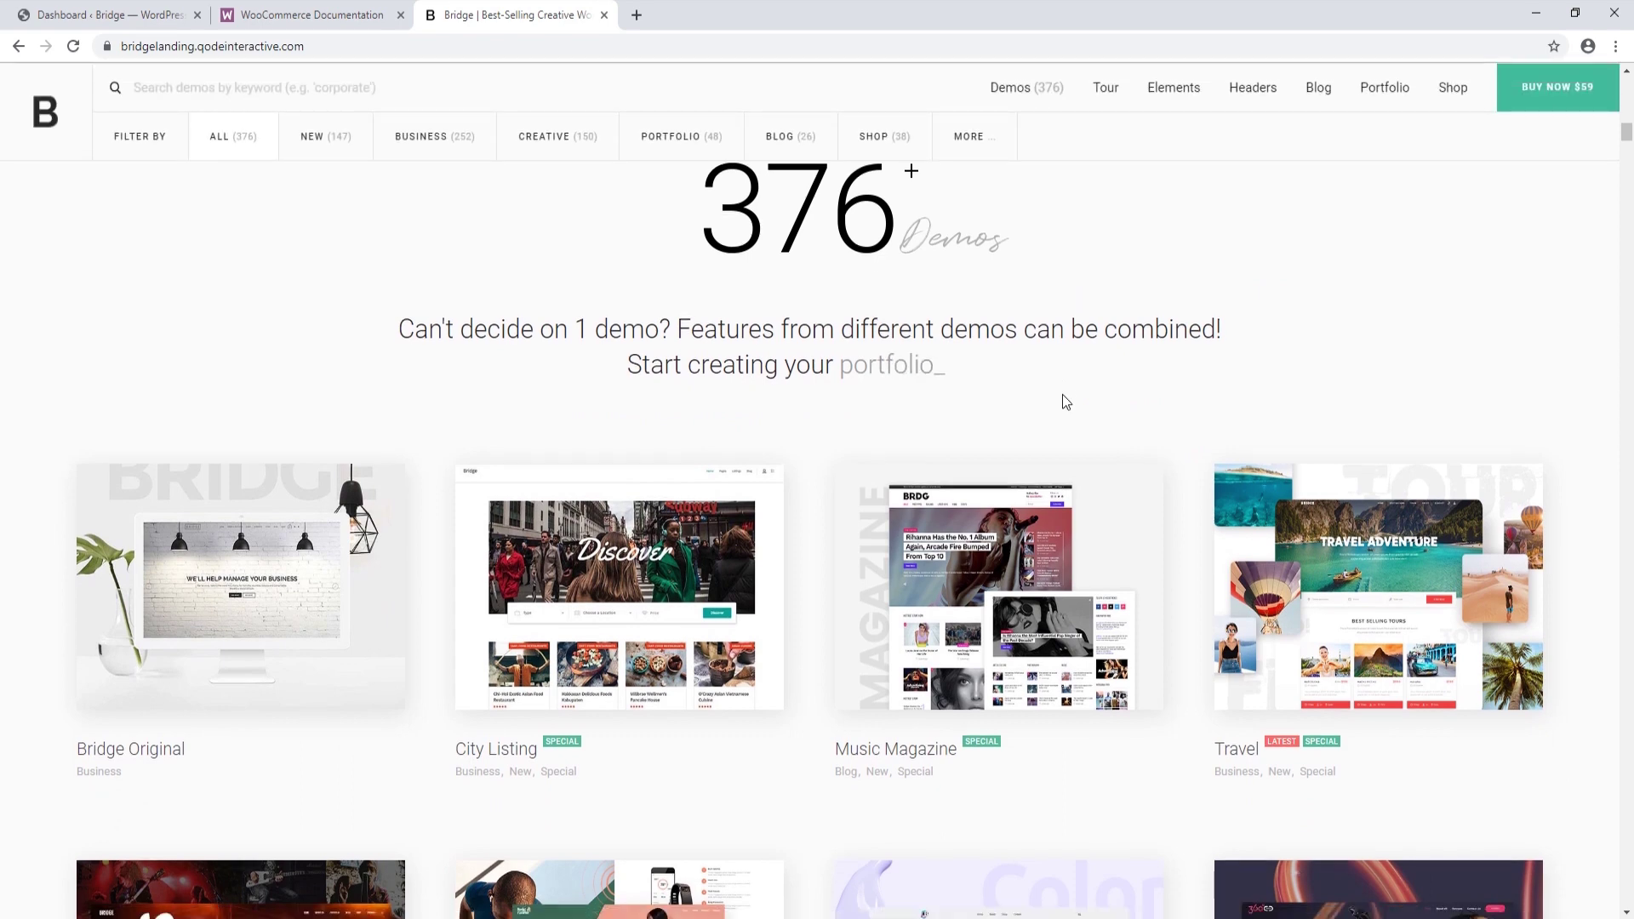
pyautogui.scroll(-2, 1066, 401)
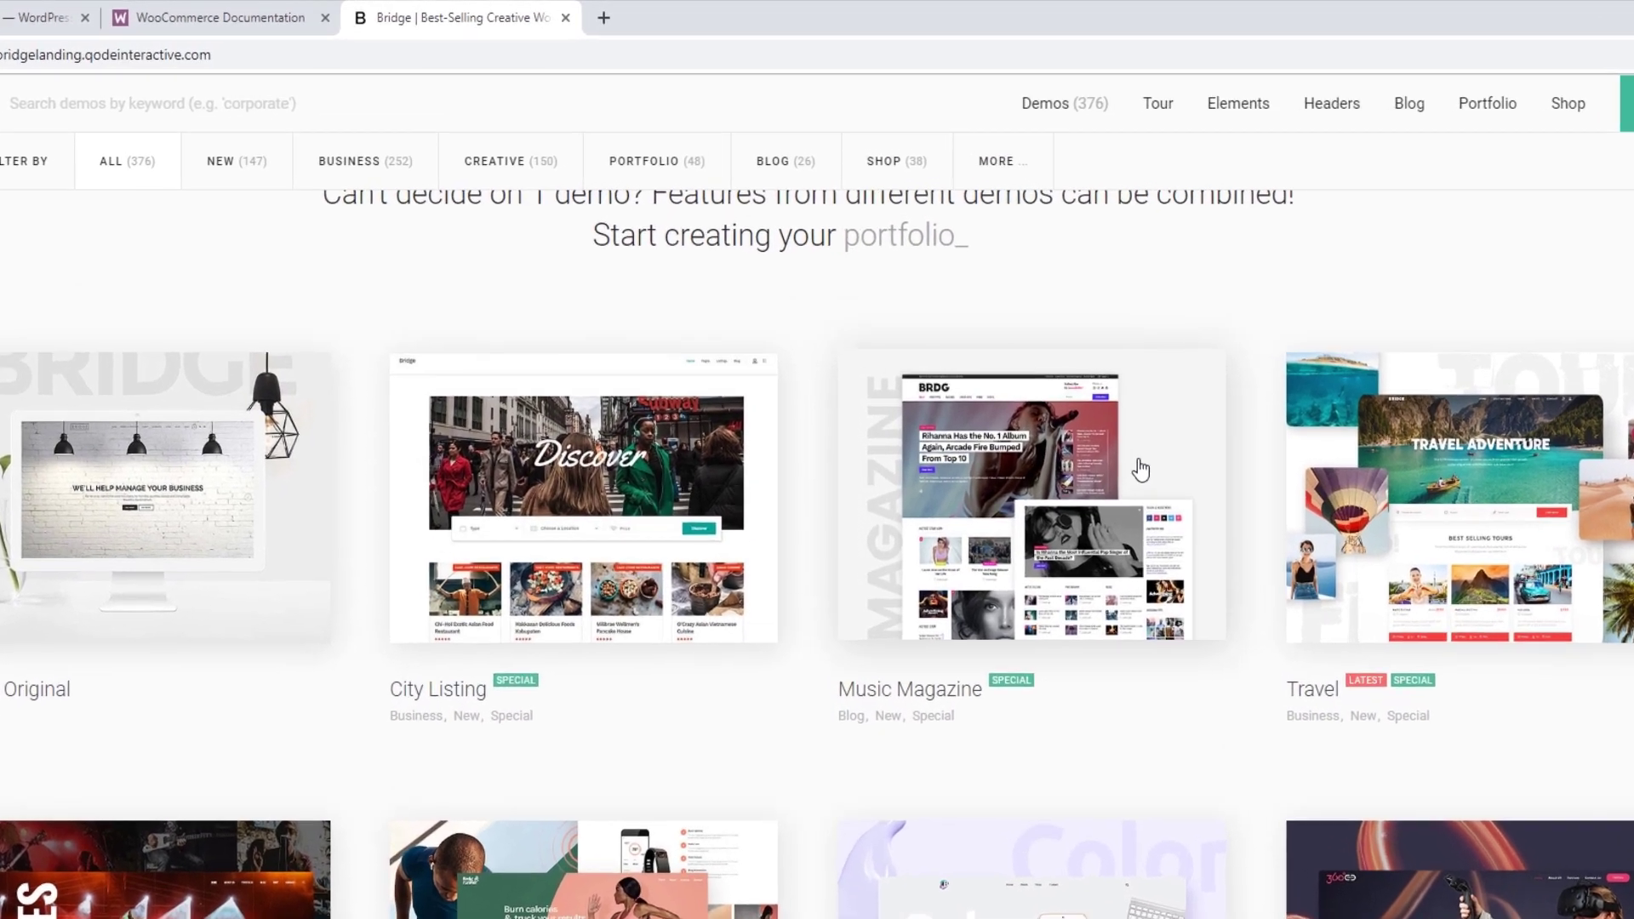
# - Filter demos to SHOP, preview the Organic Food Store demo, then return to the Dashboard
pyautogui.click(896, 174)
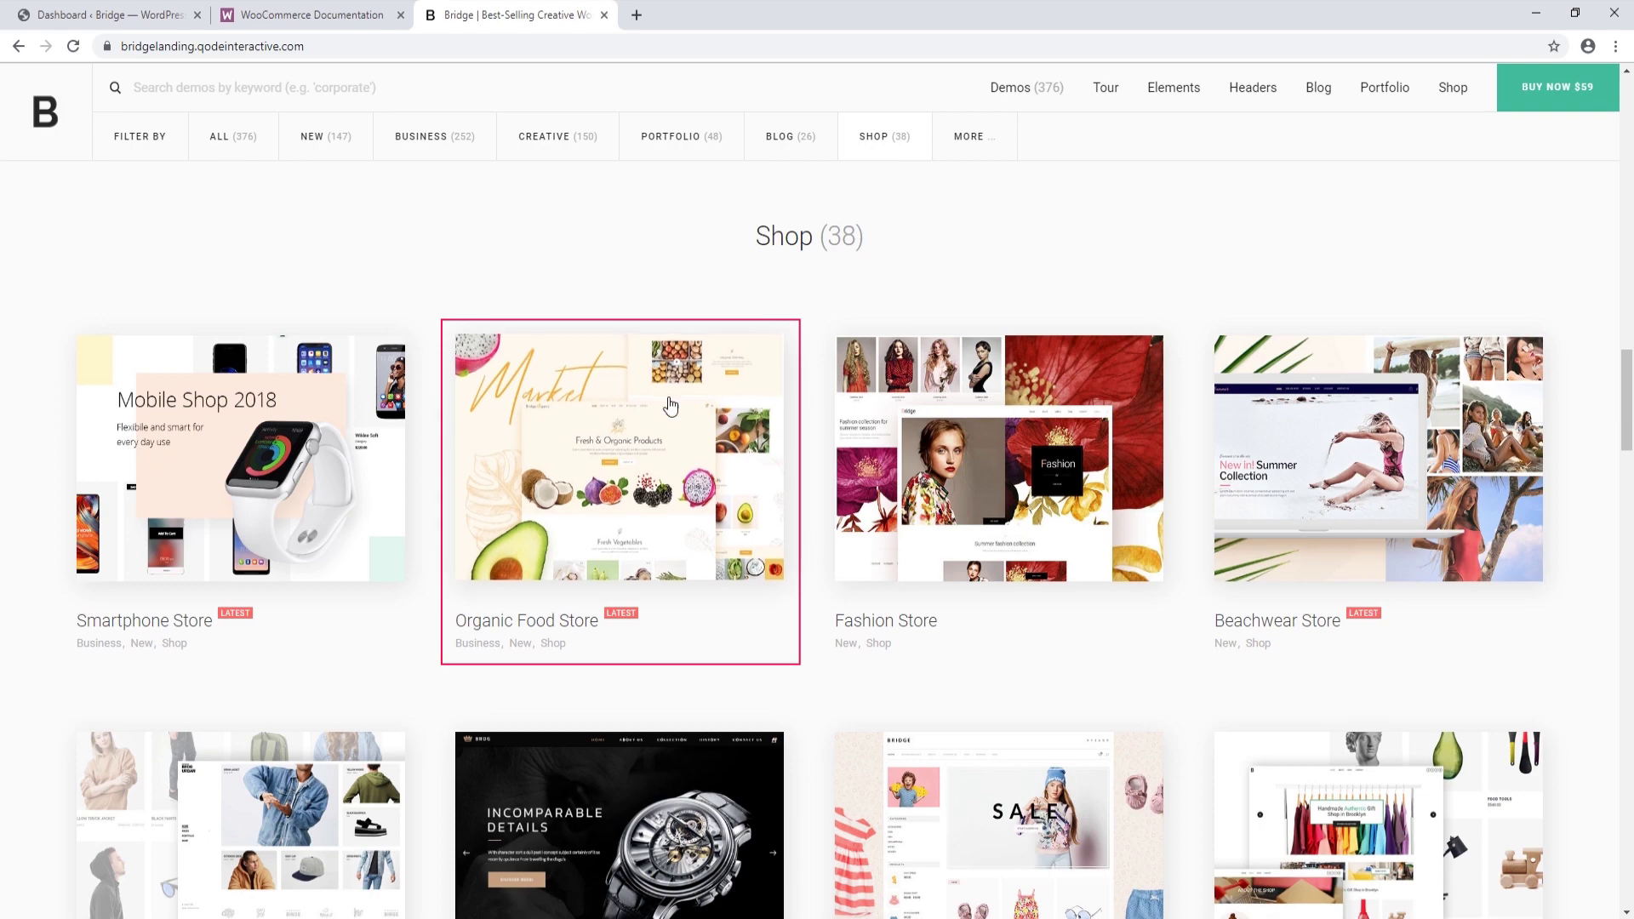
pyautogui.click(668, 468)
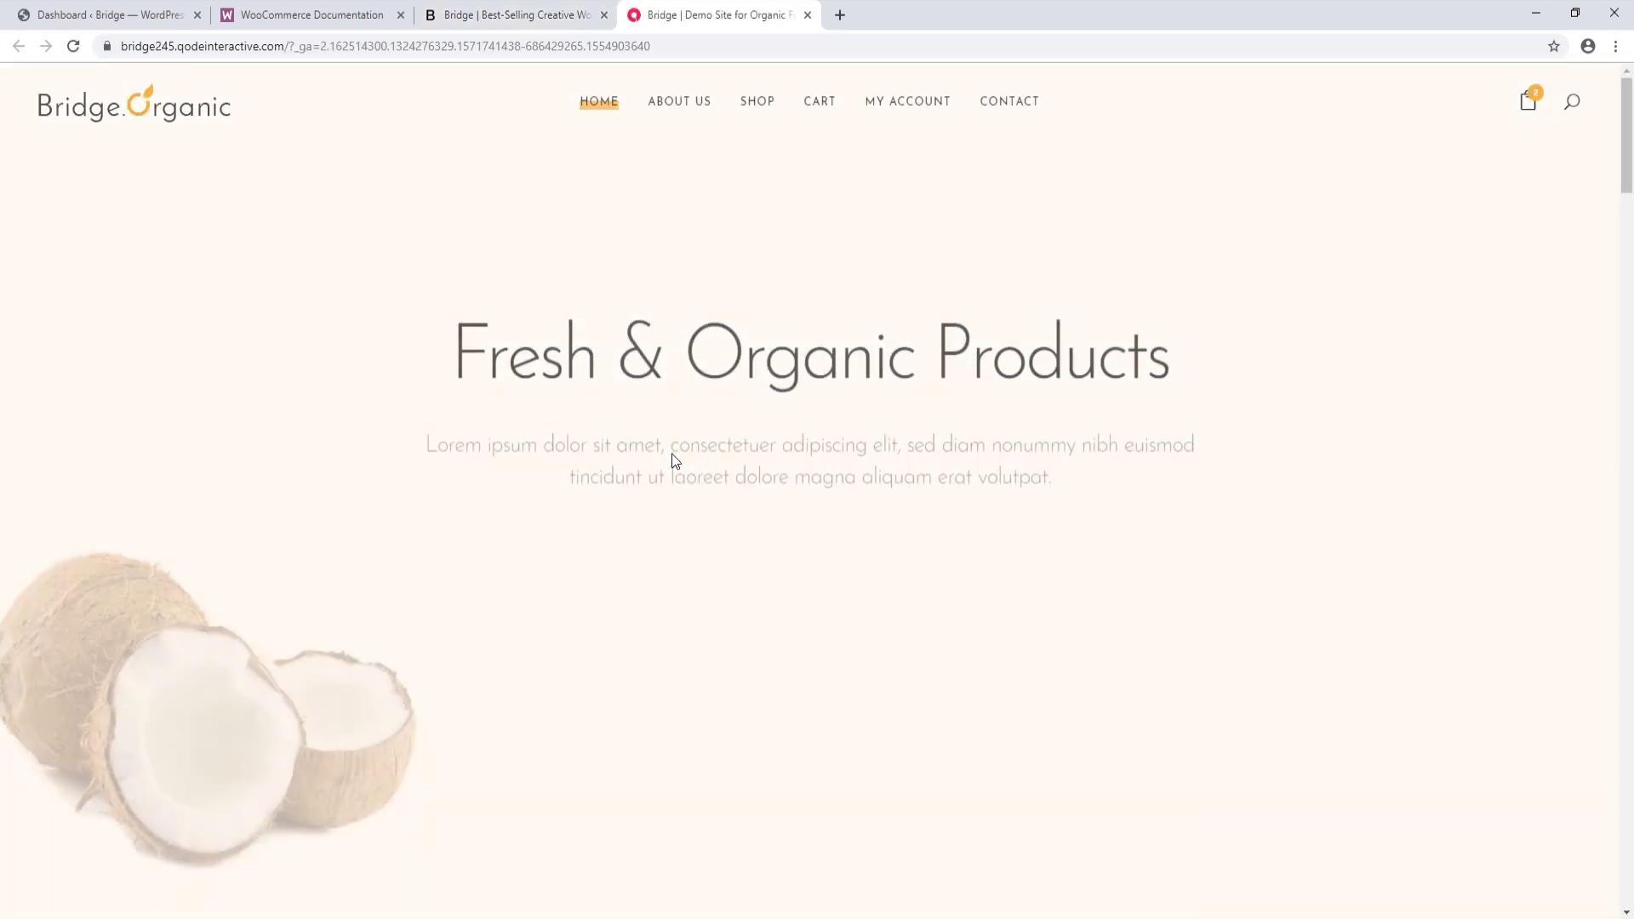
pyautogui.scroll(-5, 1288, 375)
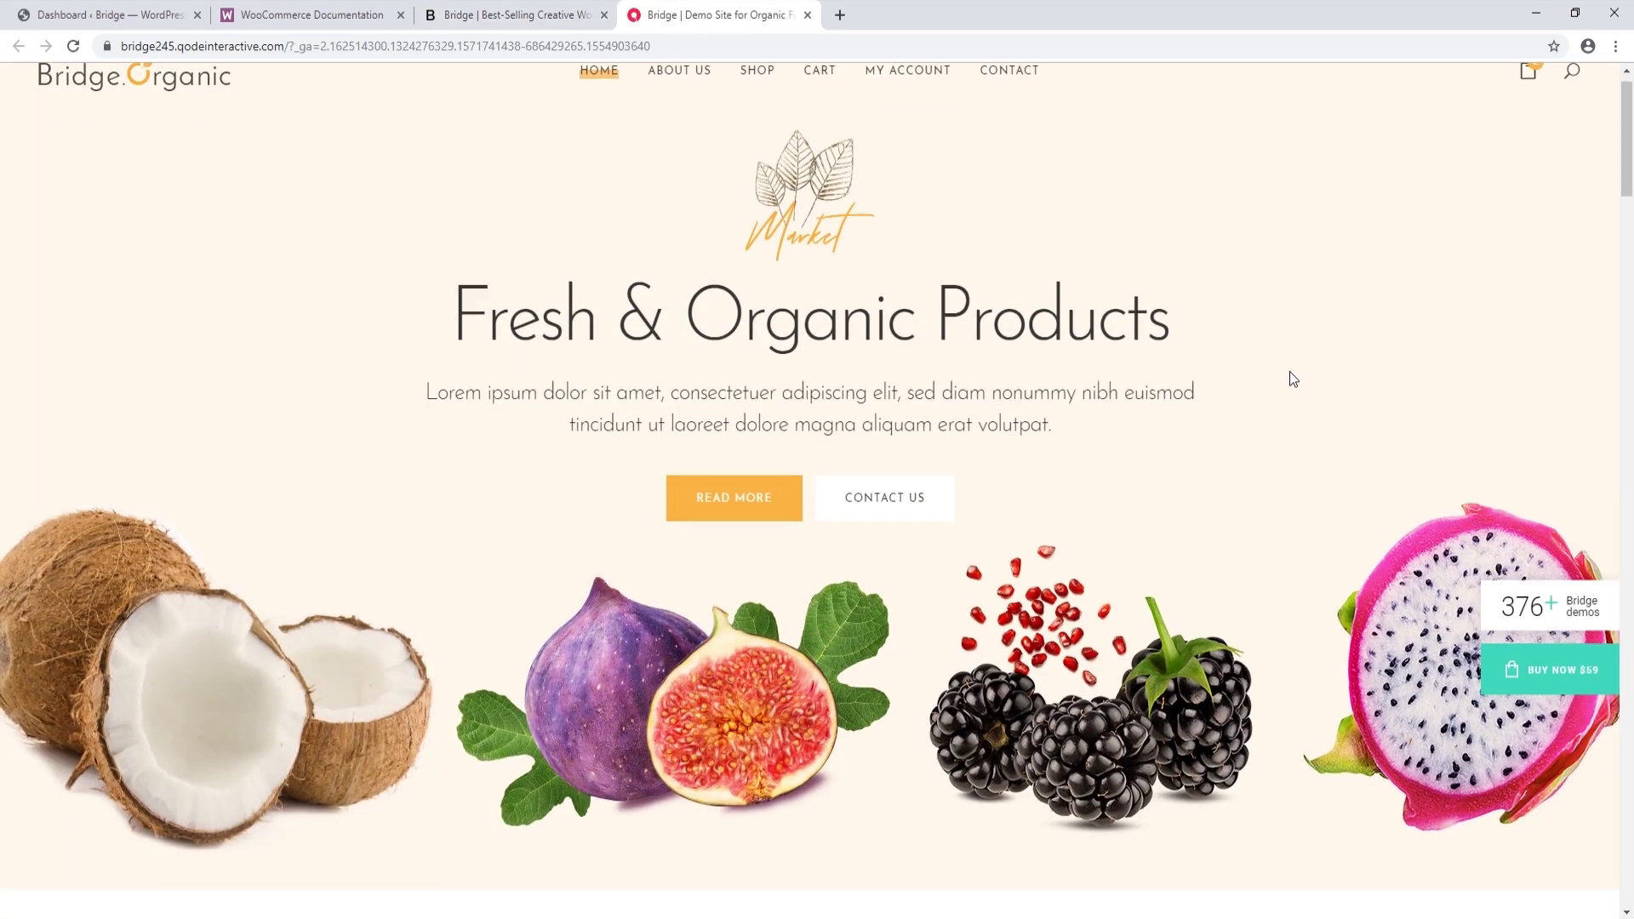
pyautogui.scroll(-14, 1268, 370)
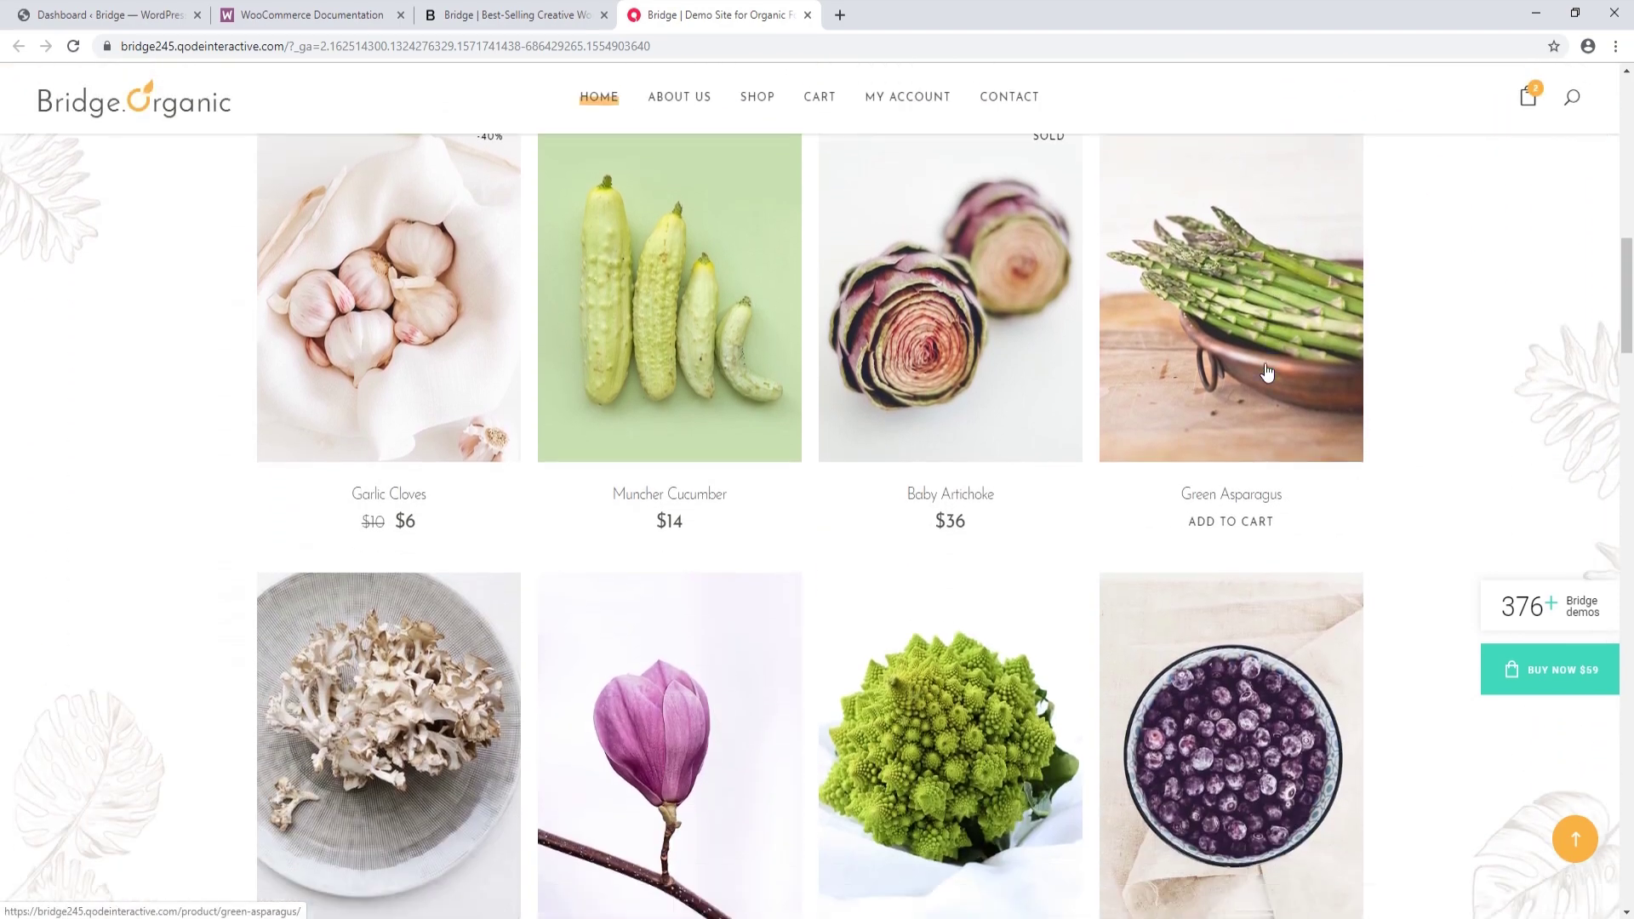
pyautogui.scroll(-13, 1266, 366)
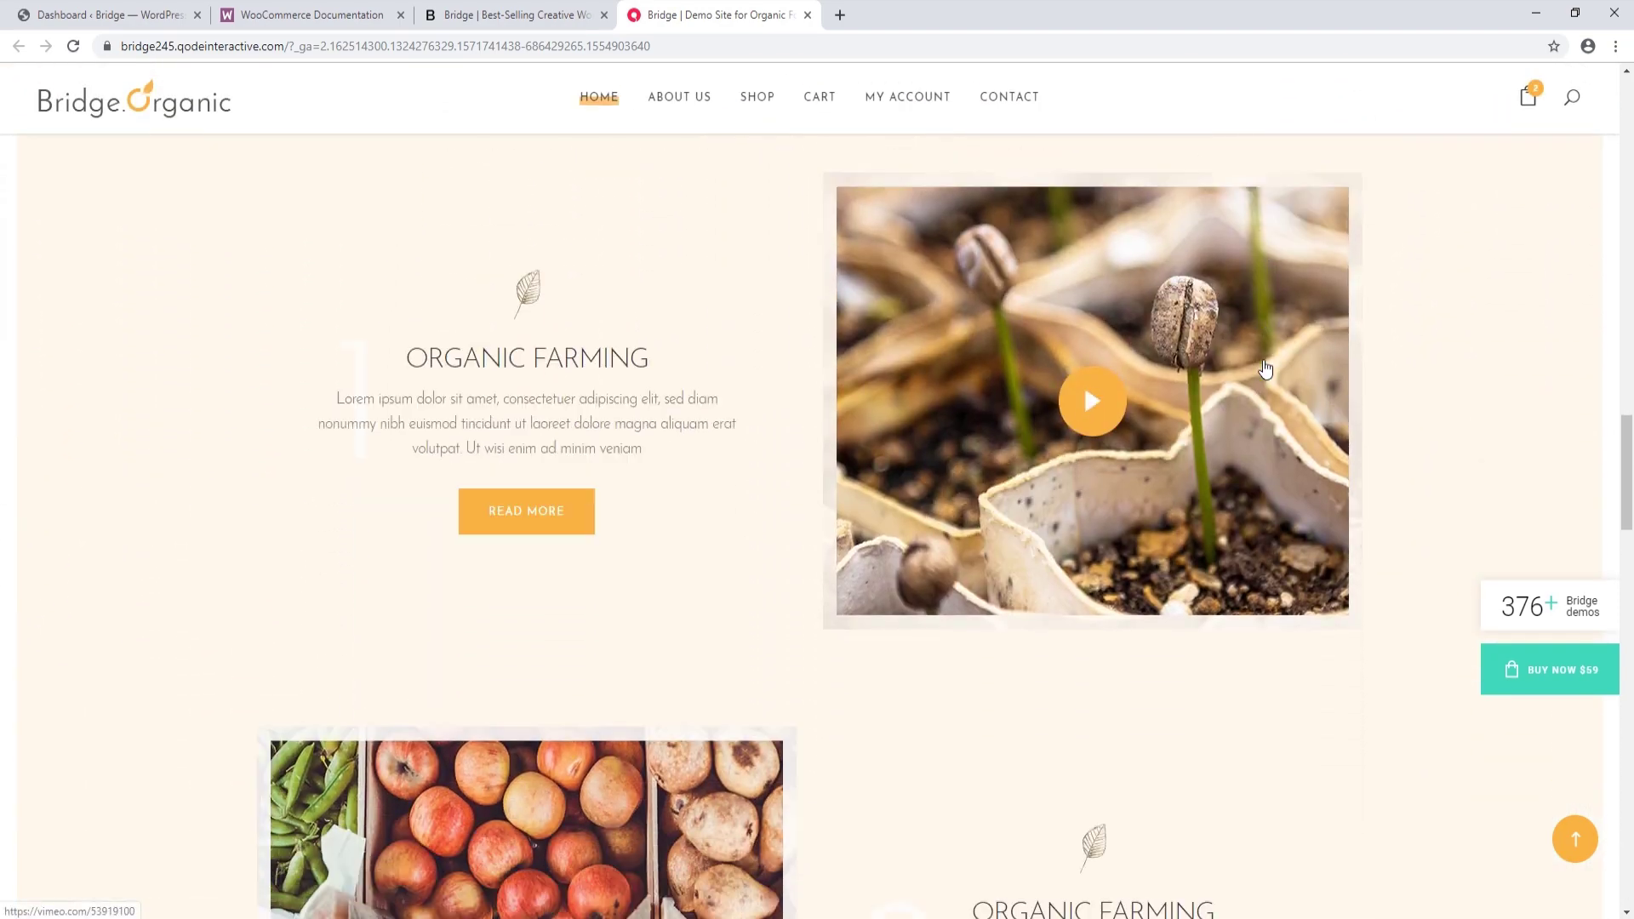
pyautogui.scroll(4, 1251, 366)
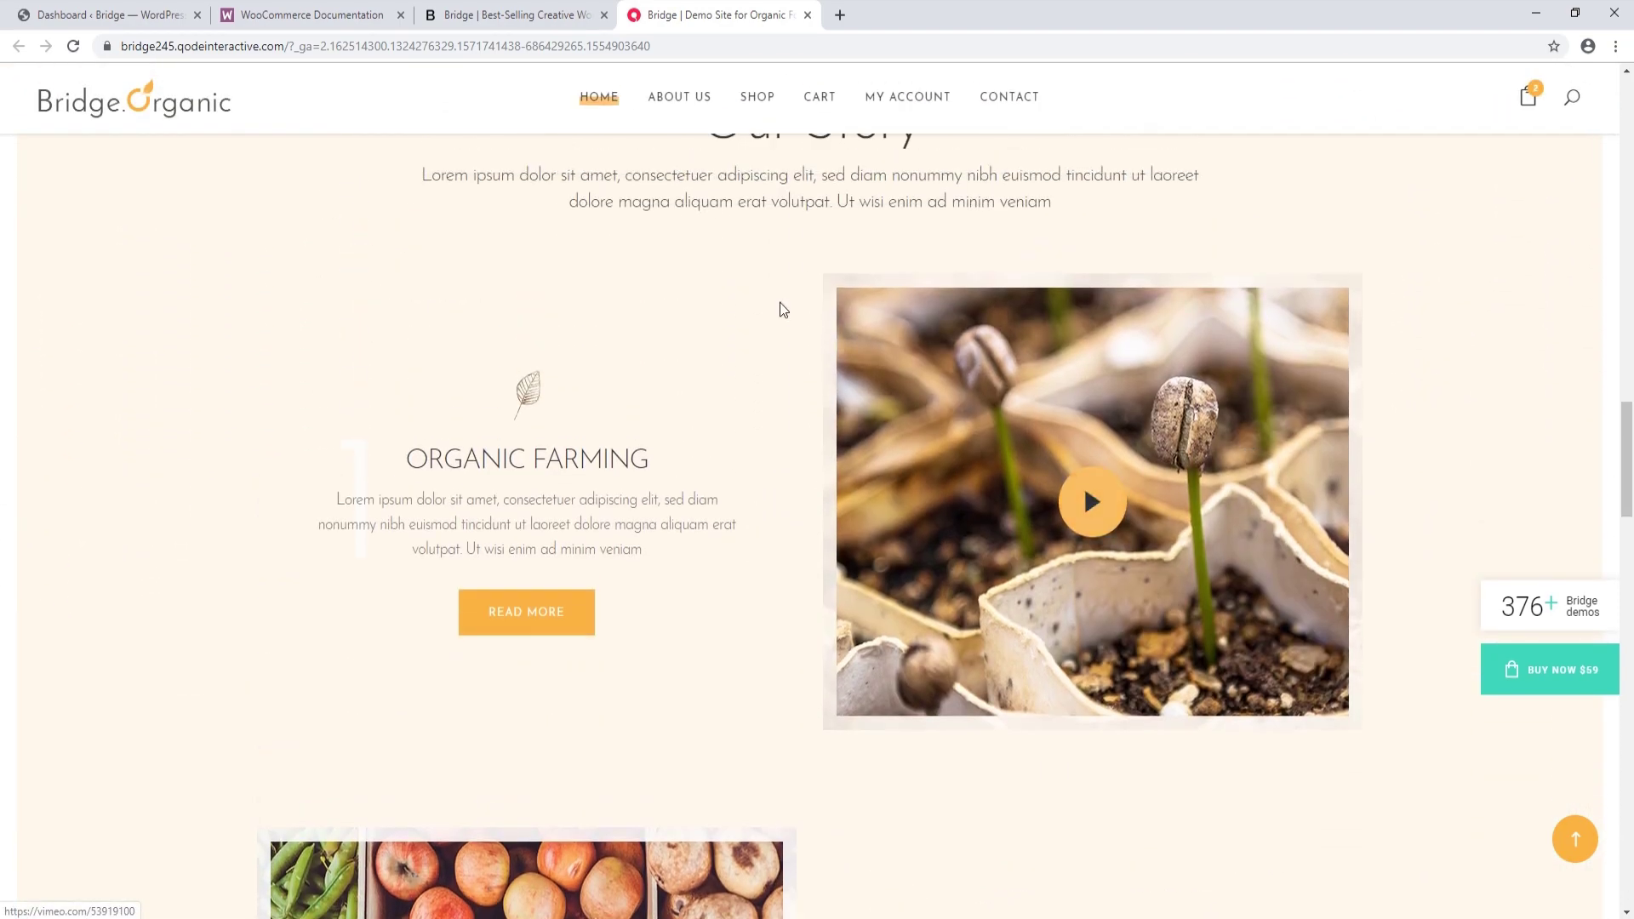
pyautogui.click(168, 9)
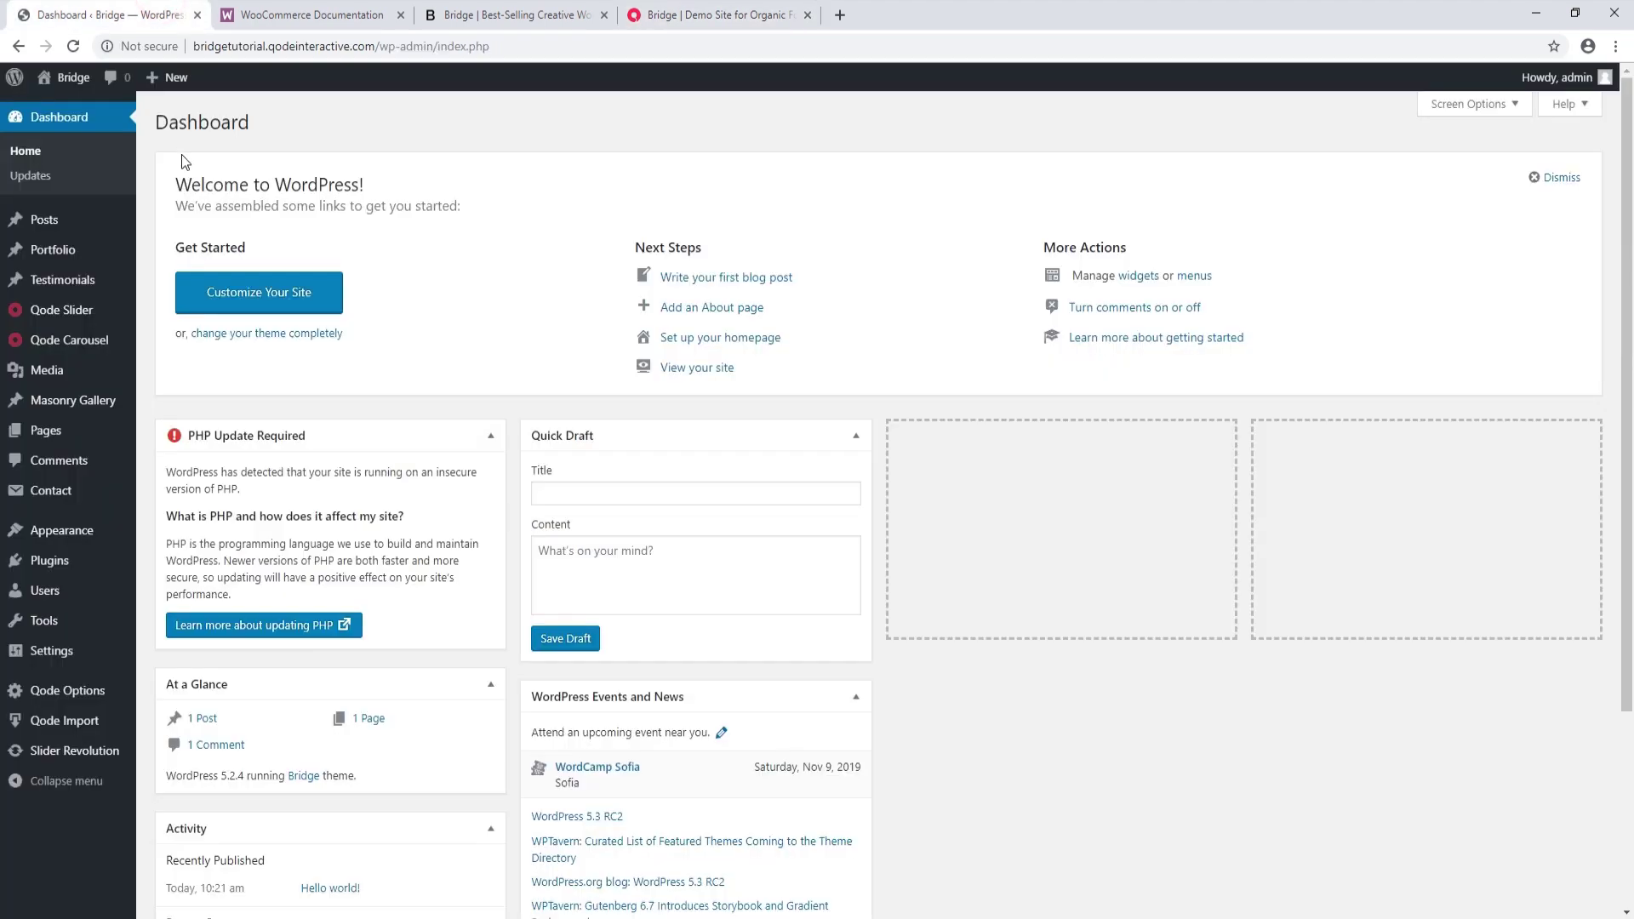
# - View the site's front end in a new tab, then return to the Dashboard
pyautogui.middleClick(70, 77)
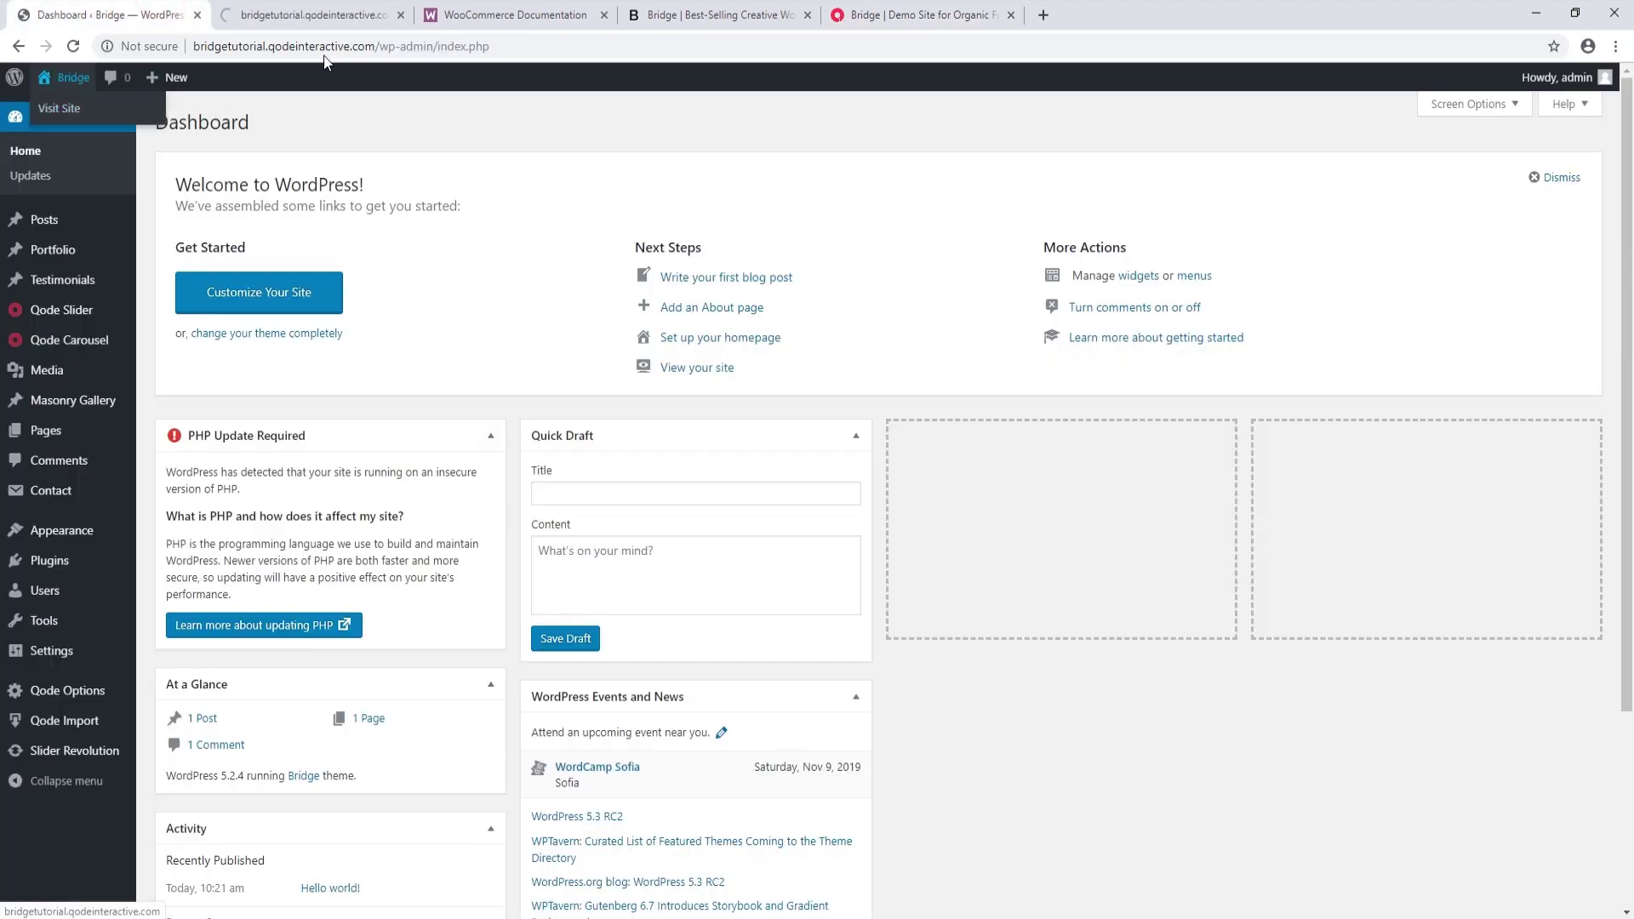
pyautogui.click(306, 15)
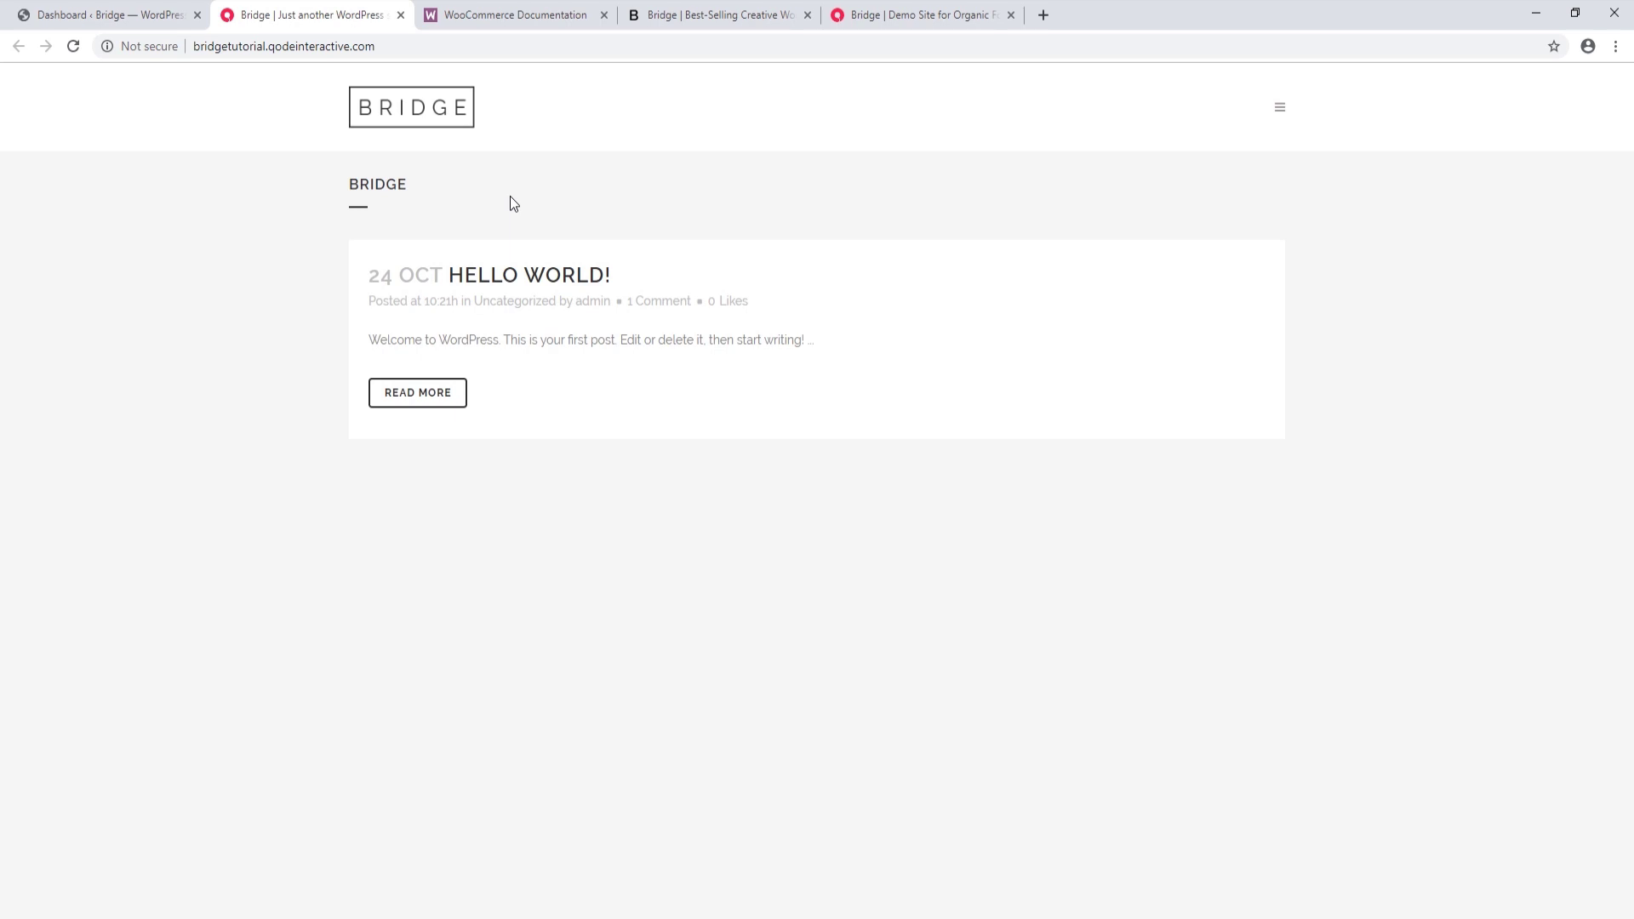
pyautogui.click(109, 12)
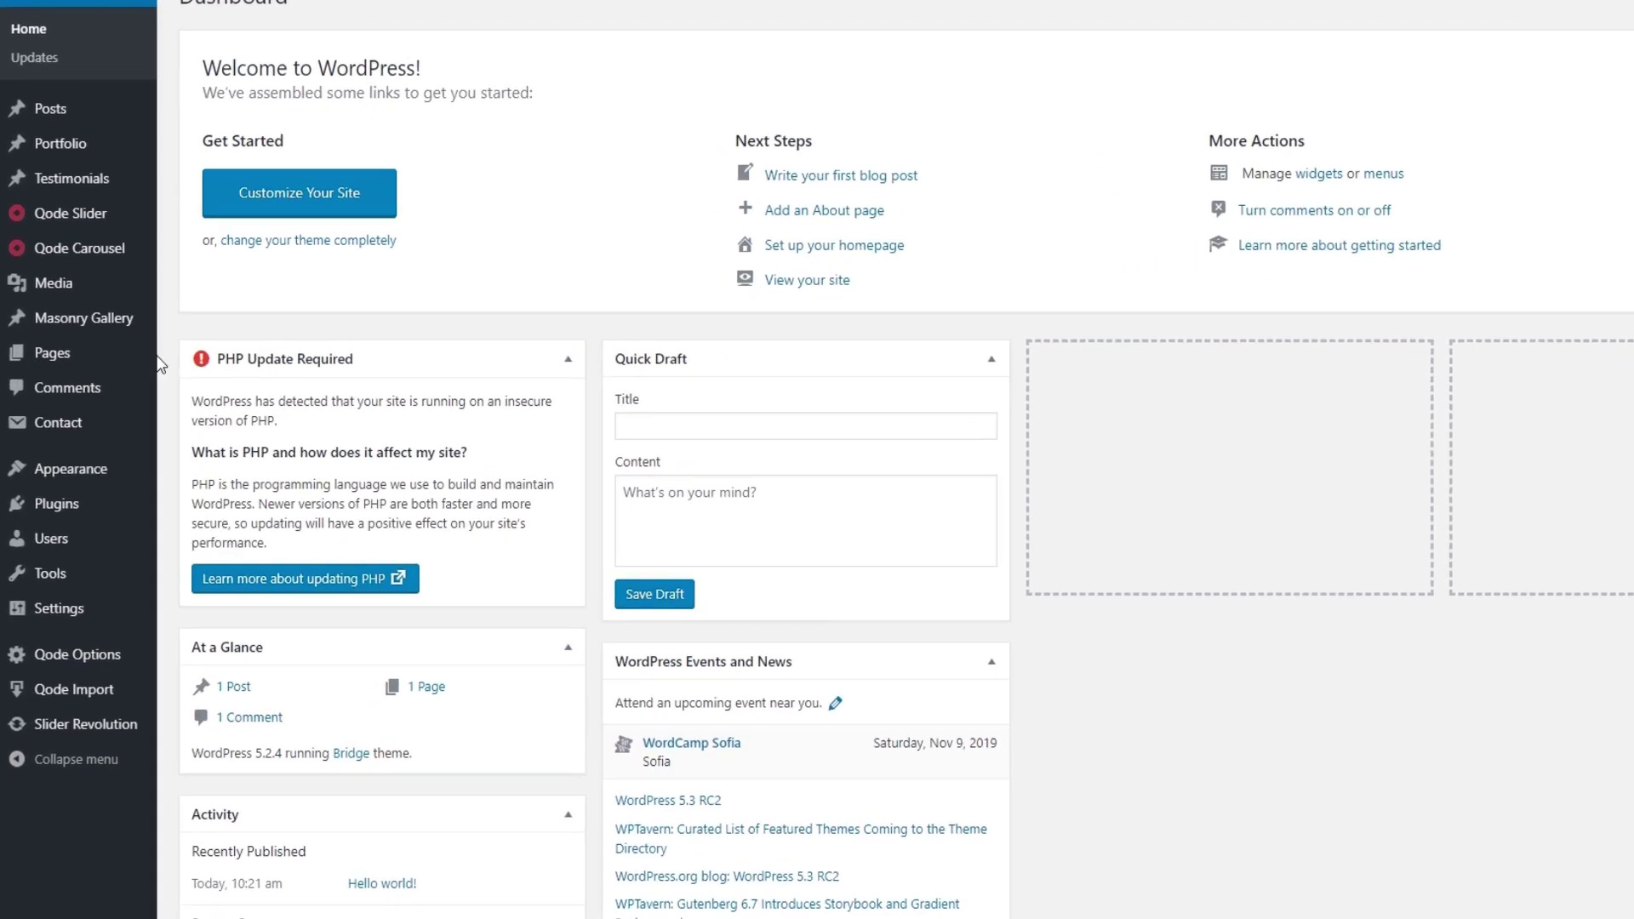
# - Search Plugins > Add New for 'woocommerce', then install and activate WooCommerce
pyautogui.moveTo(69, 565)
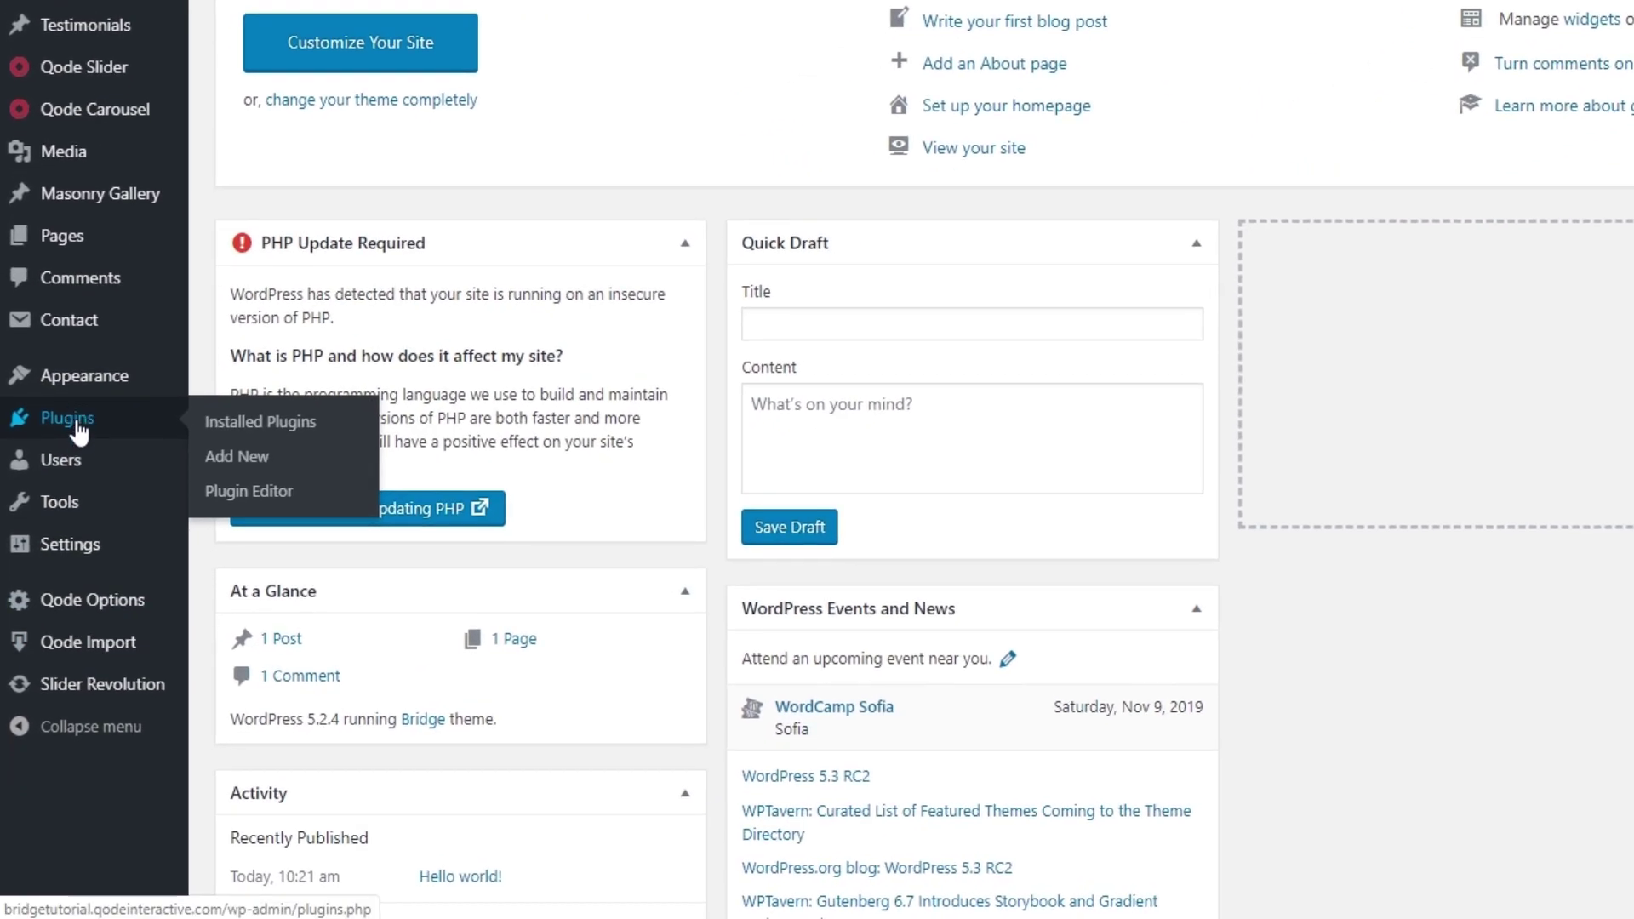
pyautogui.click(229, 473)
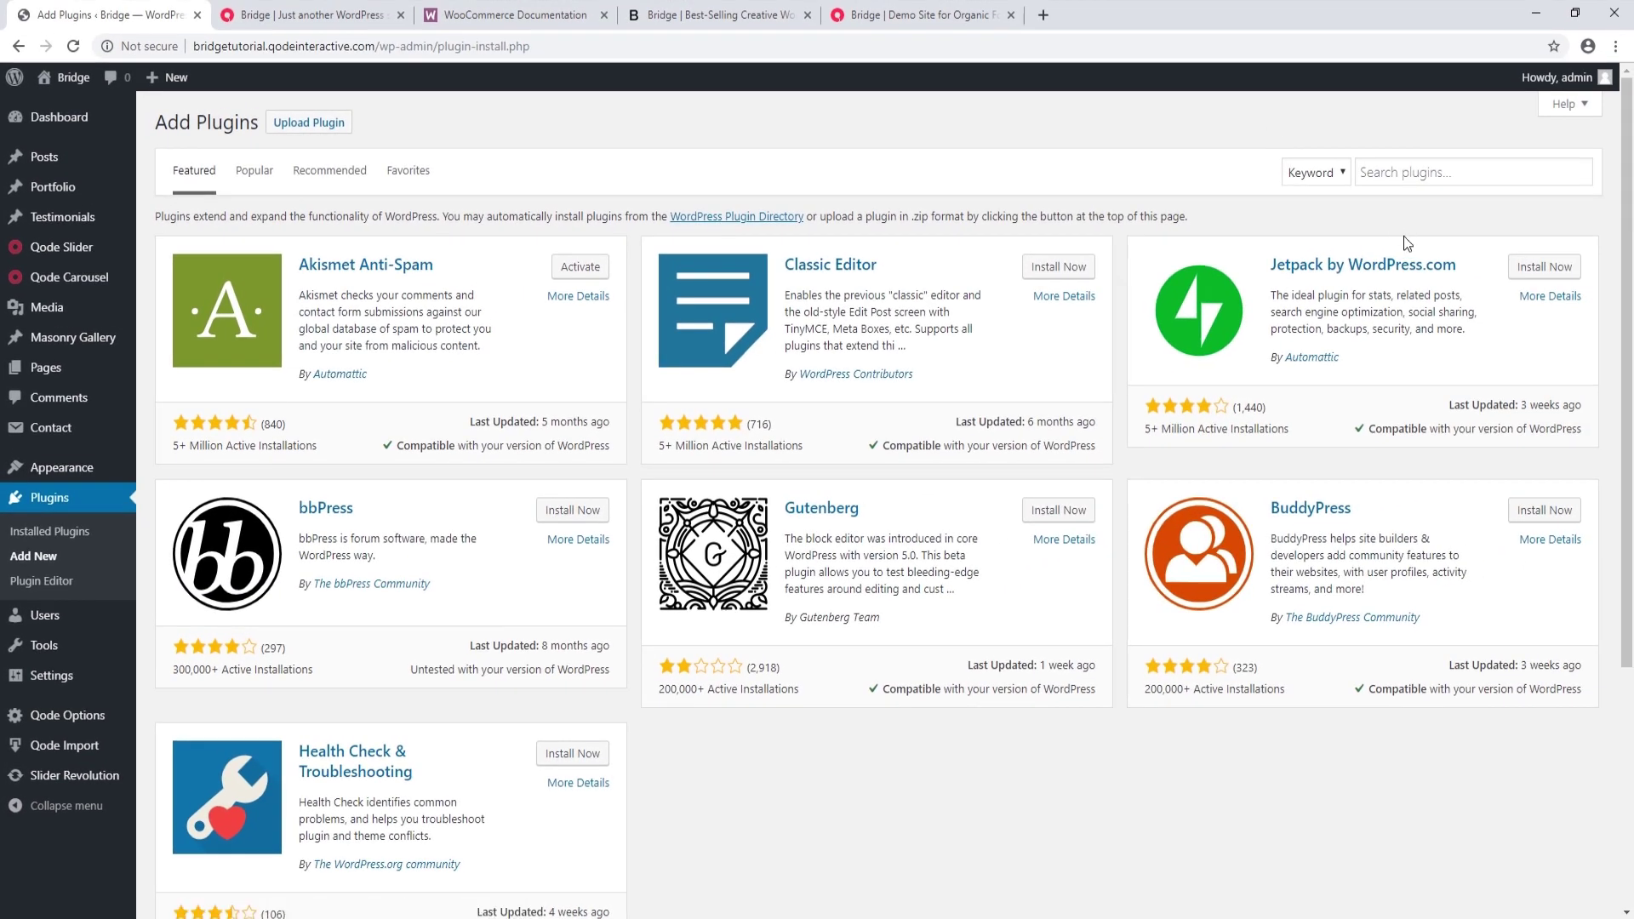
pyautogui.click(1392, 174)
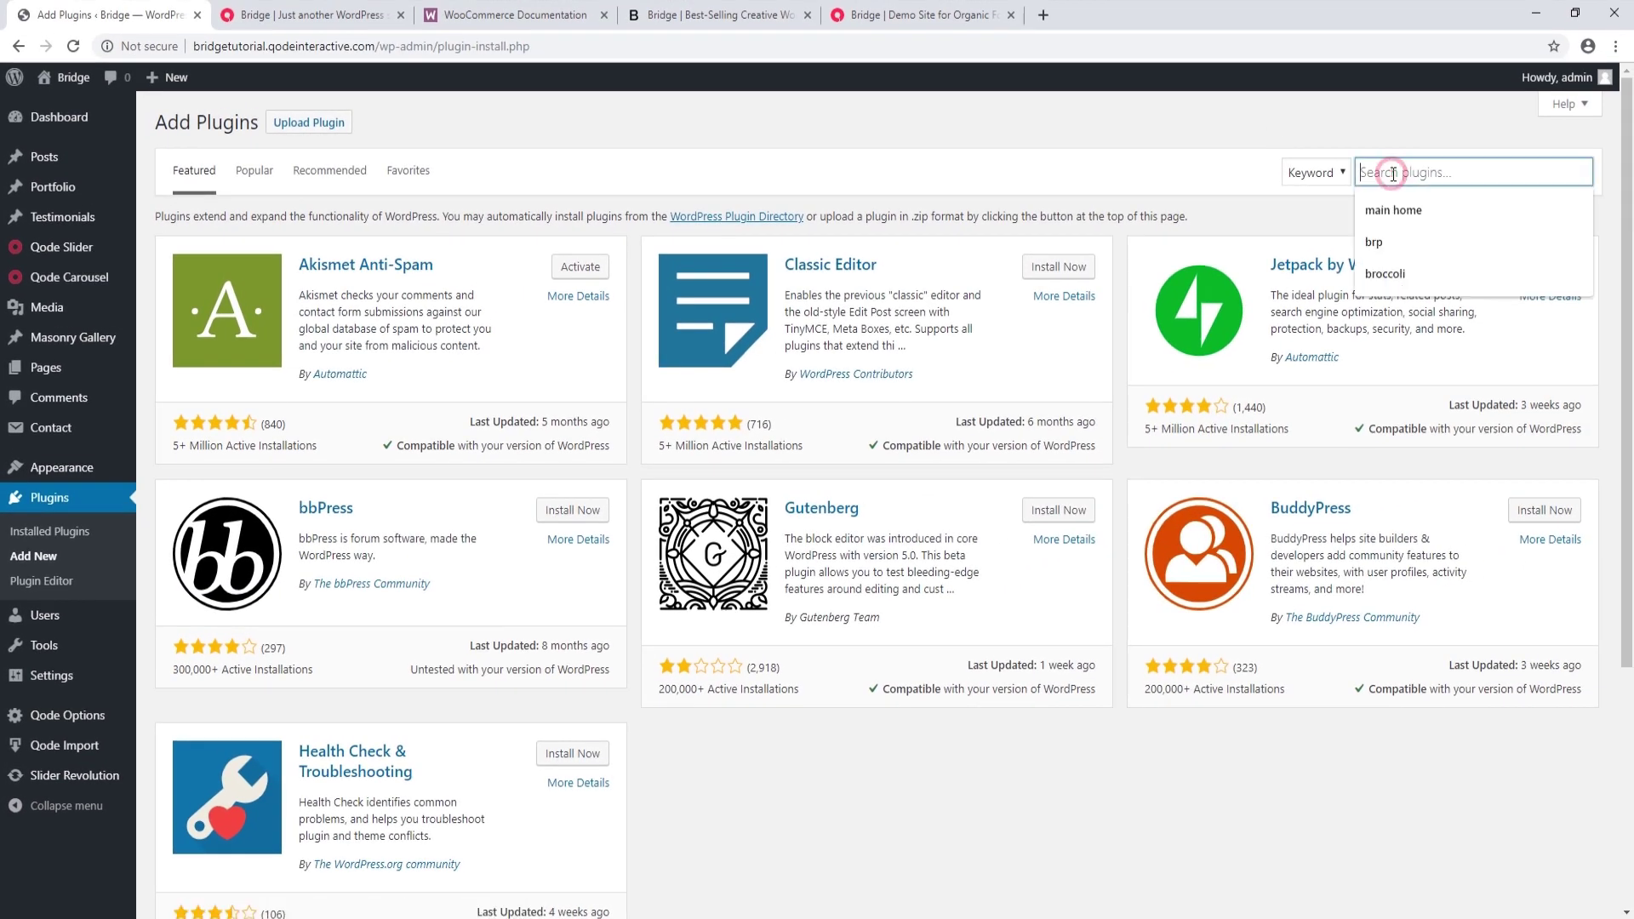
pyautogui.write('woocommerce')
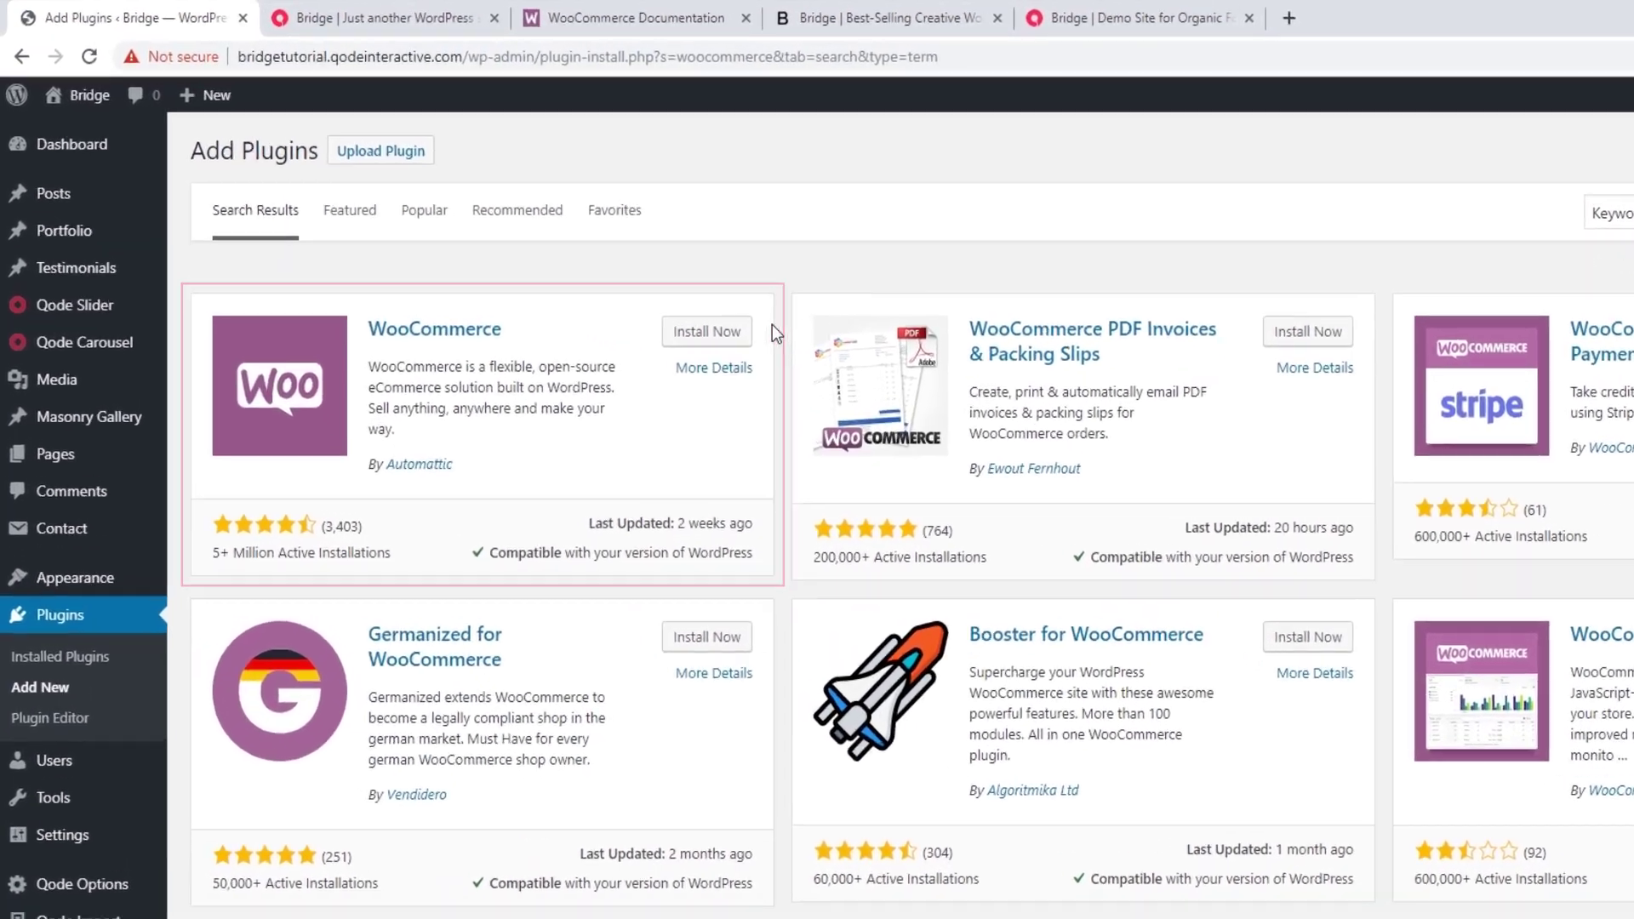
pyautogui.click(586, 270)
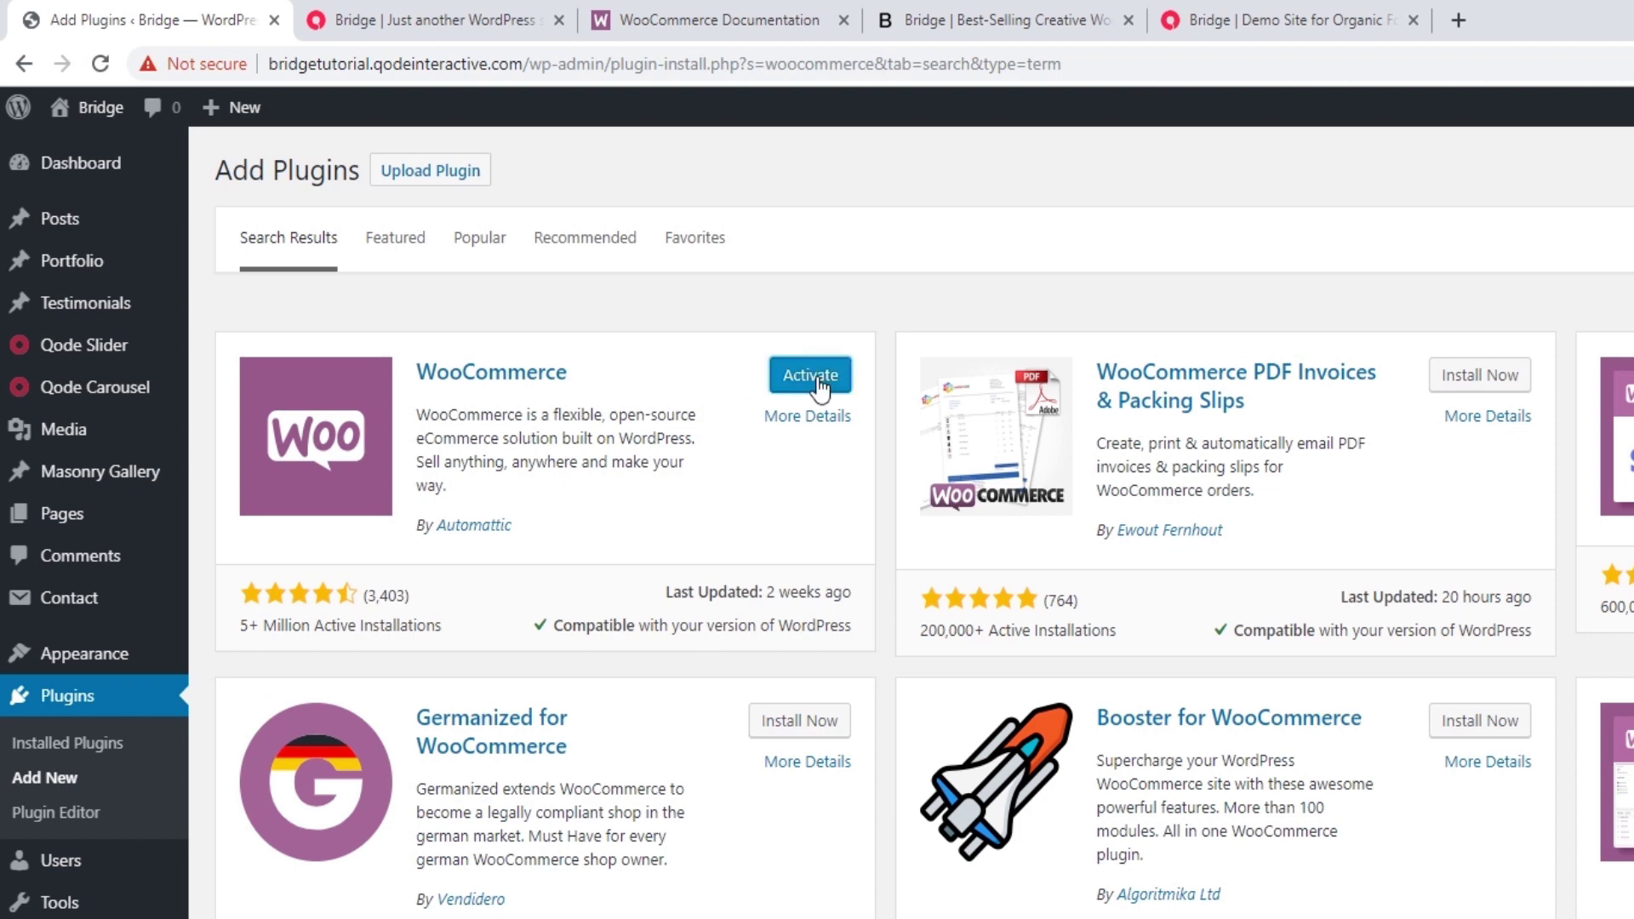
pyautogui.click(818, 385)
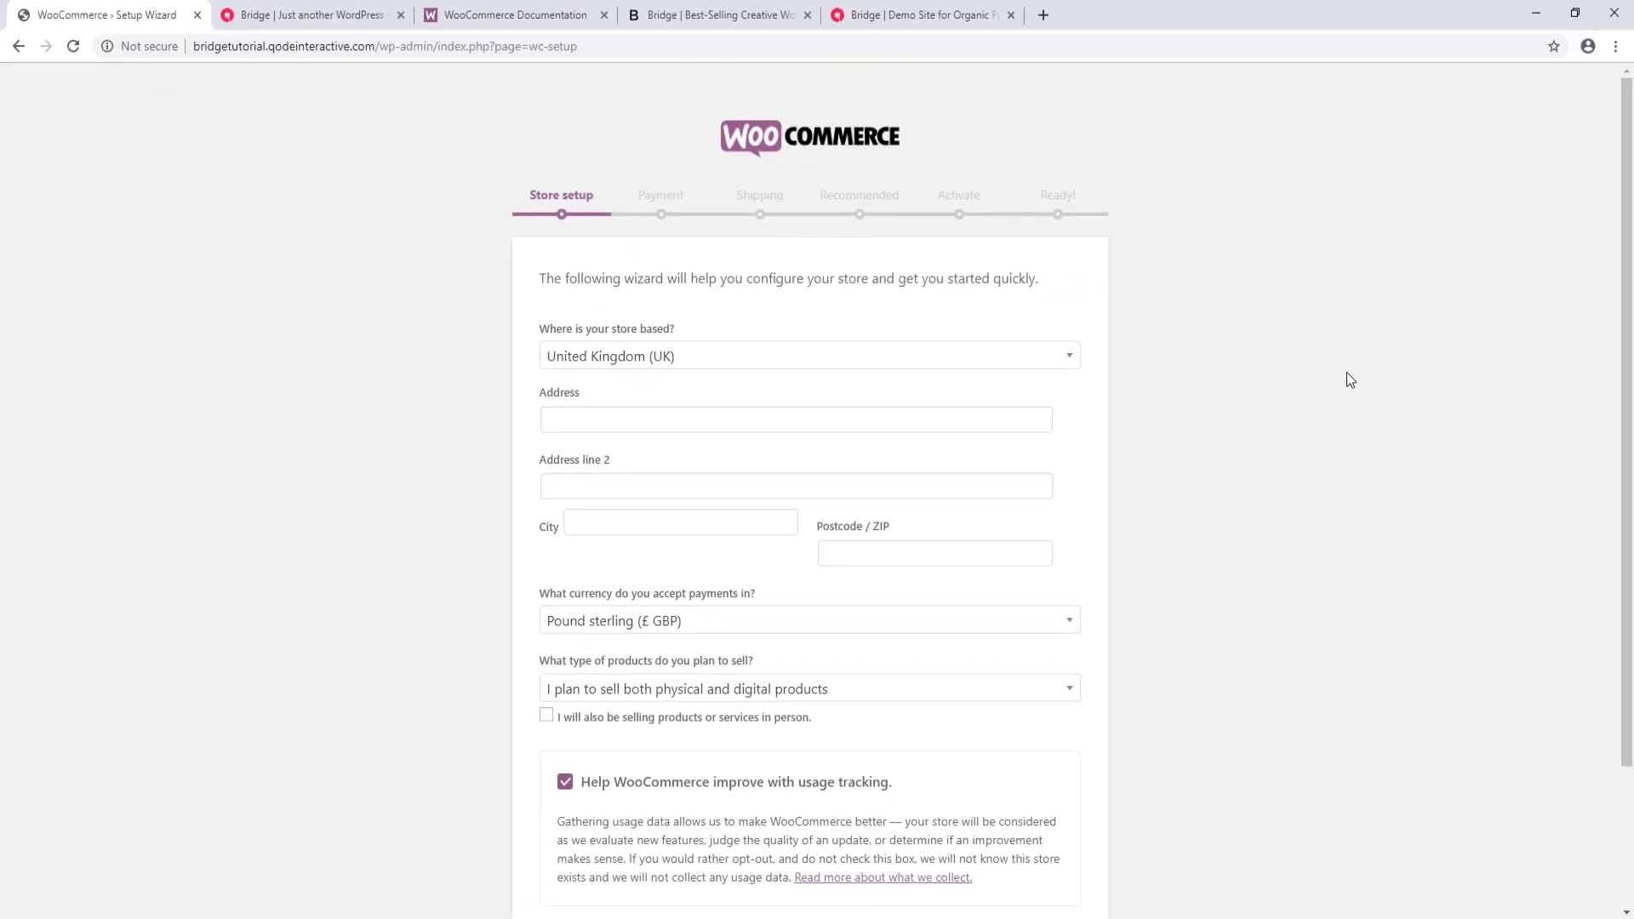
# - Skip the WooCommerce Setup Wizard with 'Not right now', returning to the Dashboard
pyautogui.scroll(-2, 1339, 375)
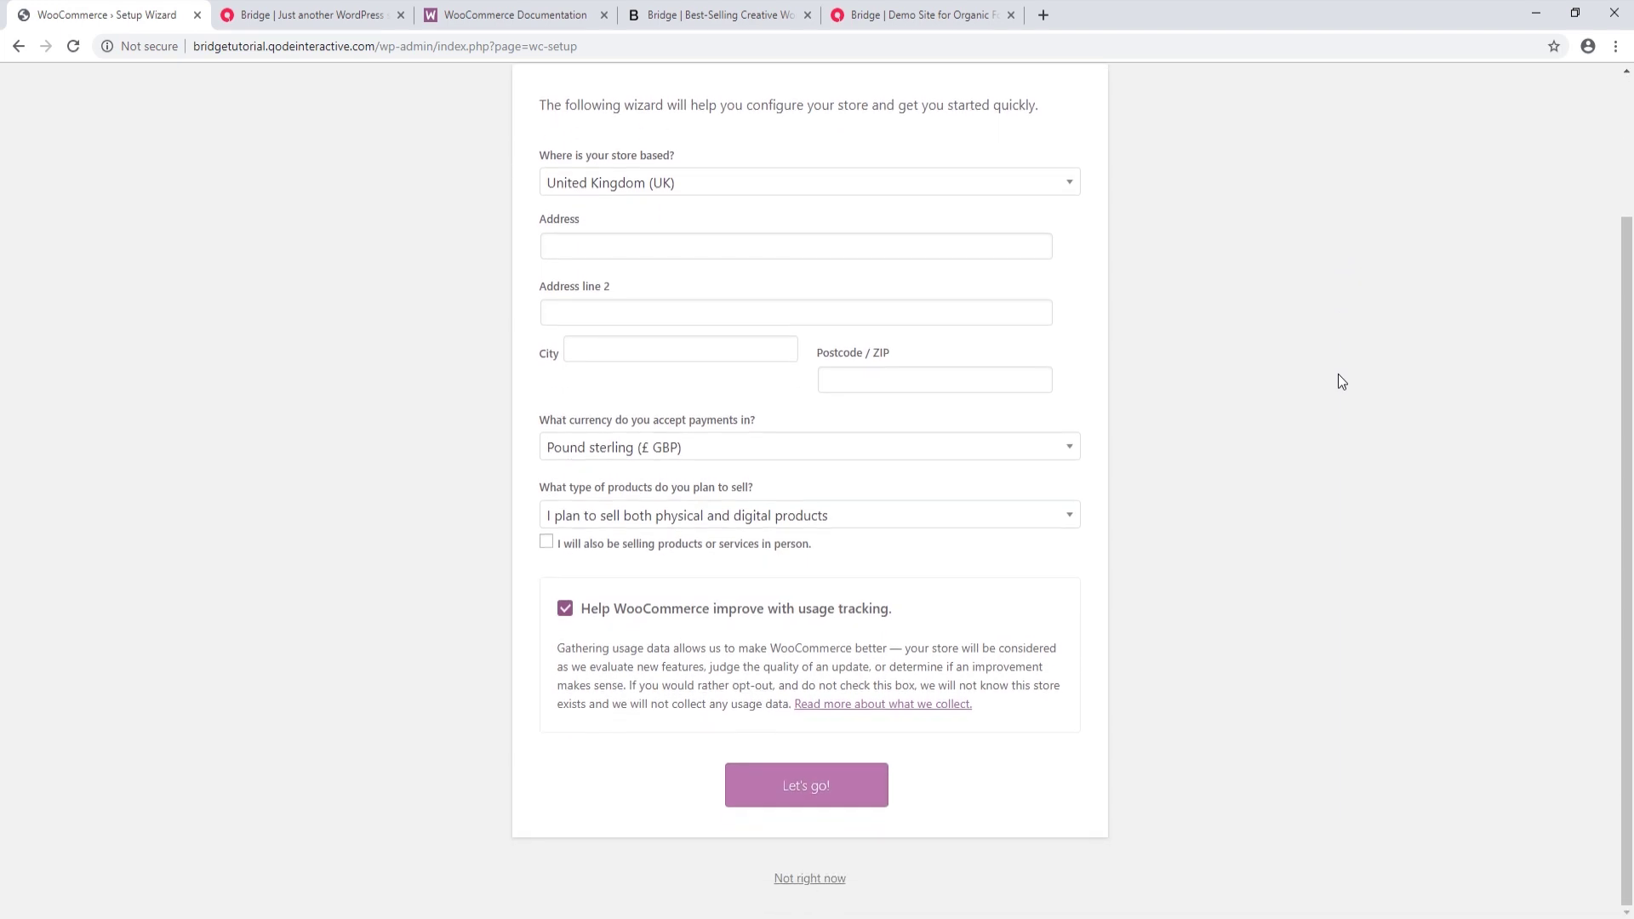
pyautogui.scroll(2, 1345, 371)
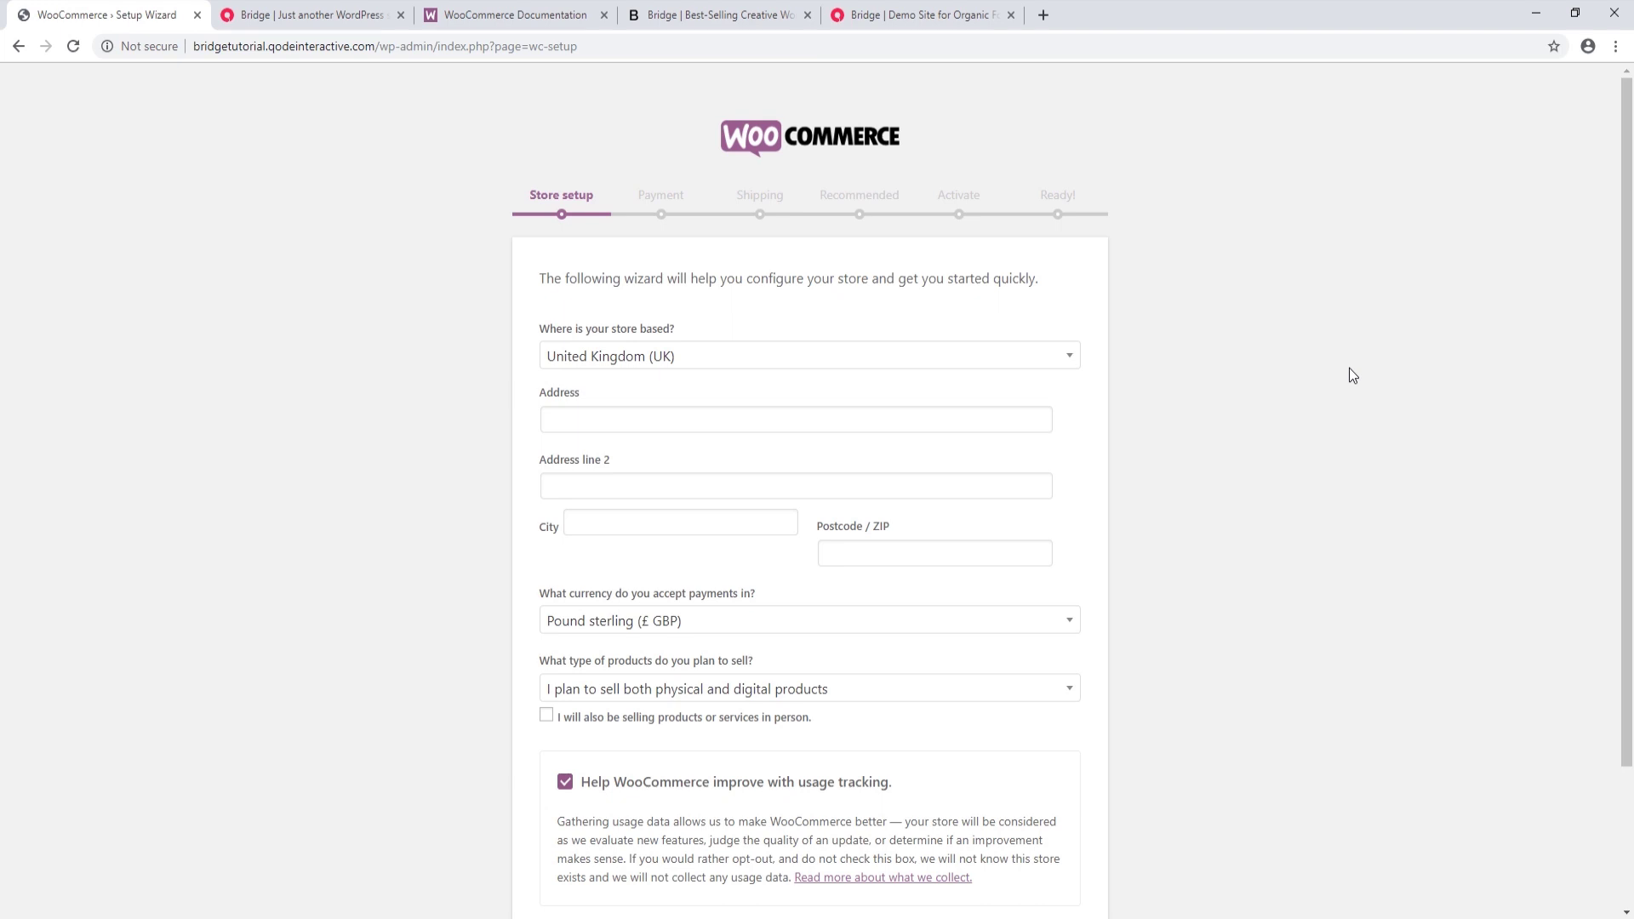
pyautogui.scroll(-2, 1353, 375)
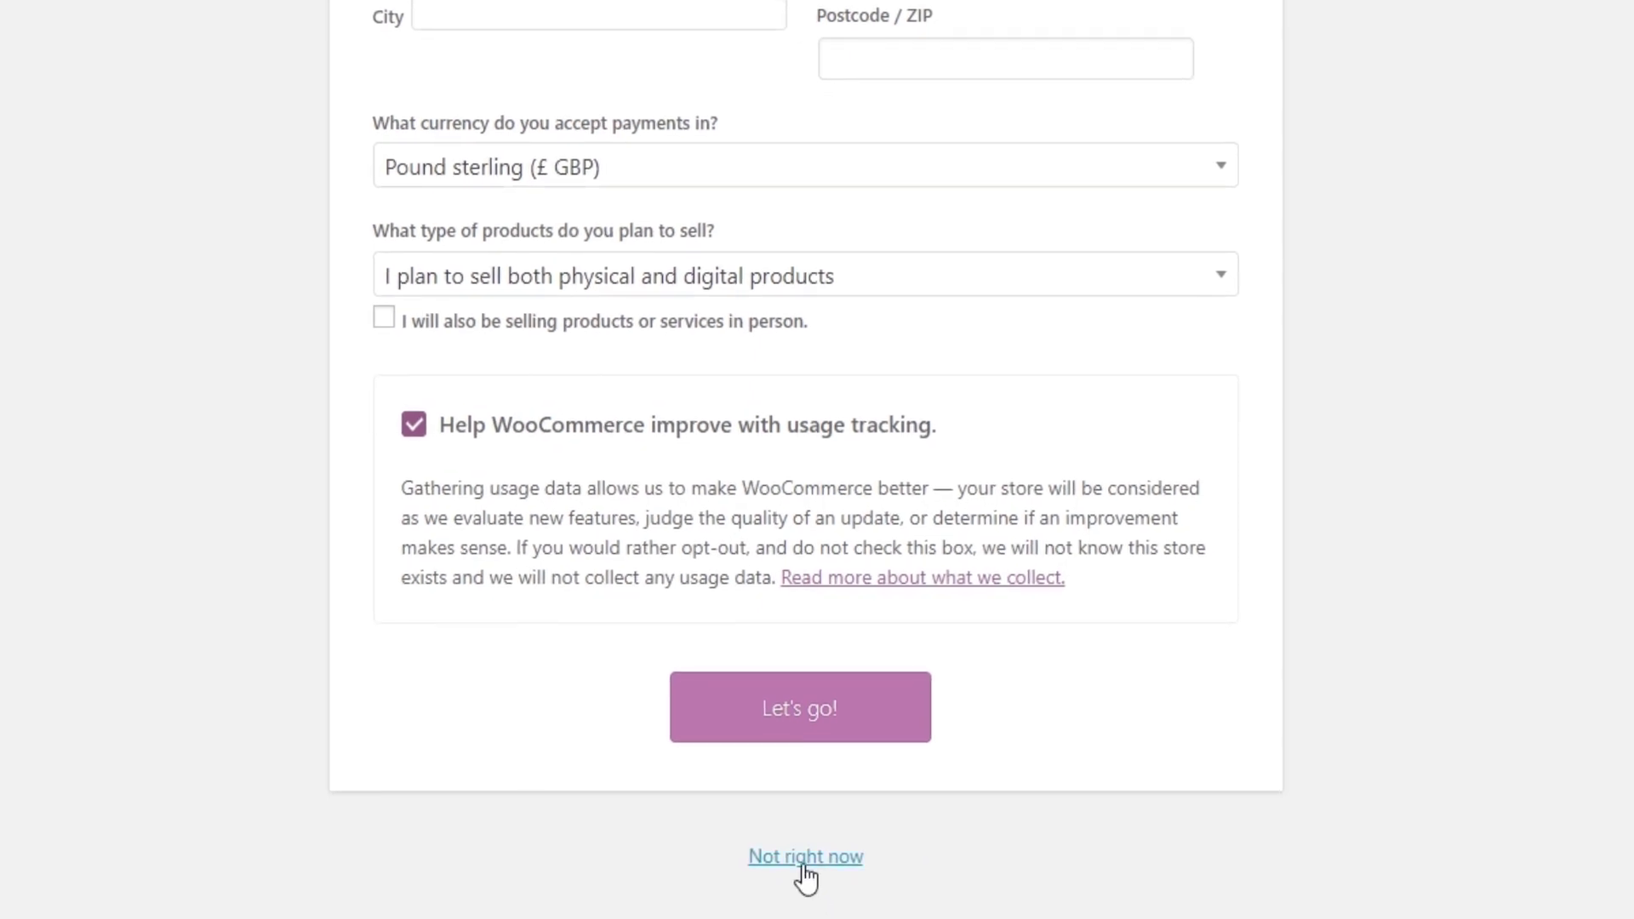
pyautogui.click(803, 858)
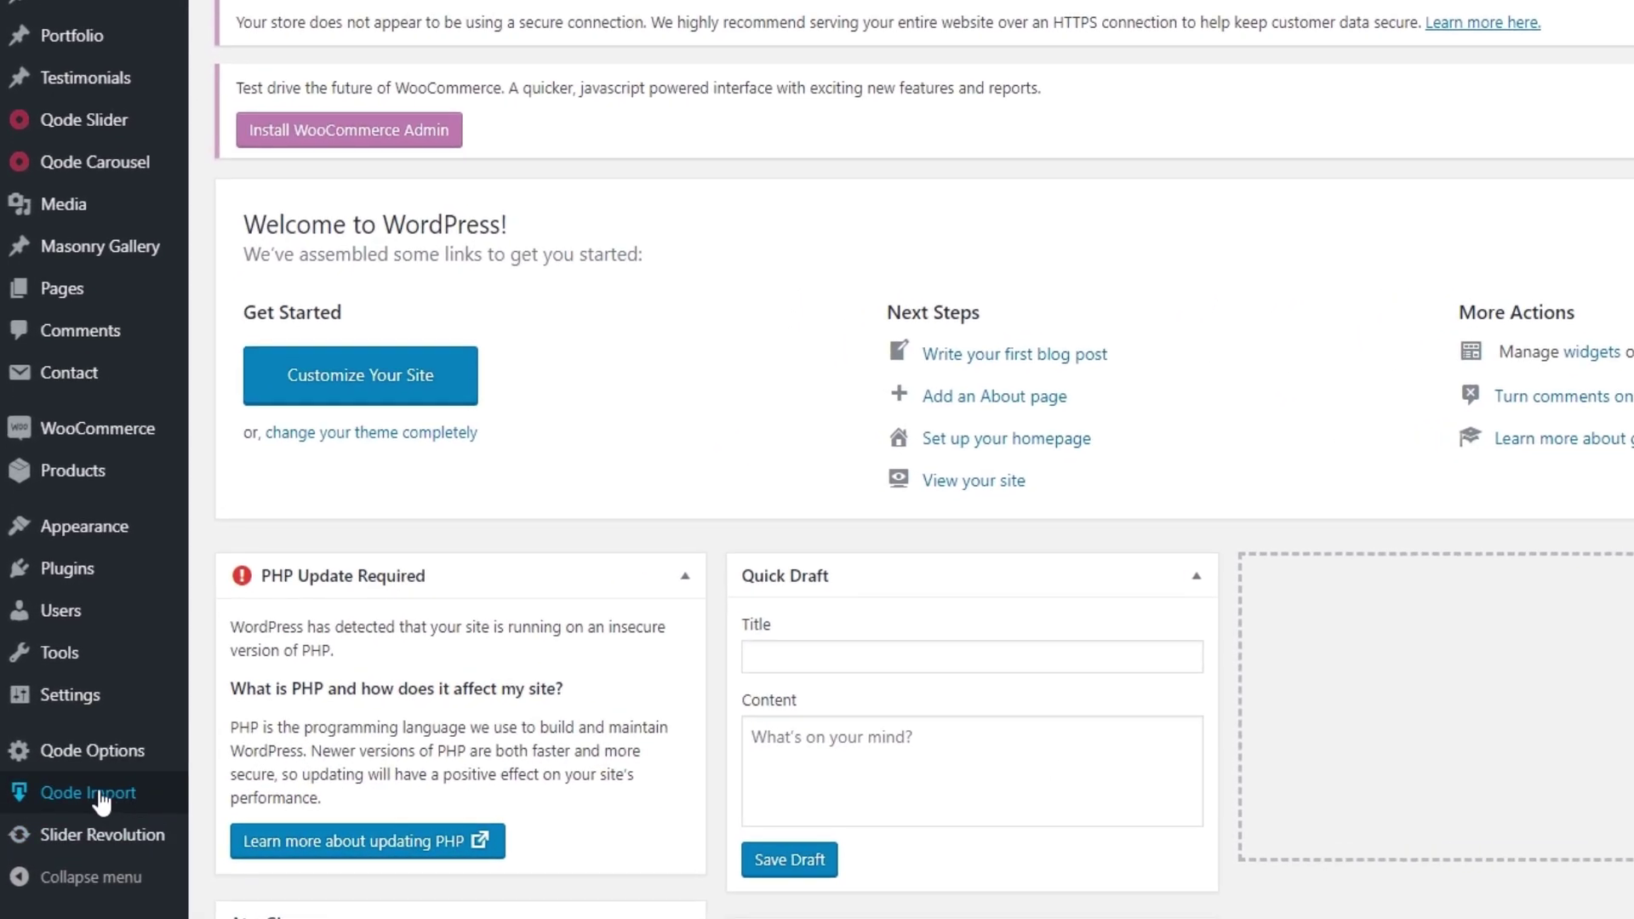
# - Import New Demo 245 - Organic Food Store via Qode Import, type All with attachments, and confirm
pyautogui.click(100, 800)
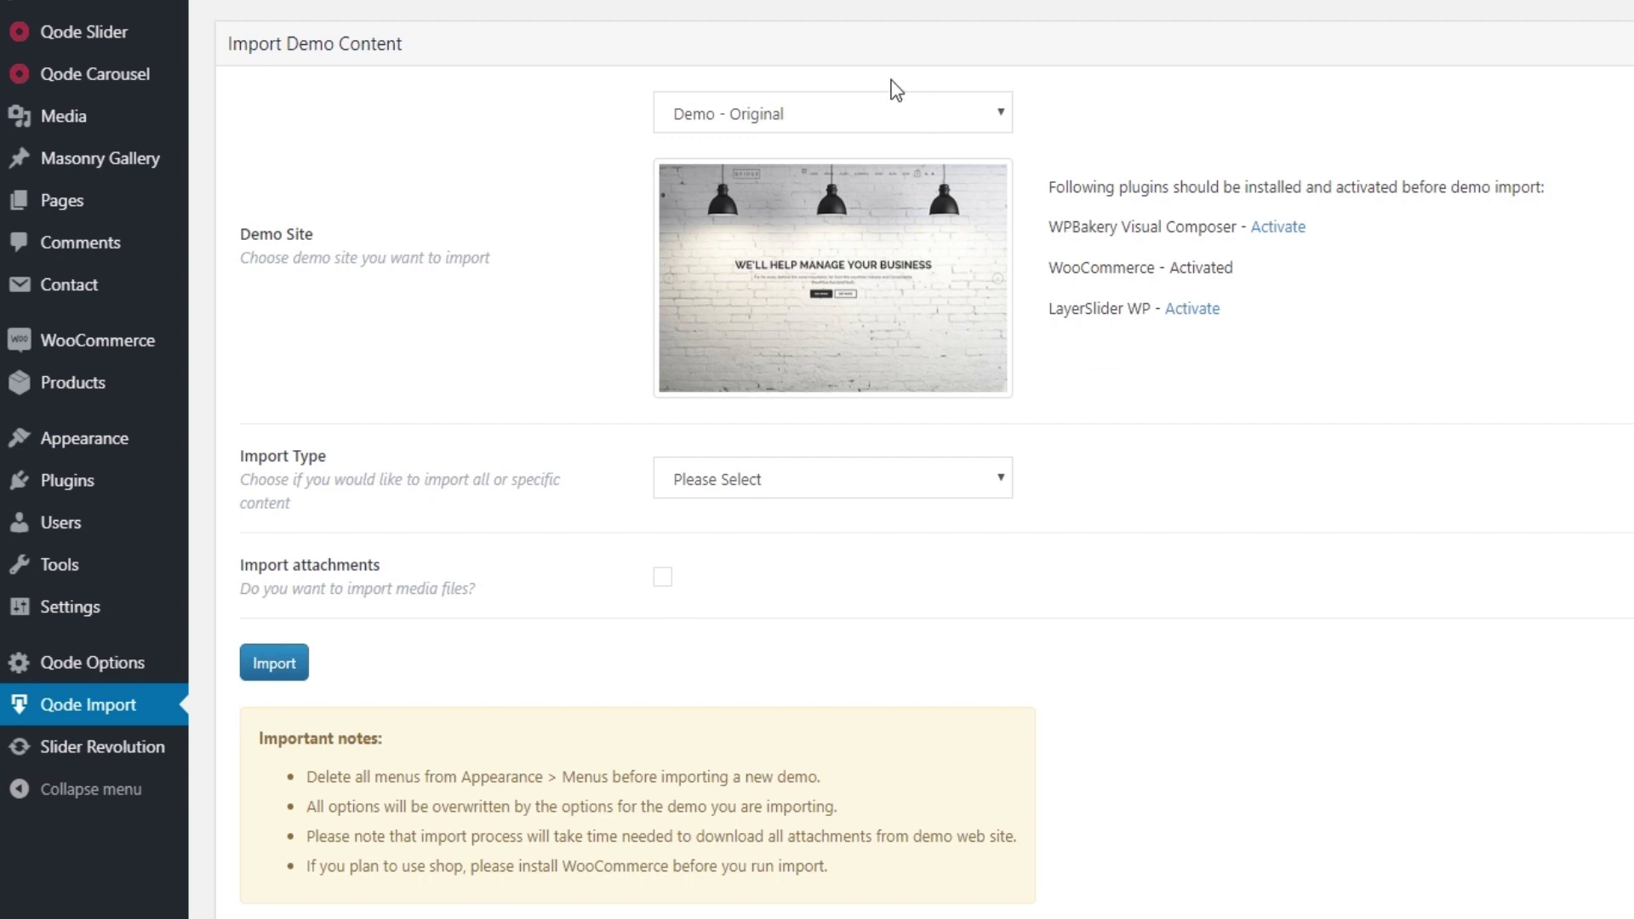
pyautogui.click(877, 109)
pyautogui.moveTo(1028, 166); pyautogui.dragTo(1024, 585)
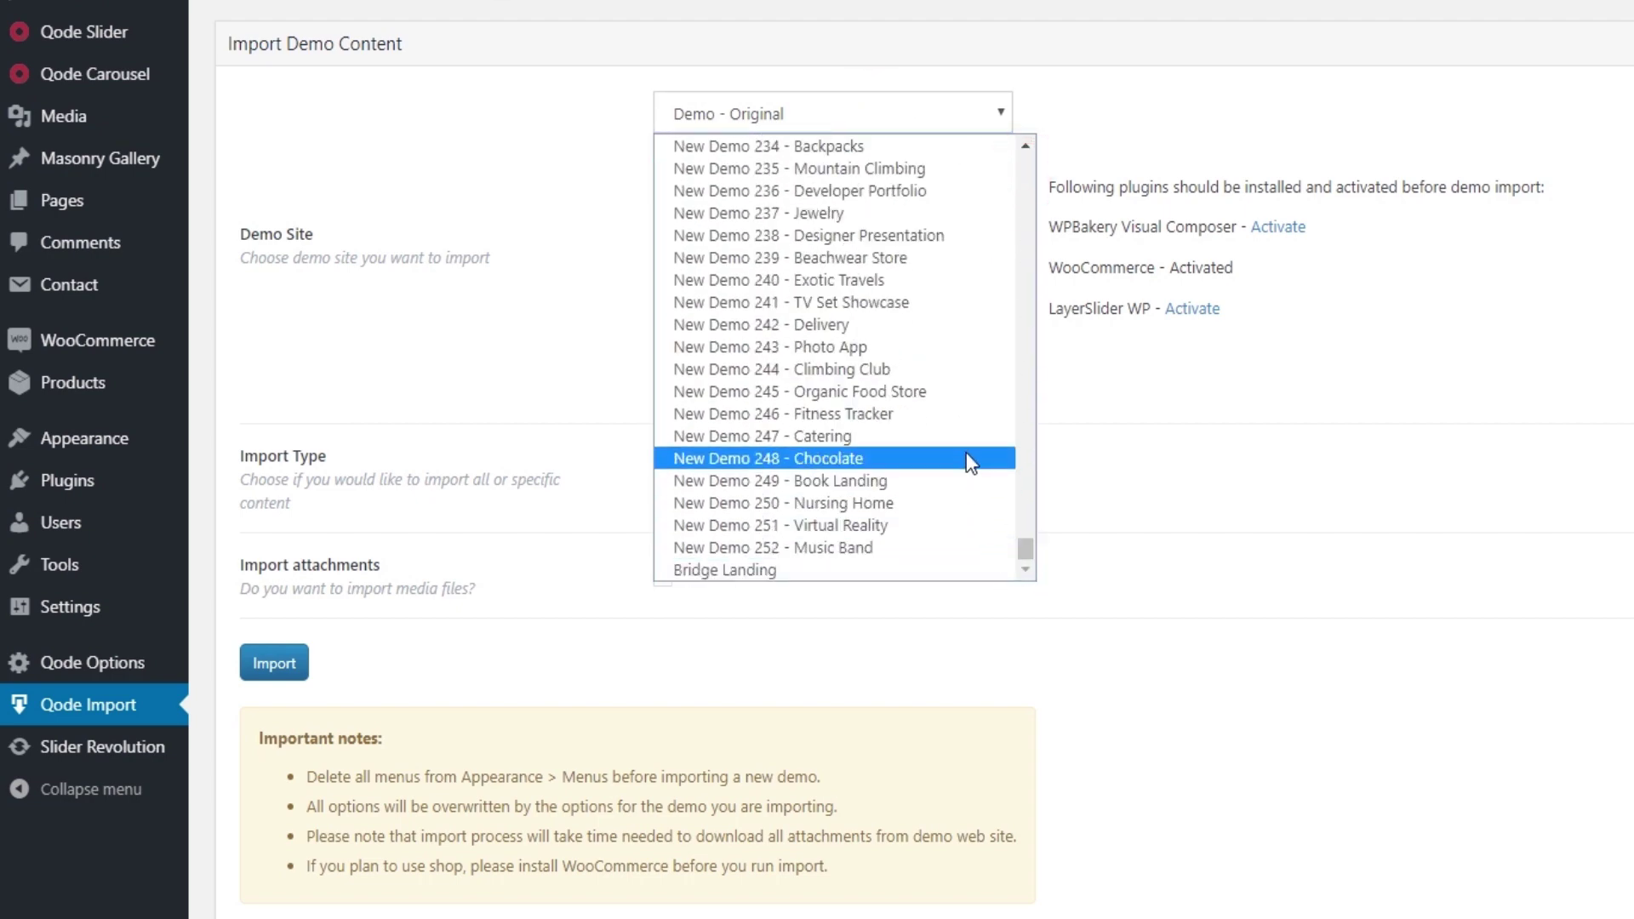
pyautogui.click(931, 393)
pyautogui.click(752, 480)
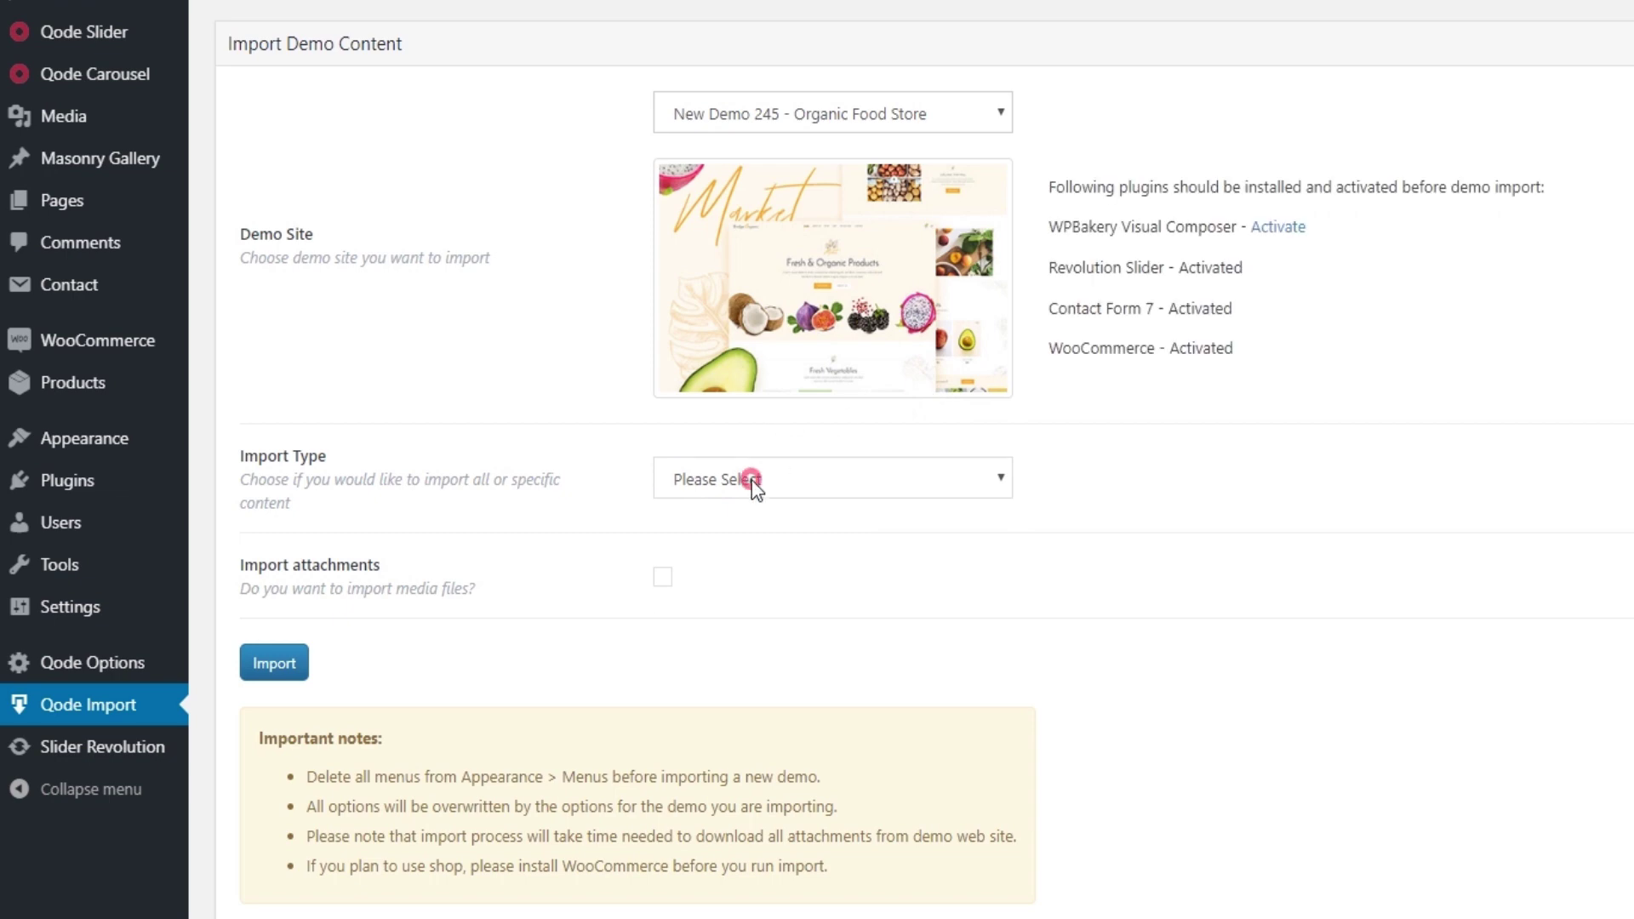
pyautogui.click(755, 535)
pyautogui.click(664, 577)
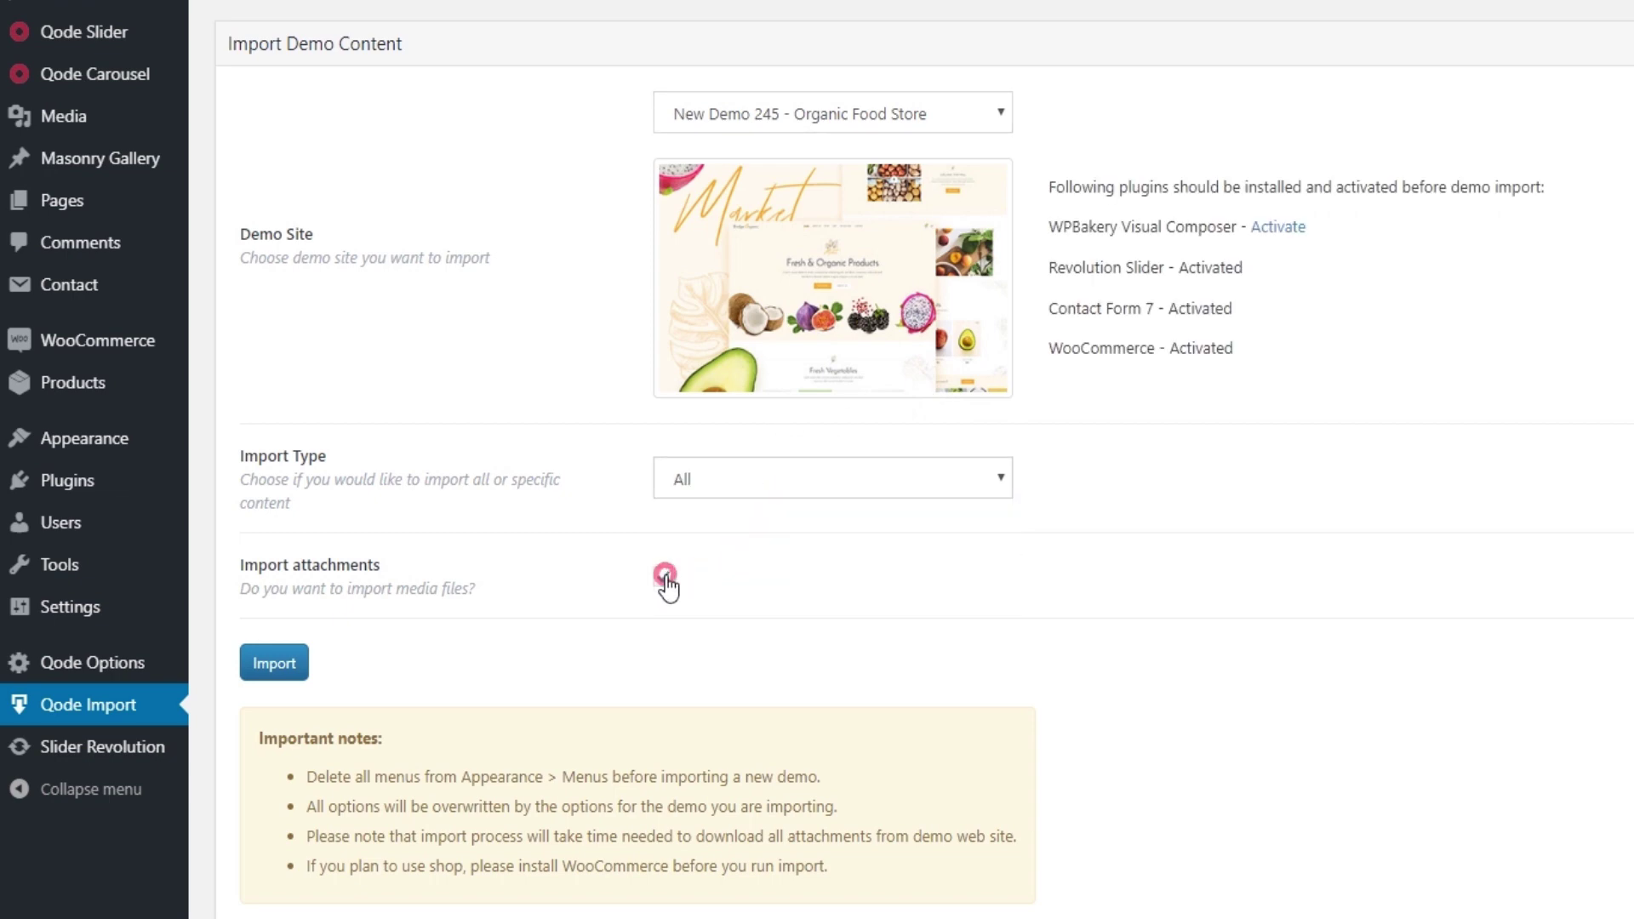
pyautogui.click(255, 670)
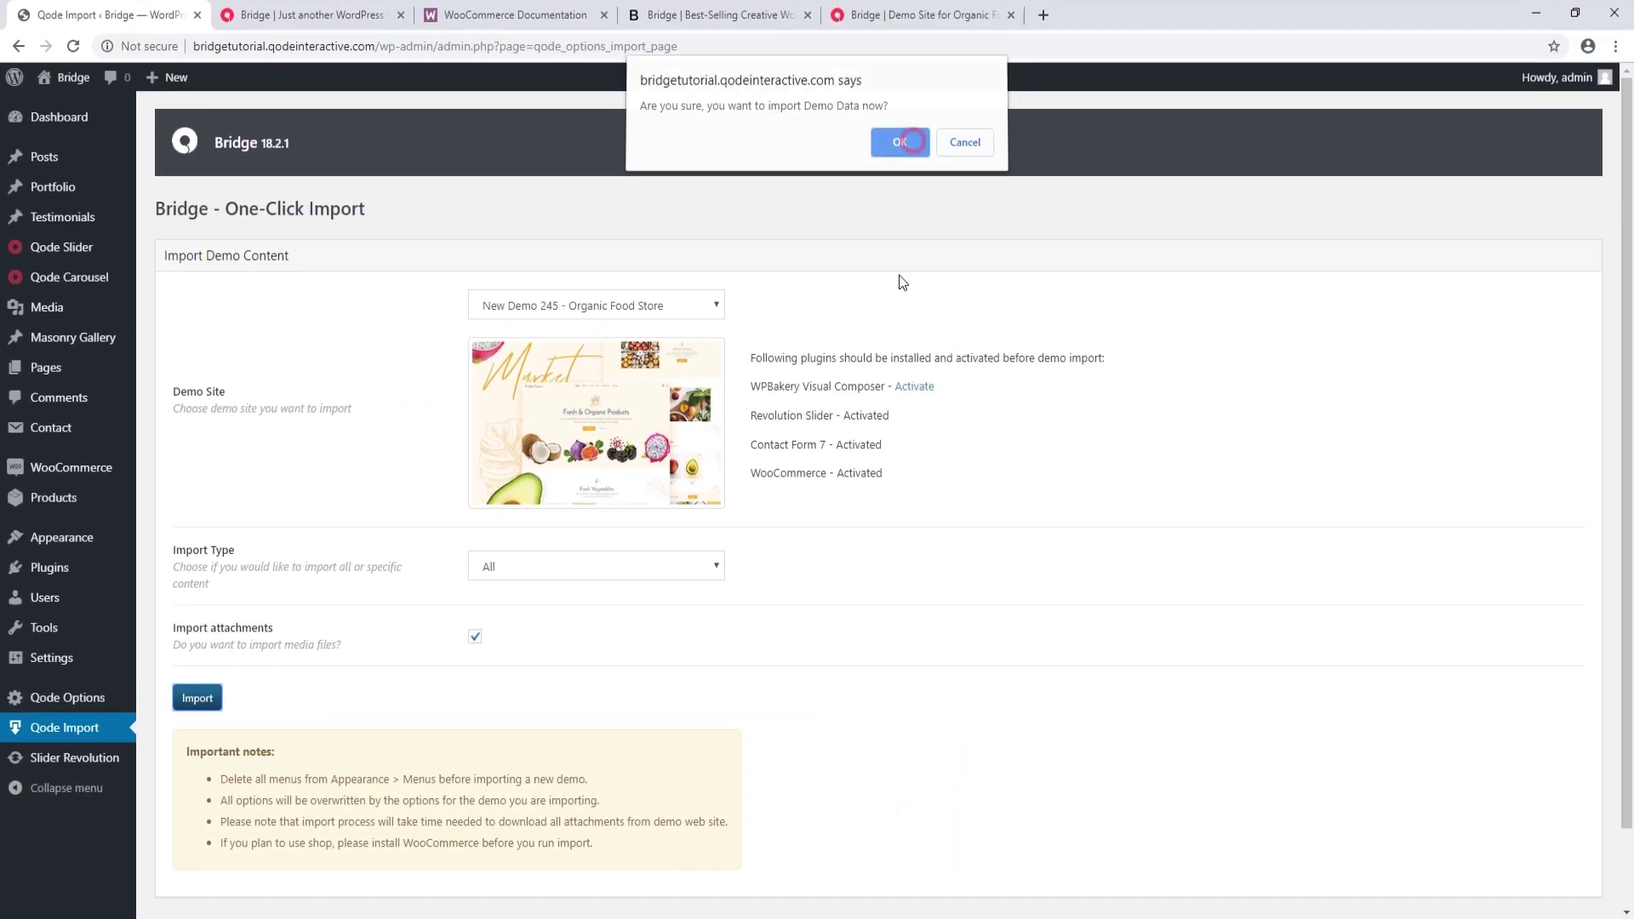
pyautogui.click(909, 142)
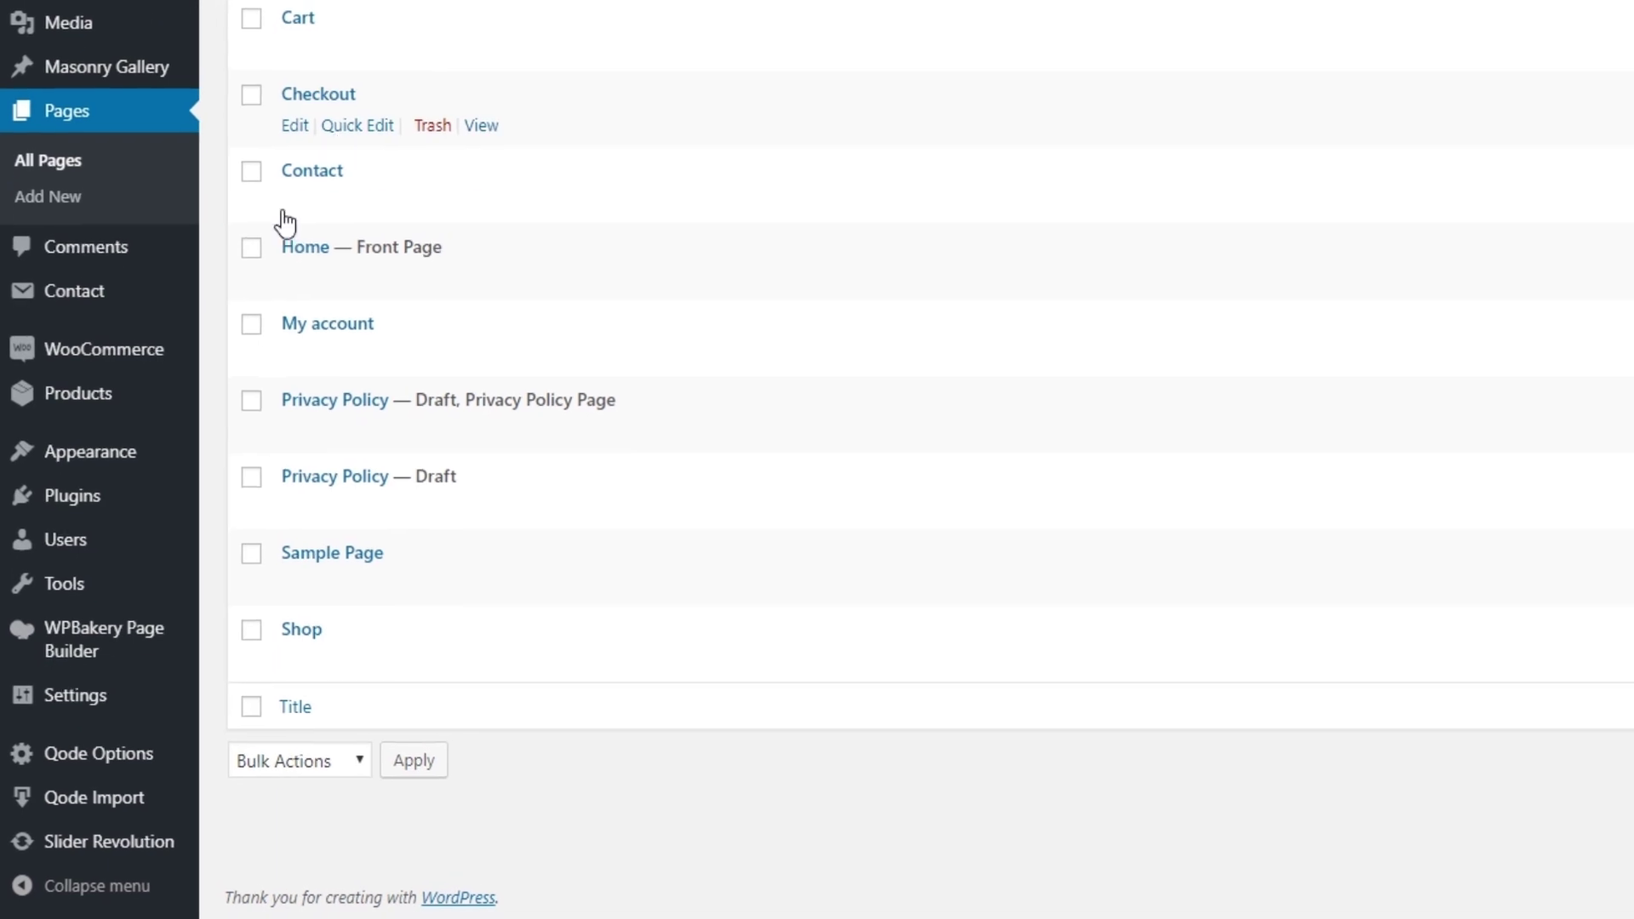
# - Open the empty WooCommerce Orders page, check the documentation tab, and return to Orders
pyautogui.click(117, 360)
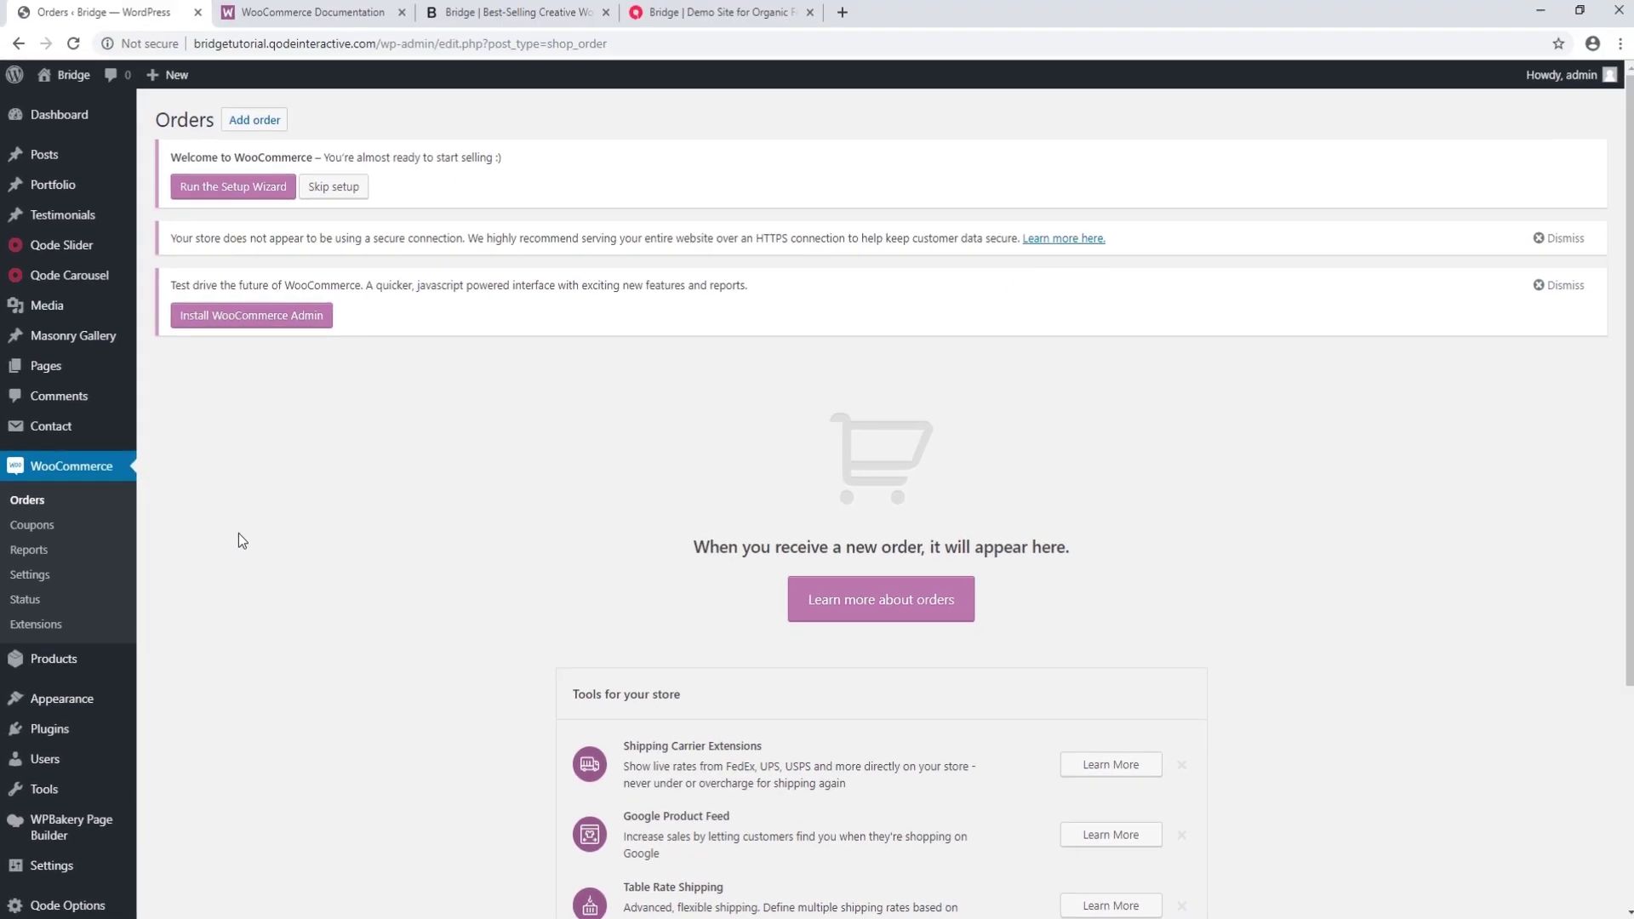
pyautogui.click(361, 12)
pyautogui.scroll(-5, 203, 349)
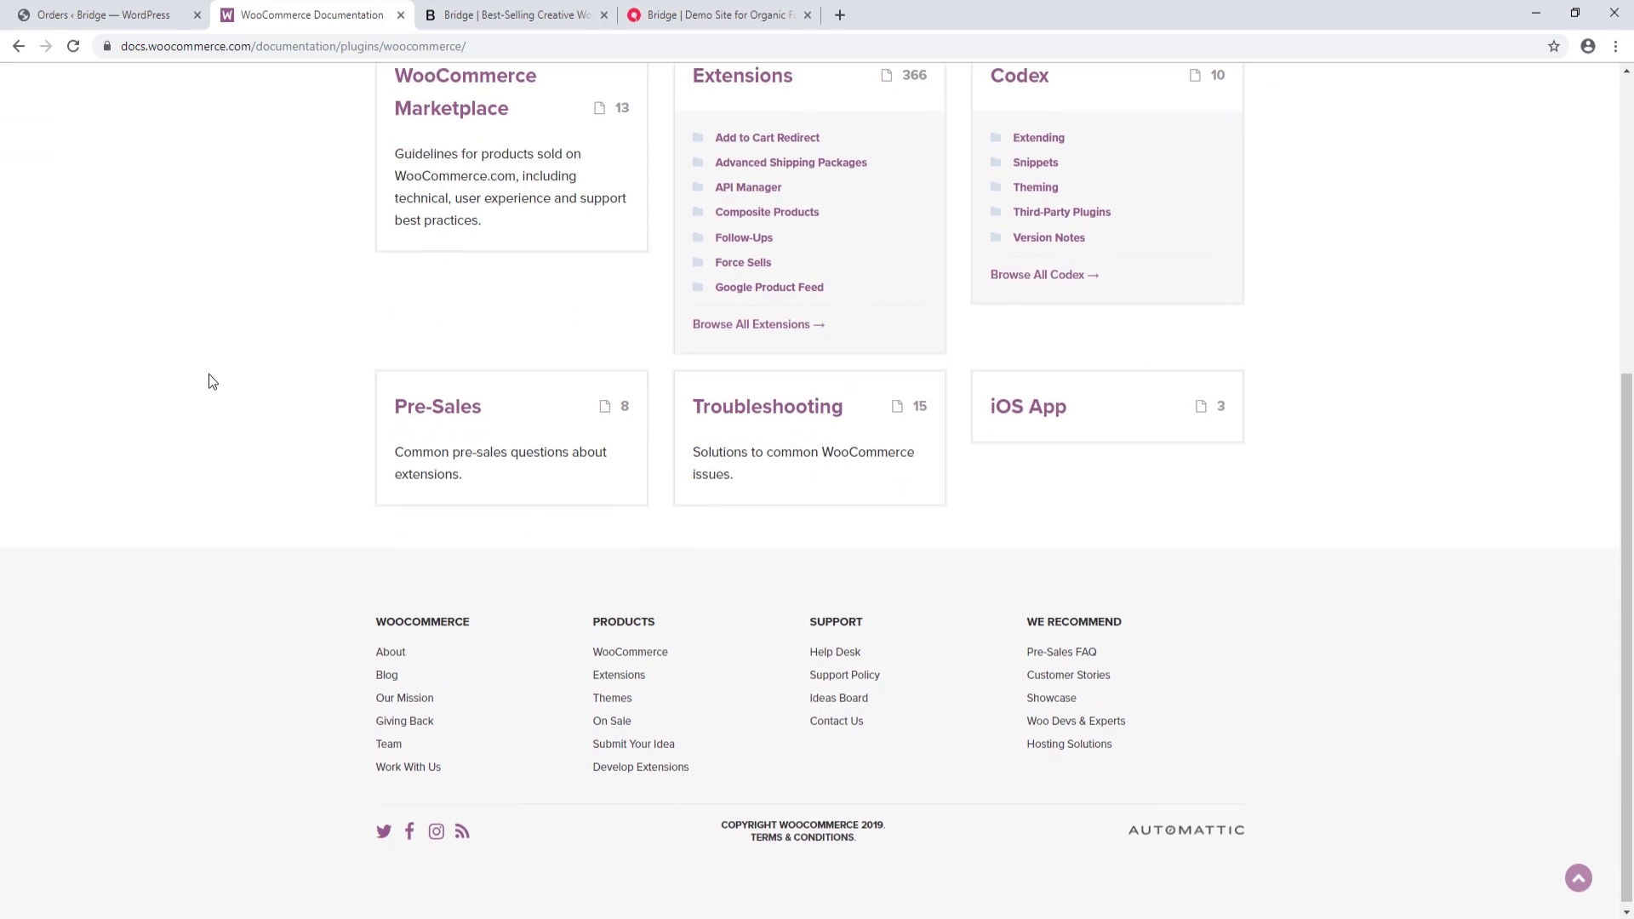
pyautogui.scroll(5, 207, 374)
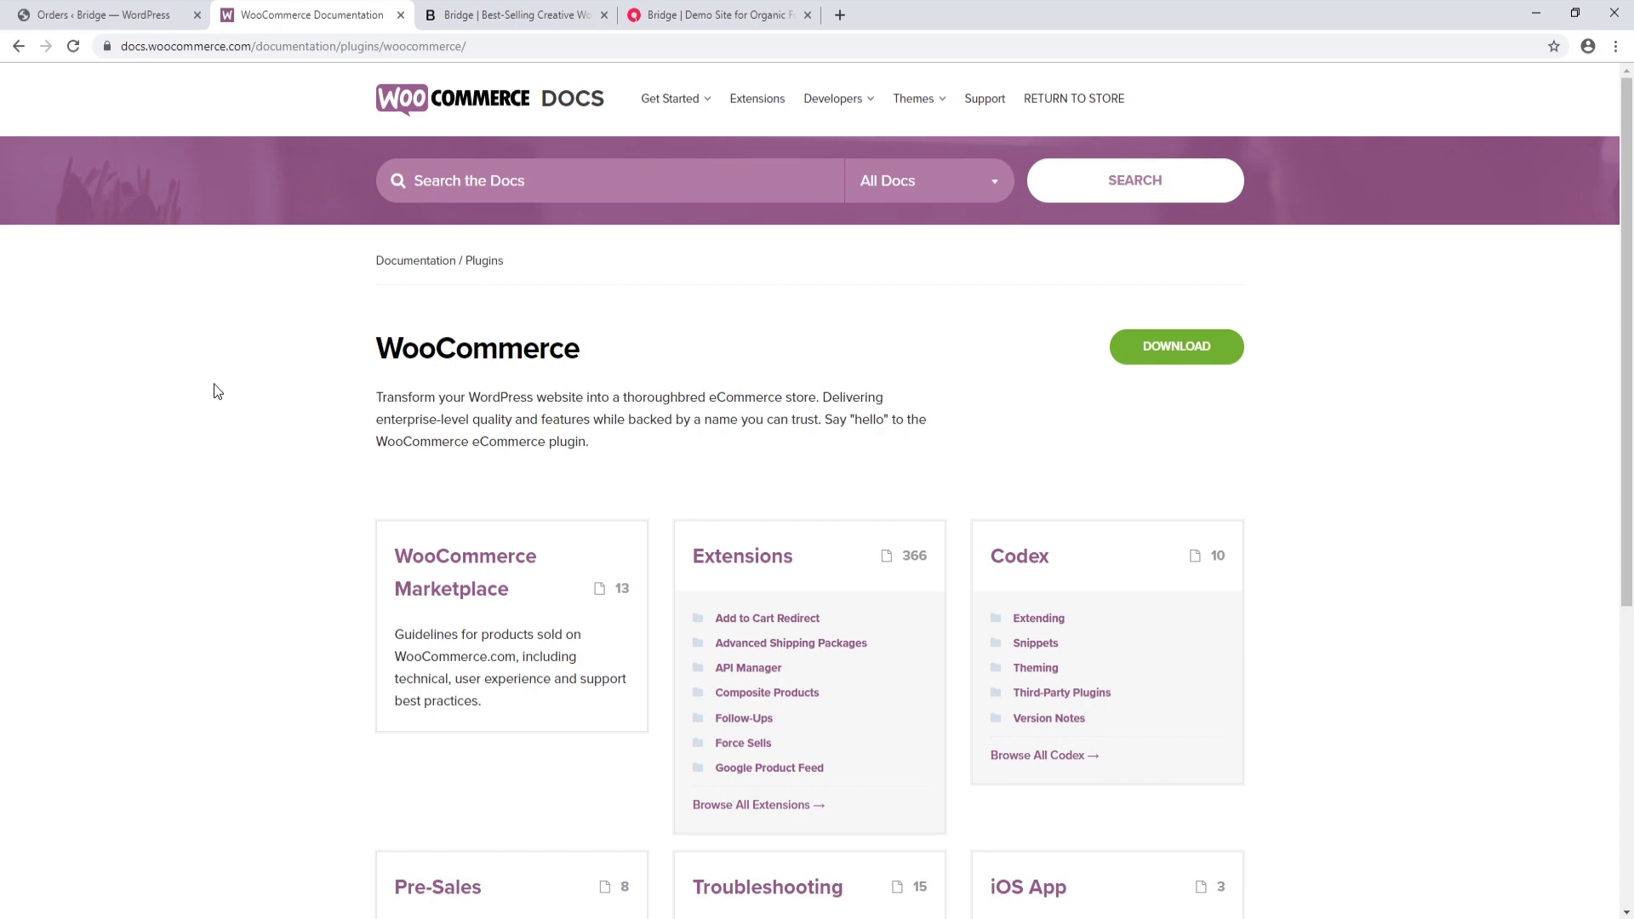
pyautogui.click(185, 10)
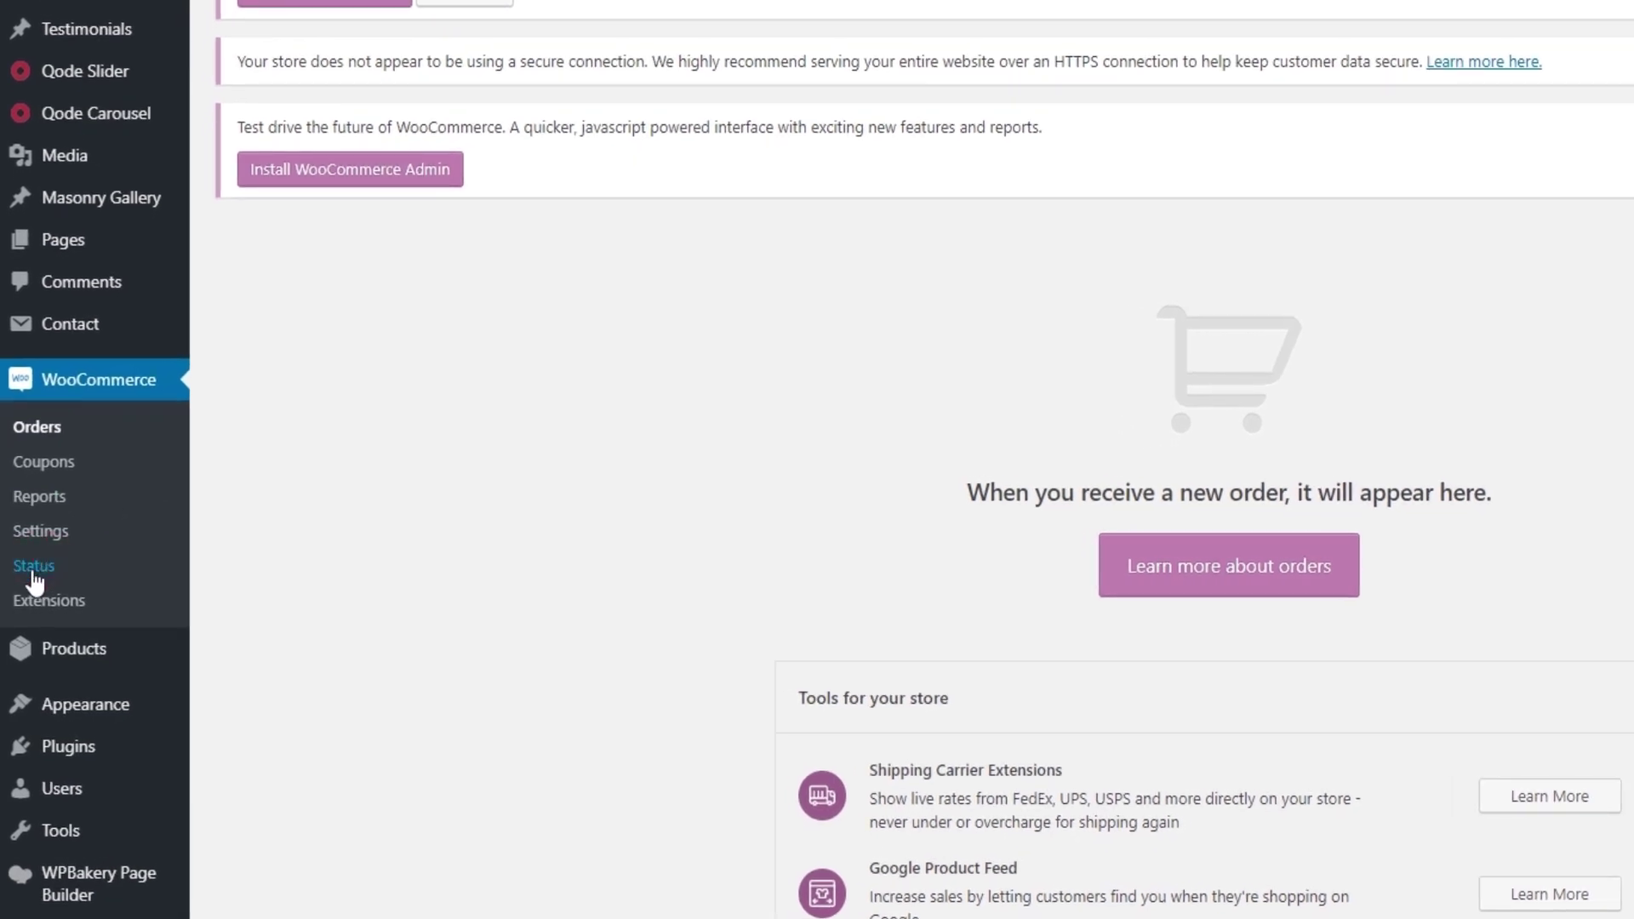
# - Open WooCommerce > Status and scroll to the WooCommerce pages section showing them not set
pyautogui.click(33, 572)
pyautogui.scroll(-5, 1030, 400)
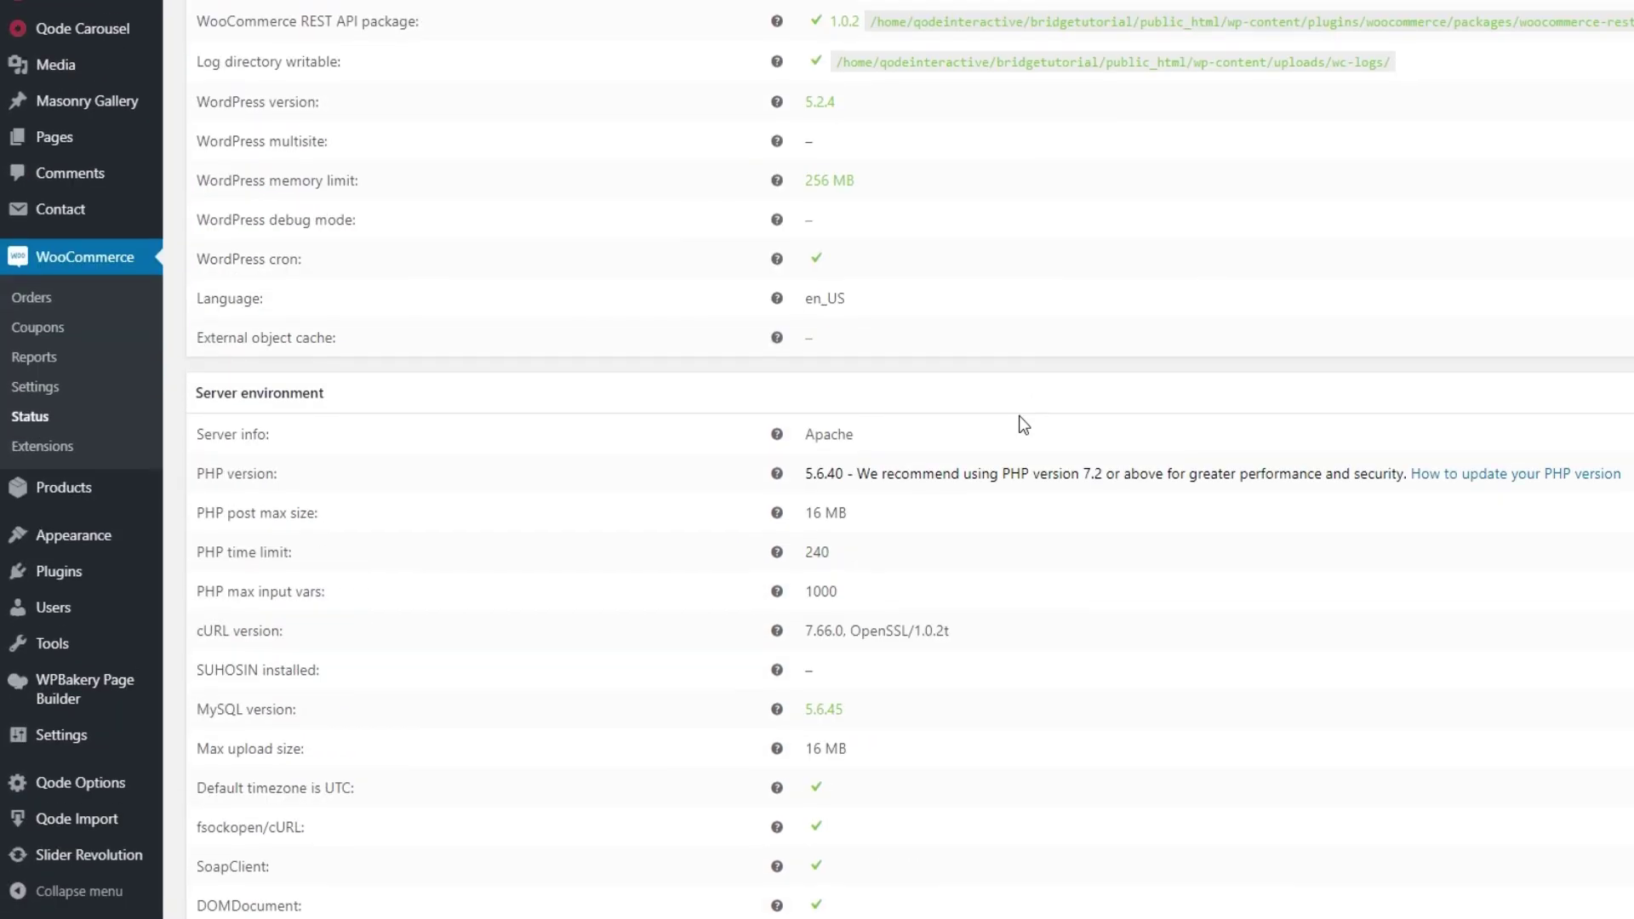
pyautogui.scroll(-20, 1019, 424)
pyautogui.scroll(-6, 1011, 426)
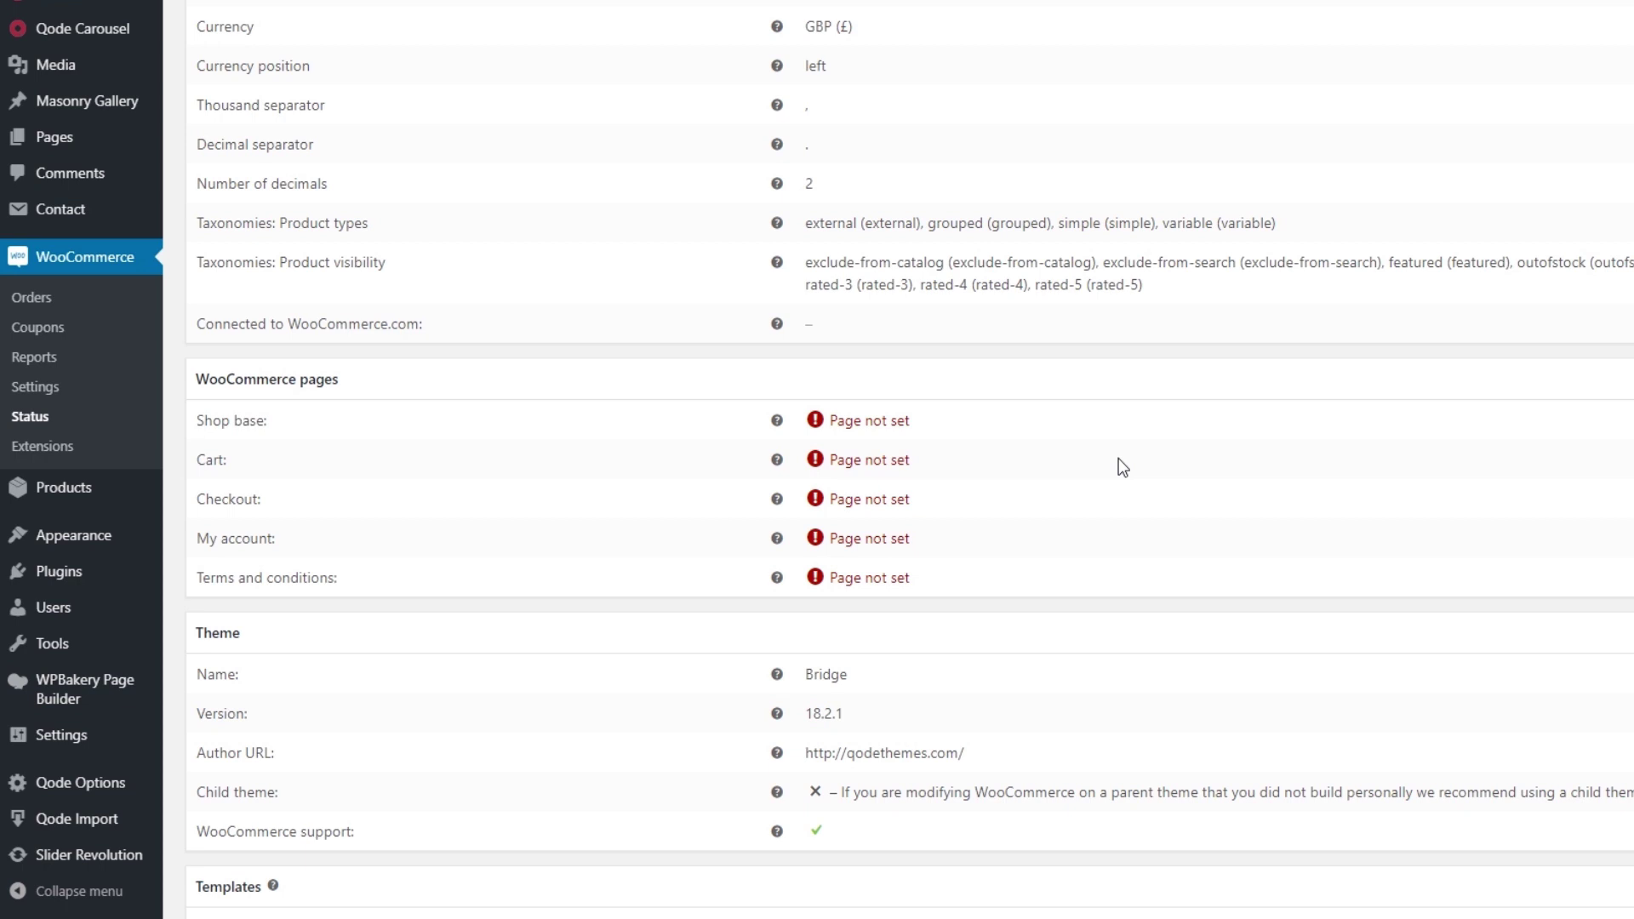
# - Check the site's Pages list in the other tab, then return to the status report
pyautogui.moveTo(53, 137)
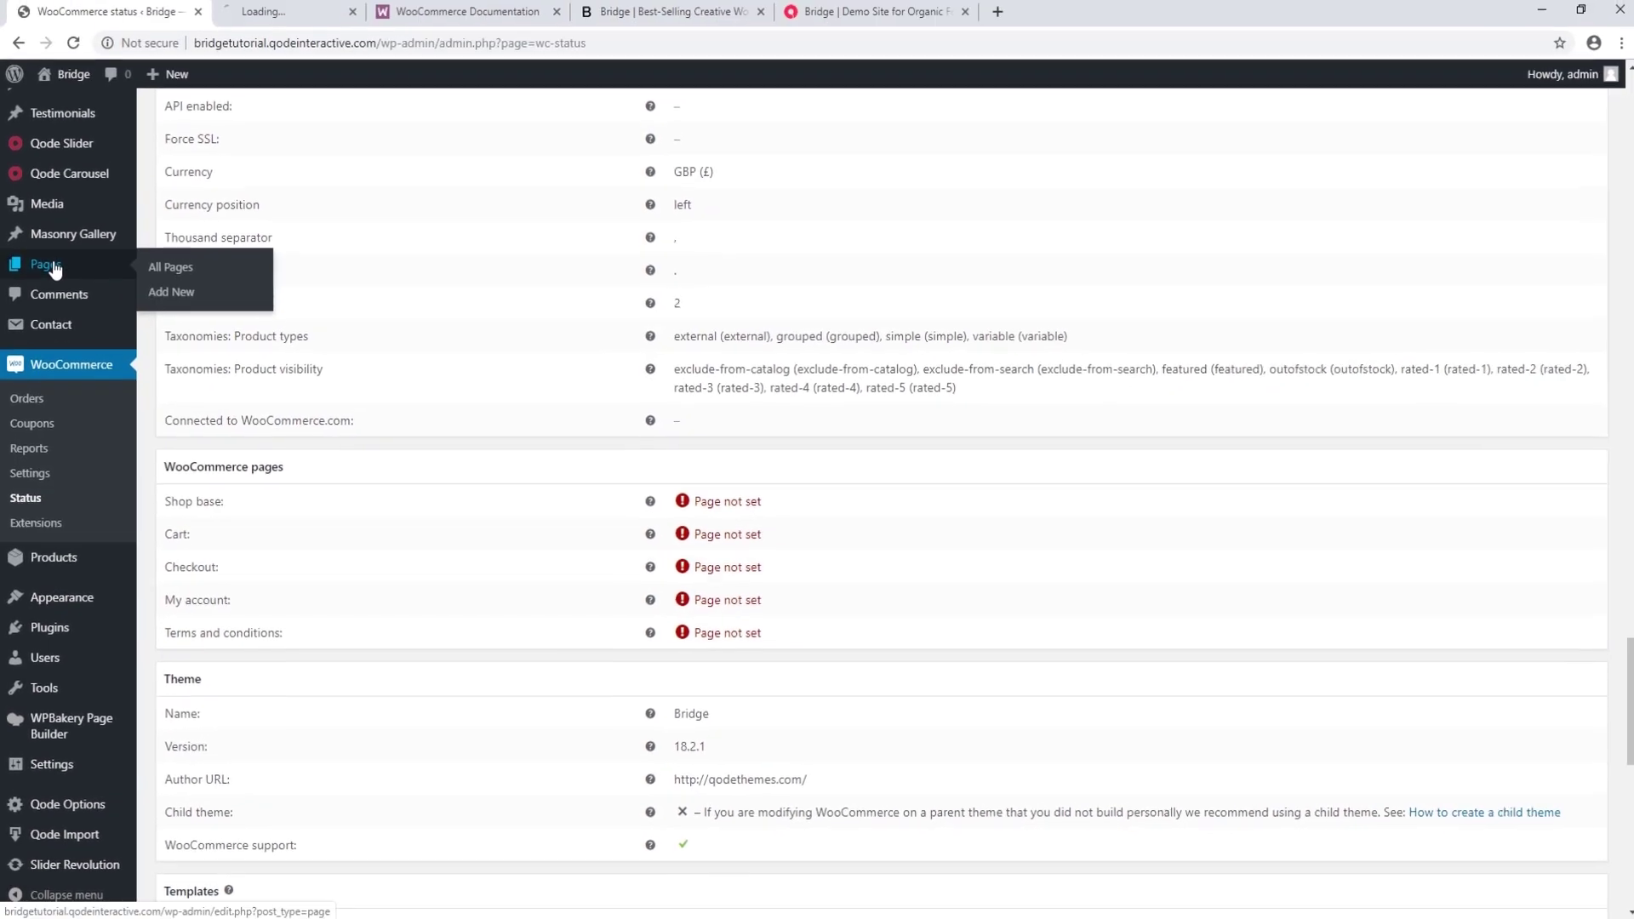
pyautogui.click(336, 11)
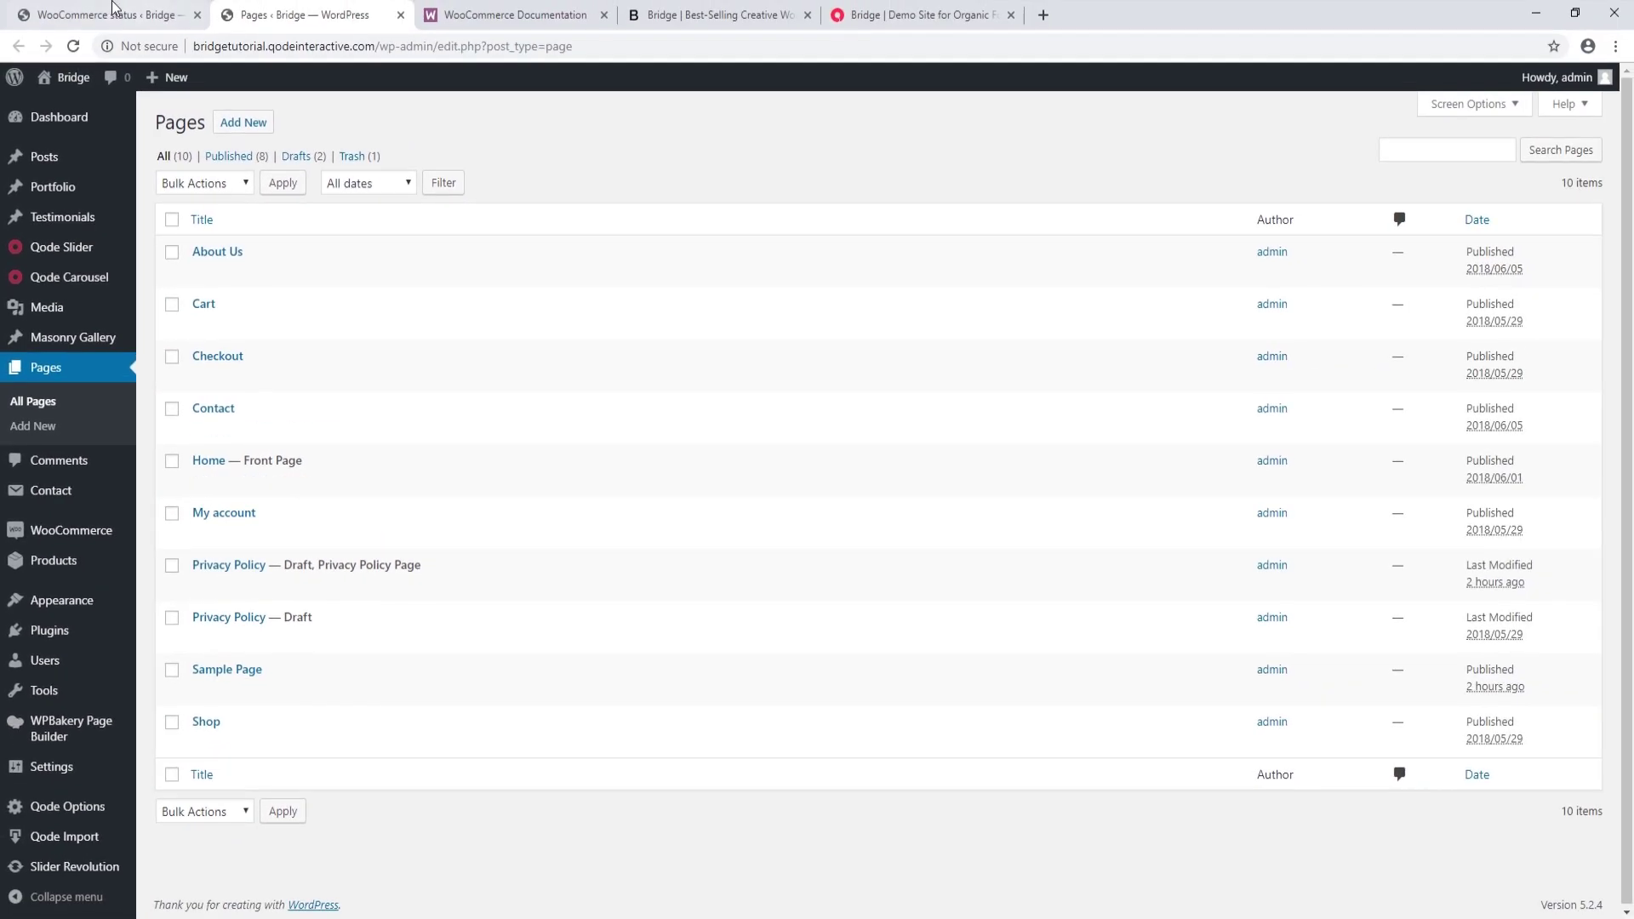
pyautogui.click(113, 7)
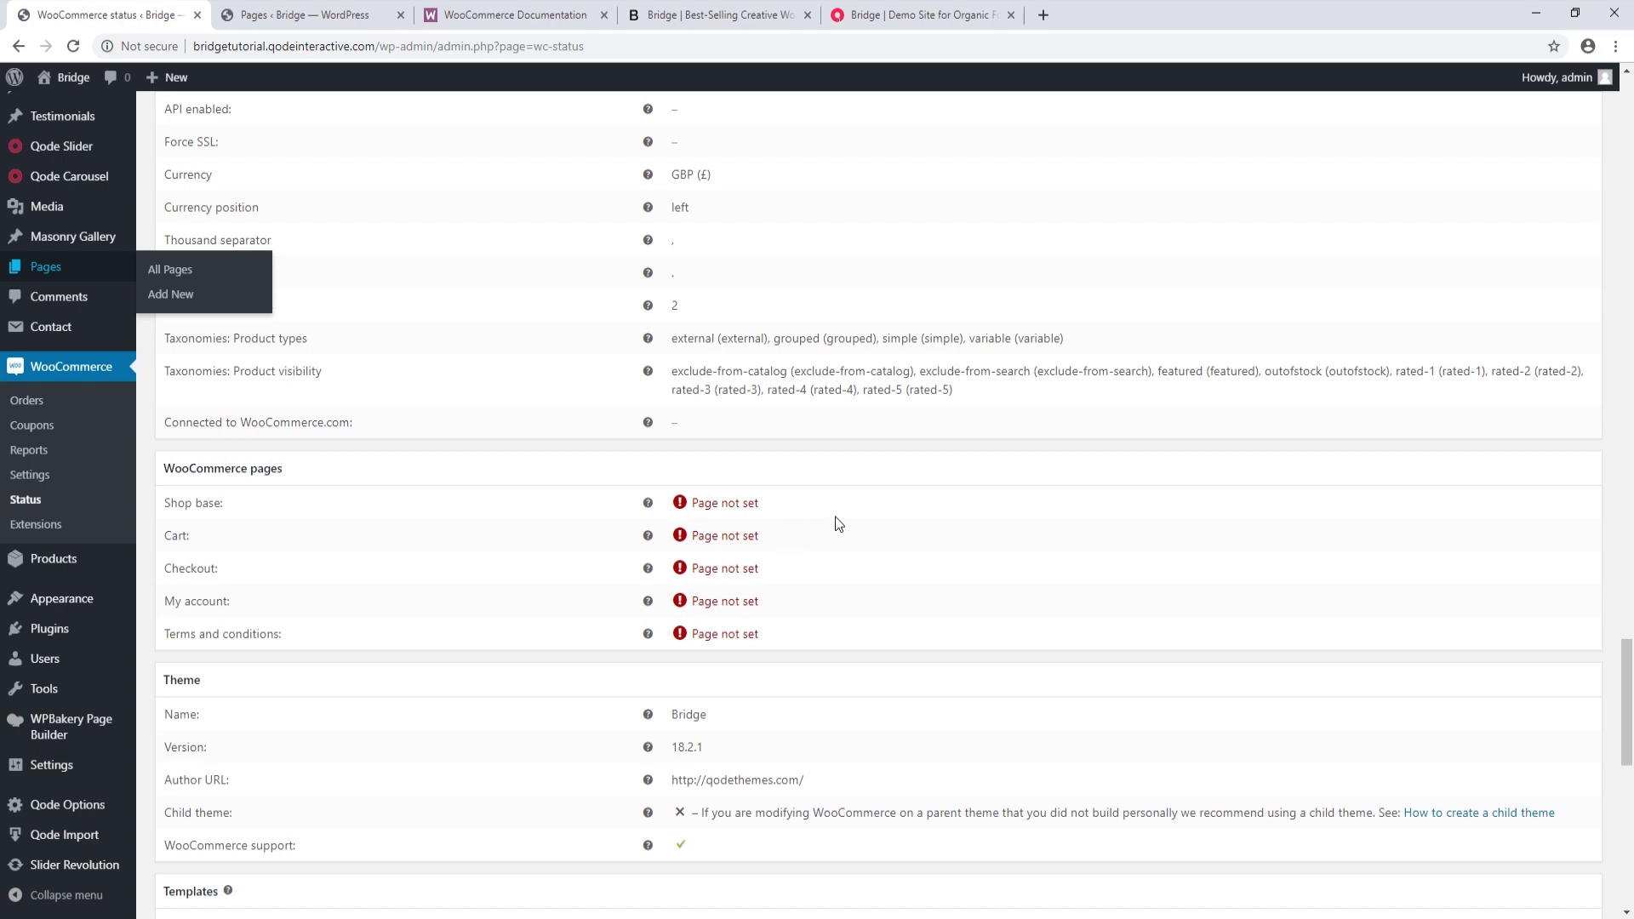
pyautogui.scroll(20, 865, 553)
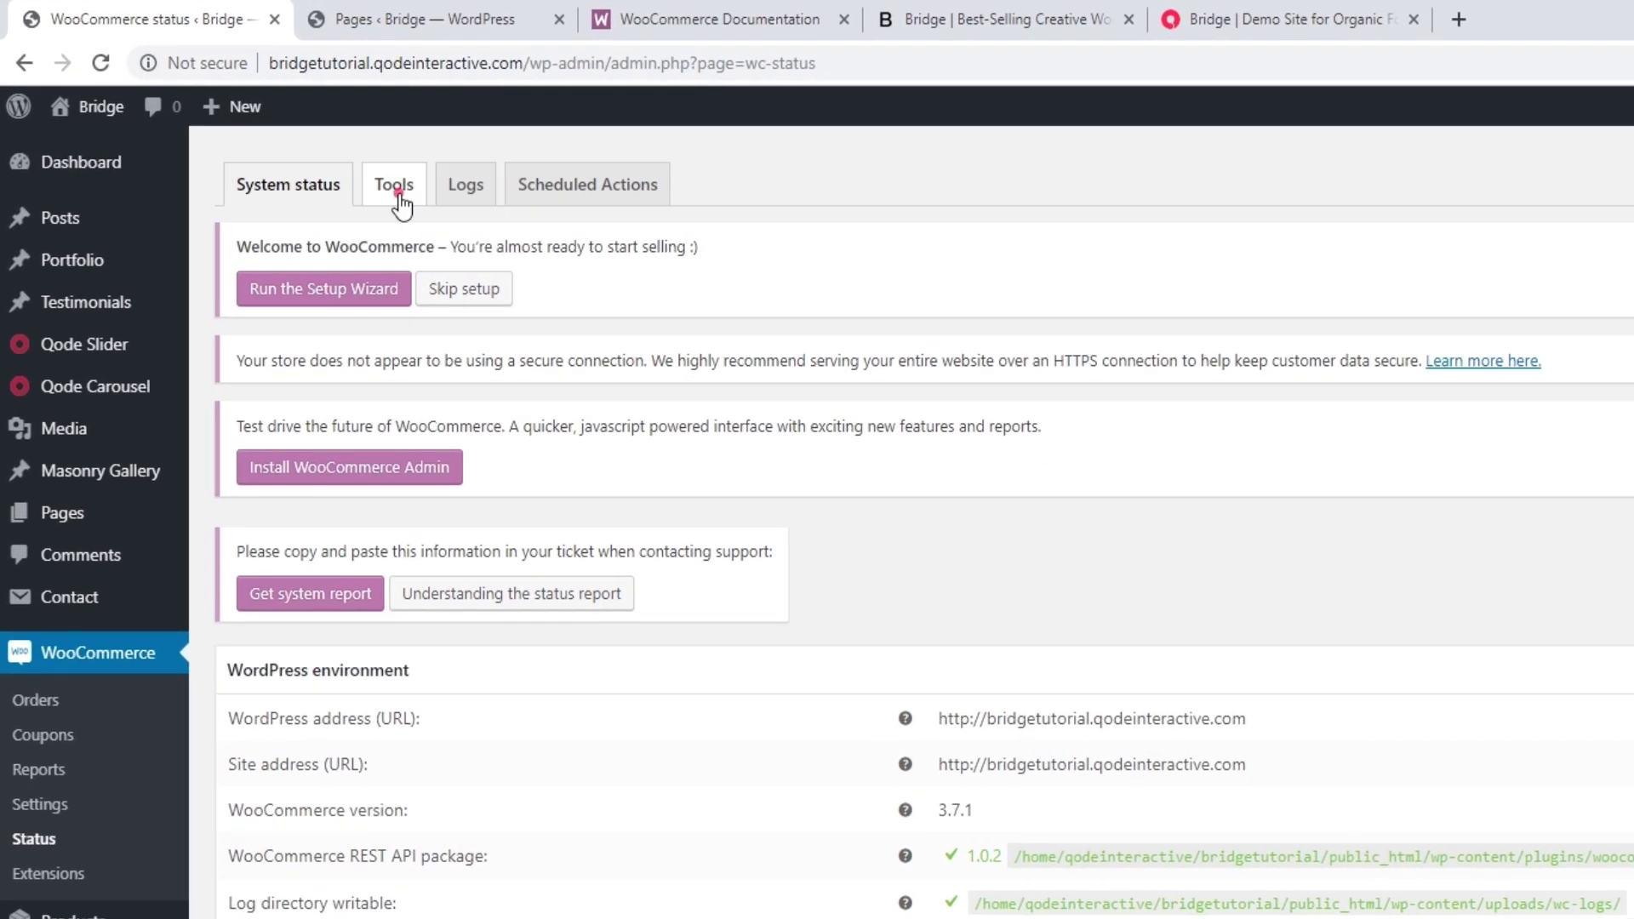
# - Run 'Create default WooCommerce pages' from the Status Tools tab, then go back to System status
pyautogui.click(284, 137)
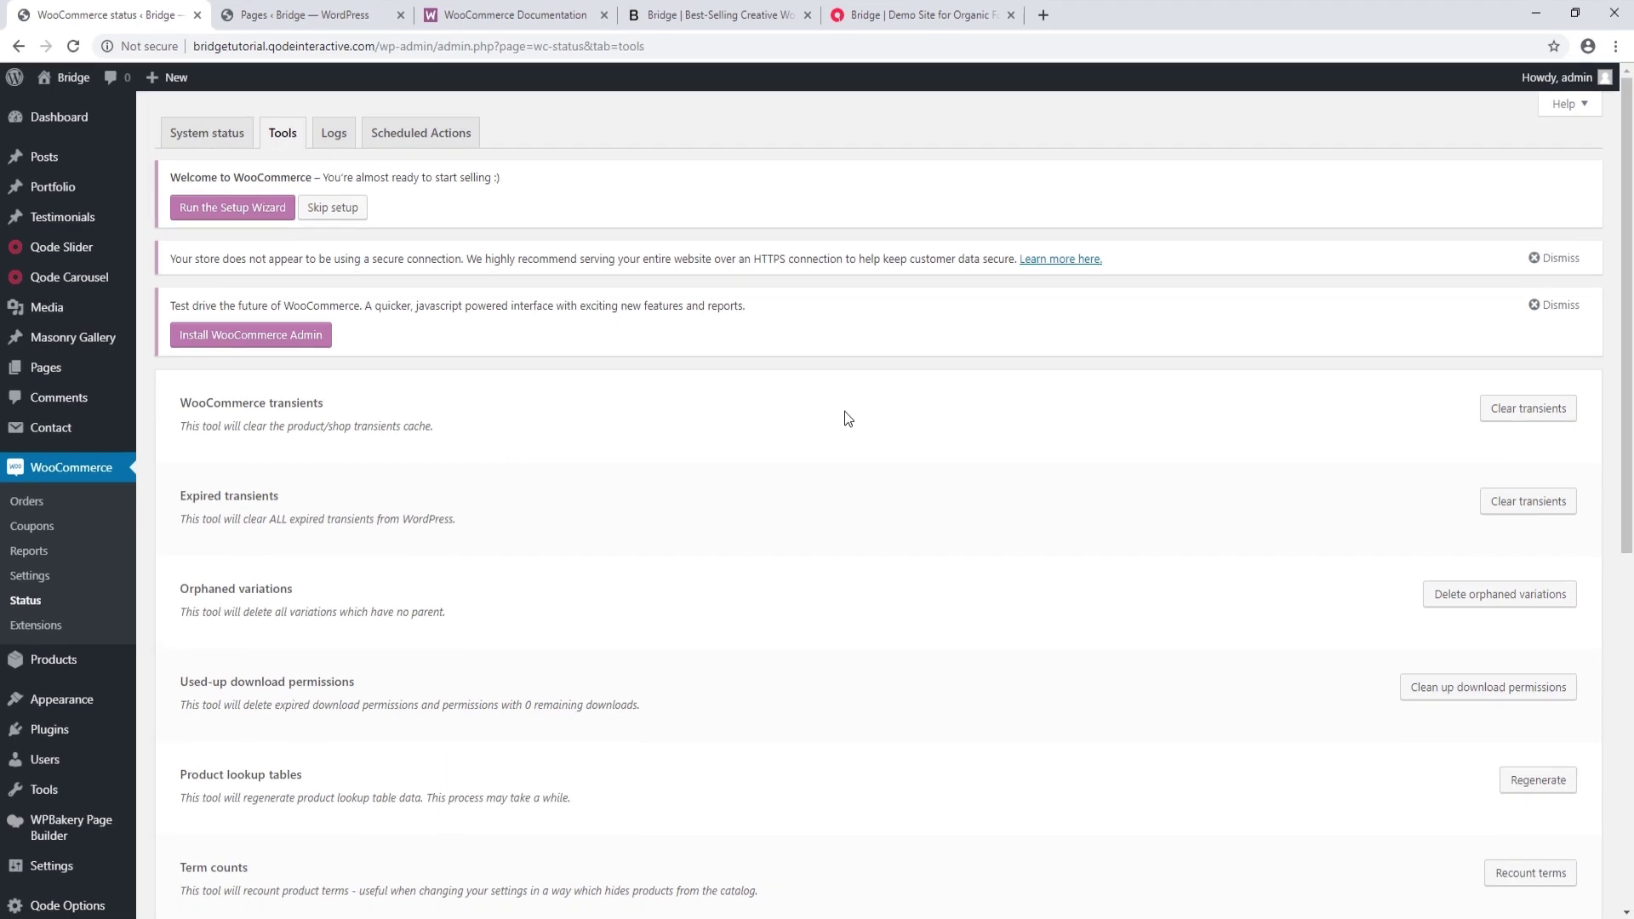
pyautogui.scroll(-6, 842, 416)
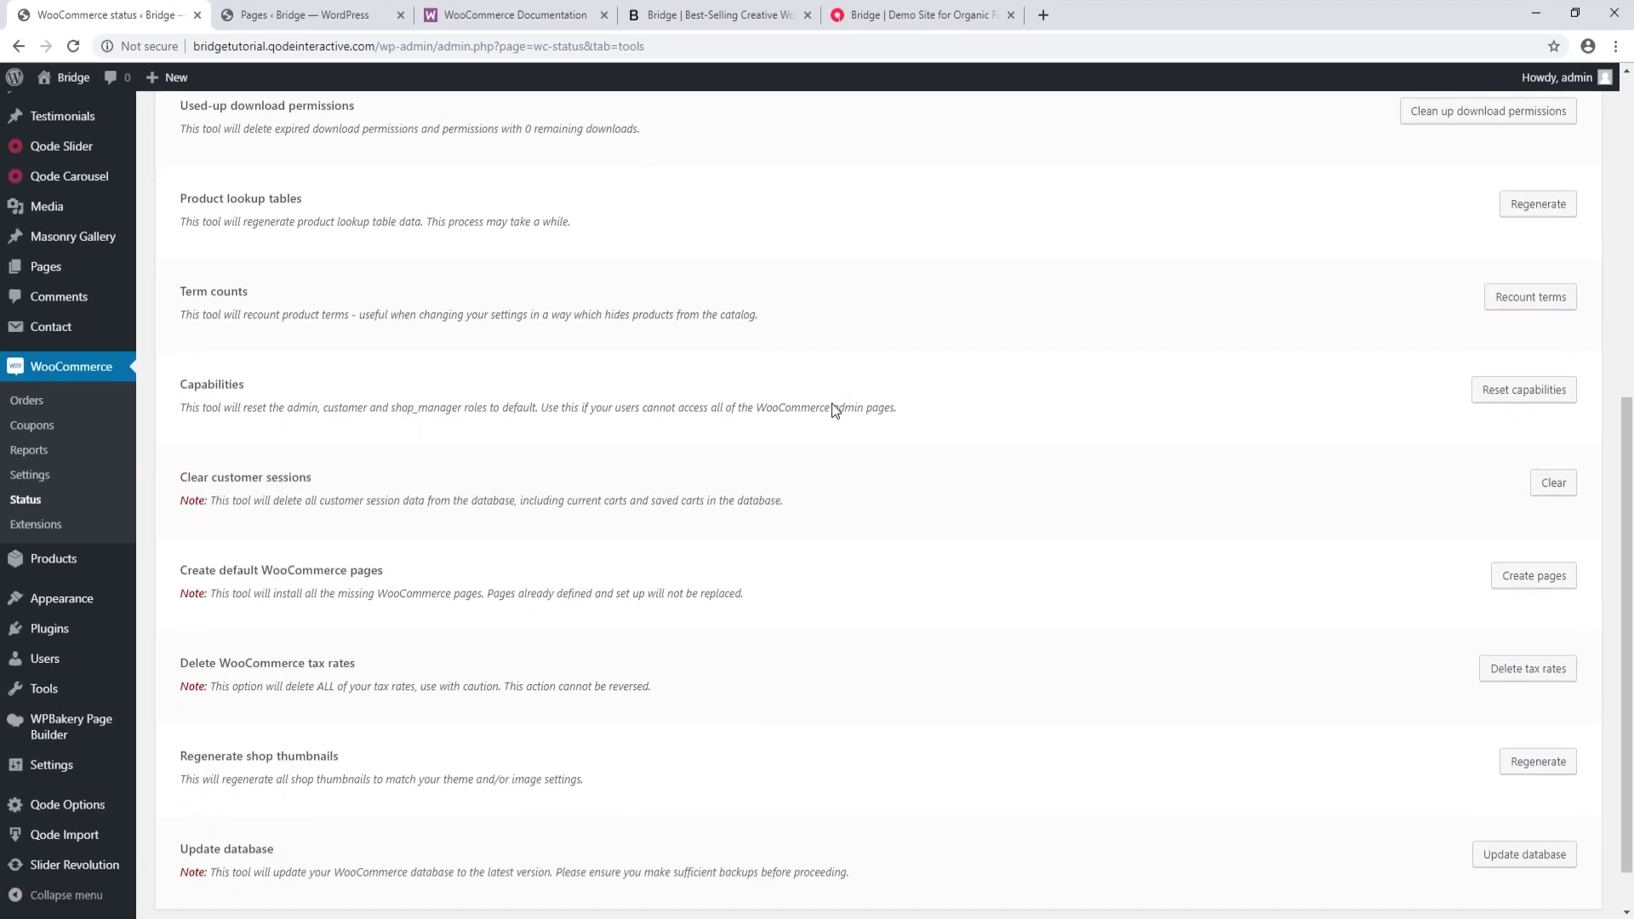
pyautogui.scroll(-1, 833, 408)
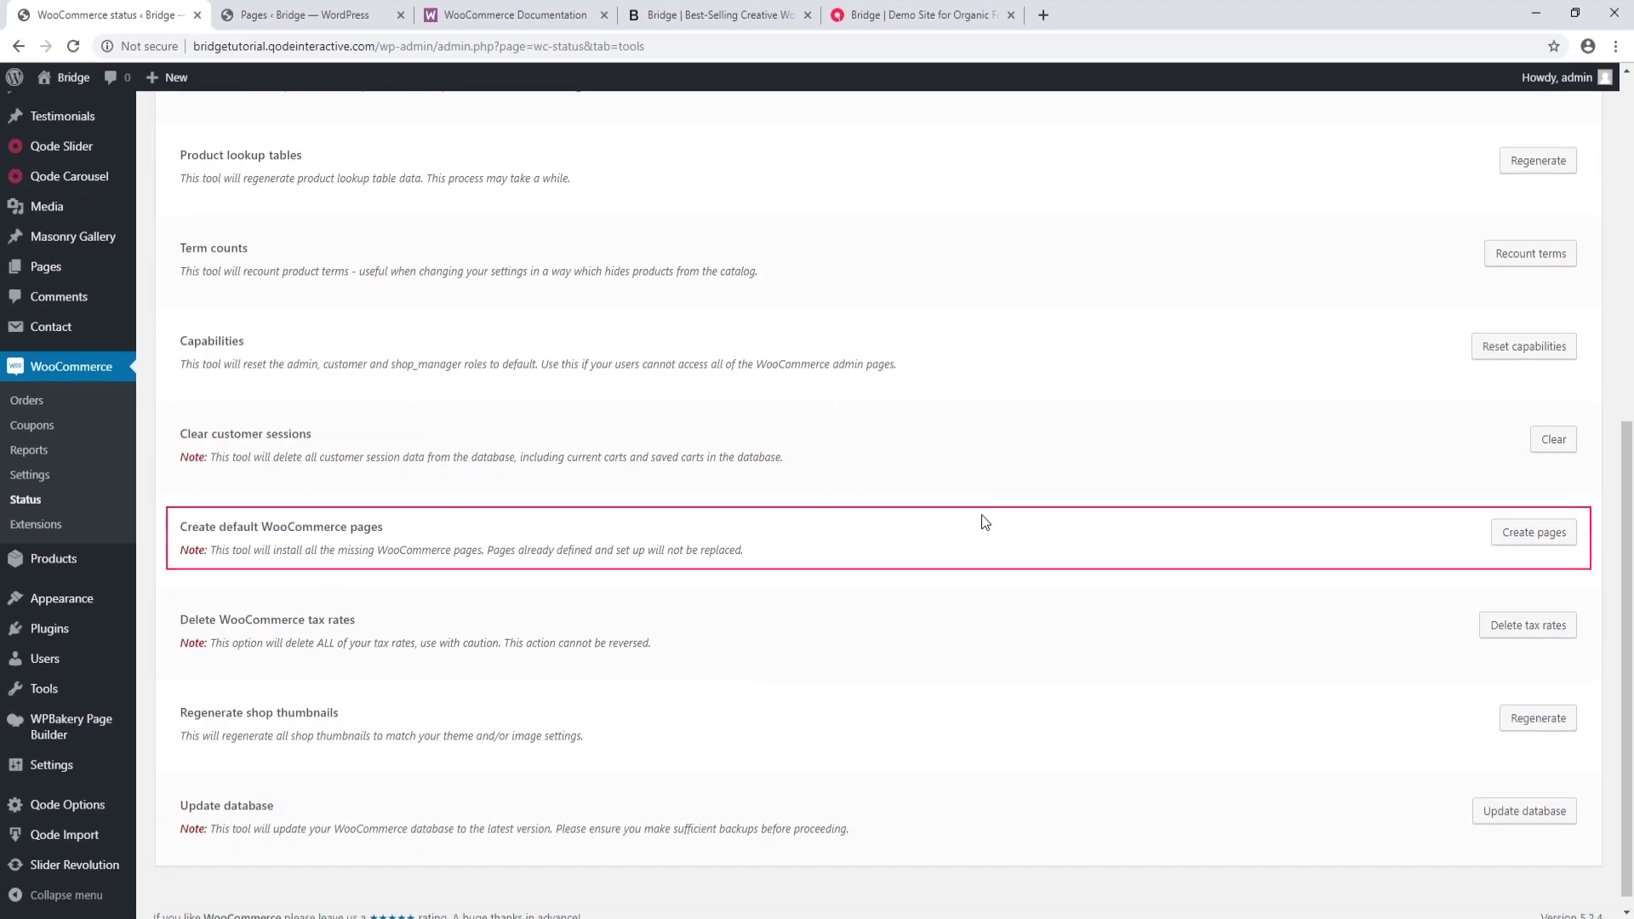
pyautogui.click(1515, 541)
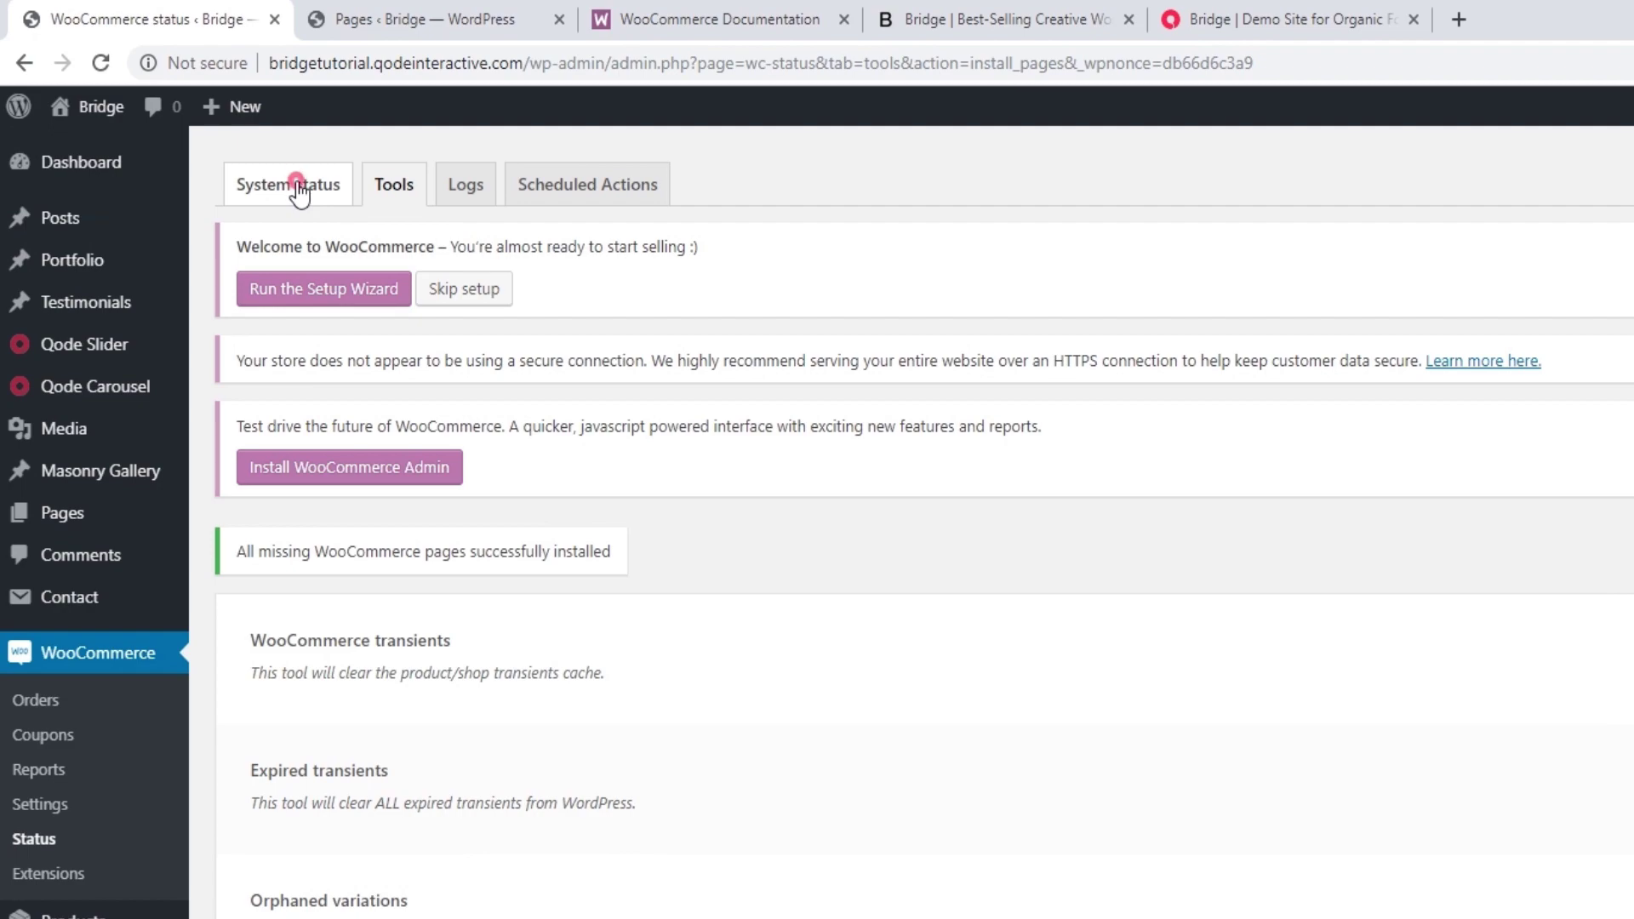
pyautogui.click(290, 176)
# - Check the WooCommerce pages on System status, then reload the Pages list showing Shop, Cart, Checkout, My account
pyautogui.scroll(-20, 591, 397)
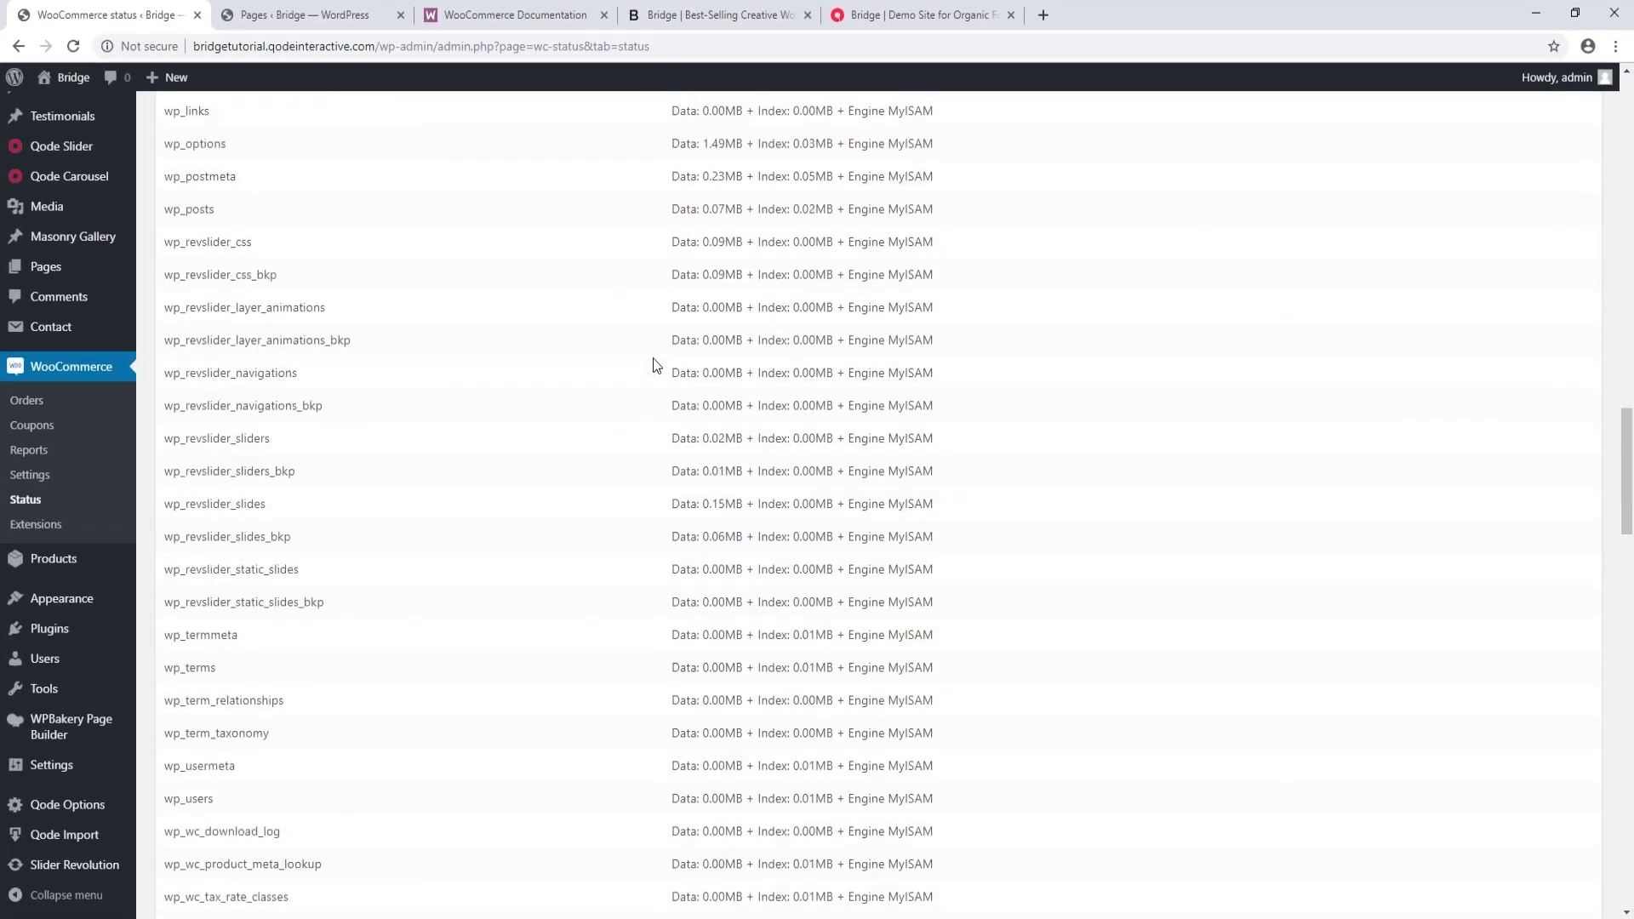
pyautogui.scroll(-6, 630, 390)
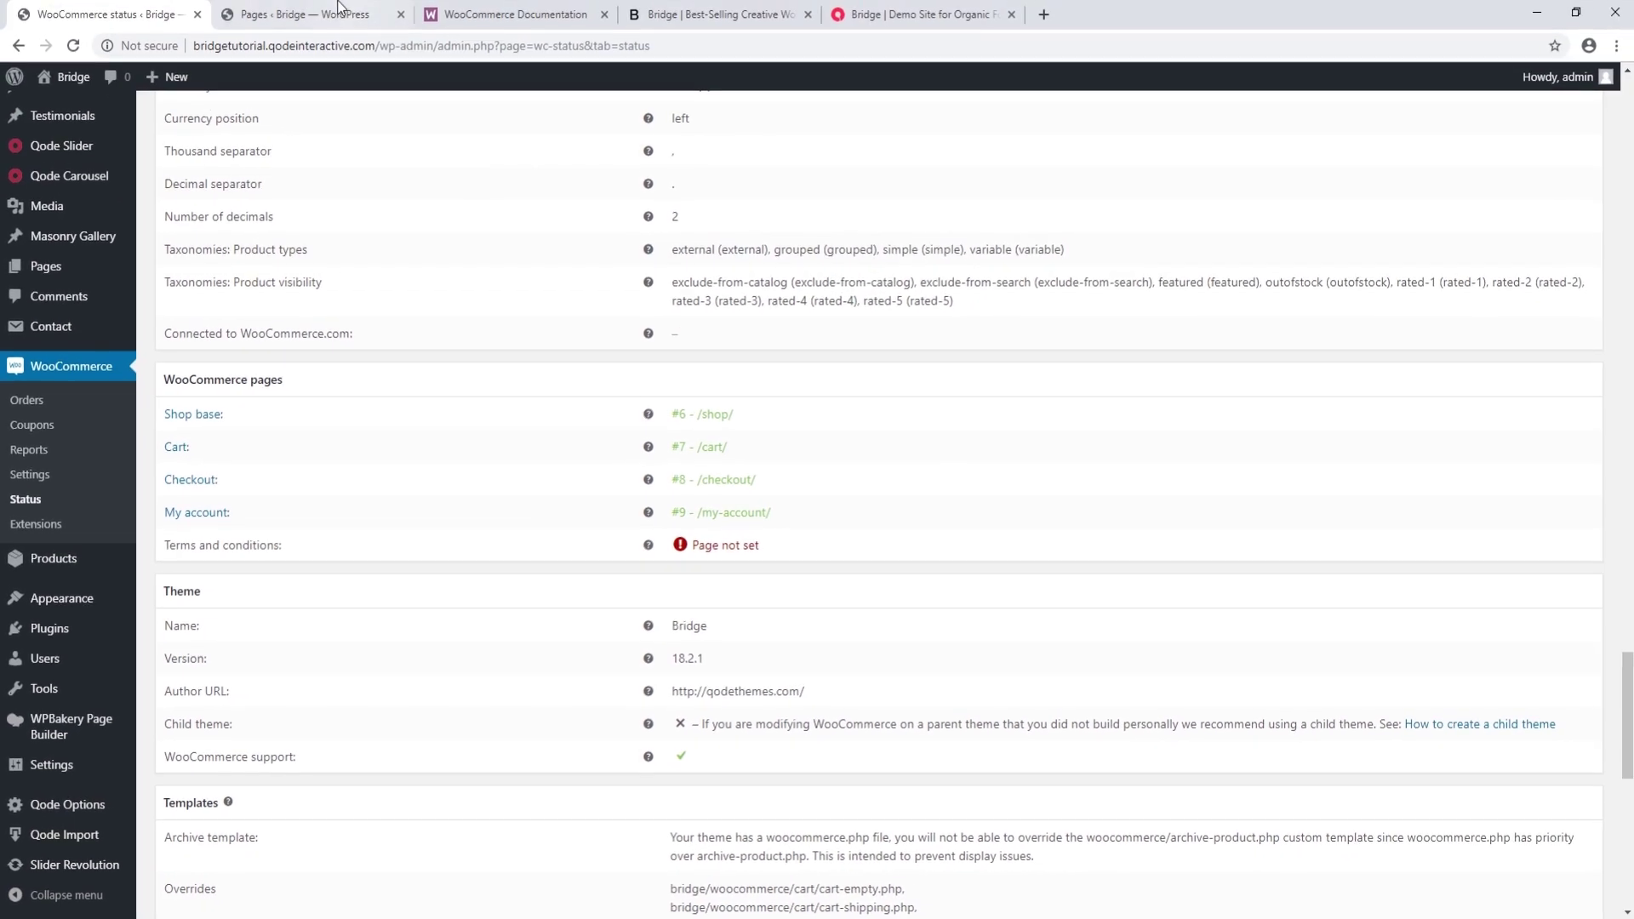
pyautogui.click(338, 10)
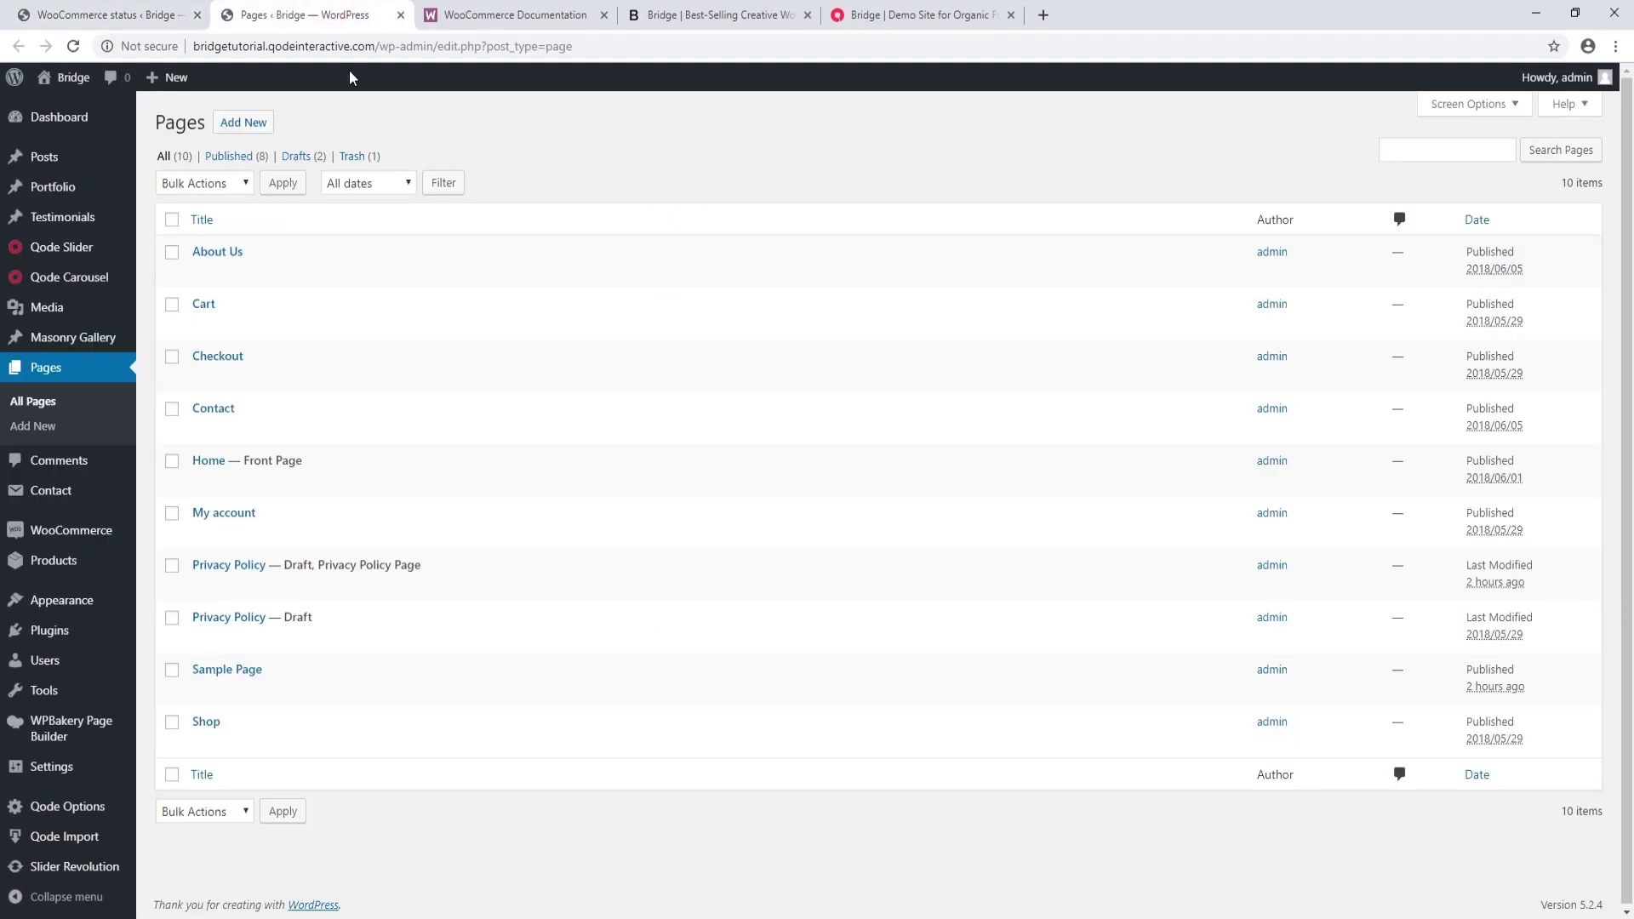
pyautogui.click(73, 46)
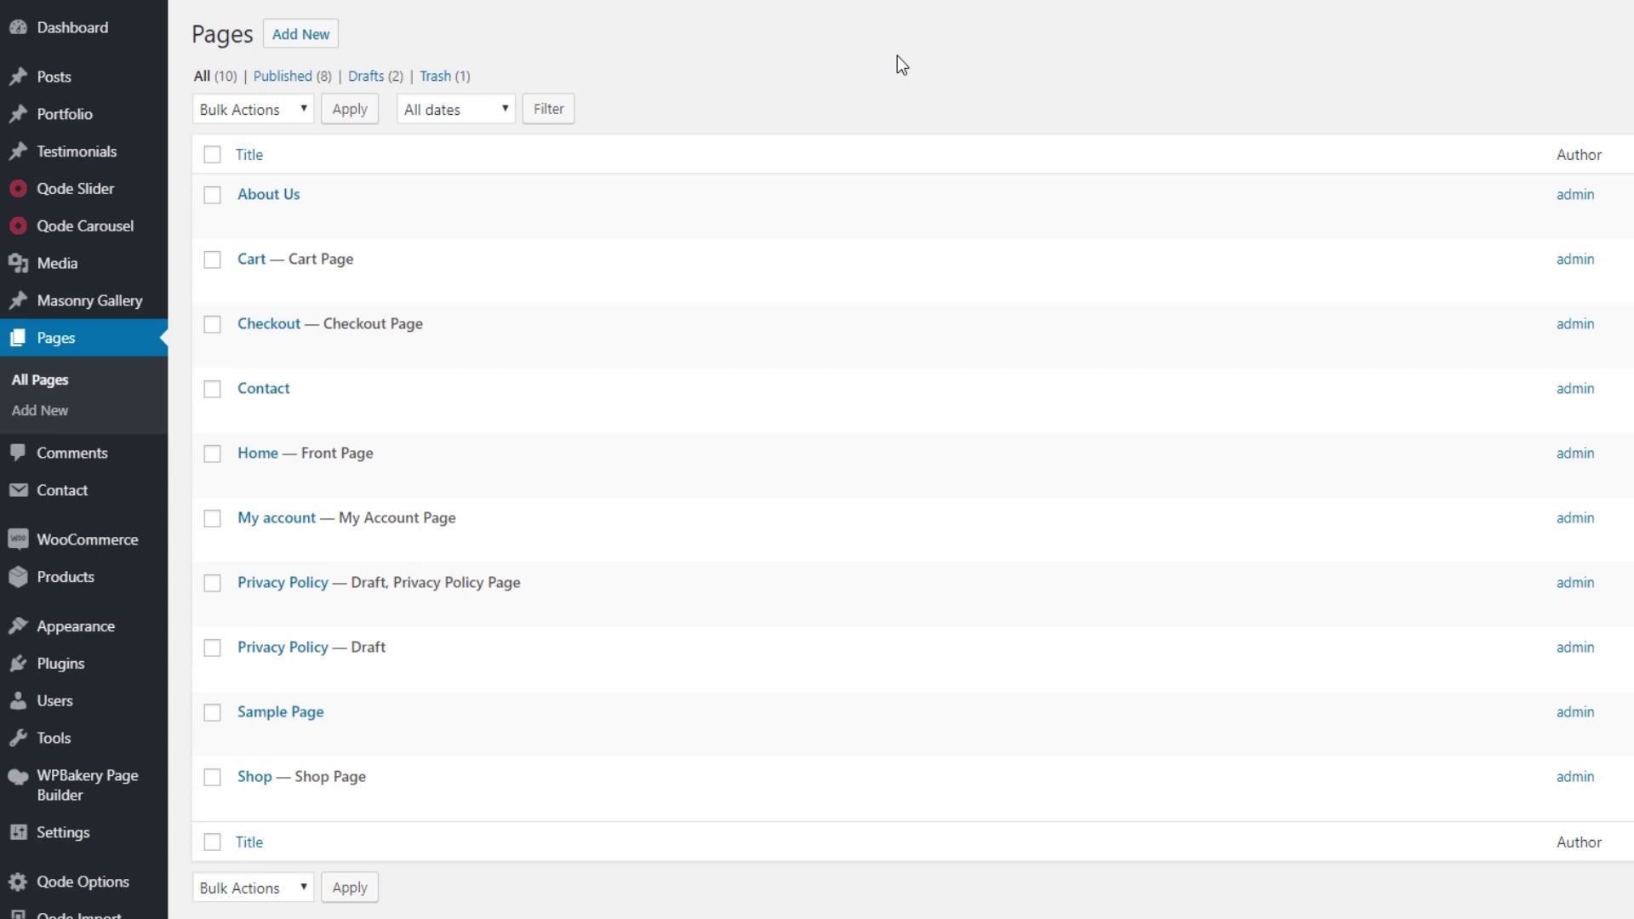
# - Open the live Shop page in a new tab, browse its 13 products, then return to Pages
pyautogui.moveTo(414, 805)
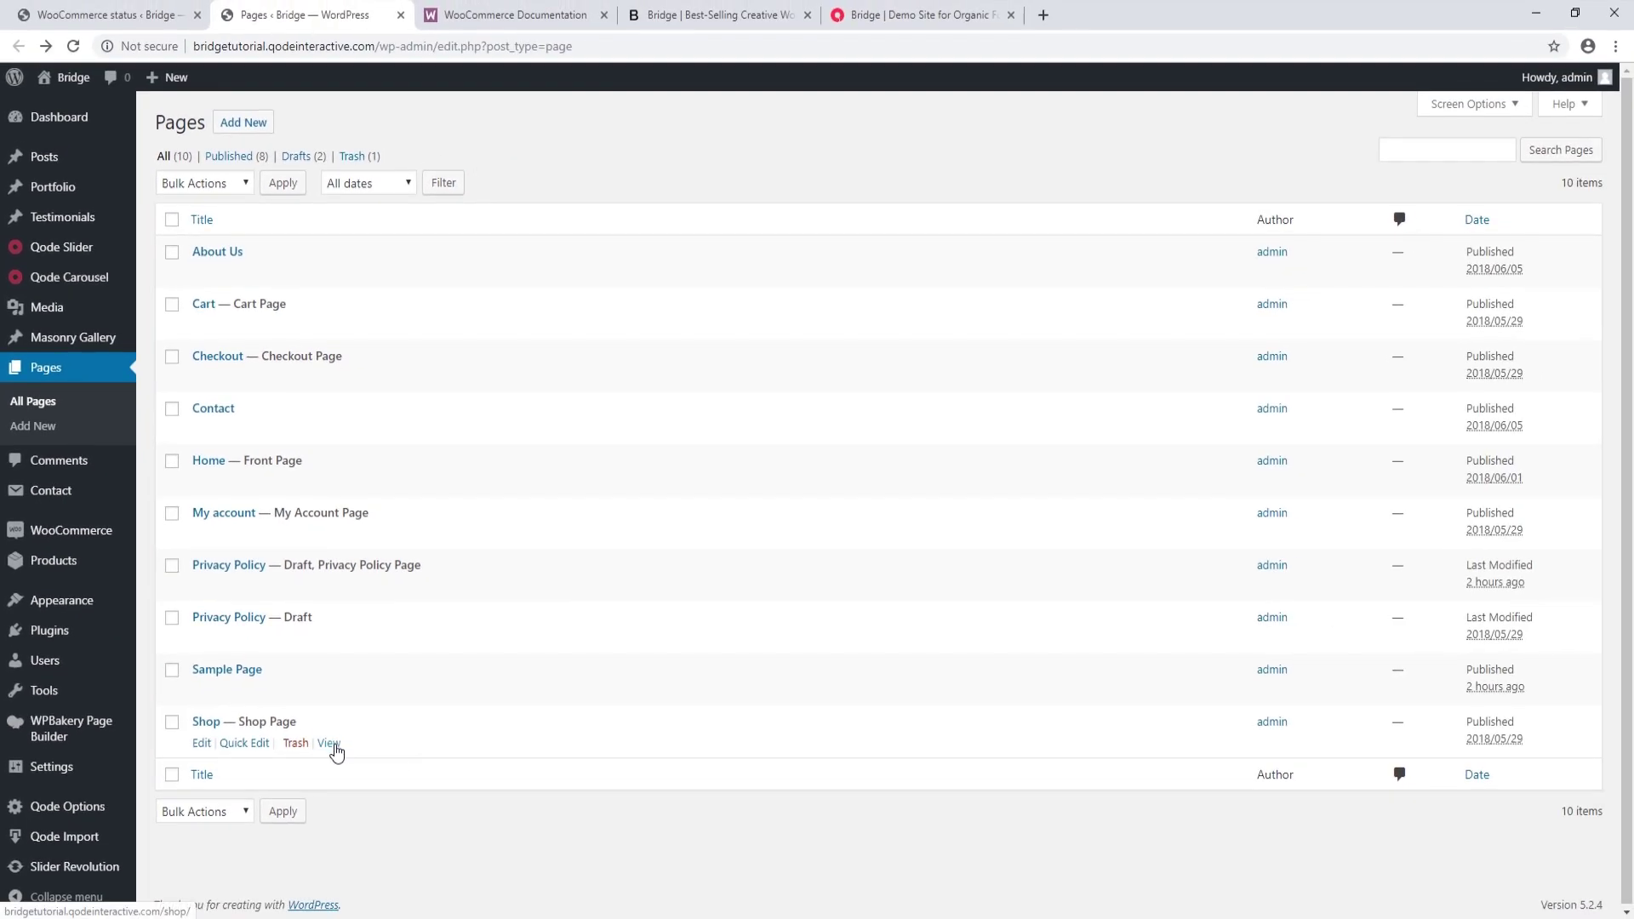
pyautogui.middleClick(332, 746)
pyautogui.click(561, 11)
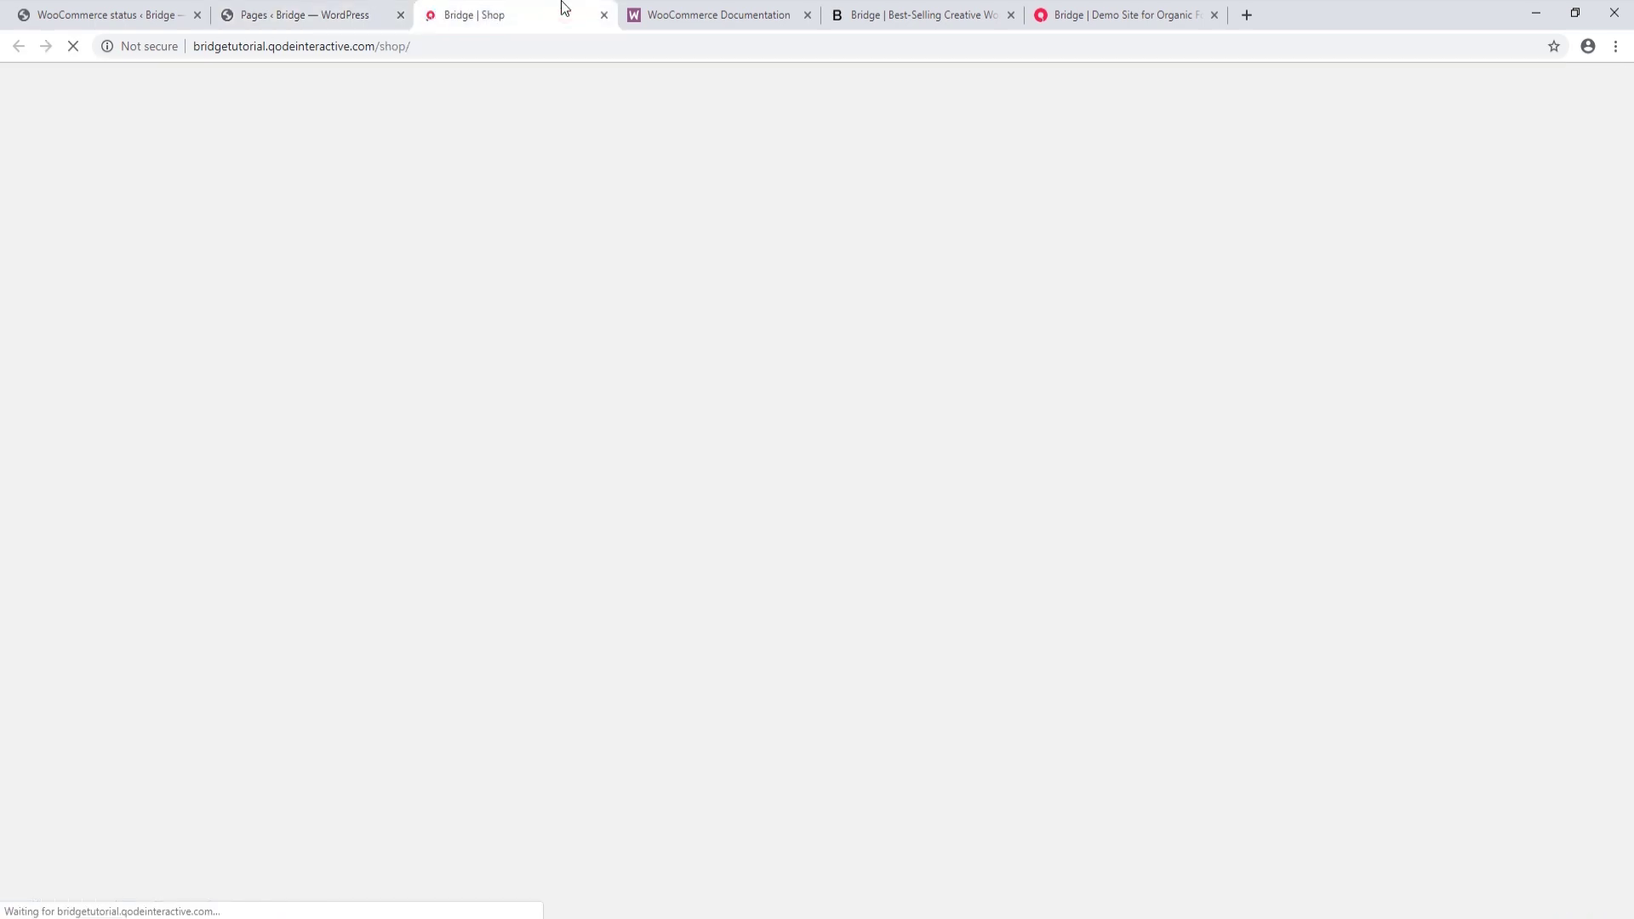
pyautogui.scroll(-2, 996, 272)
pyautogui.scroll(-15, 996, 272)
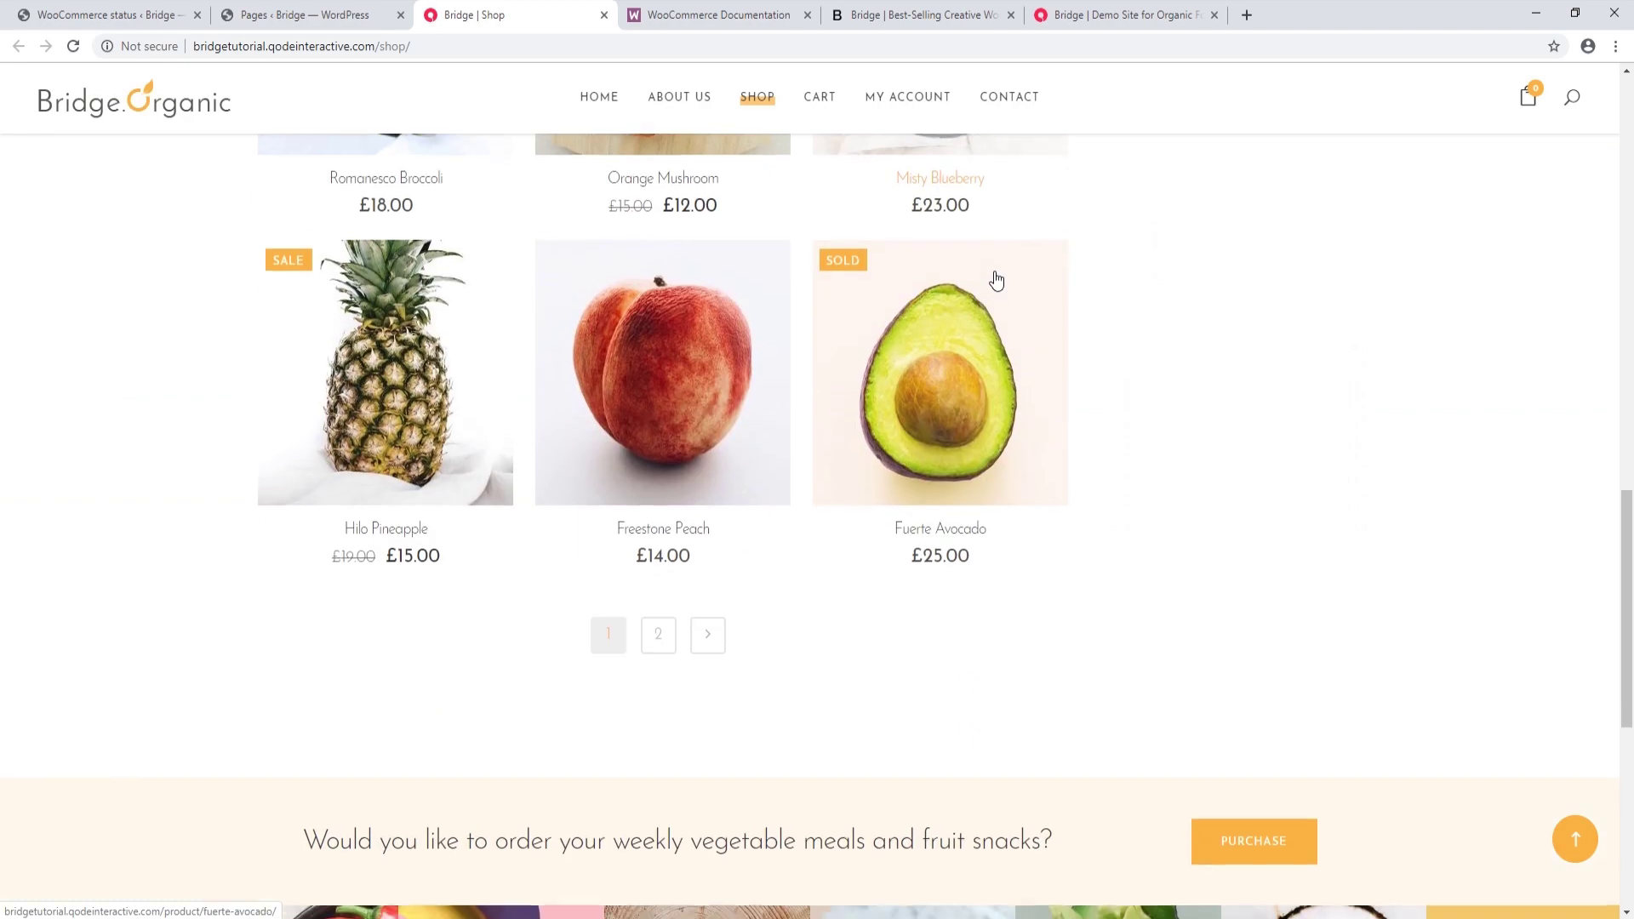
pyautogui.scroll(3, 1211, 425)
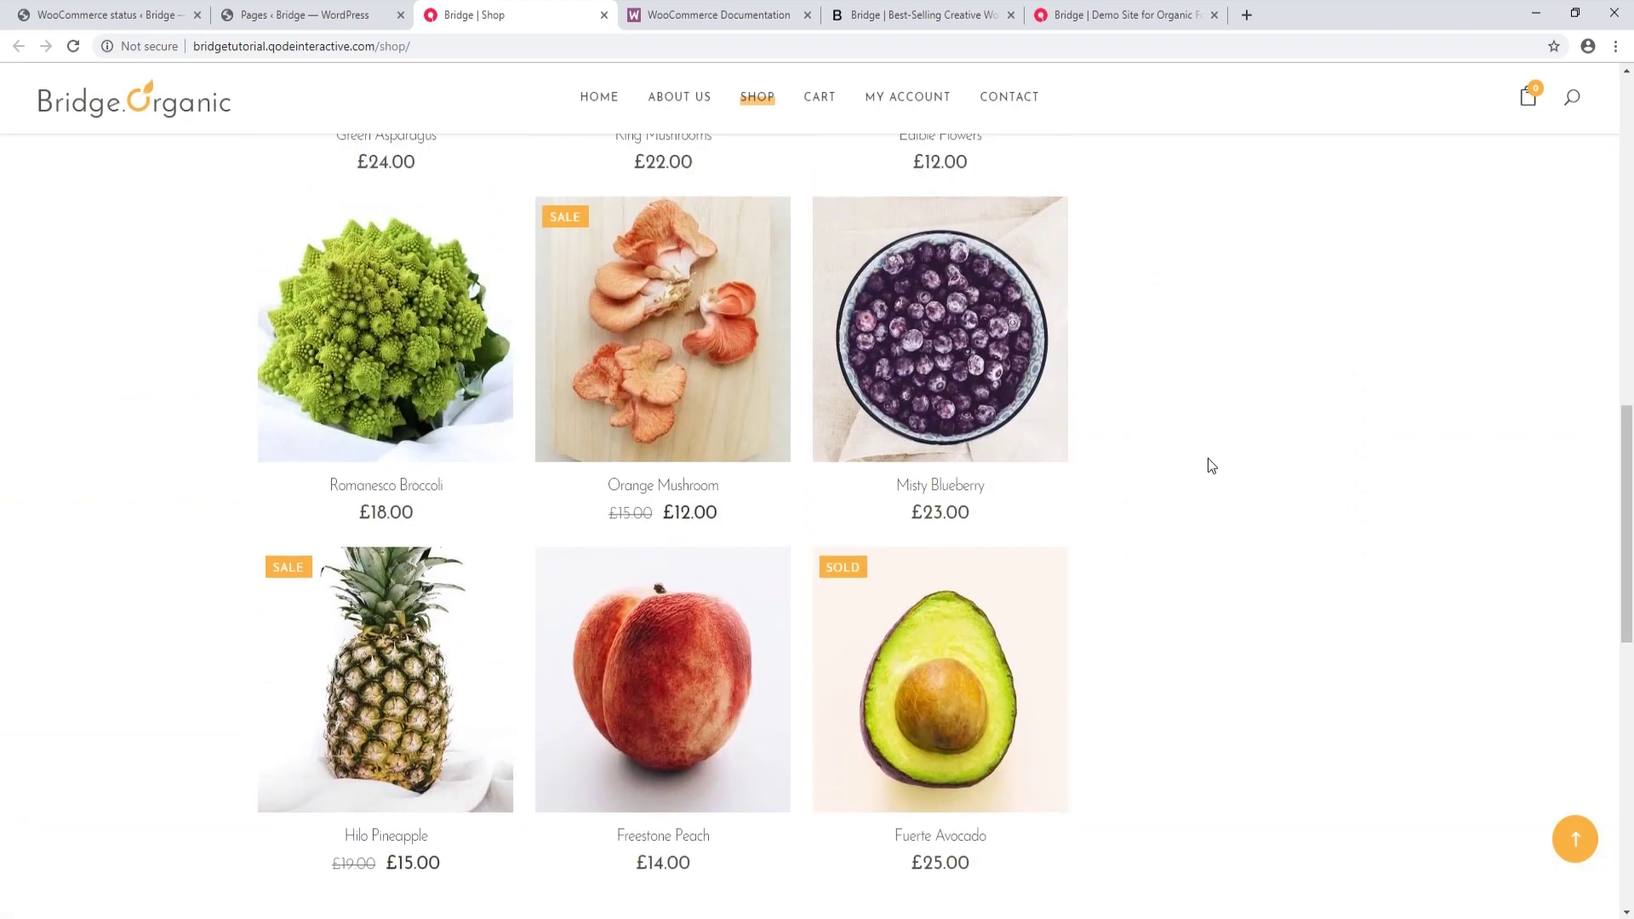
pyautogui.scroll(14, 1211, 454)
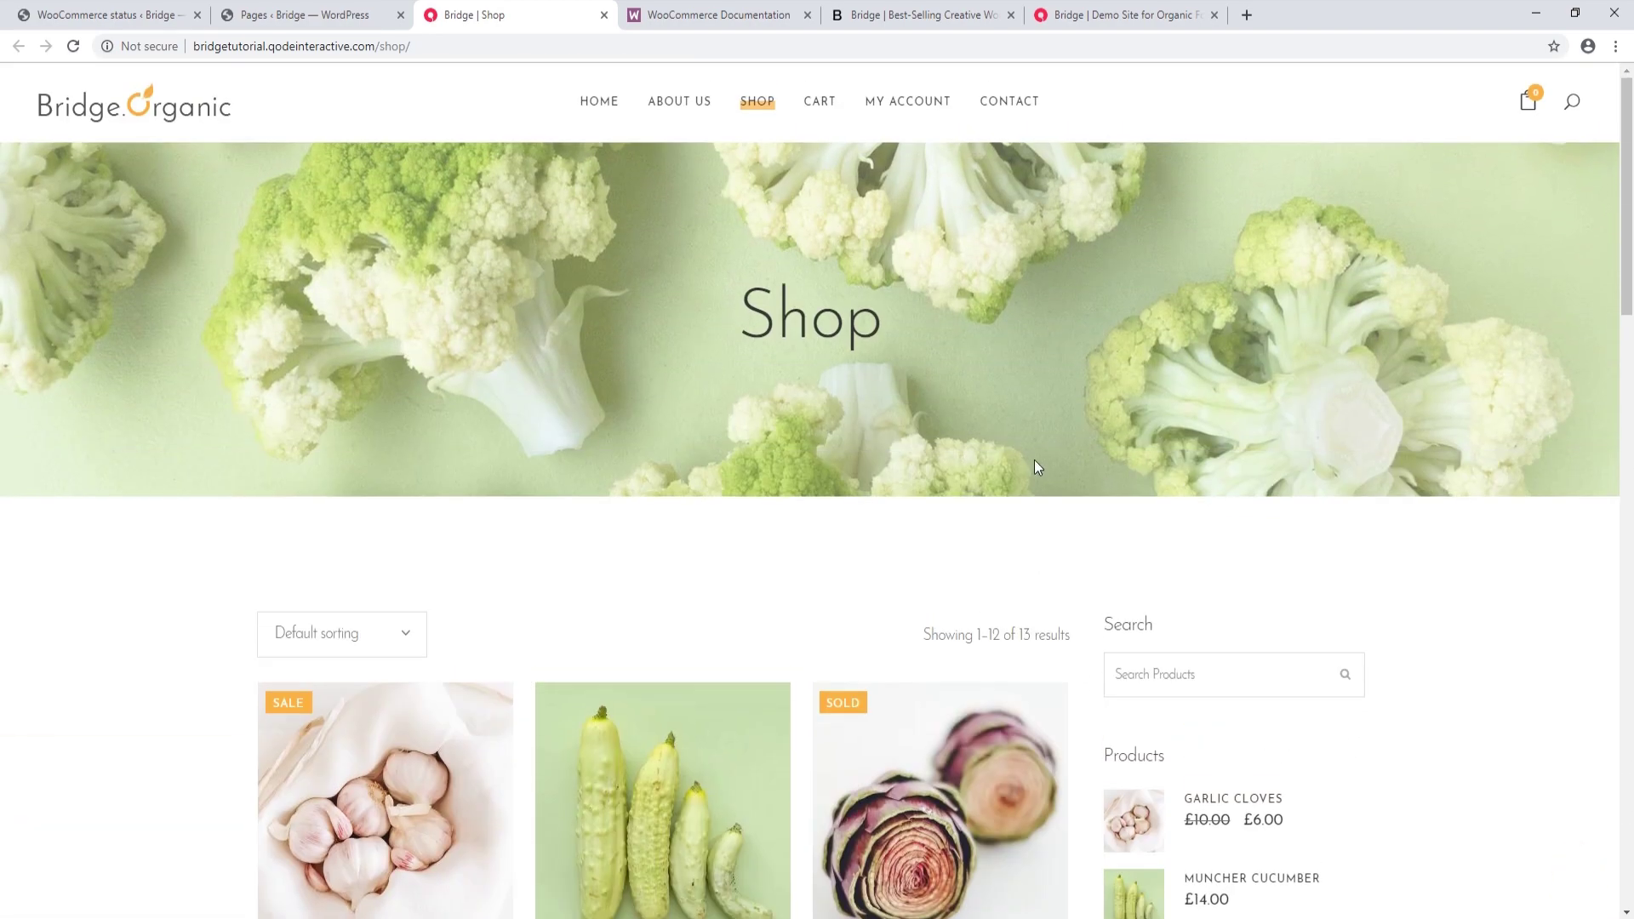
pyautogui.click(330, 14)
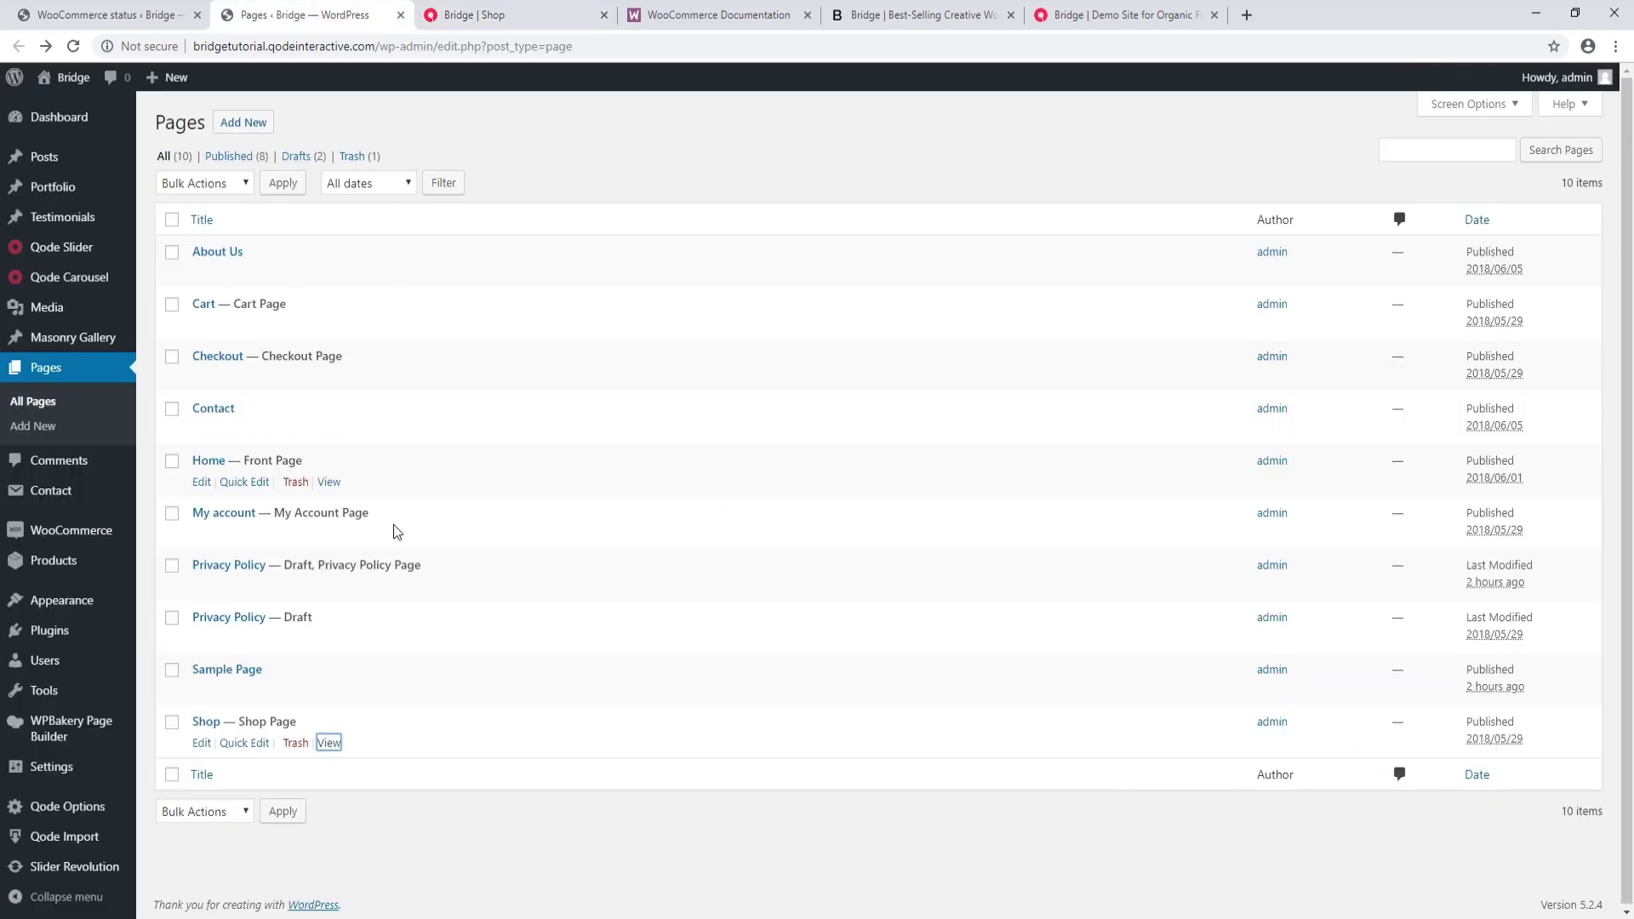
# - Open the Shop page editor, compare it with the live storefront, and return to the editor
pyautogui.click(207, 721)
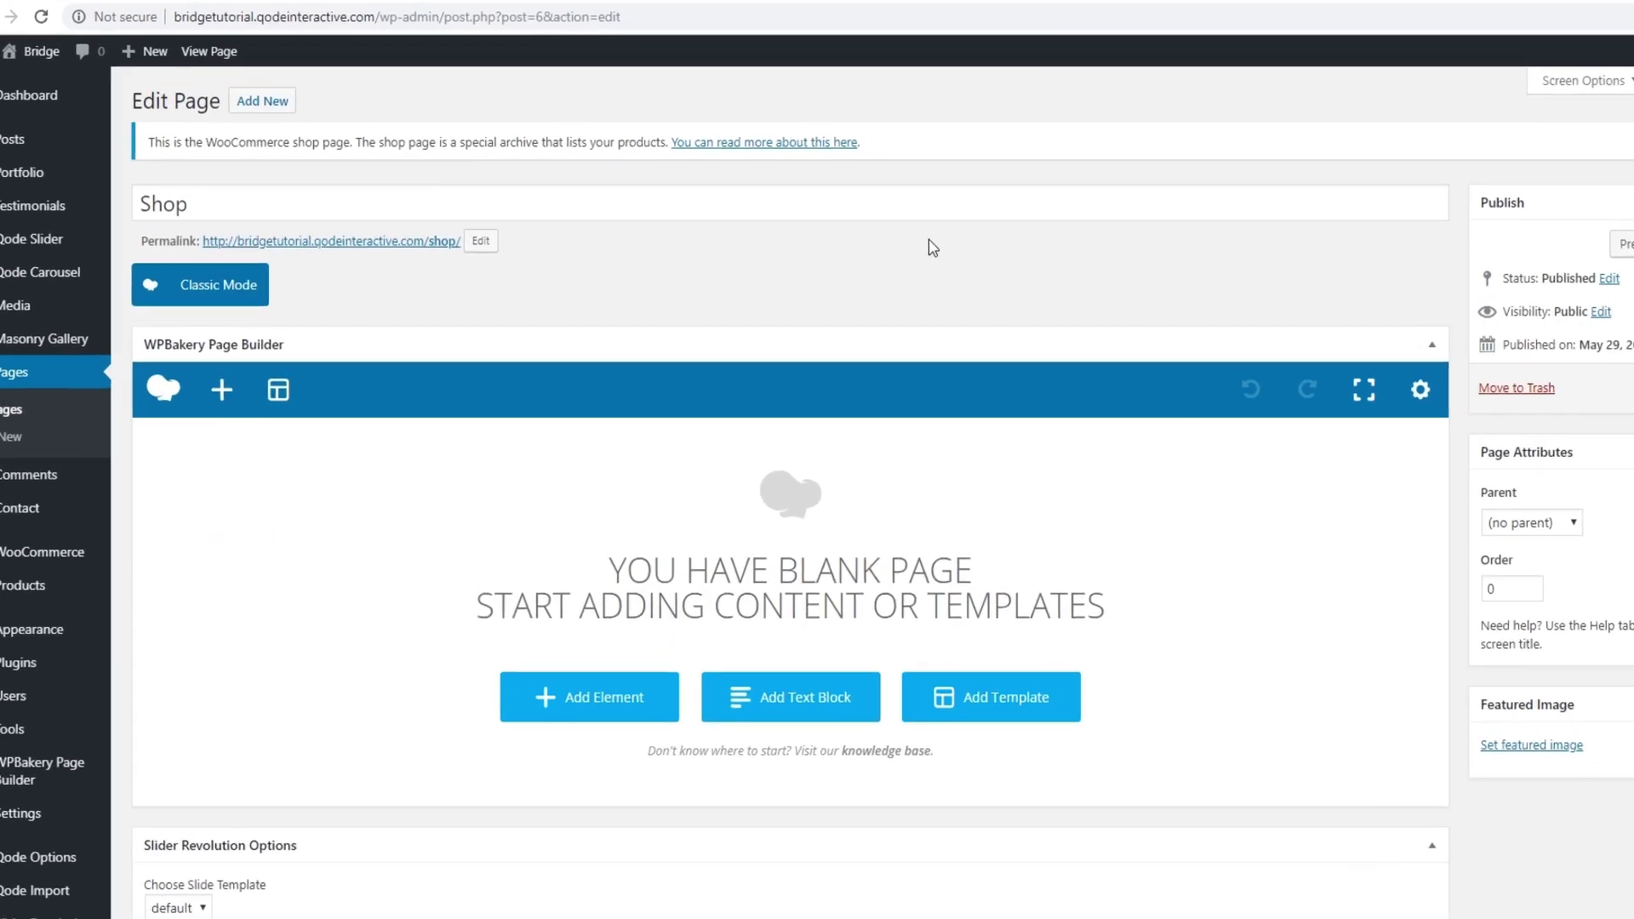
pyautogui.scroll(-1, 1121, 412)
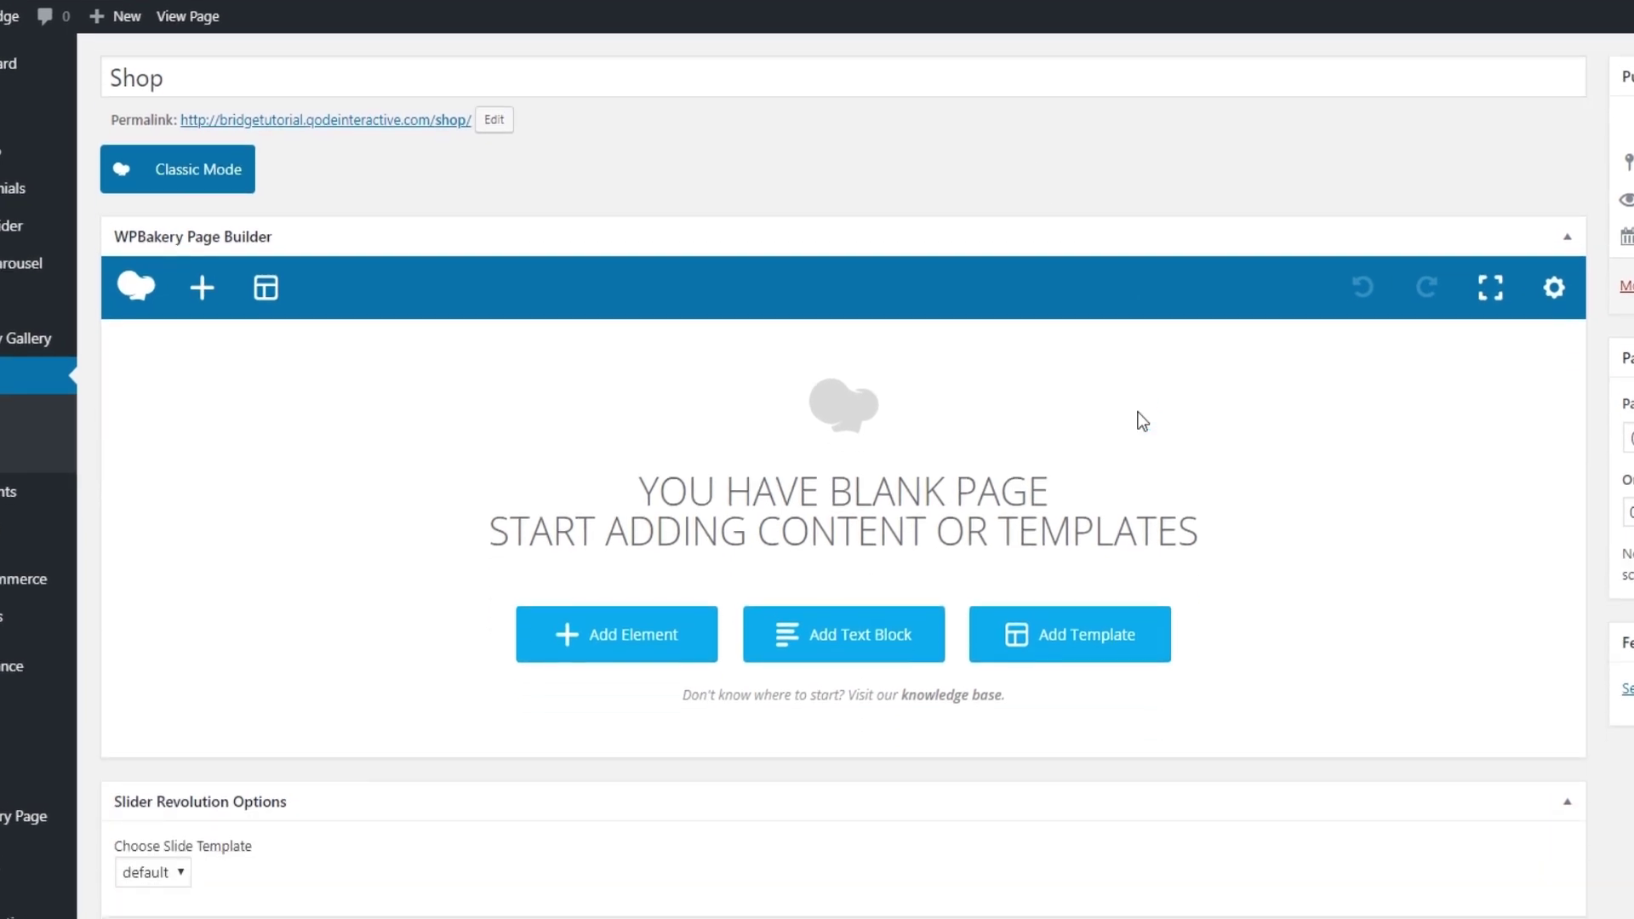
pyautogui.scroll(1, 1137, 412)
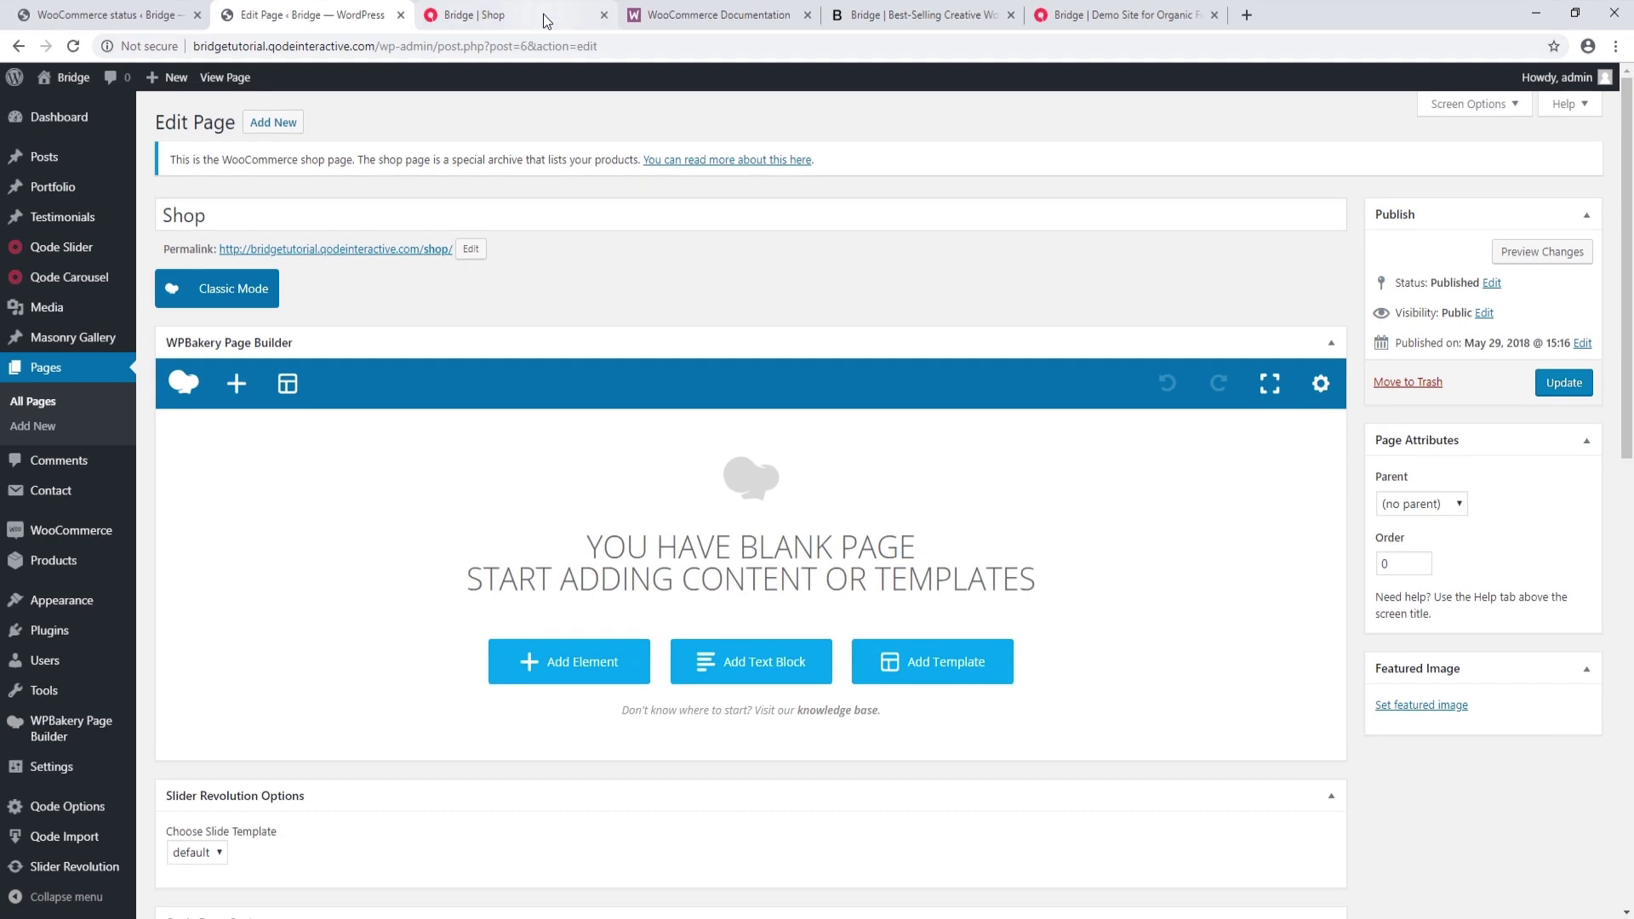
pyautogui.click(545, 17)
pyautogui.scroll(-3, 1013, 494)
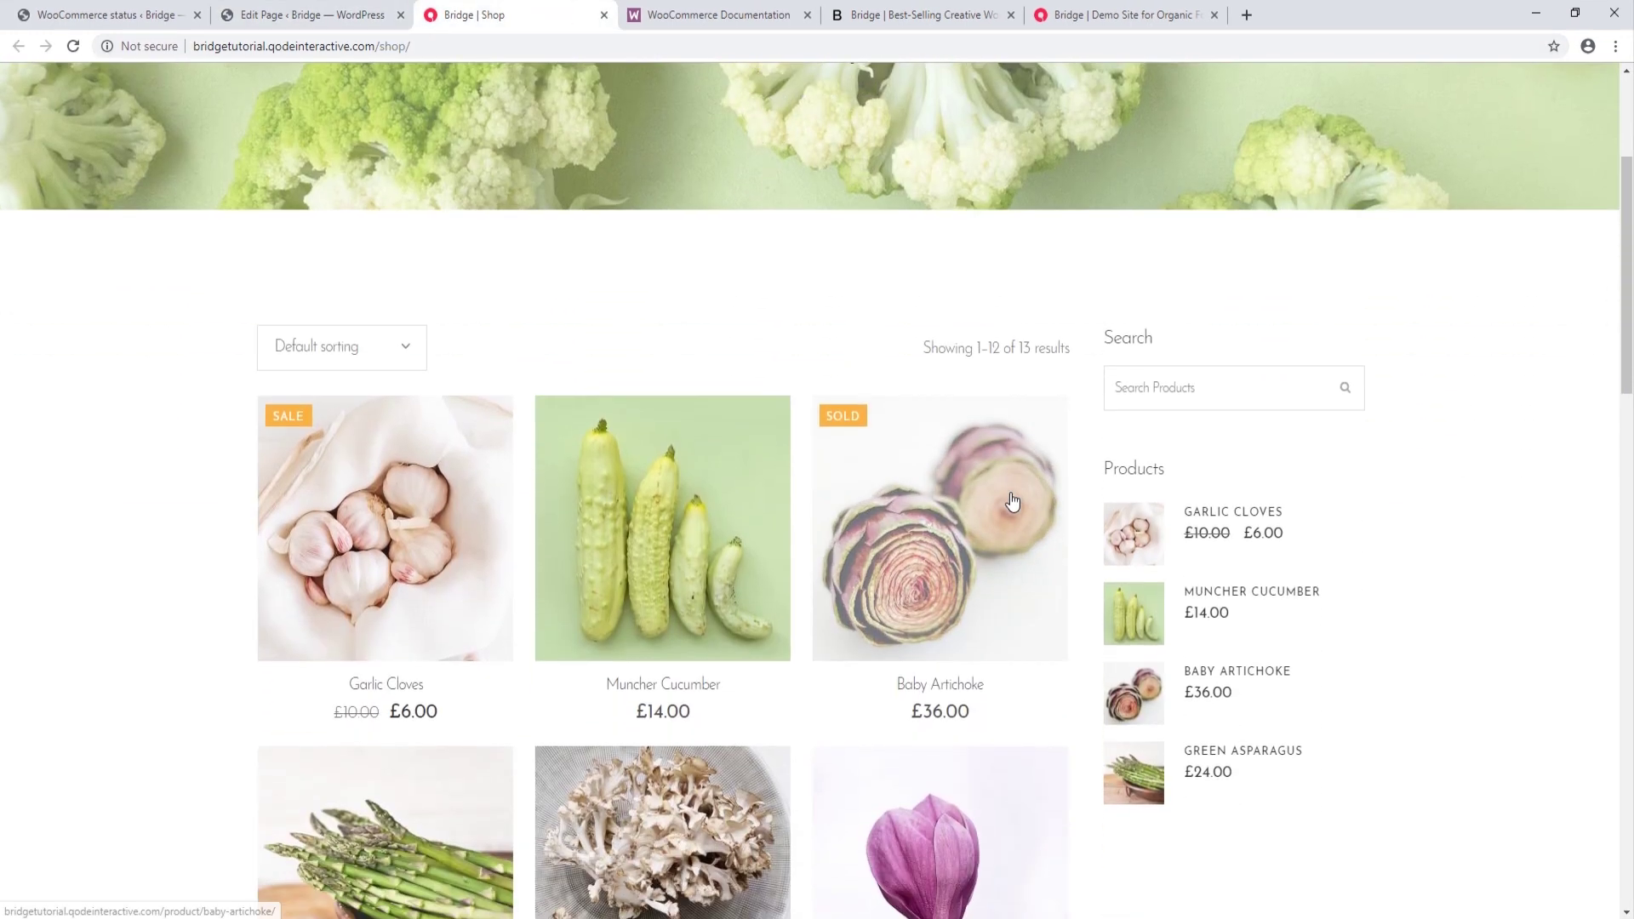
pyautogui.scroll(-6, 1013, 503)
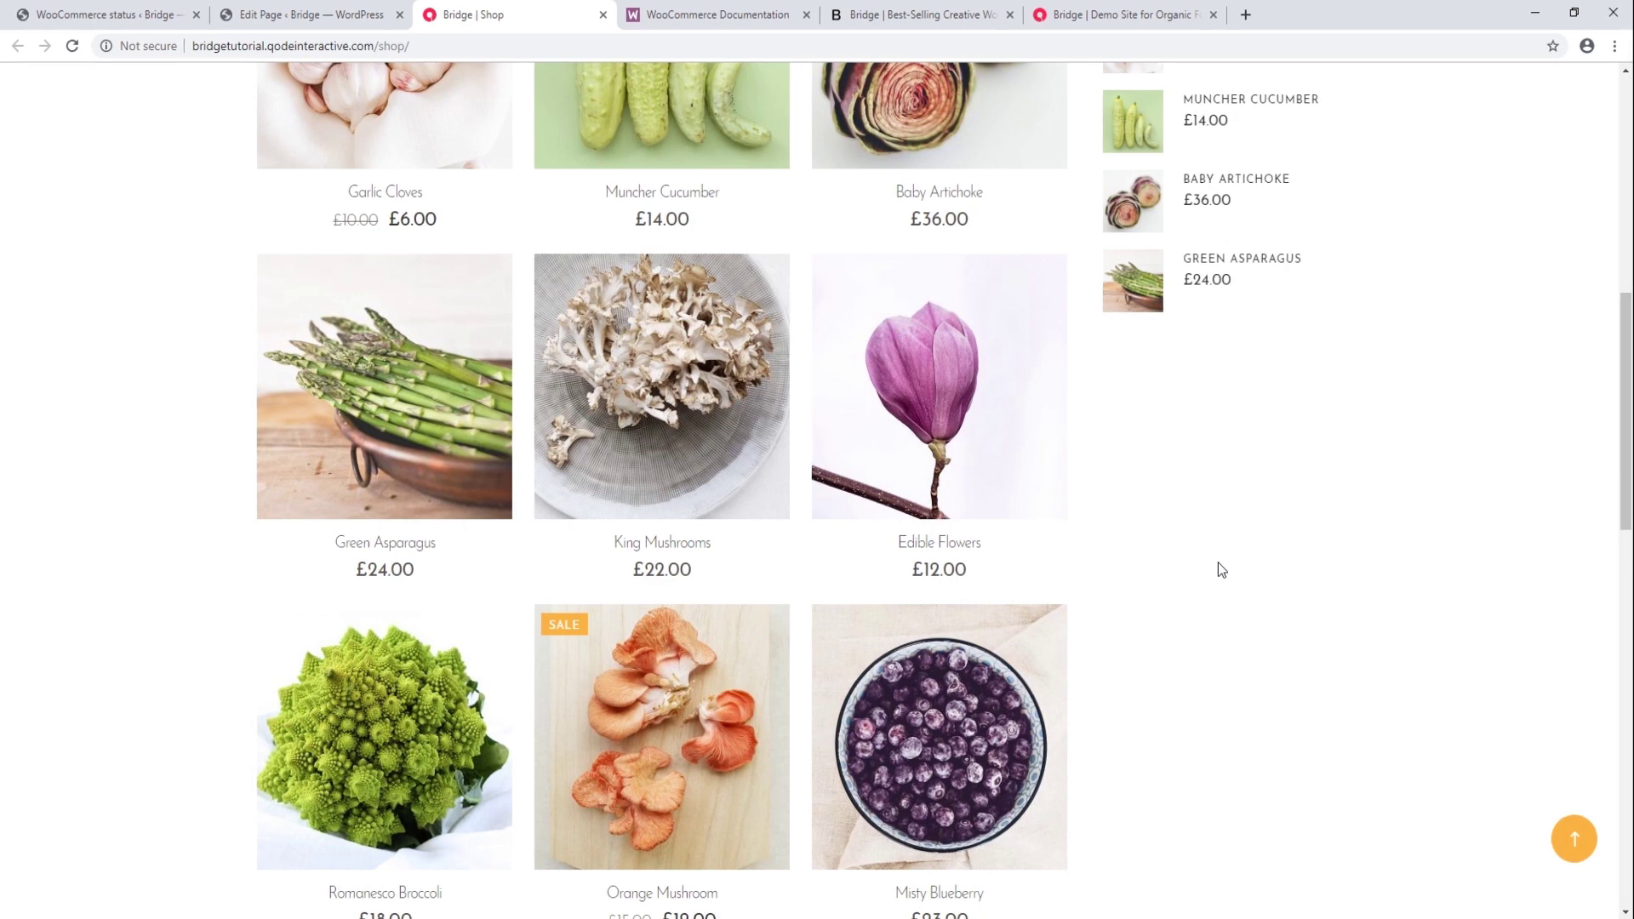
pyautogui.scroll(9, 1218, 565)
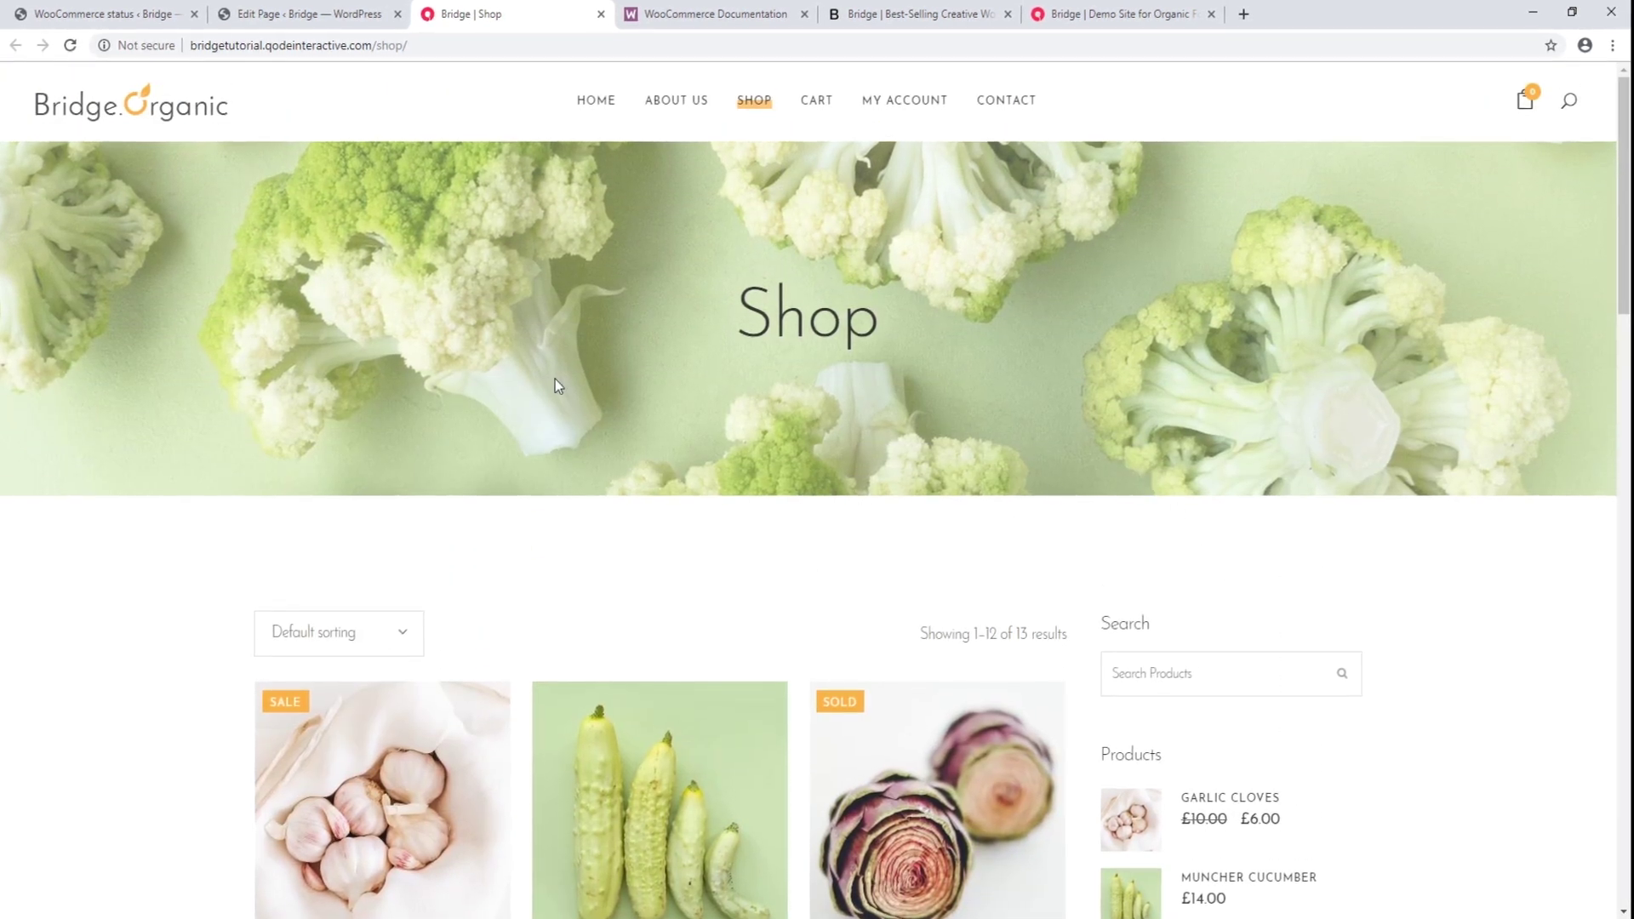
pyautogui.click(308, 13)
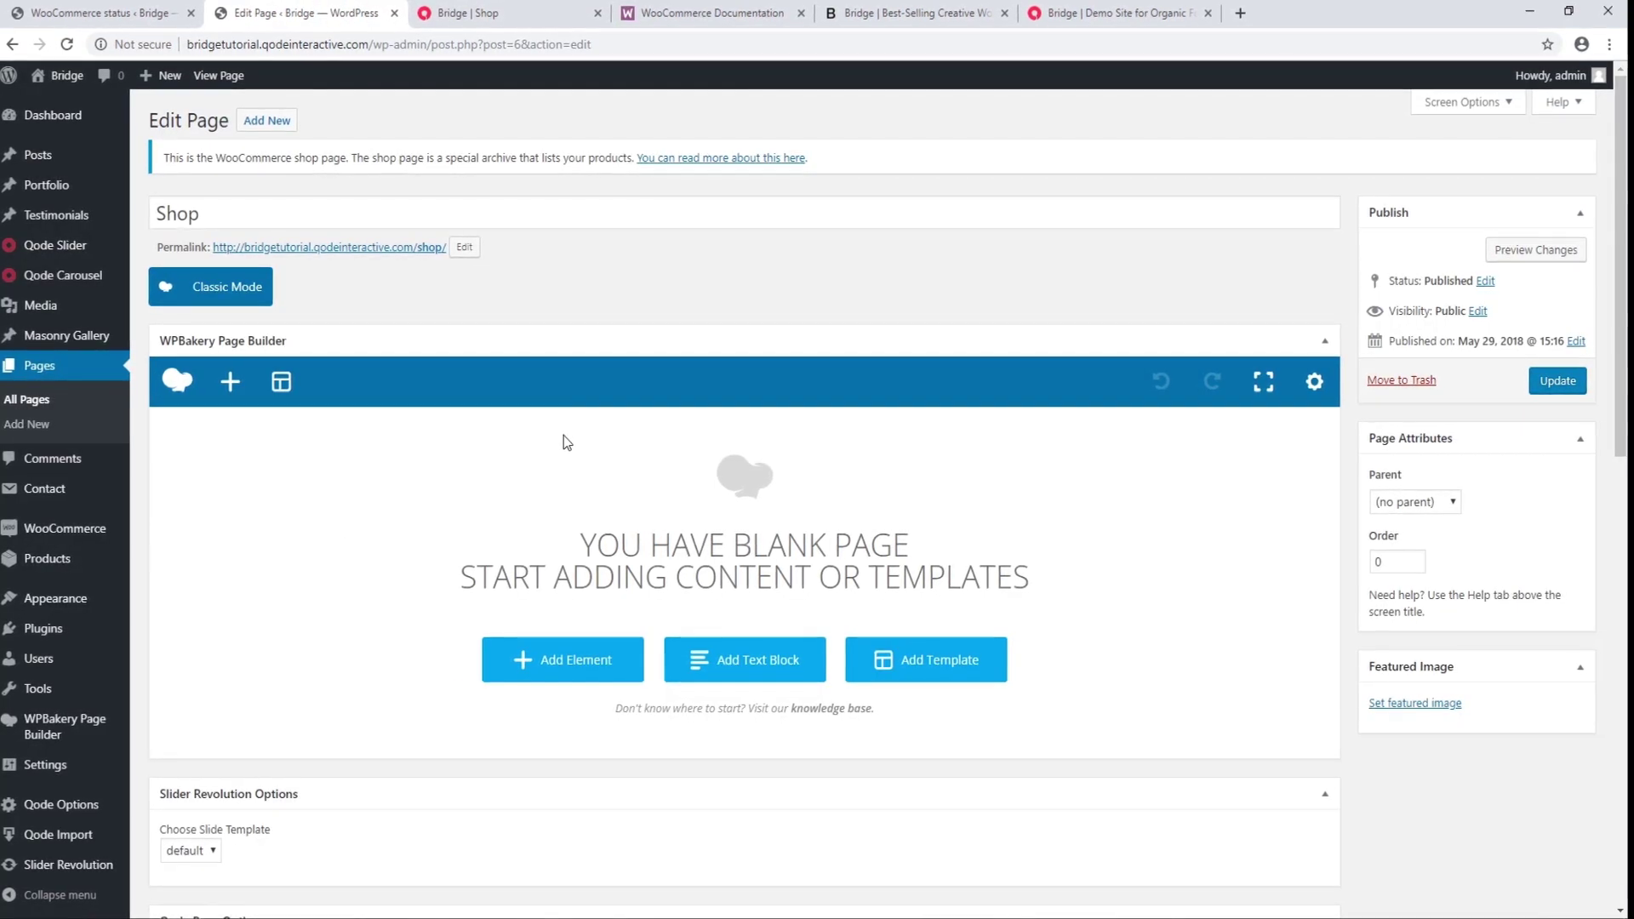
# - Review the live Shop page's Default sorting options, product grid and 1–12 of 13 pagination
pyautogui.click(562, 15)
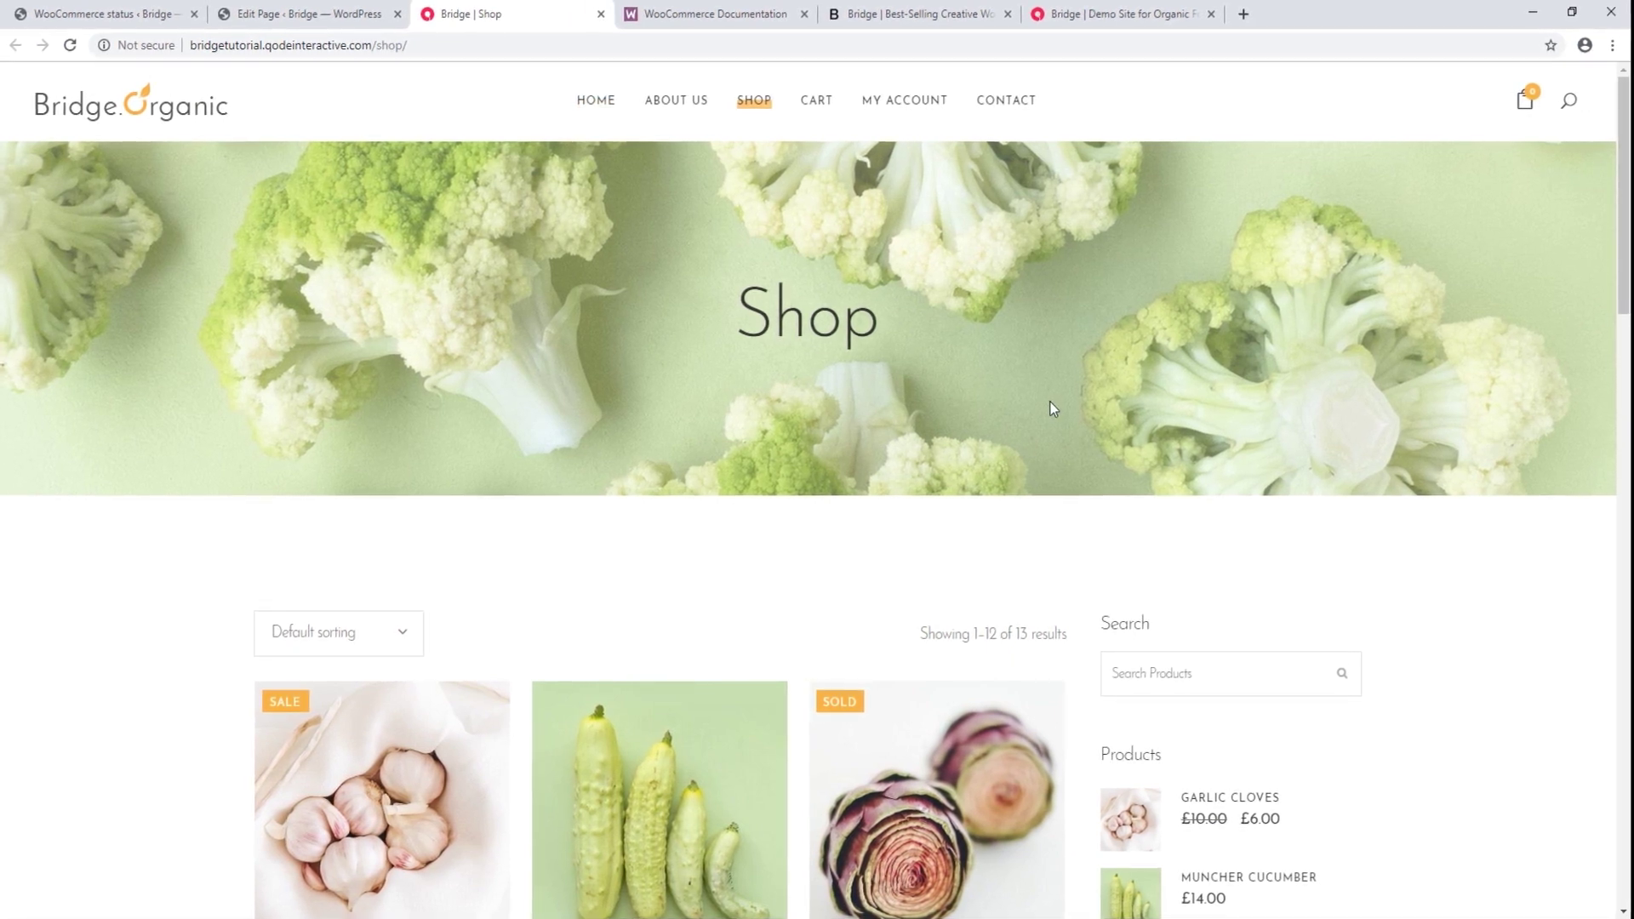
pyautogui.scroll(-4, 737, 514)
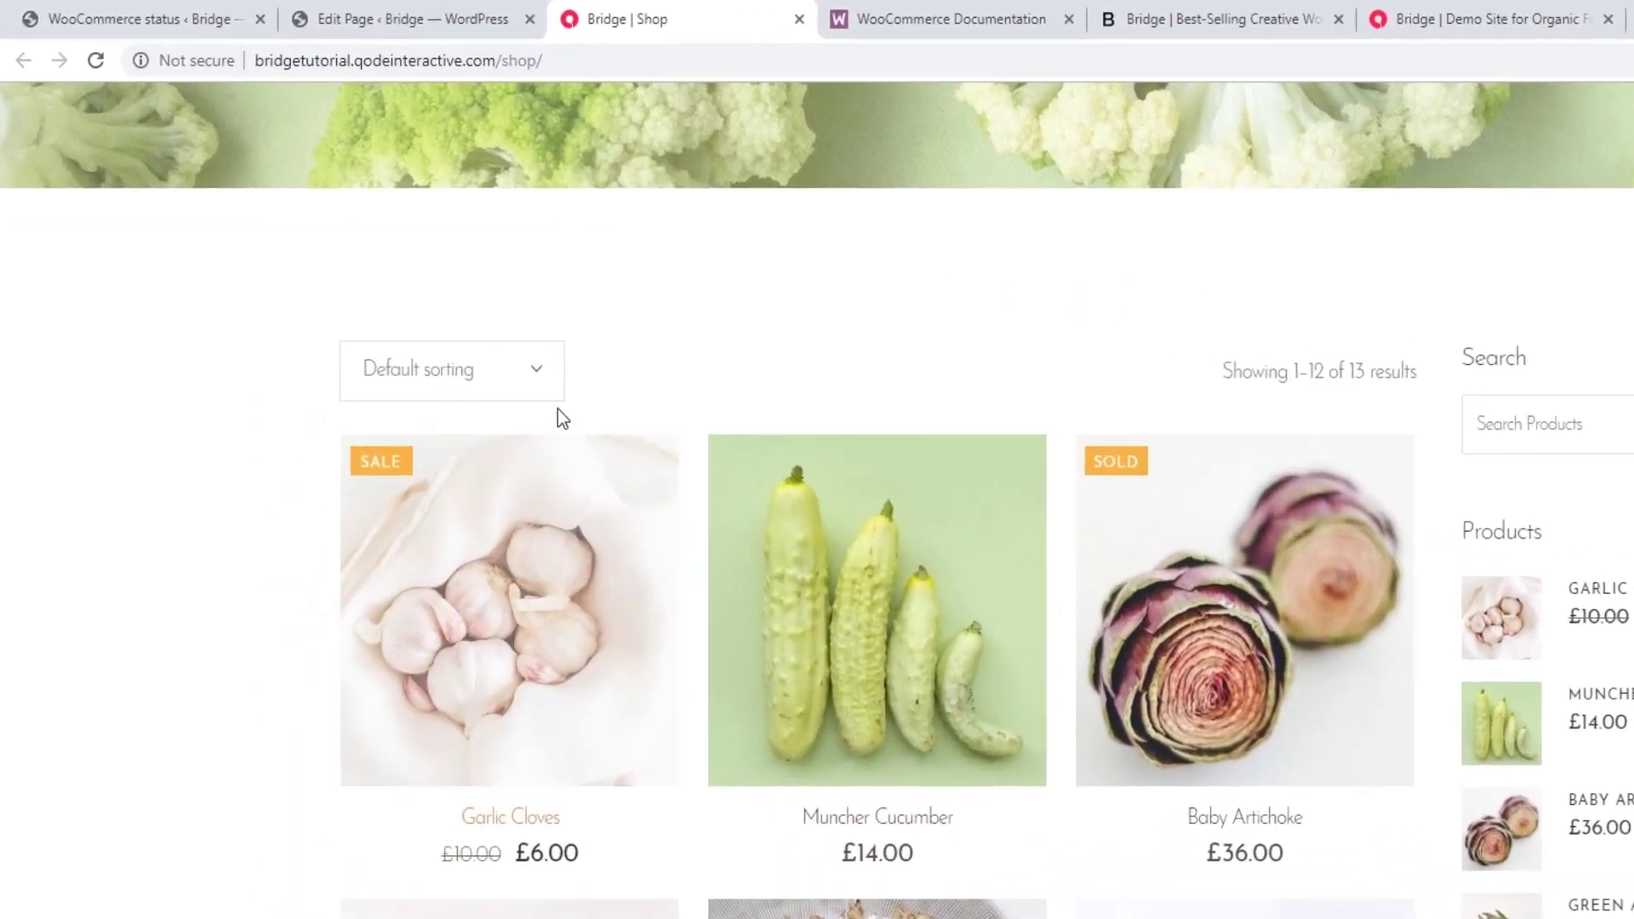
pyautogui.click(555, 393)
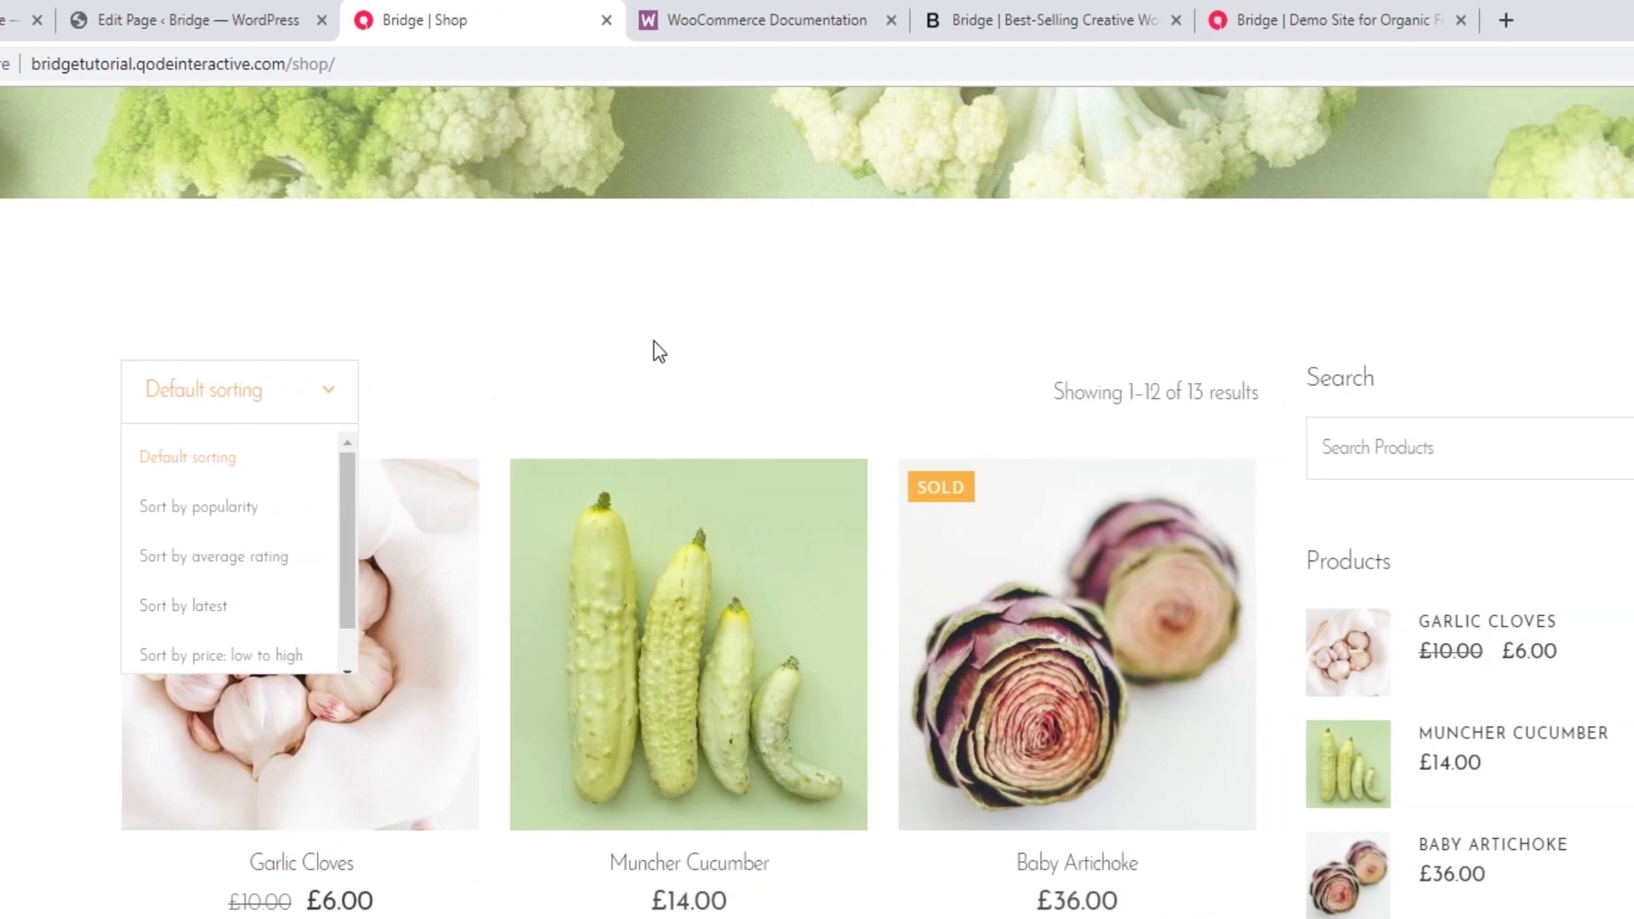
pyautogui.click(953, 335)
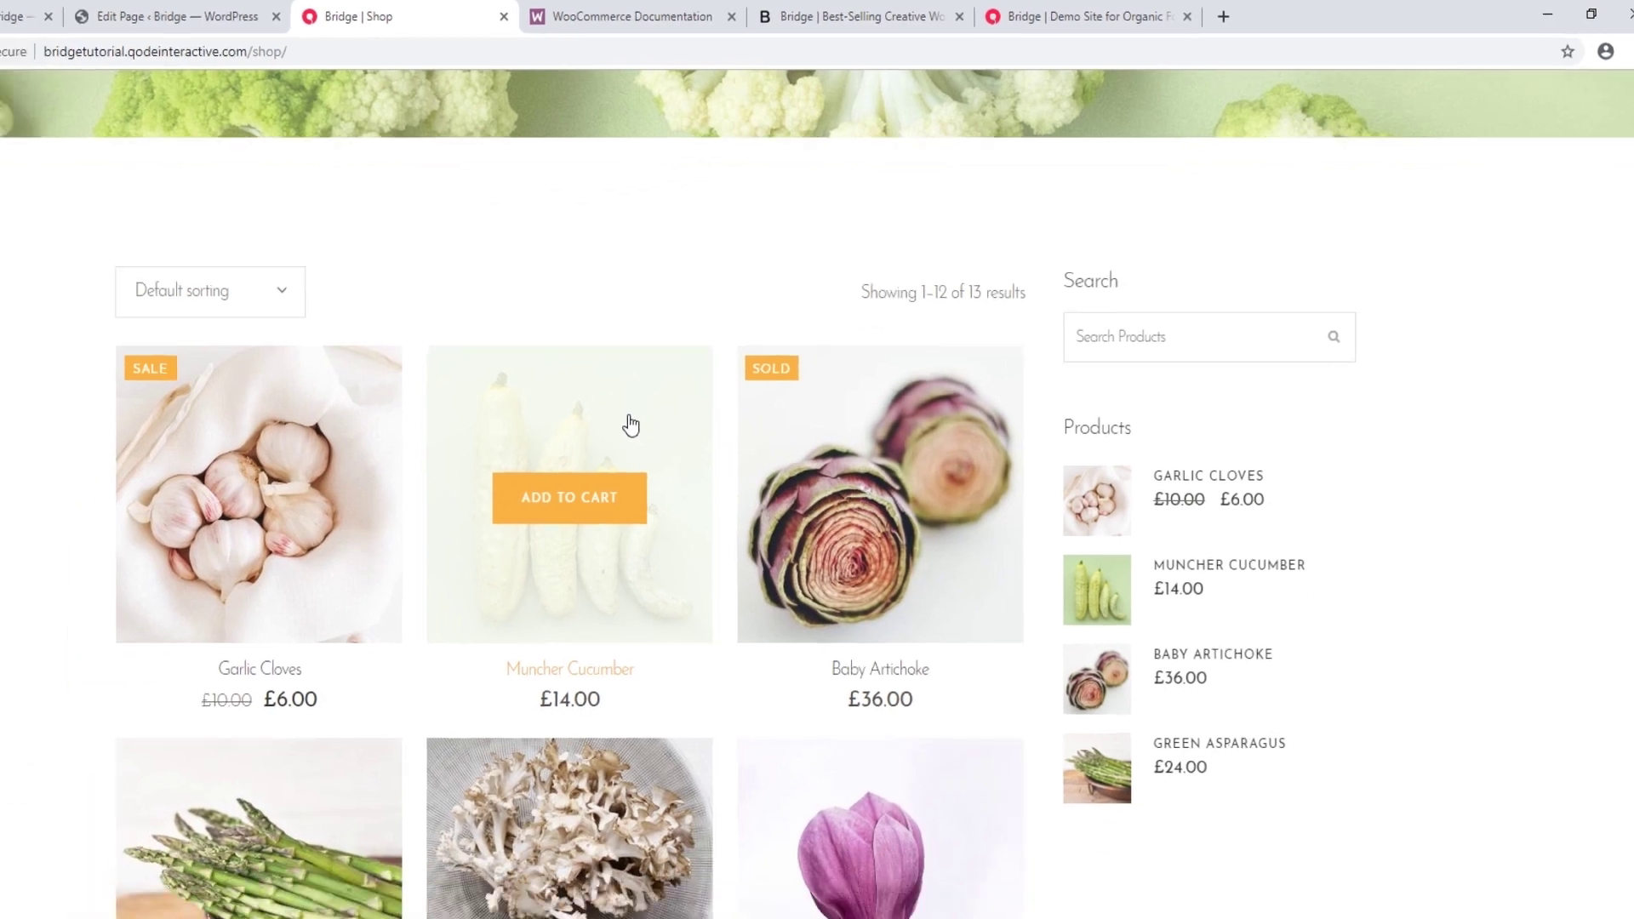
pyautogui.scroll(-5, 705, 379)
pyautogui.scroll(-10, 704, 379)
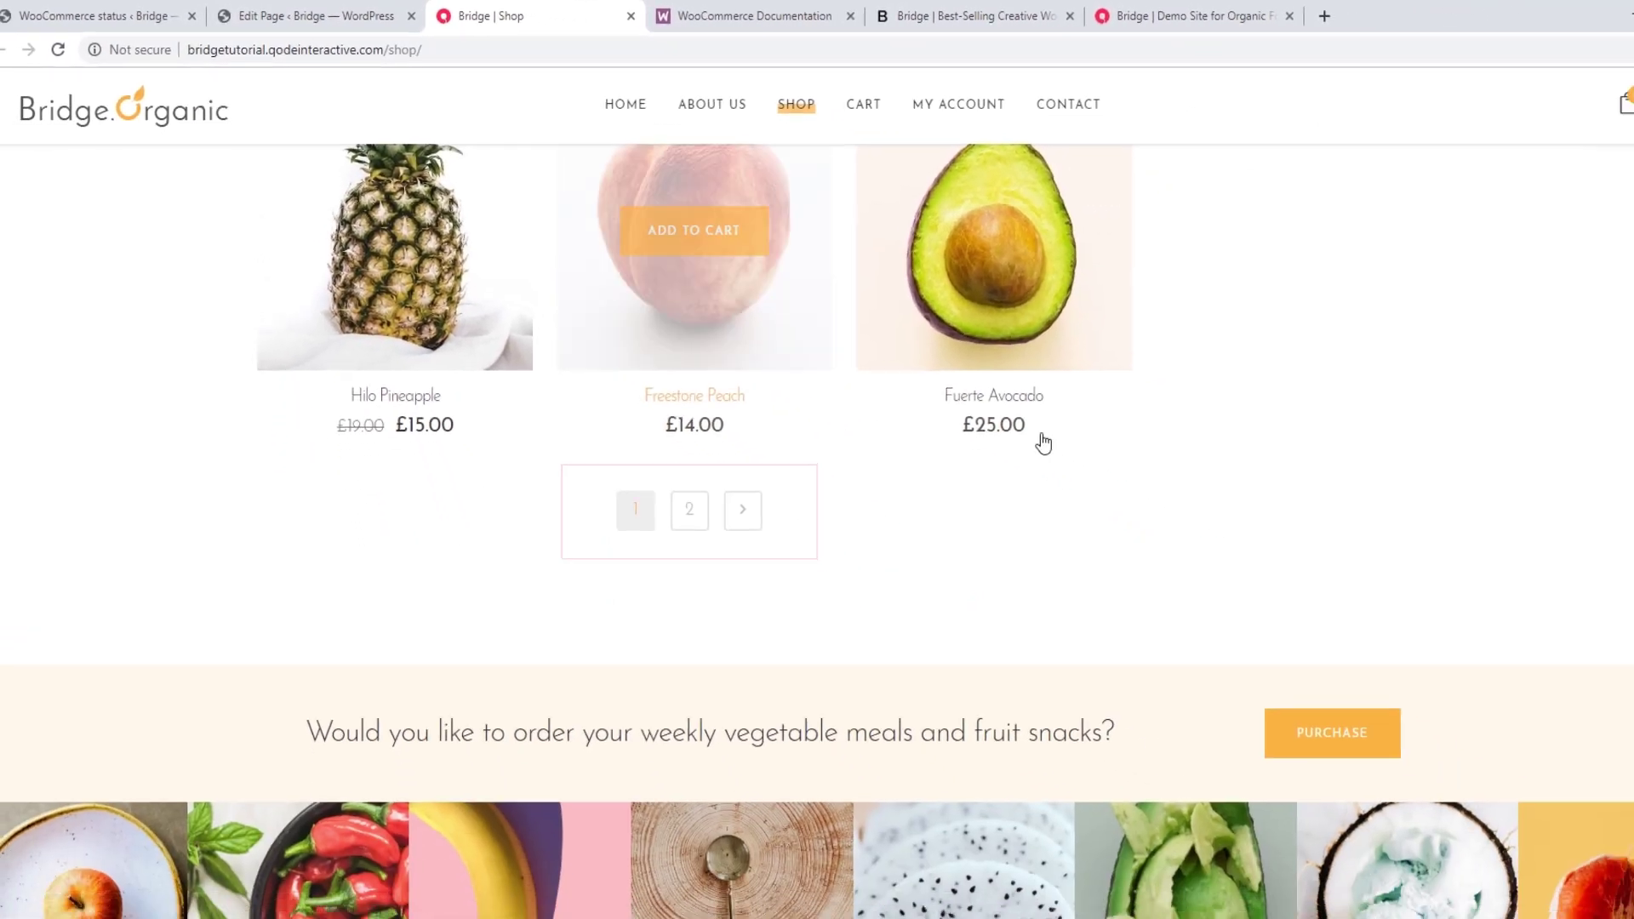
pyautogui.scroll(4, 1306, 460)
pyautogui.scroll(8, 1305, 461)
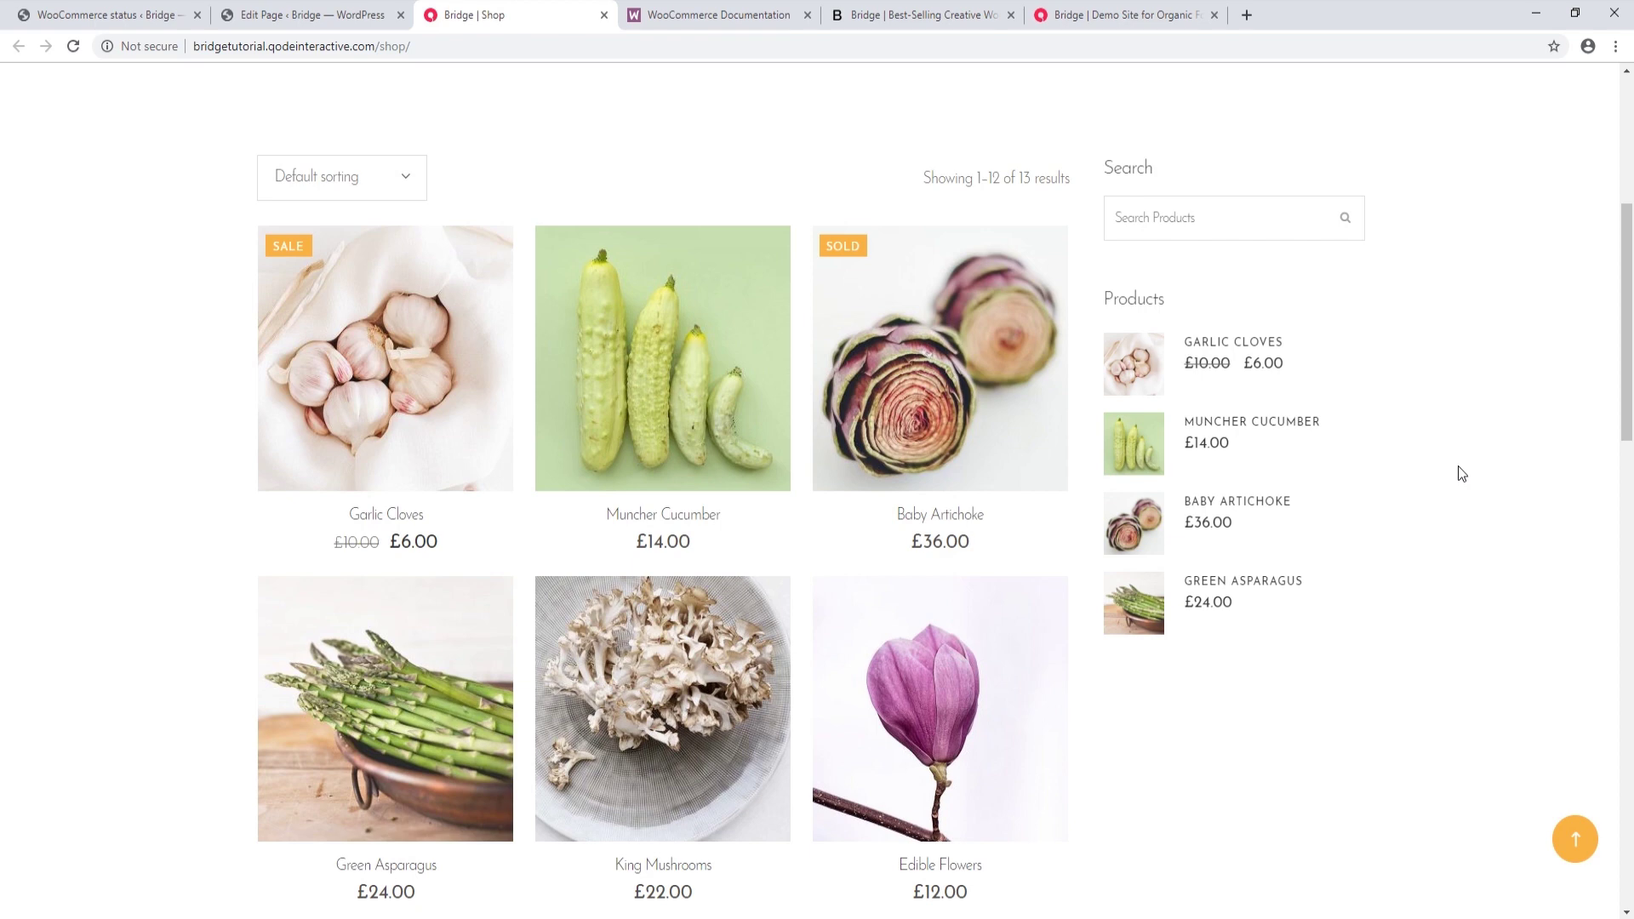
pyautogui.scroll(5, 1457, 466)
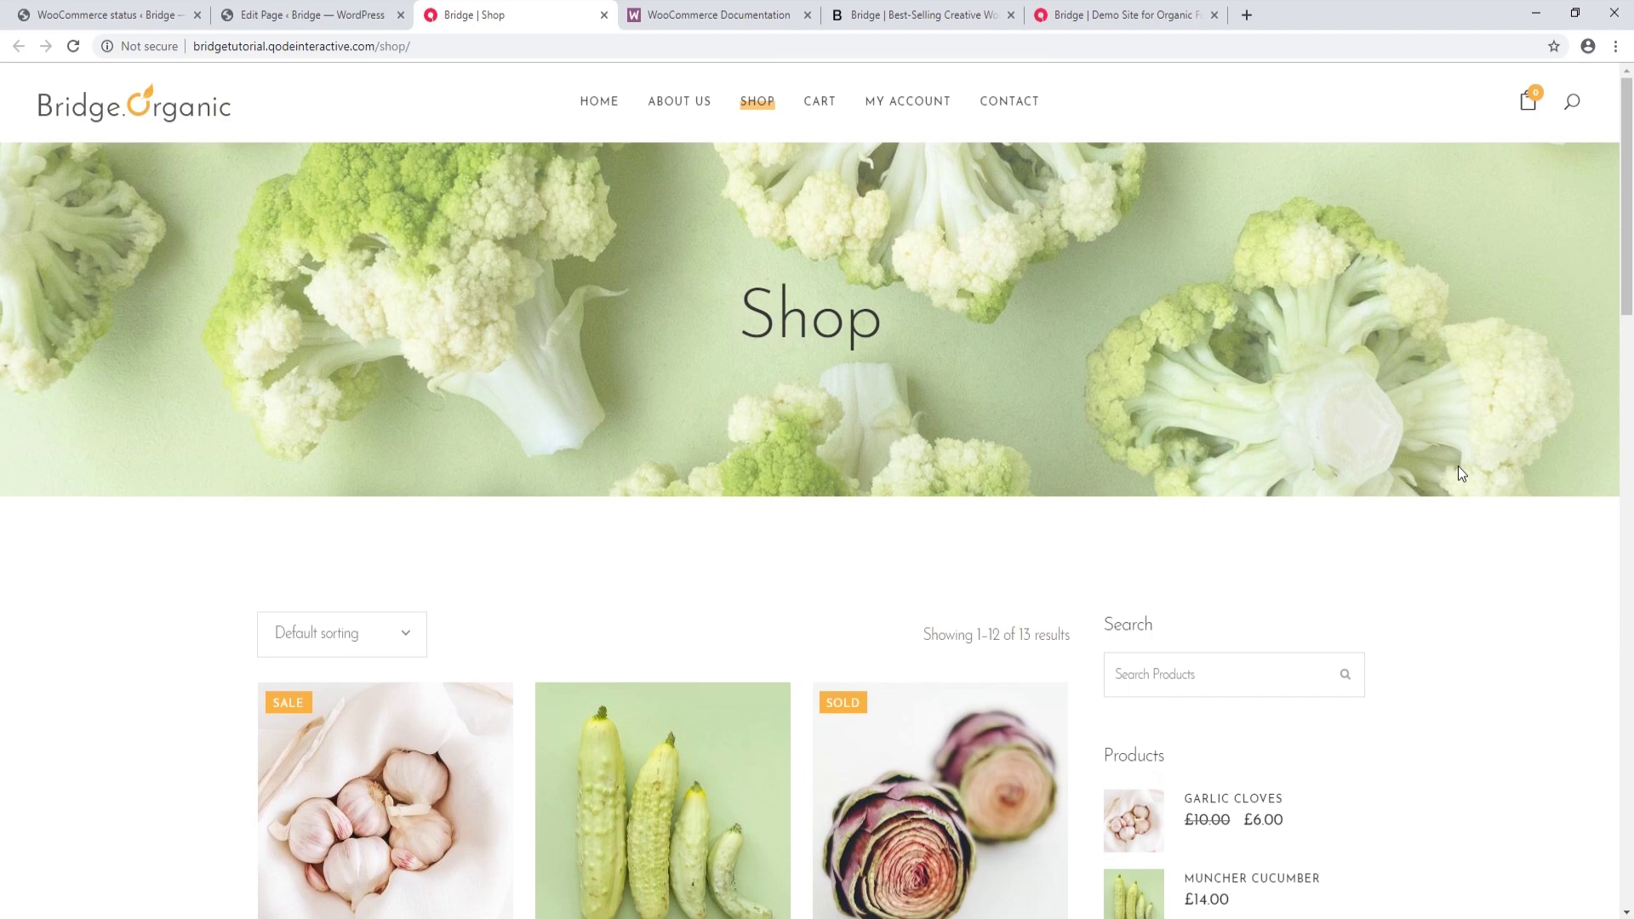
# - Go to Appearance > Widgets and expand the Shop Sidebar to show its widgets
pyautogui.click(128, 14)
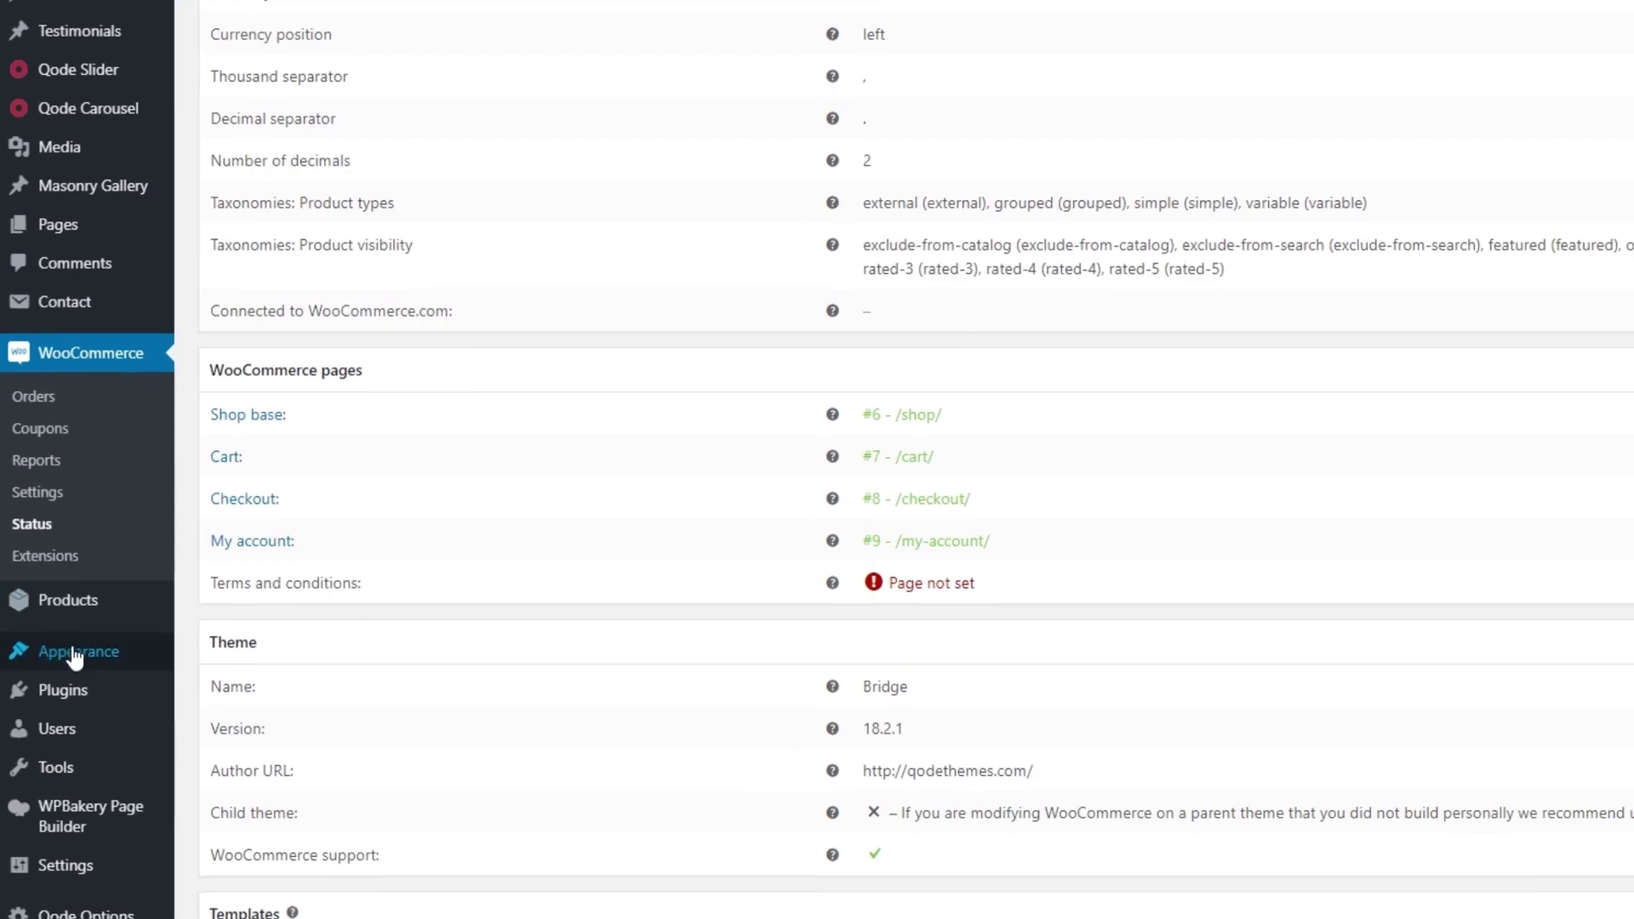
pyautogui.moveTo(137, 642)
pyautogui.click(223, 725)
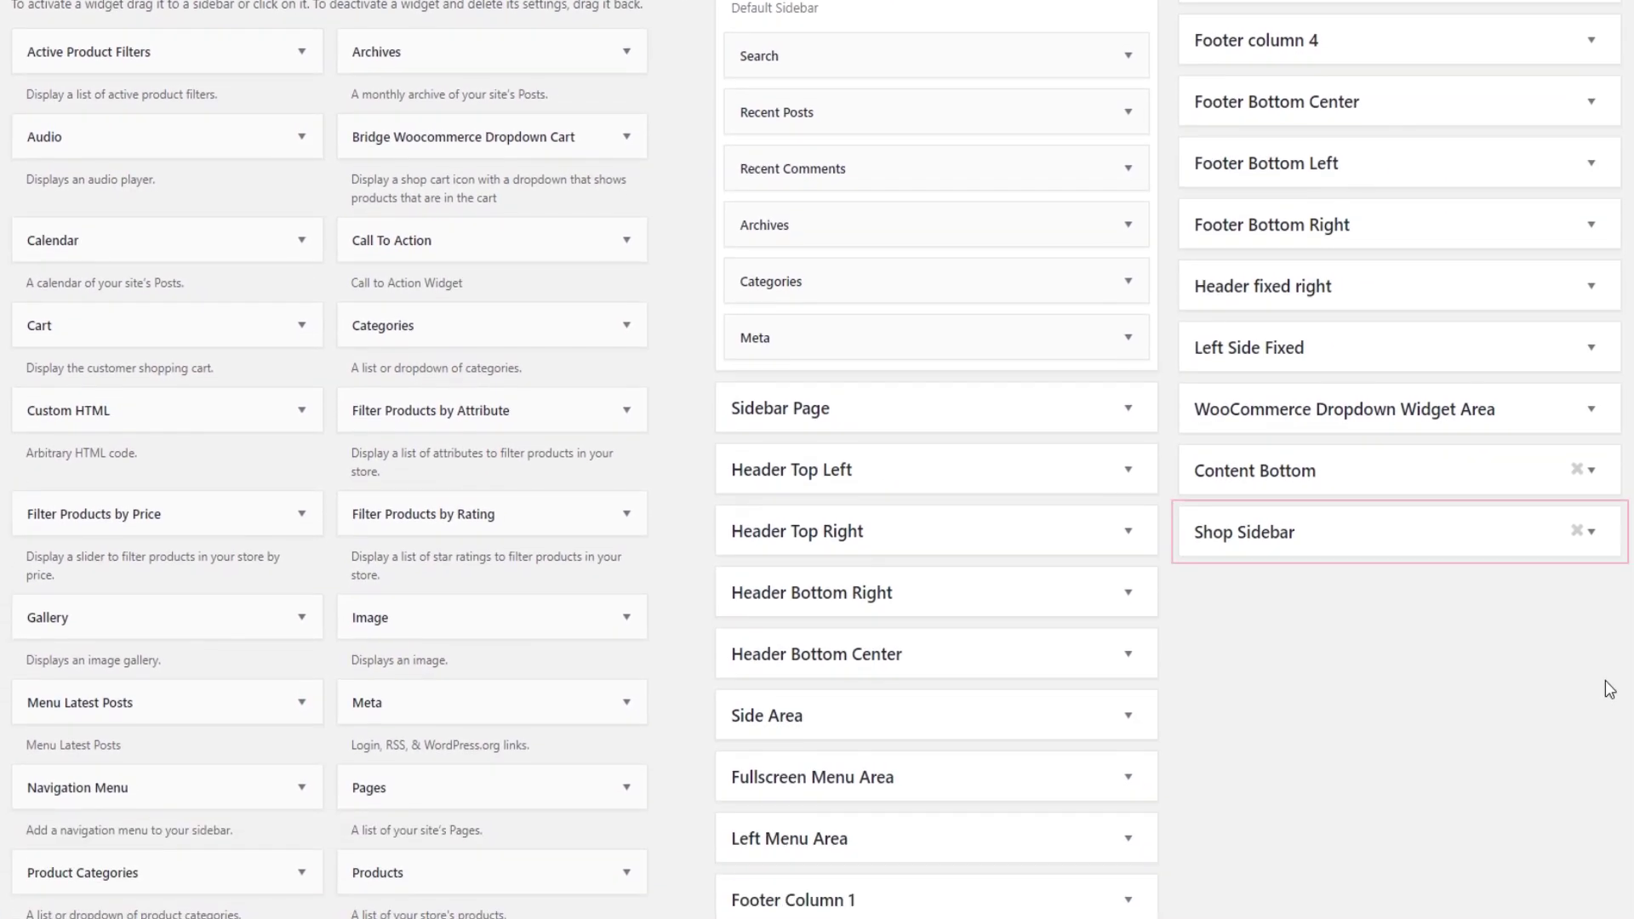
pyautogui.click(1590, 532)
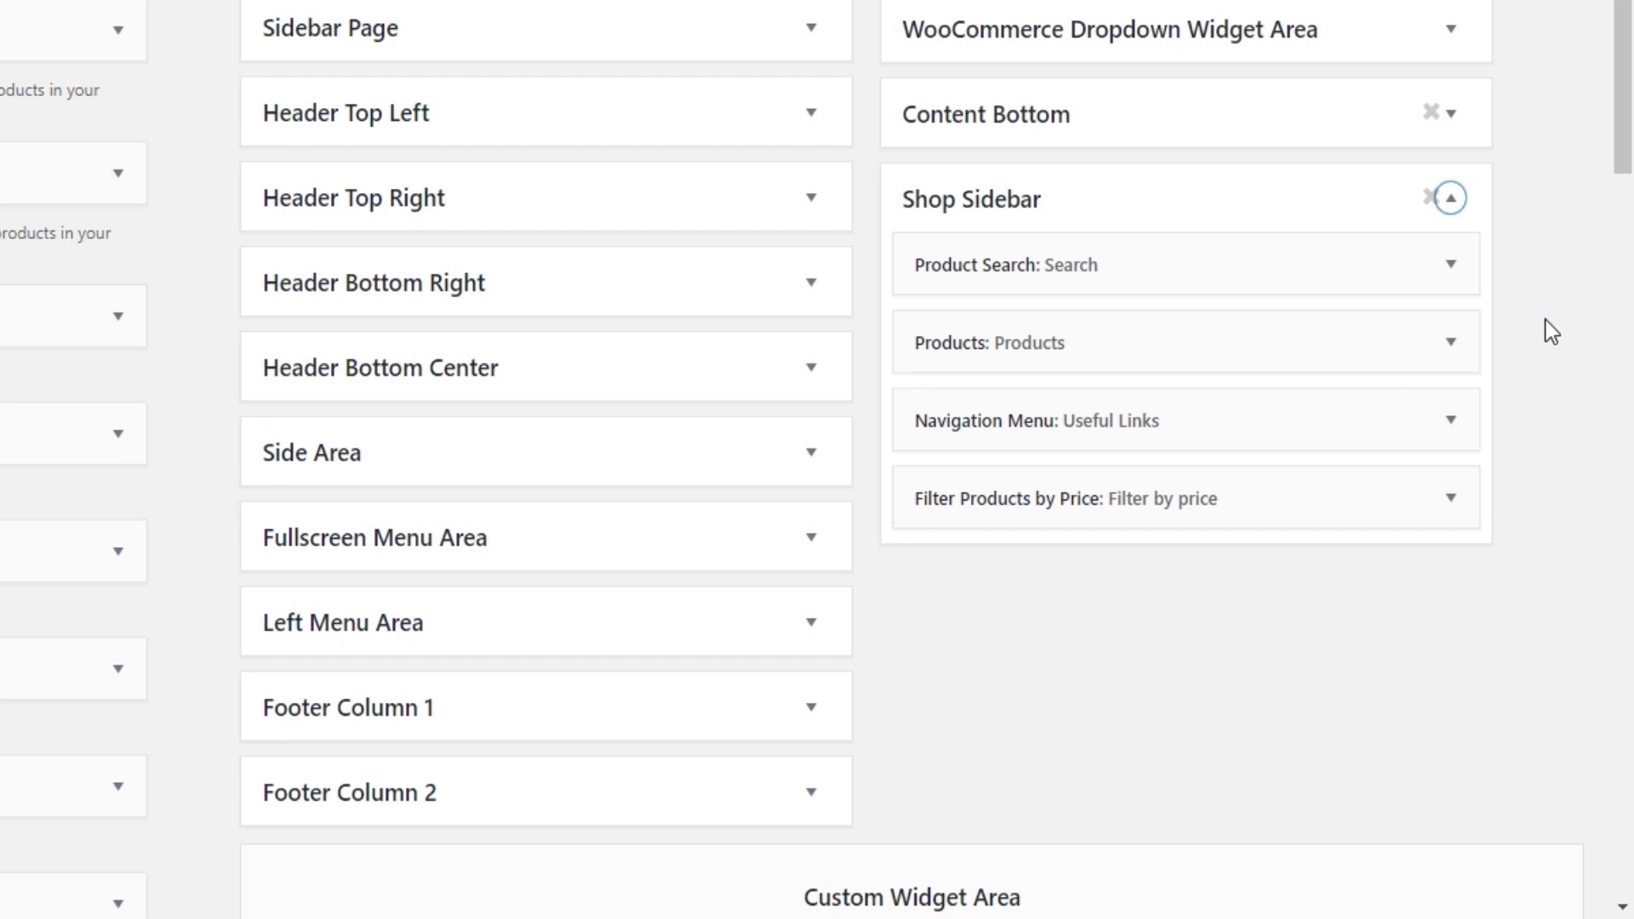
pyautogui.scroll(-3, 1558, 400)
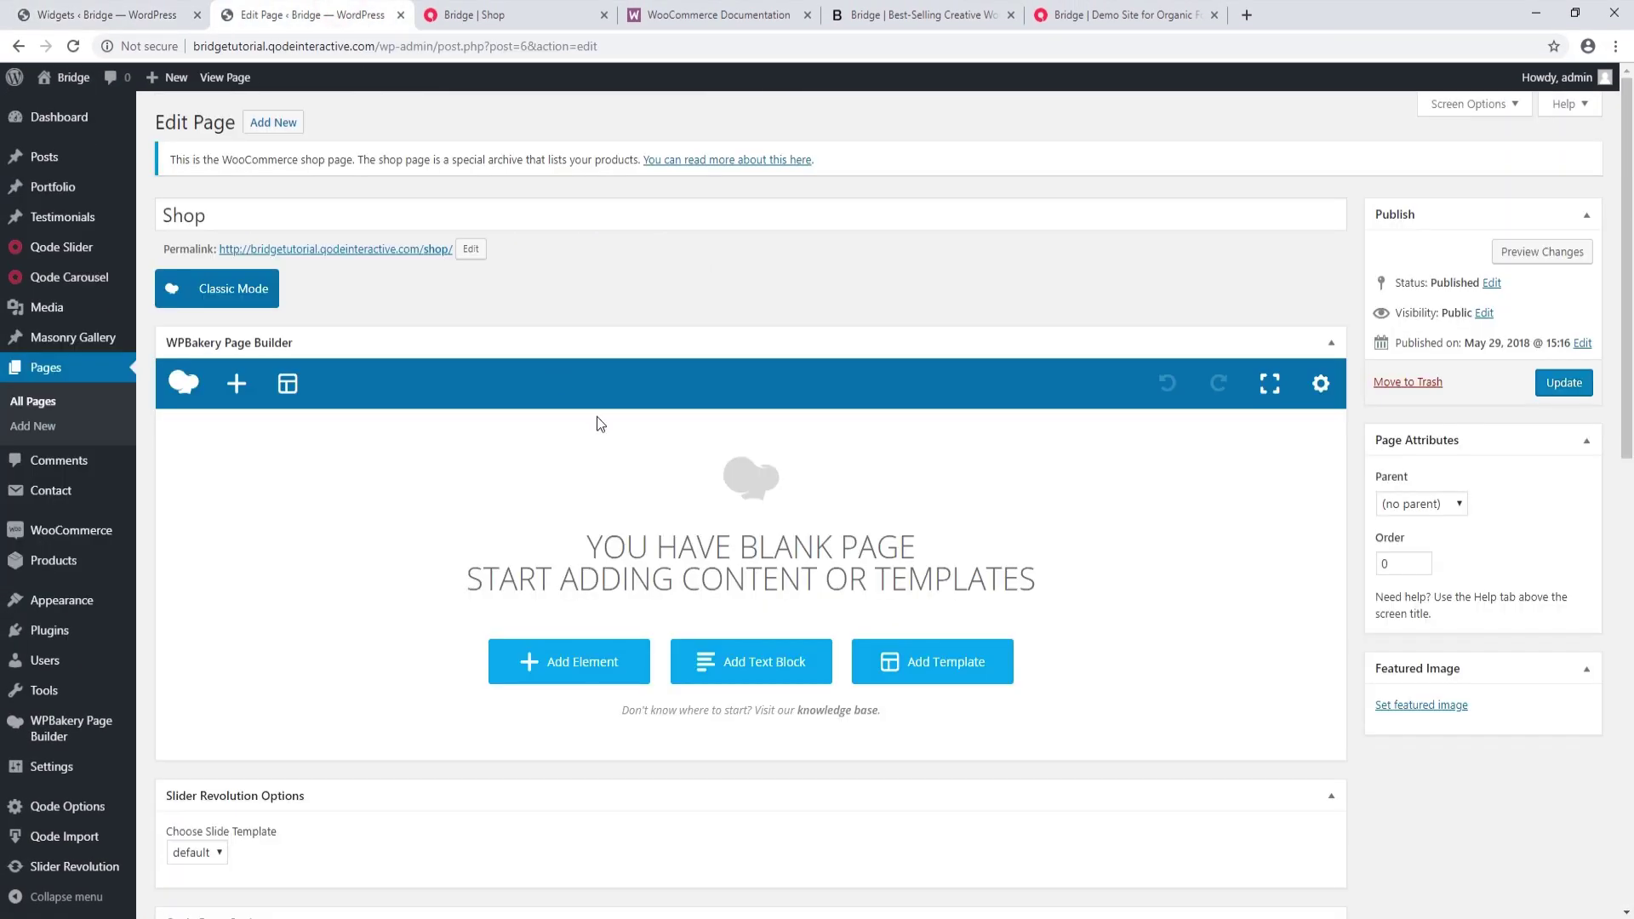
# - Check the Shop page's Sidebar 1/4 right layout and Shop Sidebar area against the storefront and Widgets
pyautogui.scroll(-5, 535, 445)
pyautogui.scroll(-5, 535, 444)
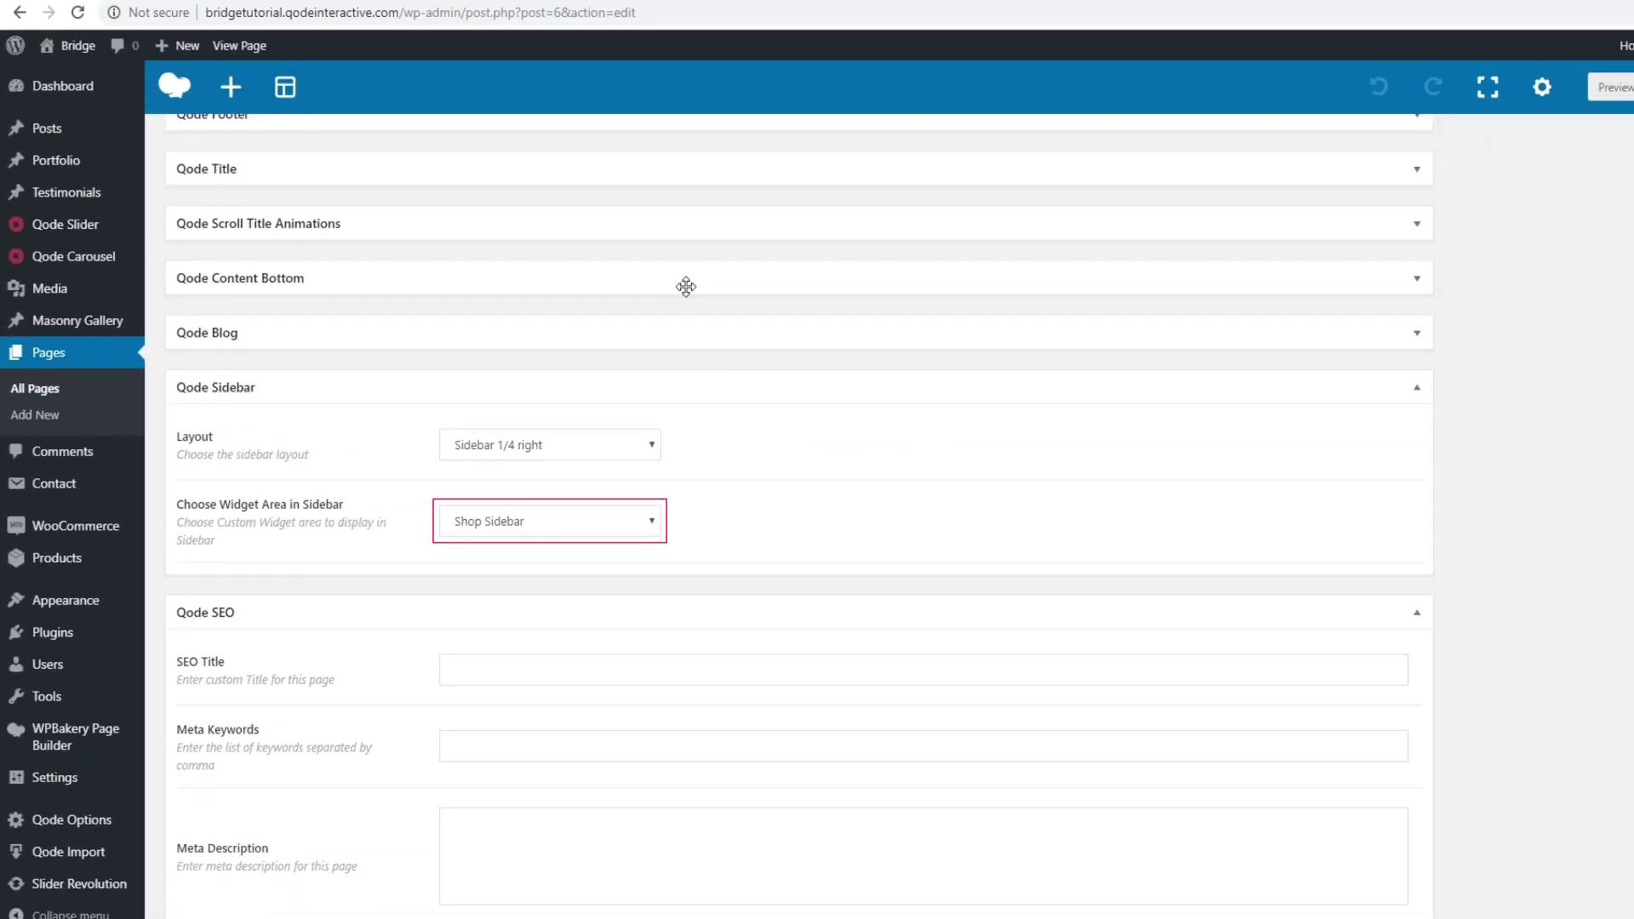
pyautogui.click(559, 12)
pyautogui.scroll(-4, 1452, 423)
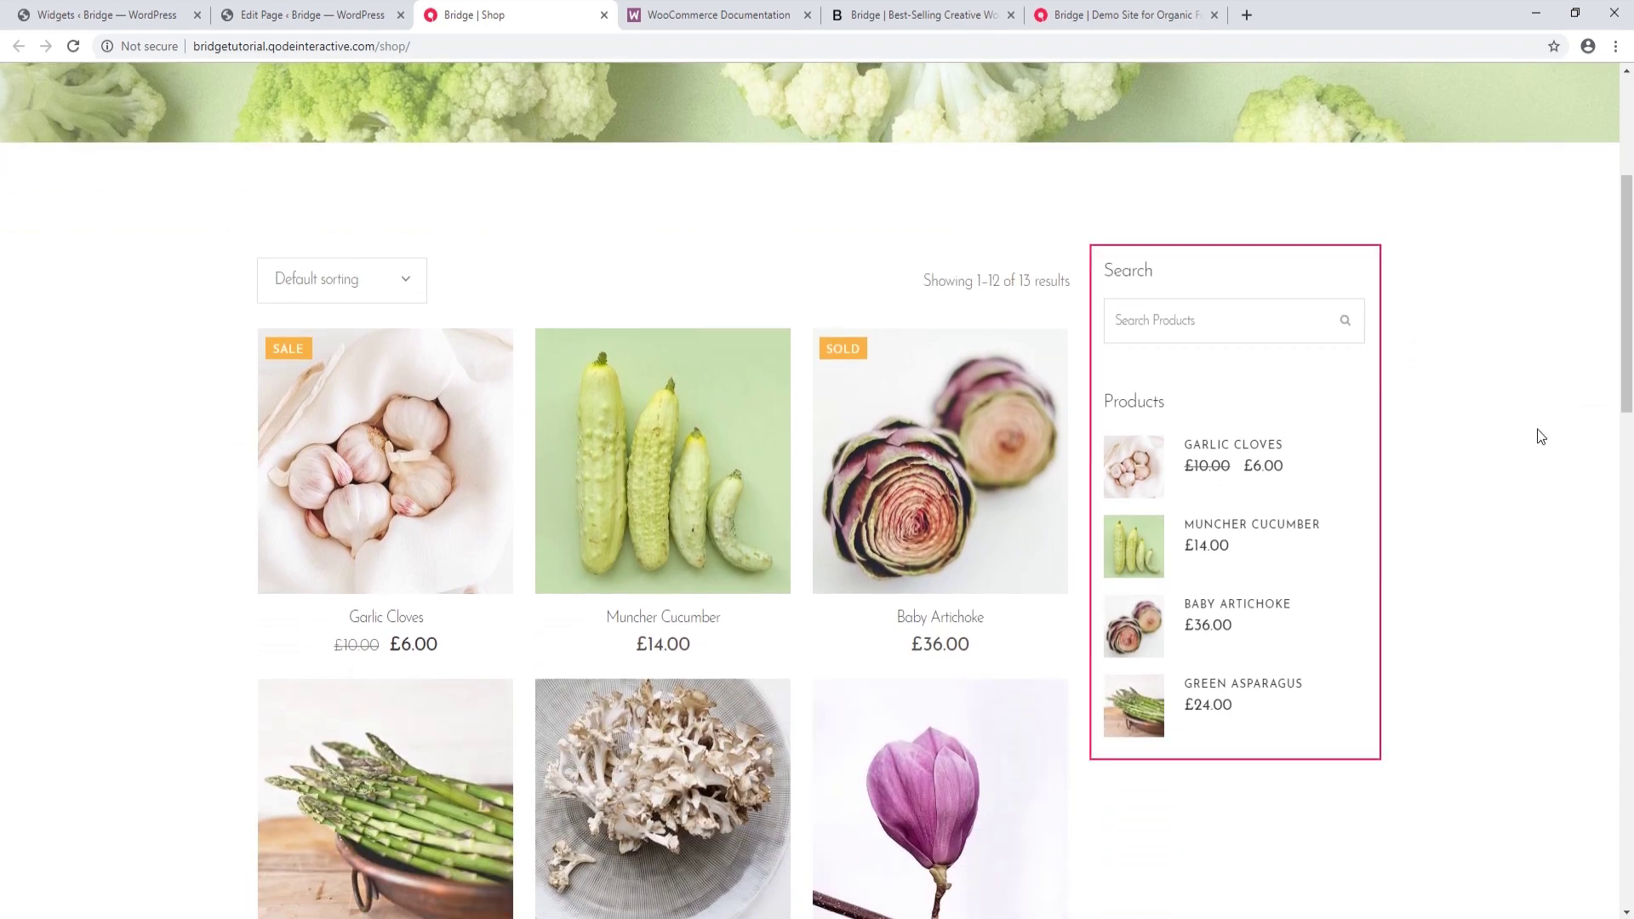
pyautogui.click(109, 15)
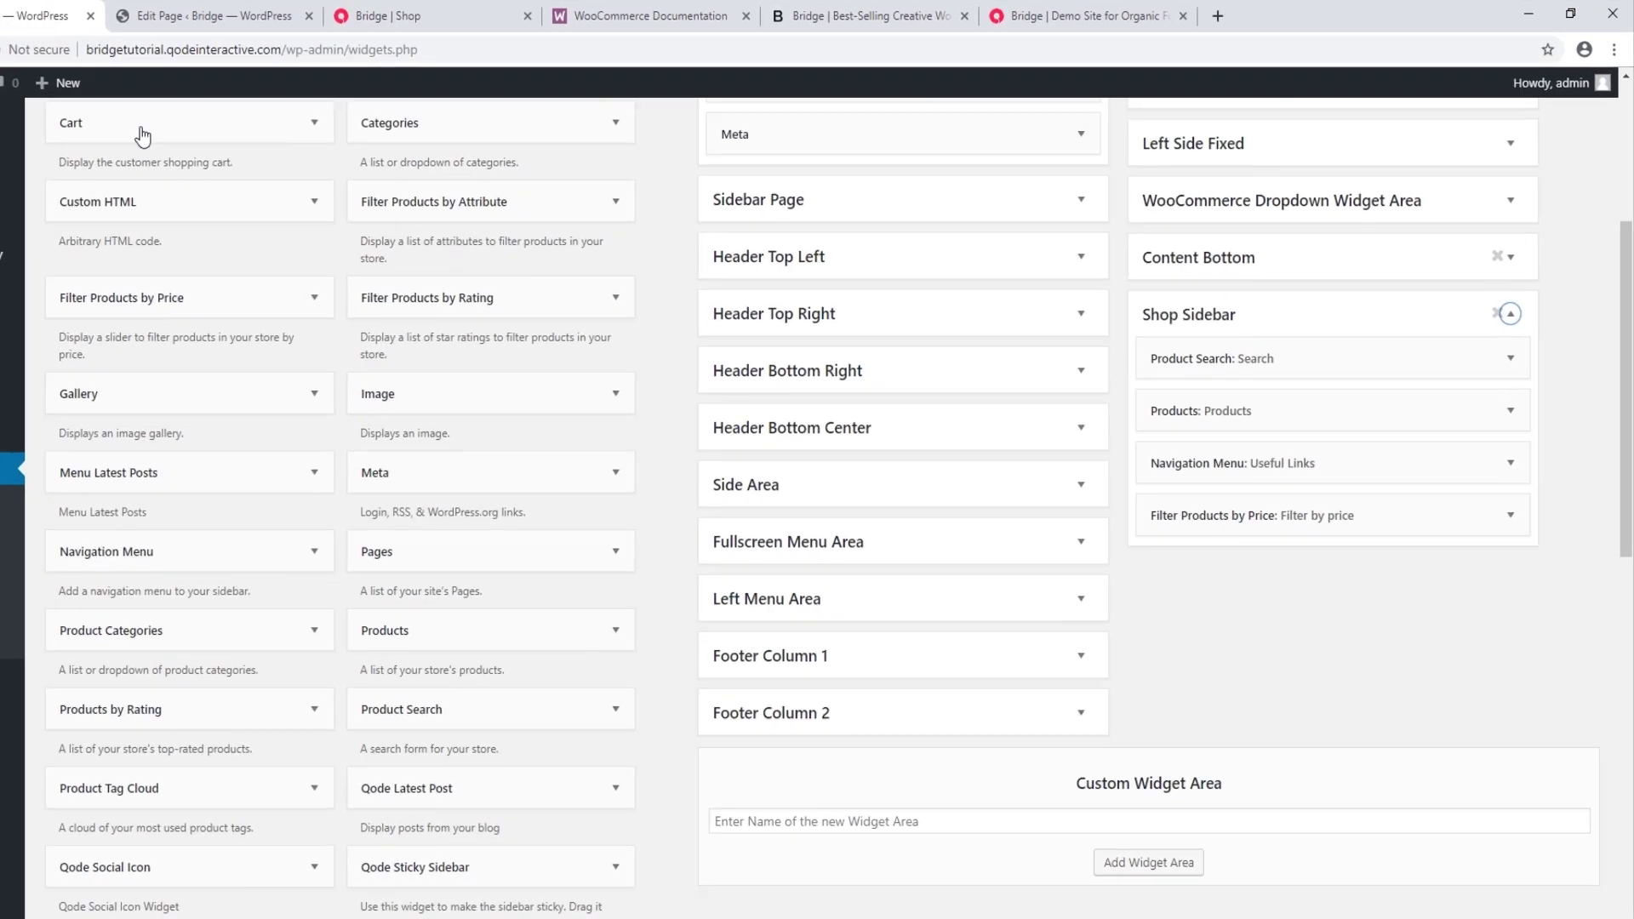
pyautogui.scroll(2, 1513, 861)
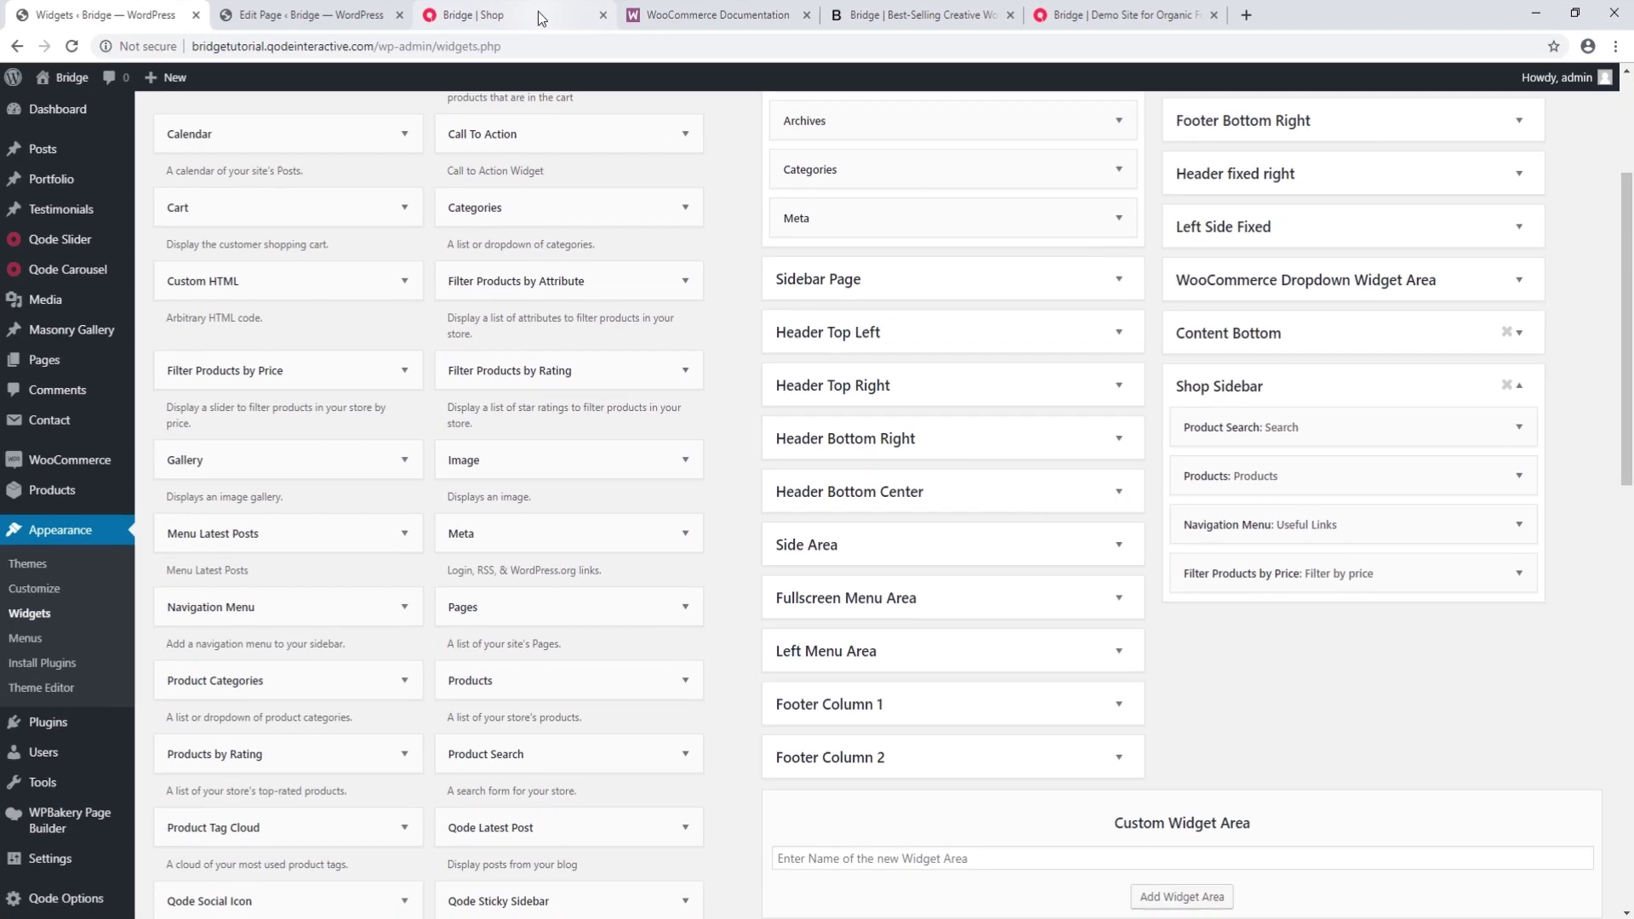
pyautogui.click(79, 19)
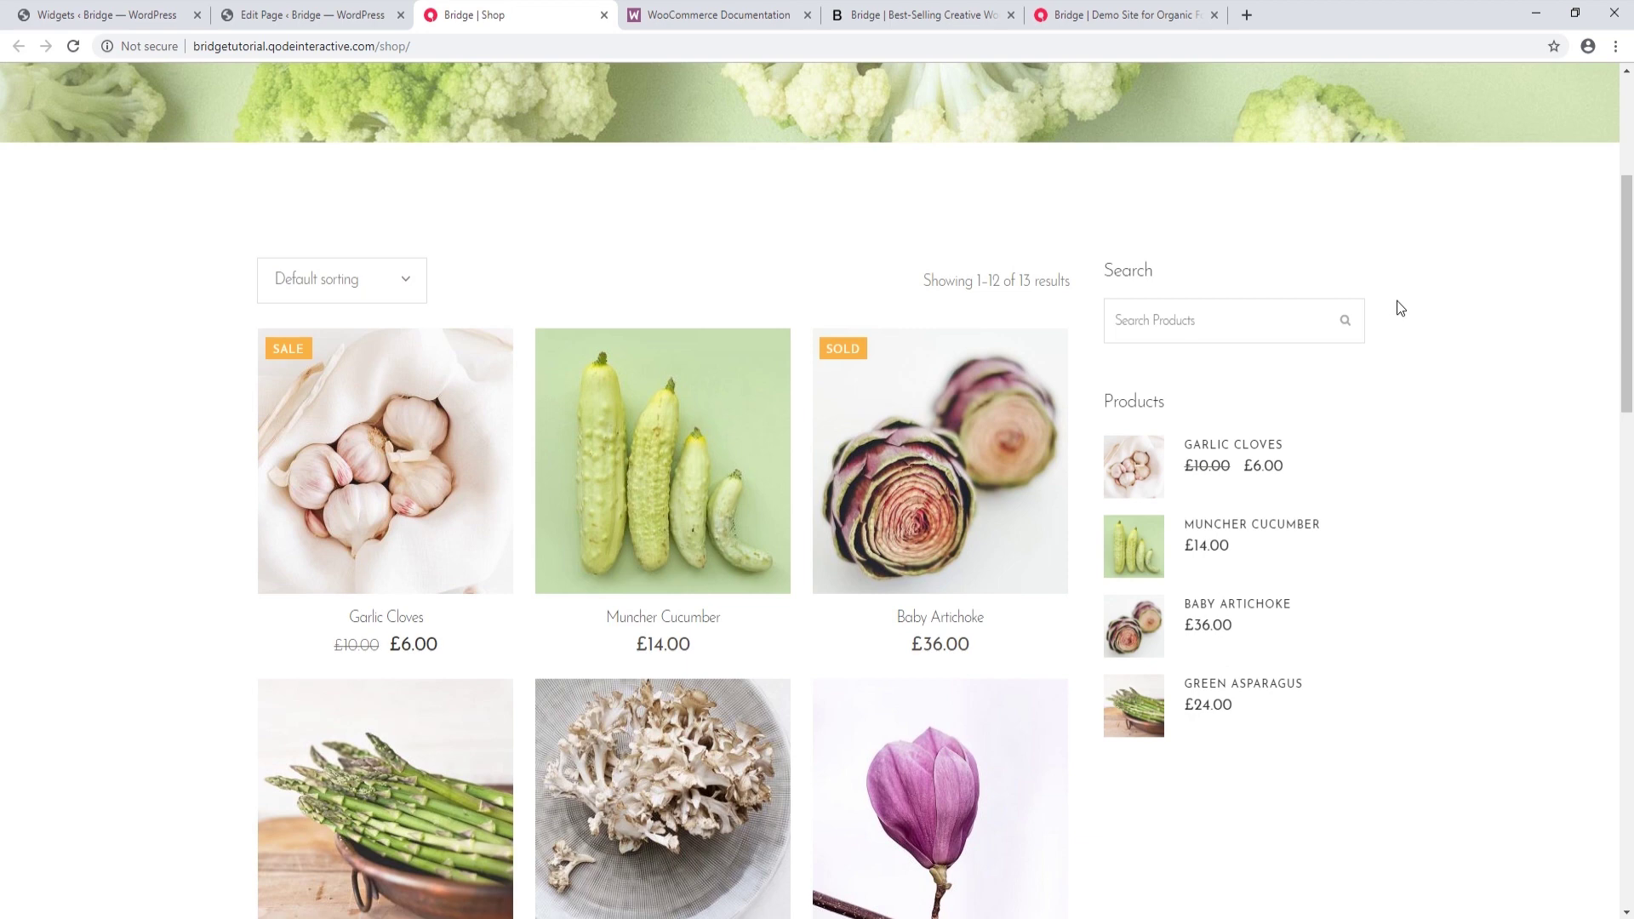
pyautogui.scroll(-1, 1452, 324)
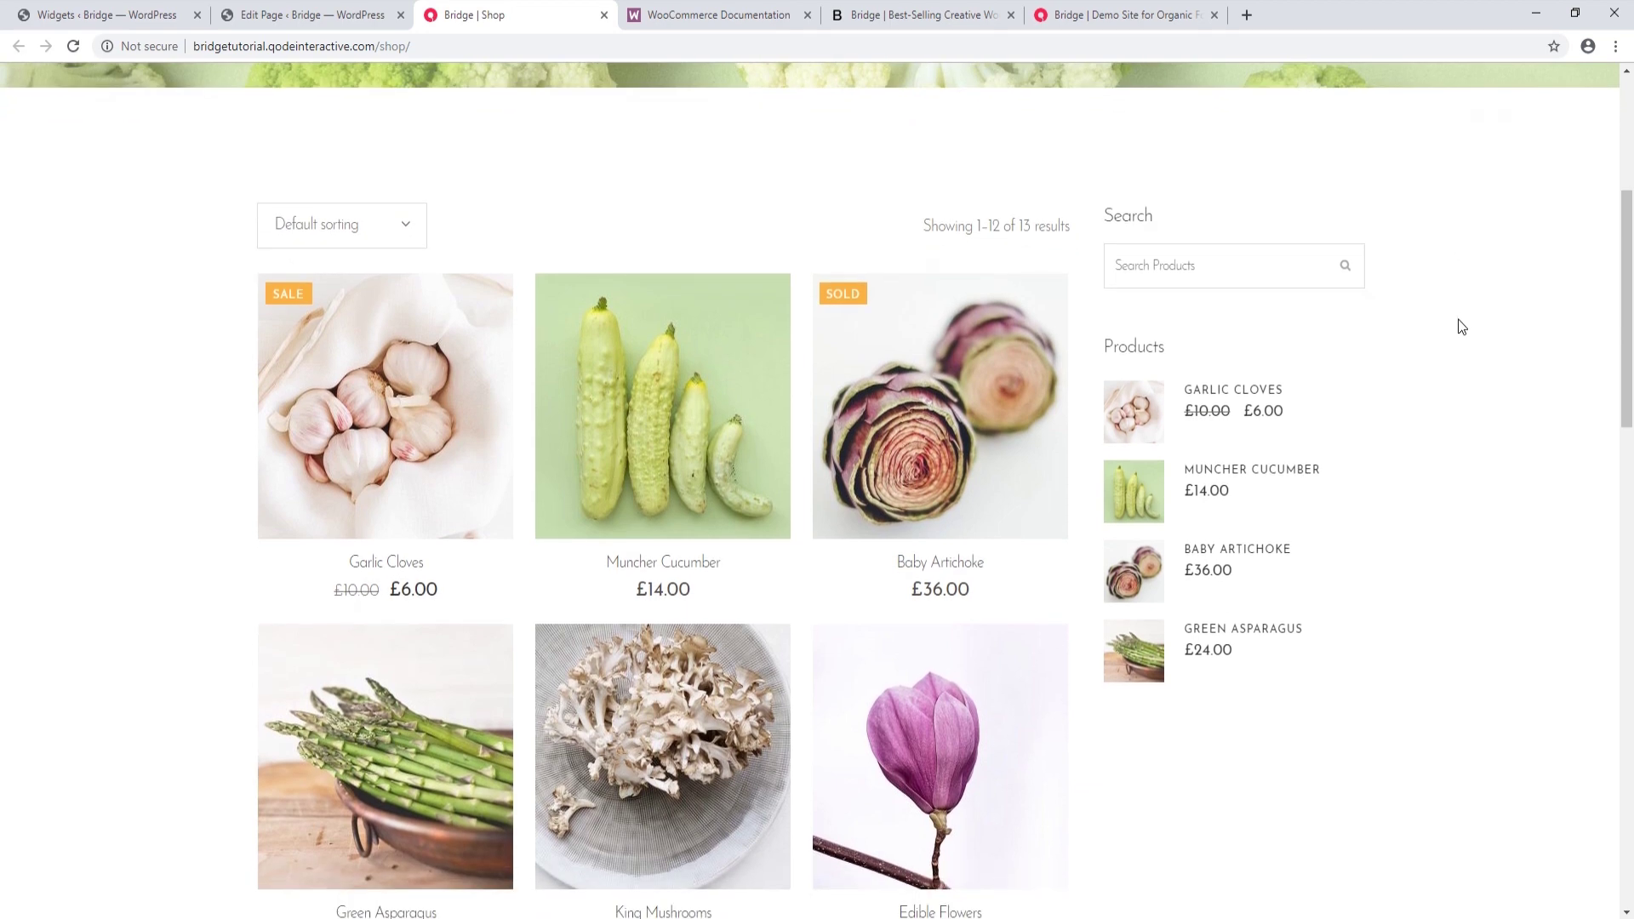
pyautogui.click(1122, 15)
# - Inspect the demo Shop page's Useful Links and Filter by price sidebar, then return to the site's Shop
pyautogui.click(756, 101)
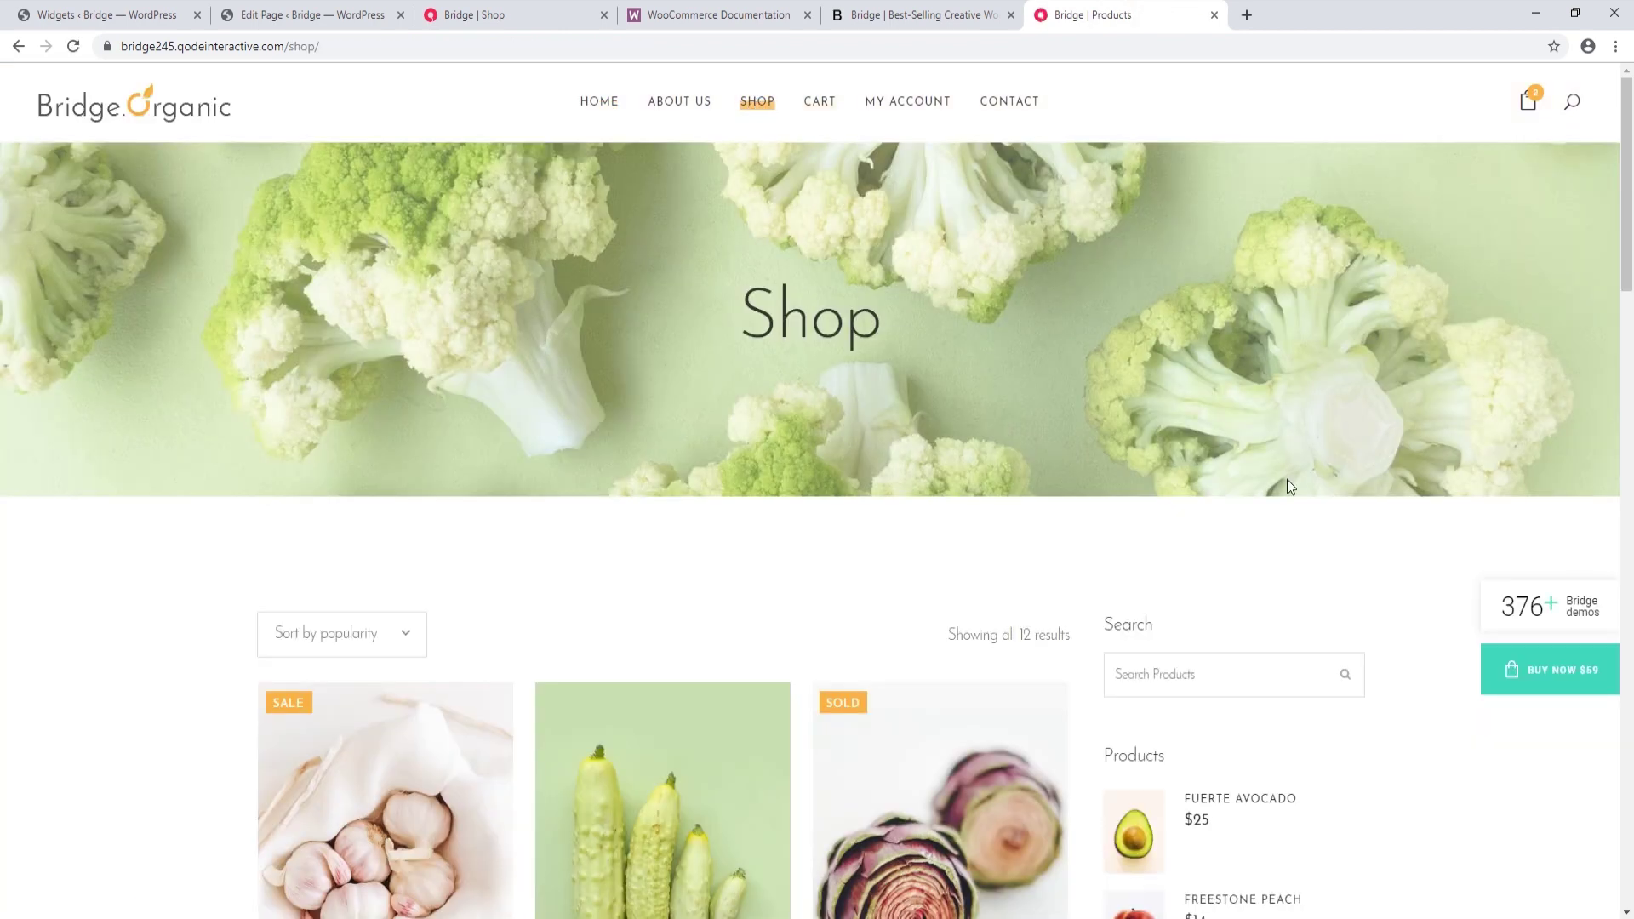
pyautogui.scroll(-5, 1382, 463)
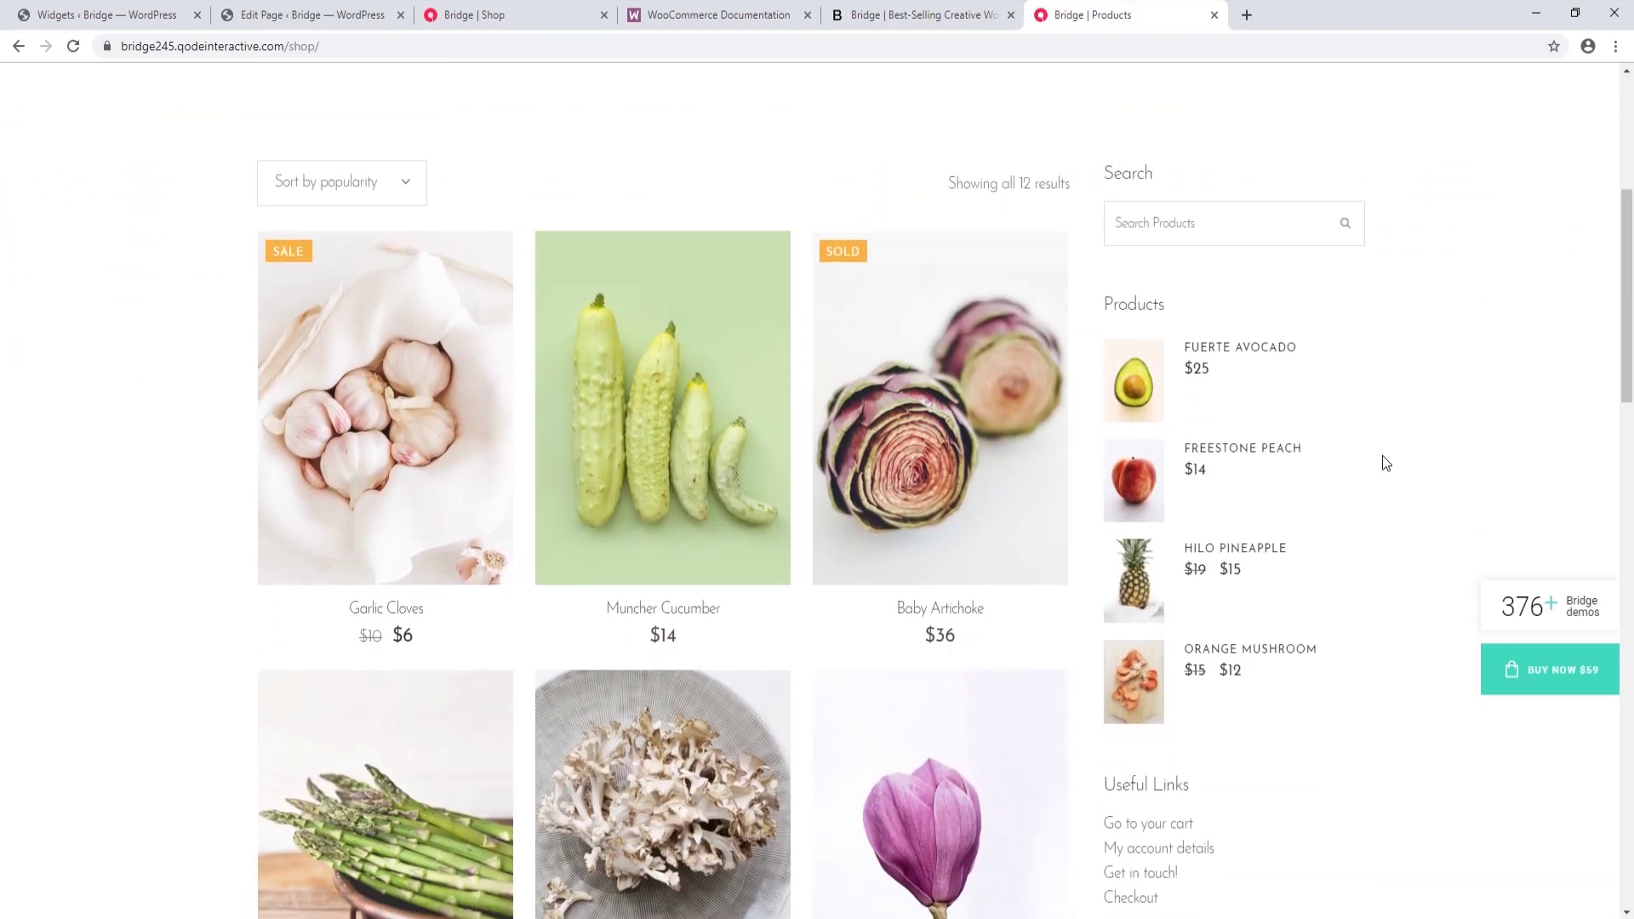
pyautogui.scroll(-4, 1382, 456)
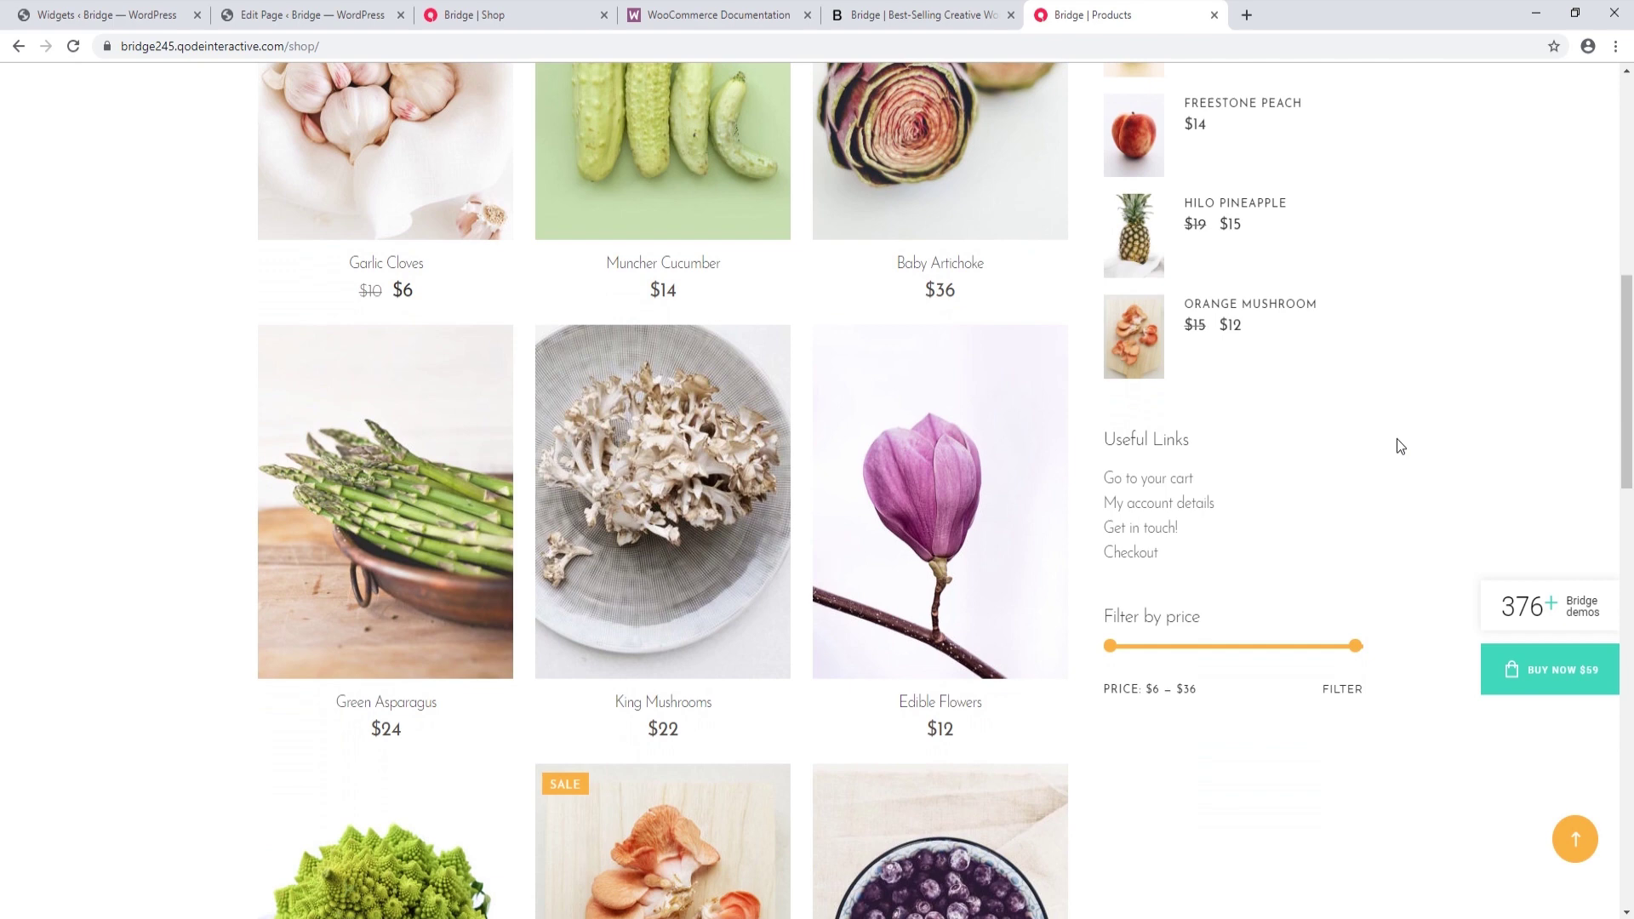
pyautogui.click(528, 9)
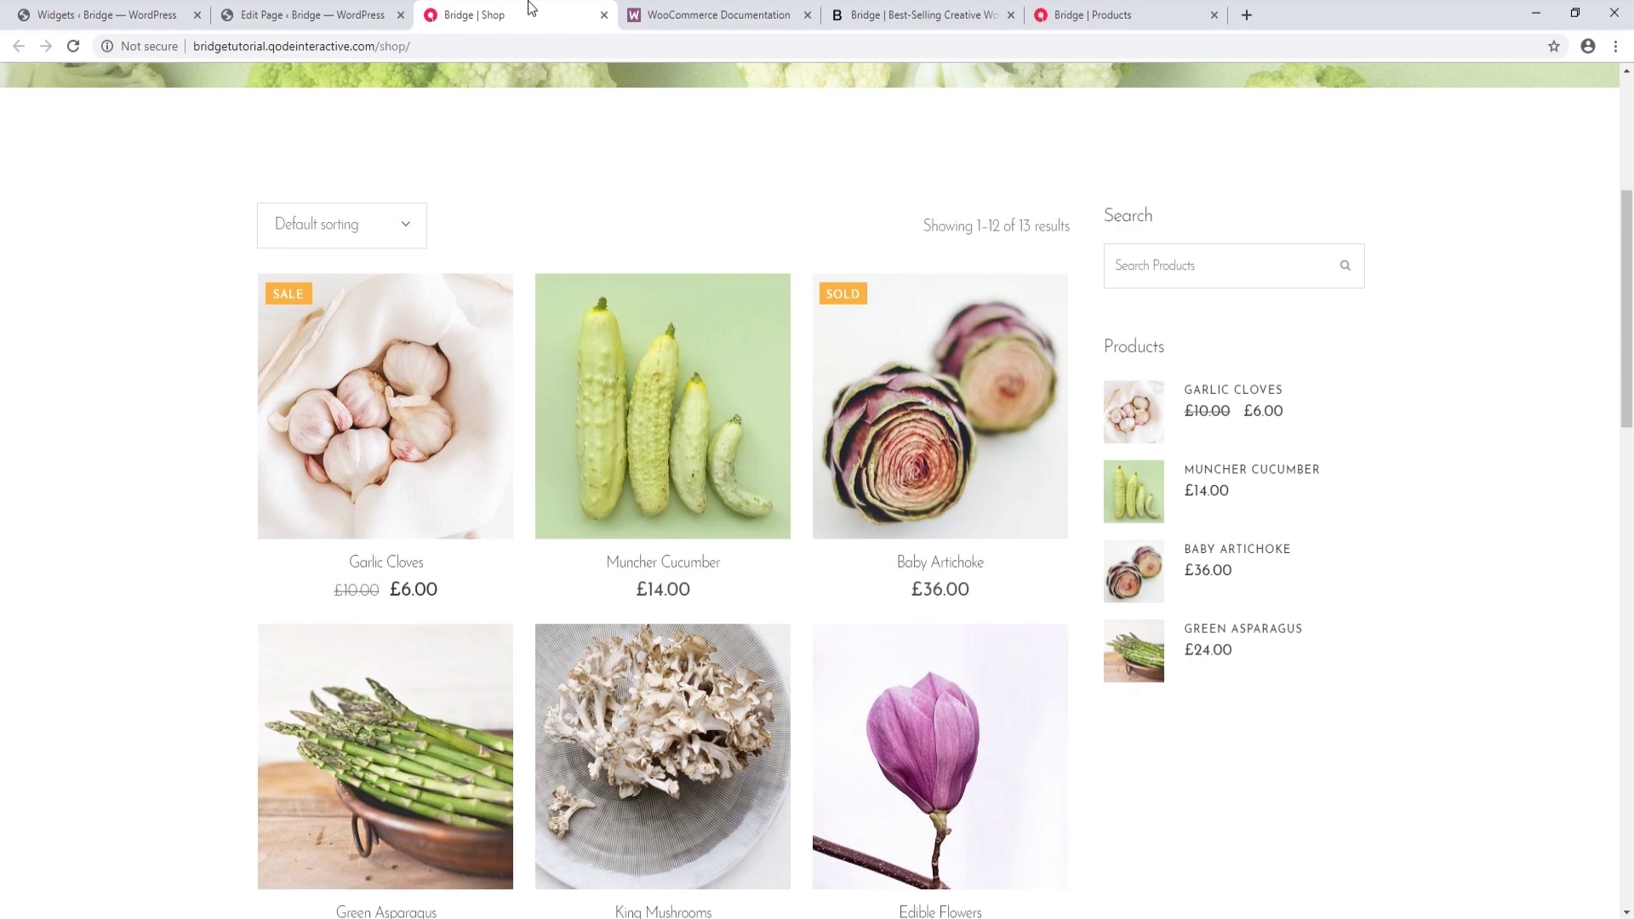
# - Regenerate the WooCommerce product lookup tables from the Status tools page
pyautogui.click(306, 14)
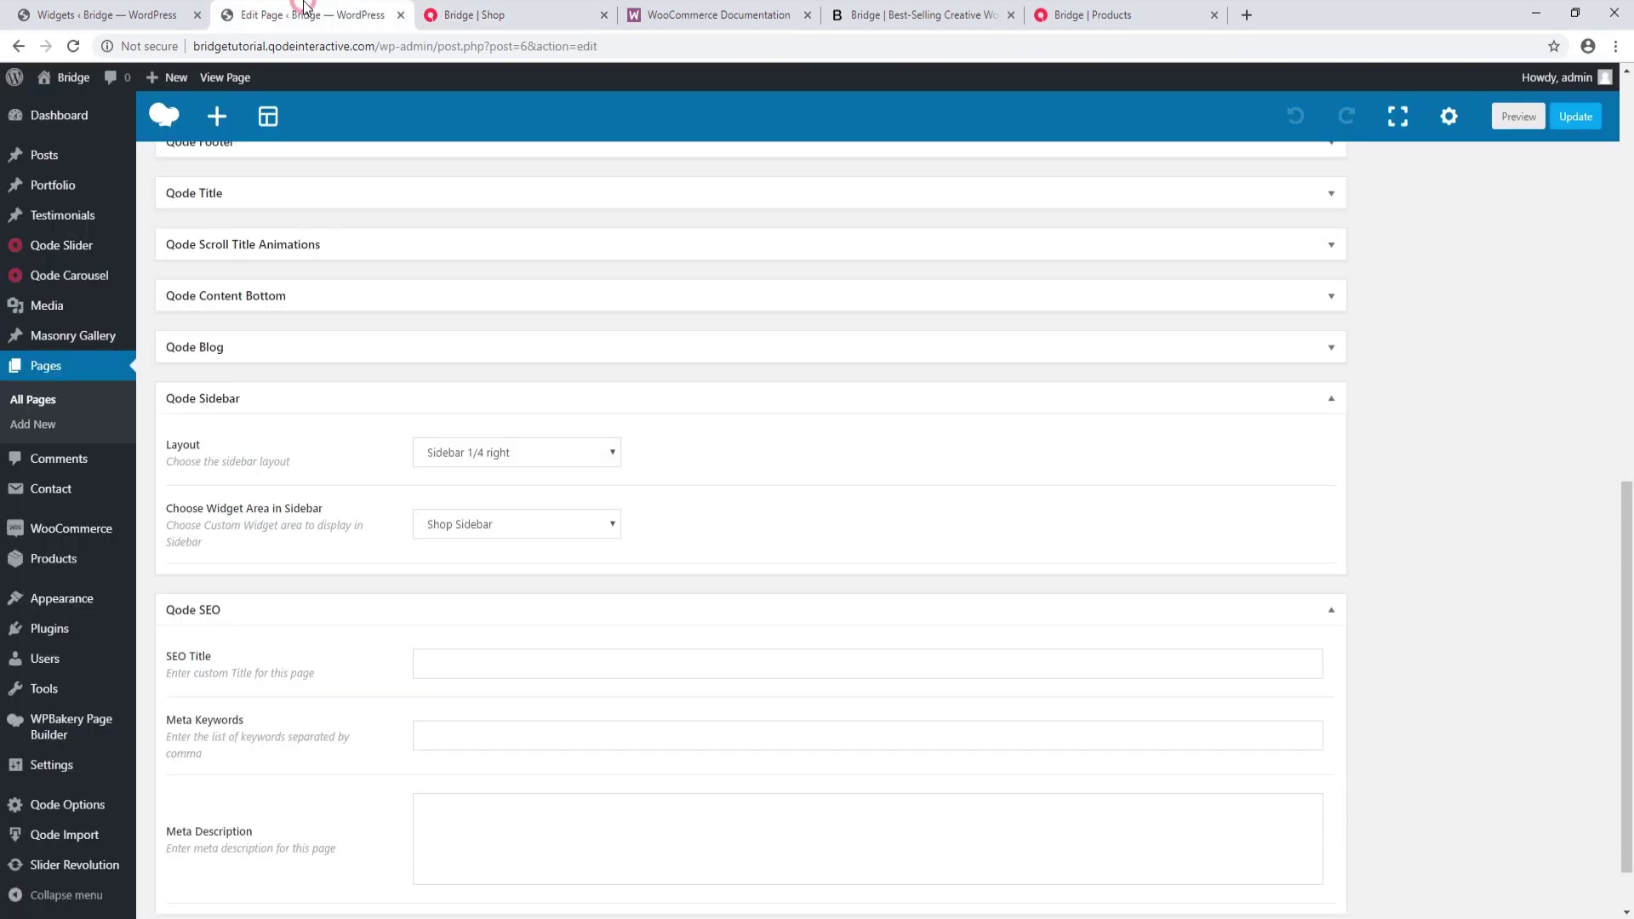
pyautogui.moveTo(98, 621)
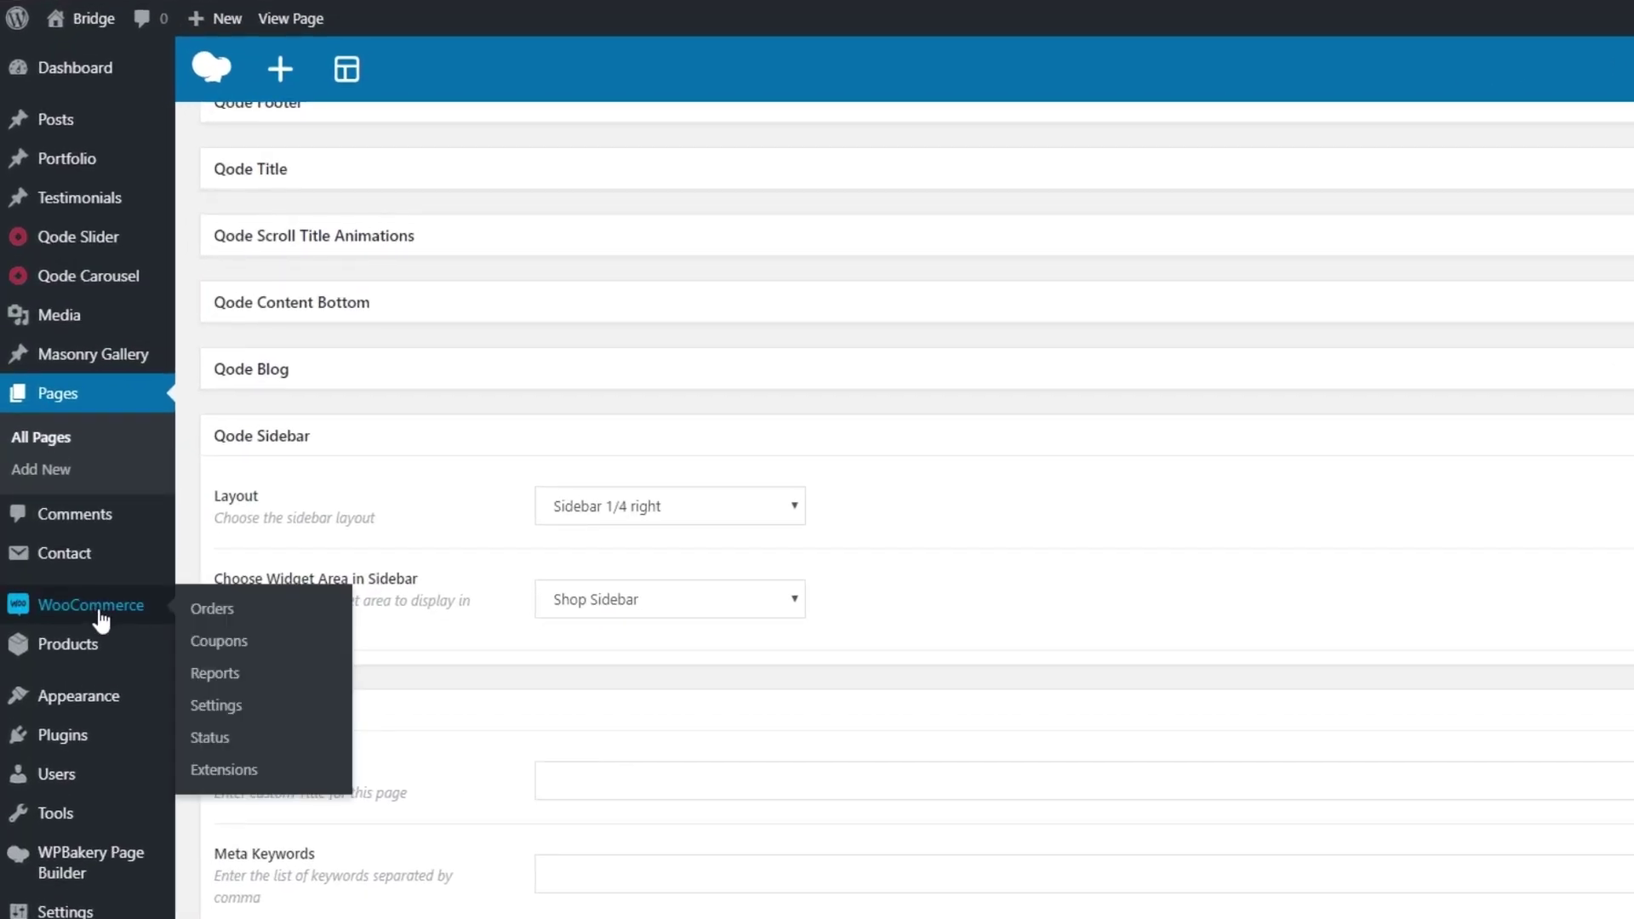
pyautogui.click(211, 736)
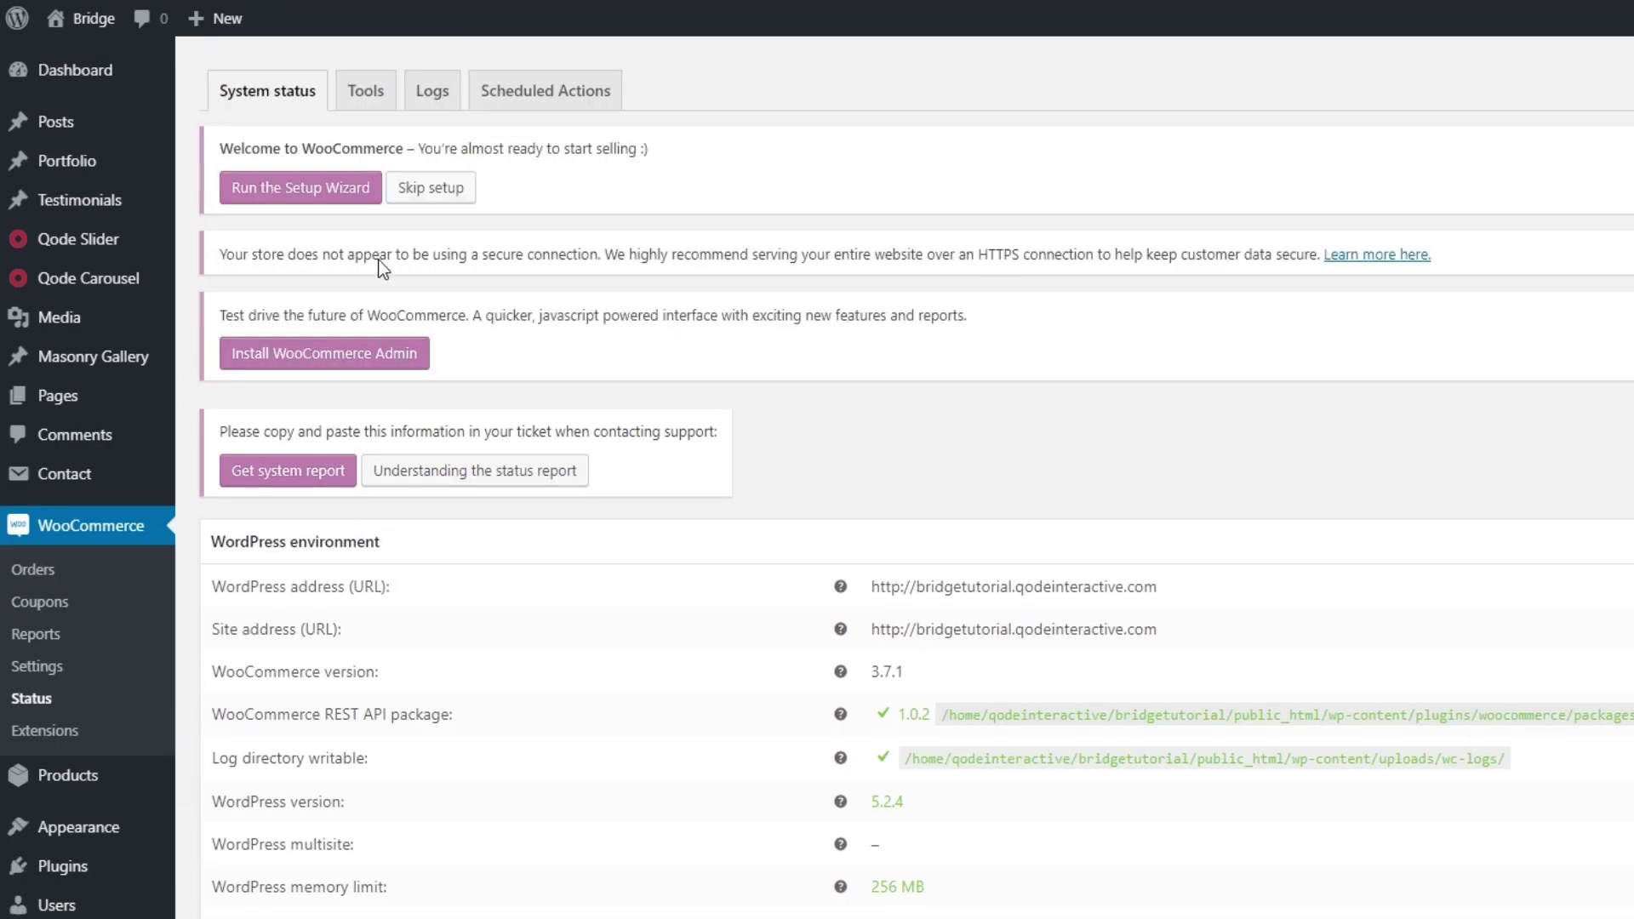
pyautogui.click(366, 90)
pyautogui.scroll(-3, 729, 495)
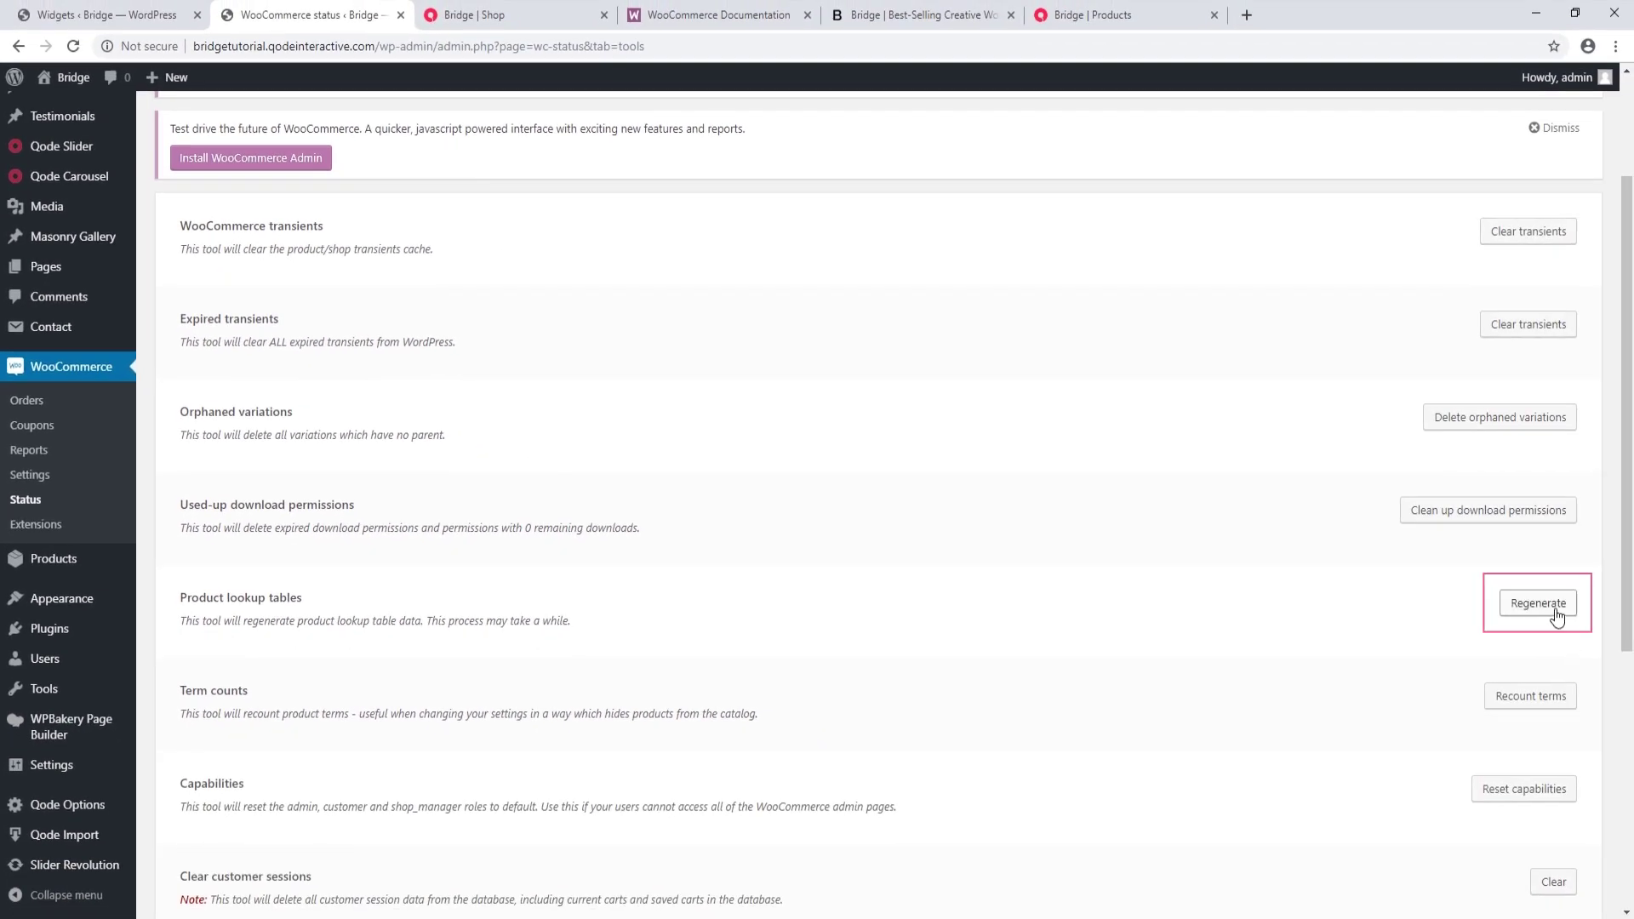
pyautogui.click(1554, 610)
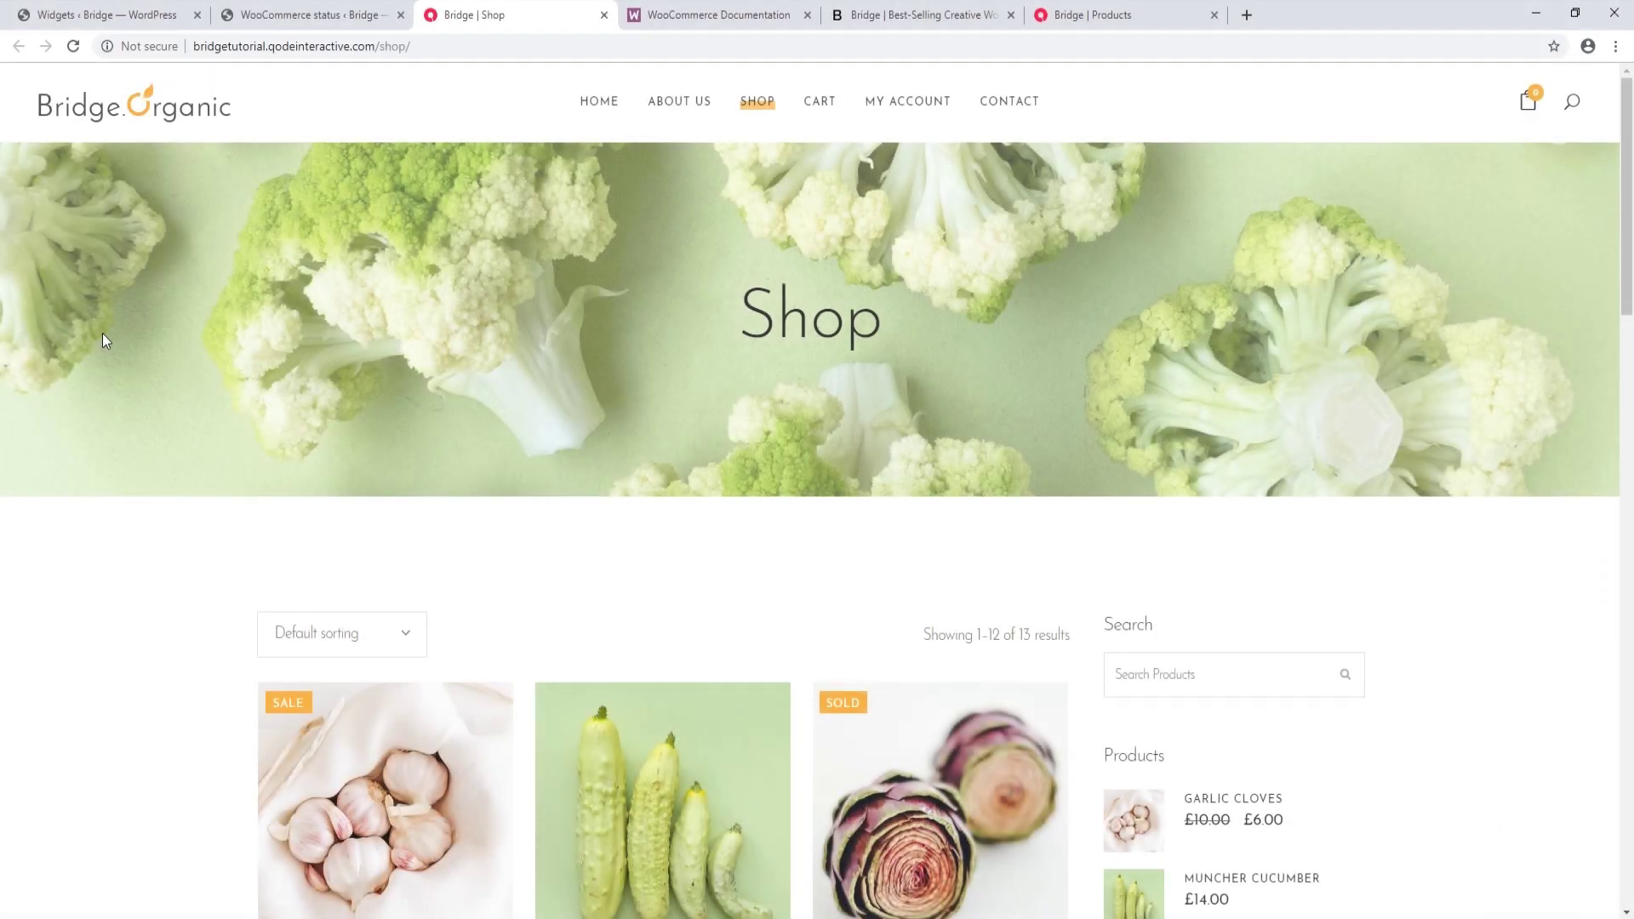
# - Reload the Shop page and place the demo Products tab beside it to compare sidebars
pyautogui.click(73, 48)
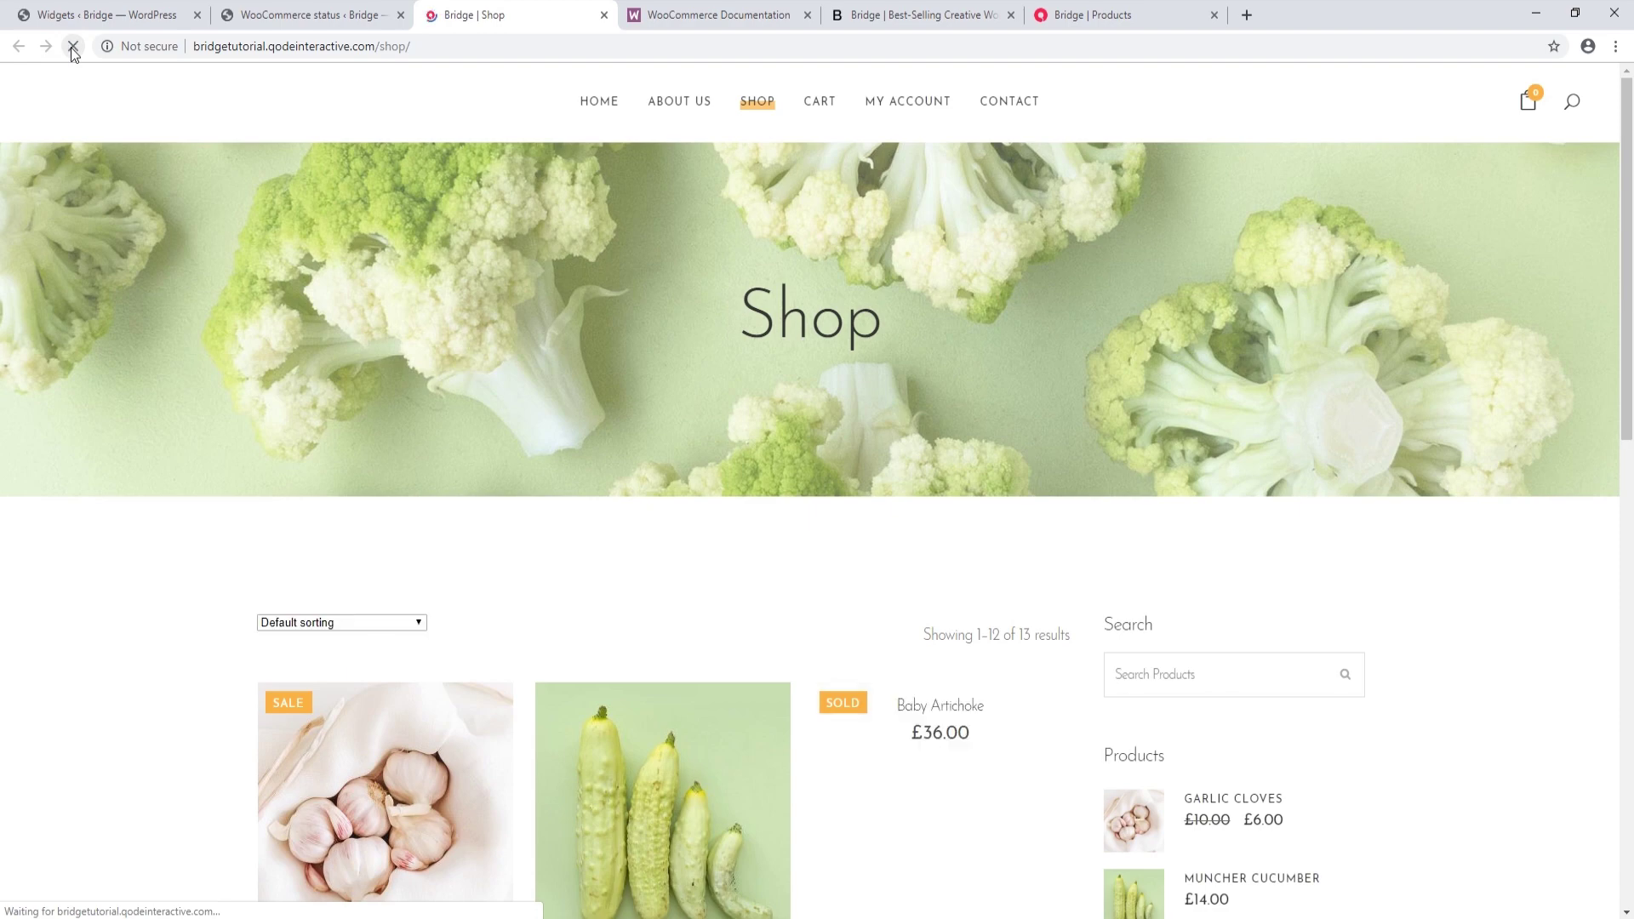
pyautogui.scroll(-5, 1542, 537)
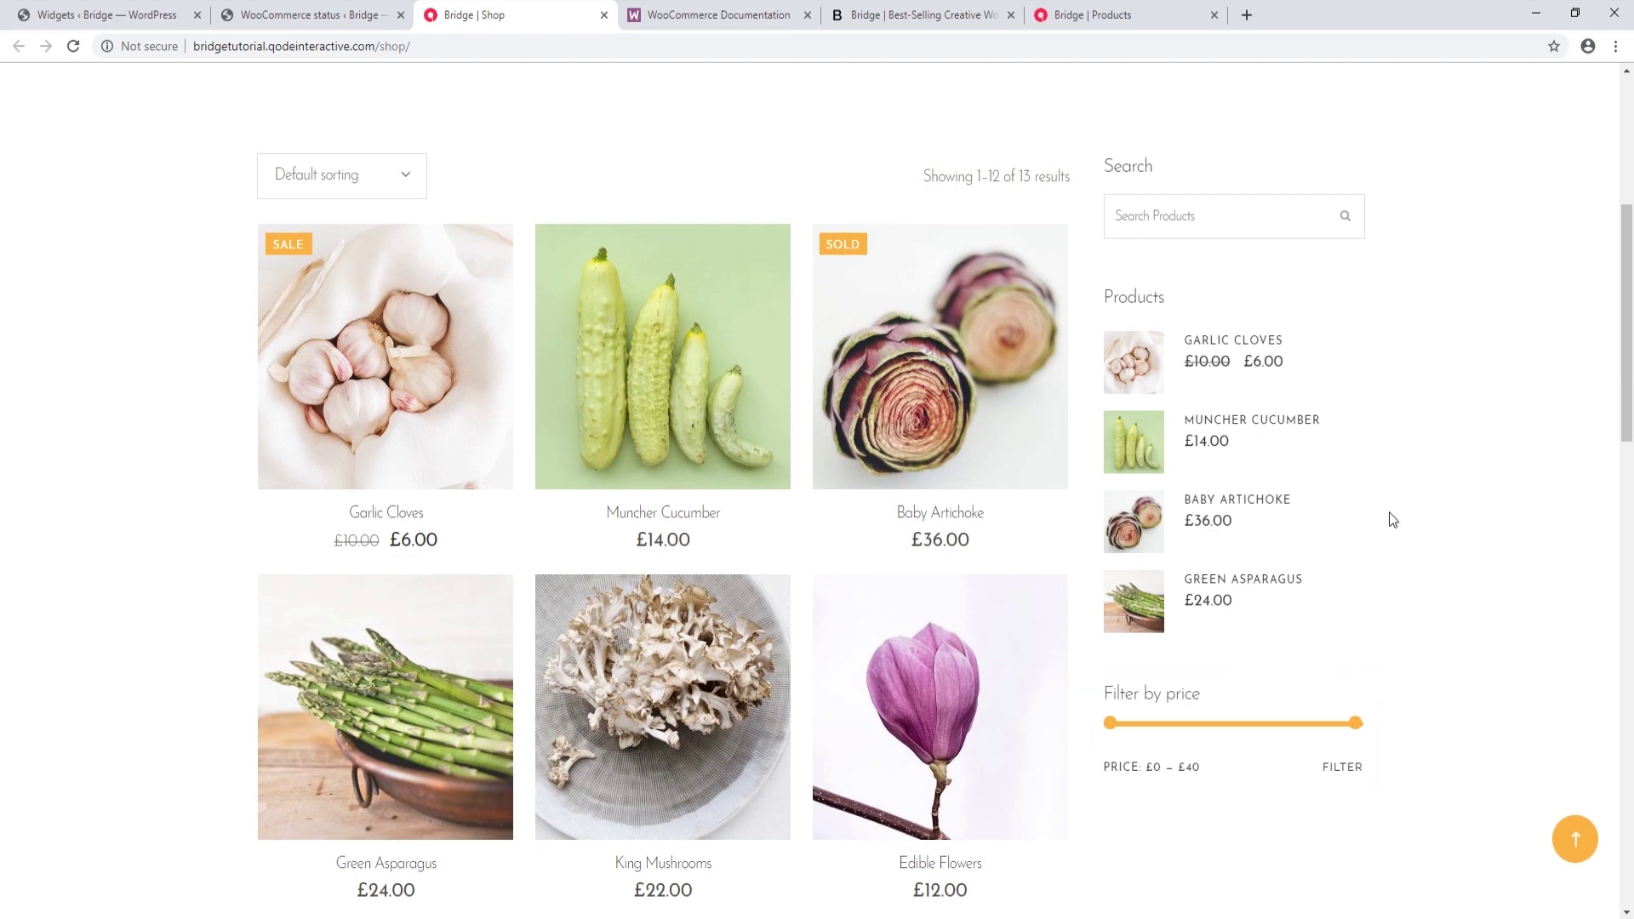
pyautogui.moveTo(1140, 12); pyautogui.dragTo(749, 10)
pyautogui.scroll(3, 1459, 273)
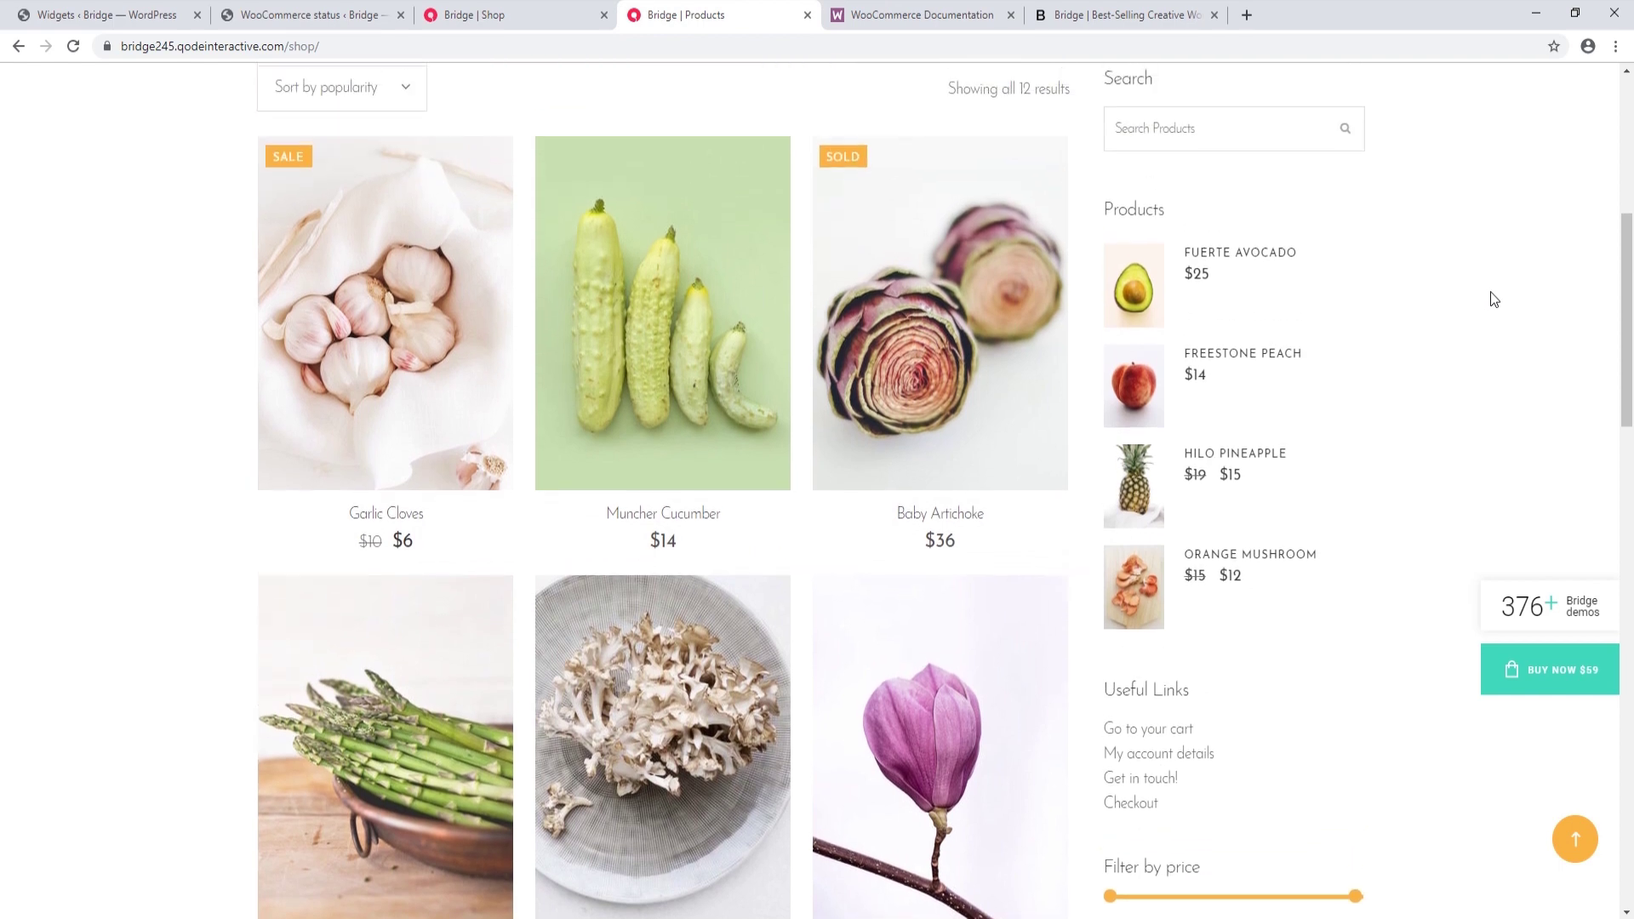
pyautogui.scroll(1, 1494, 298)
pyautogui.scroll(-3, 1496, 293)
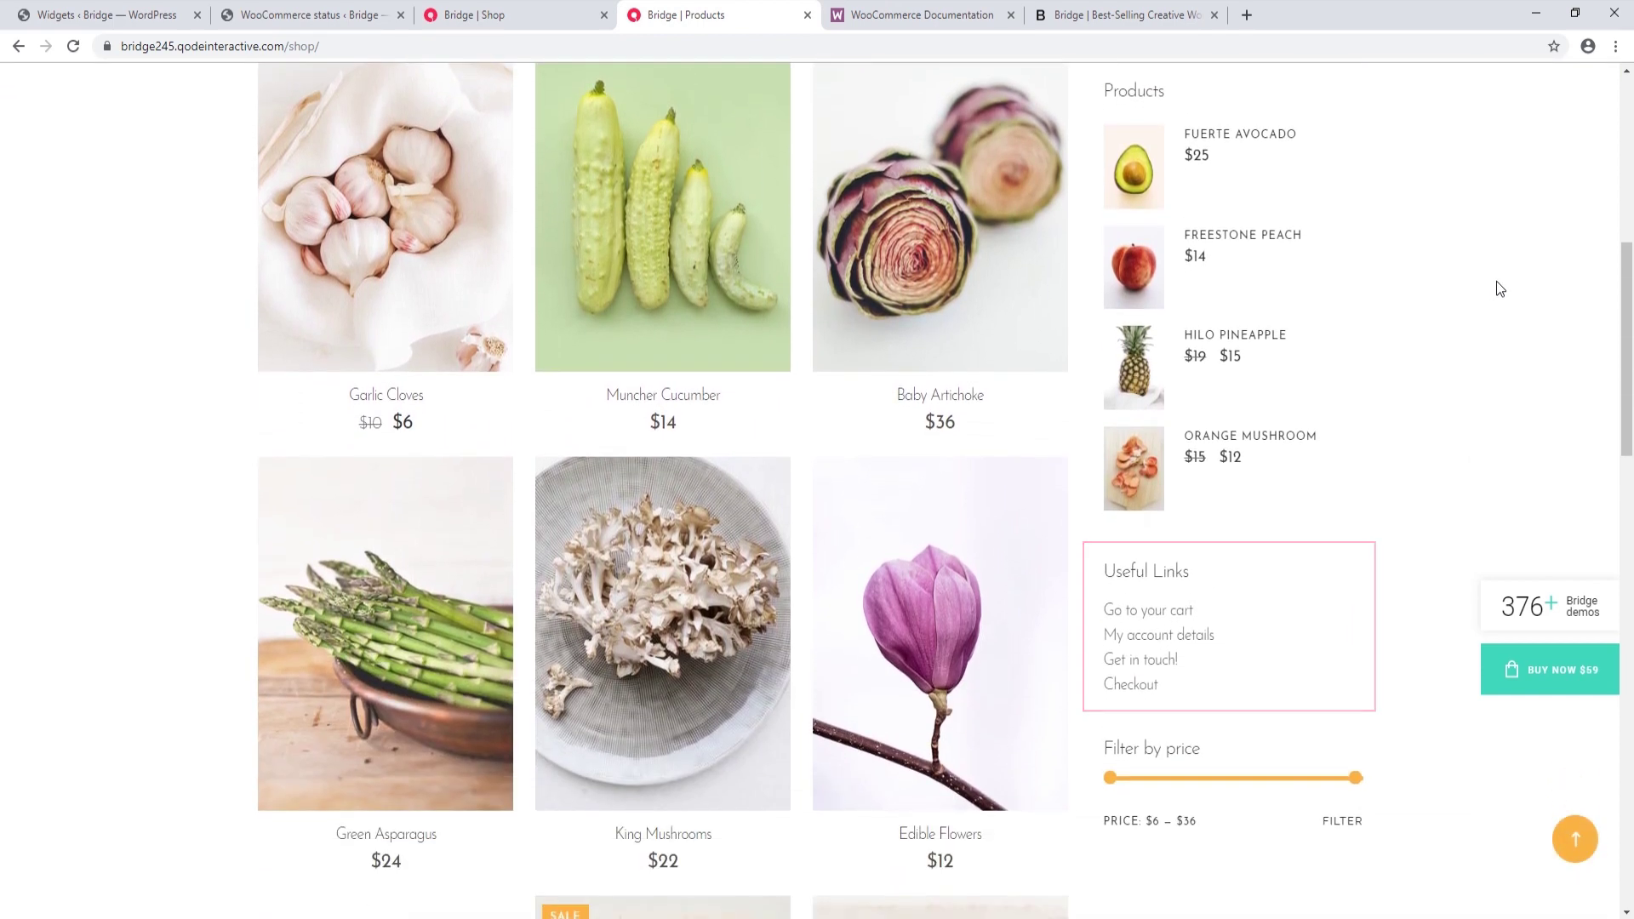
# - Set the Useful Links navigation widget to Shop Menu, save, and reload the Shop page
pyautogui.click(309, 10)
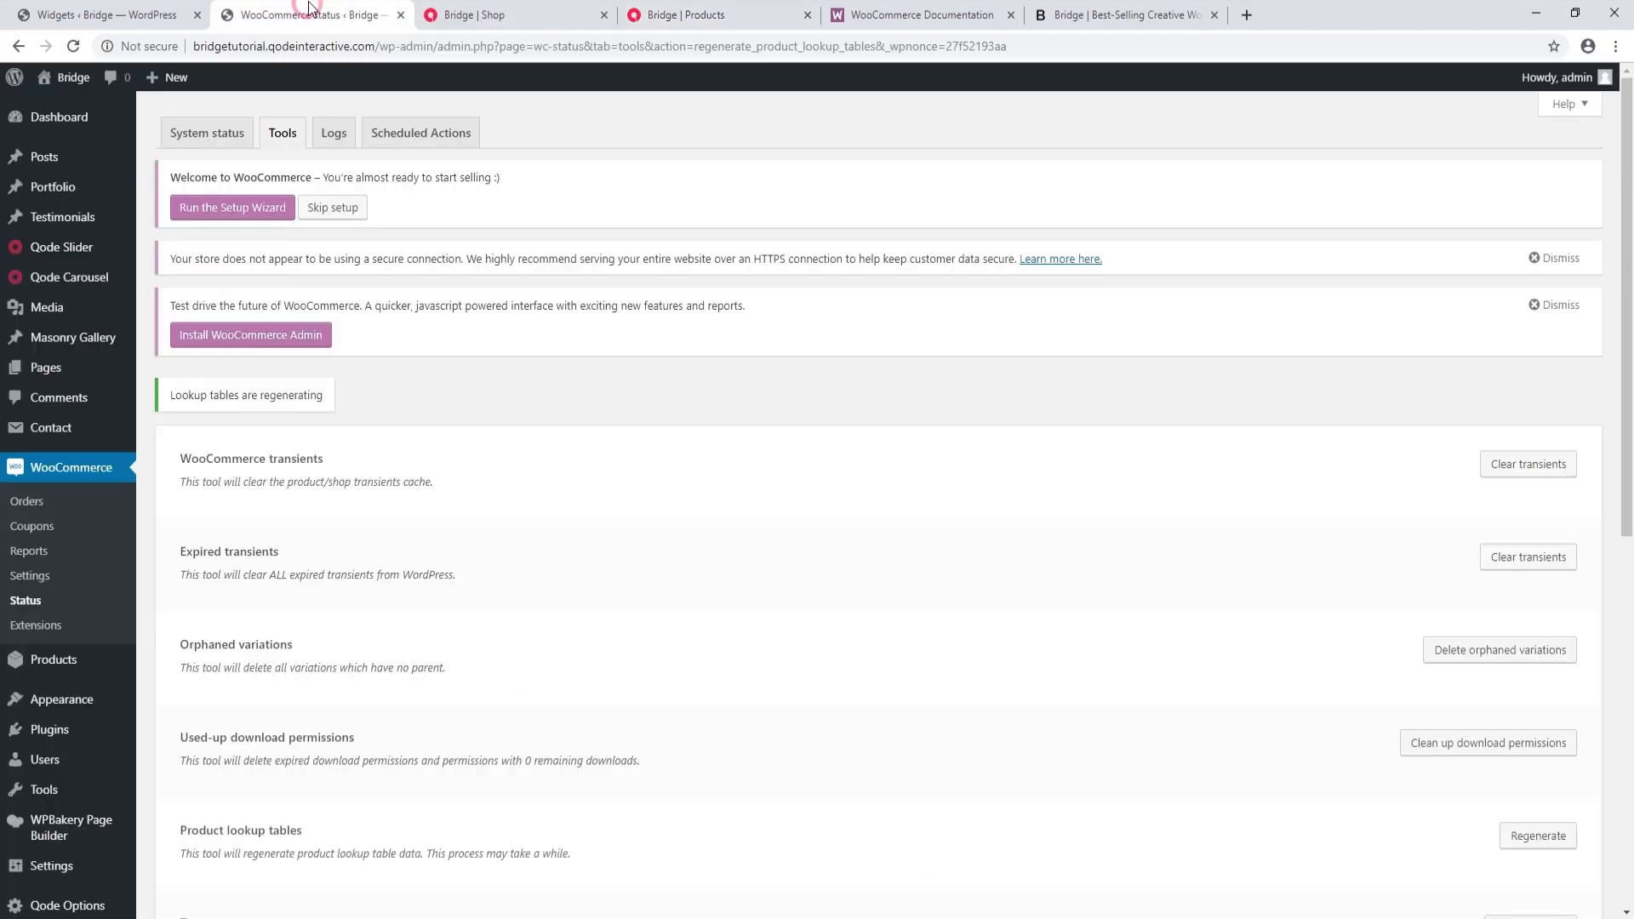
pyautogui.click(168, 8)
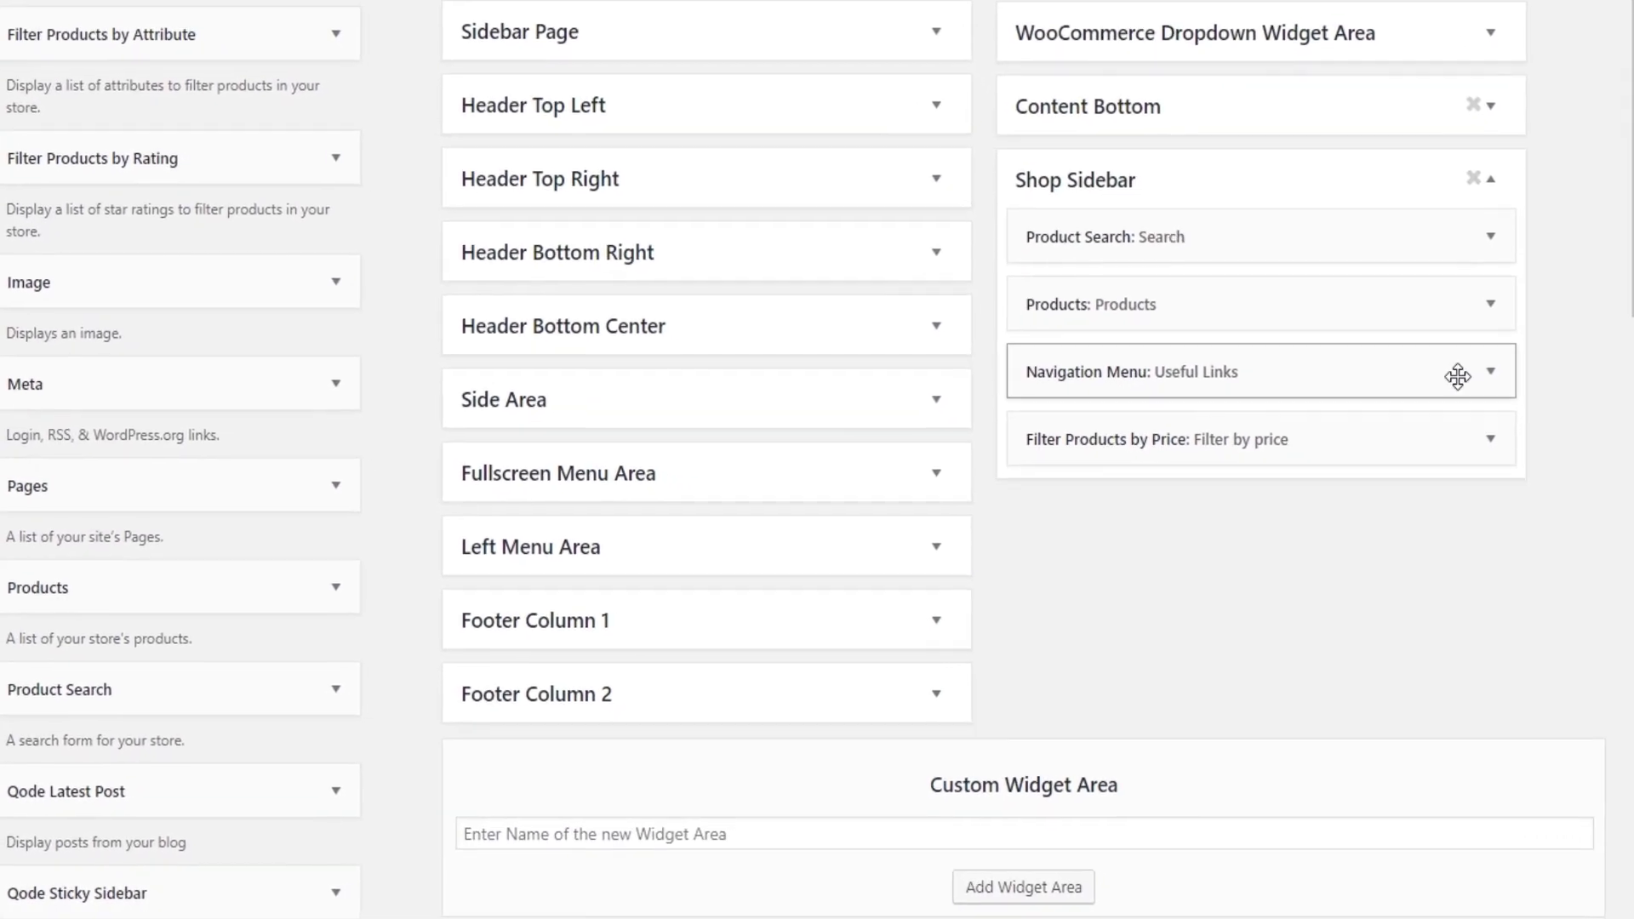
pyautogui.click(1495, 399)
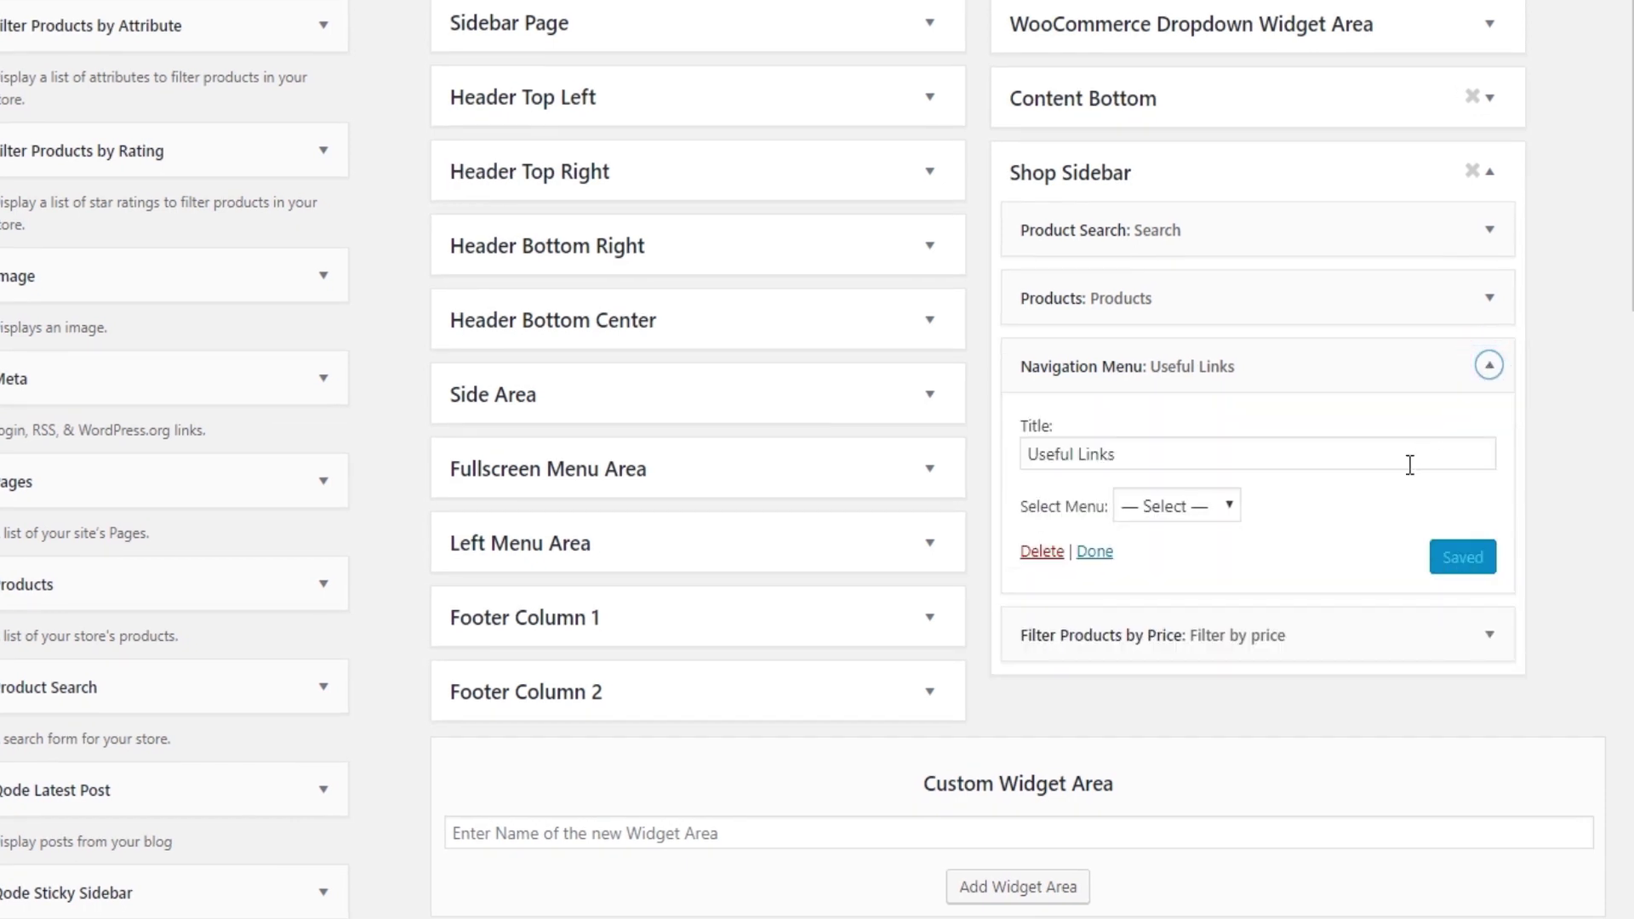
pyautogui.click(1208, 509)
pyautogui.click(1191, 611)
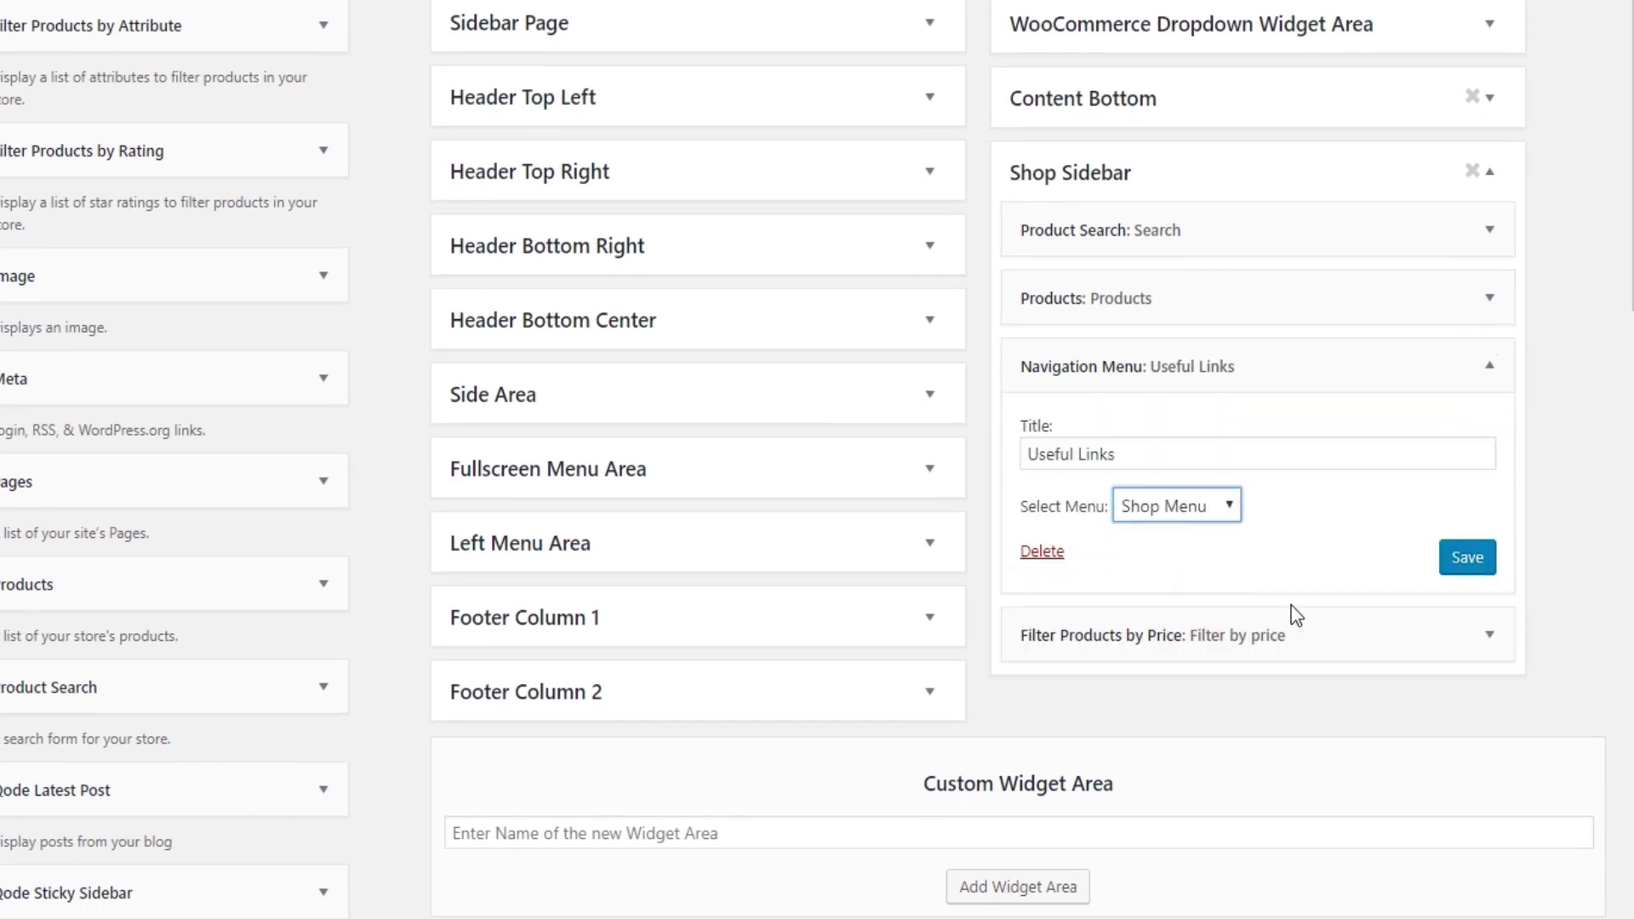
pyautogui.click(1466, 558)
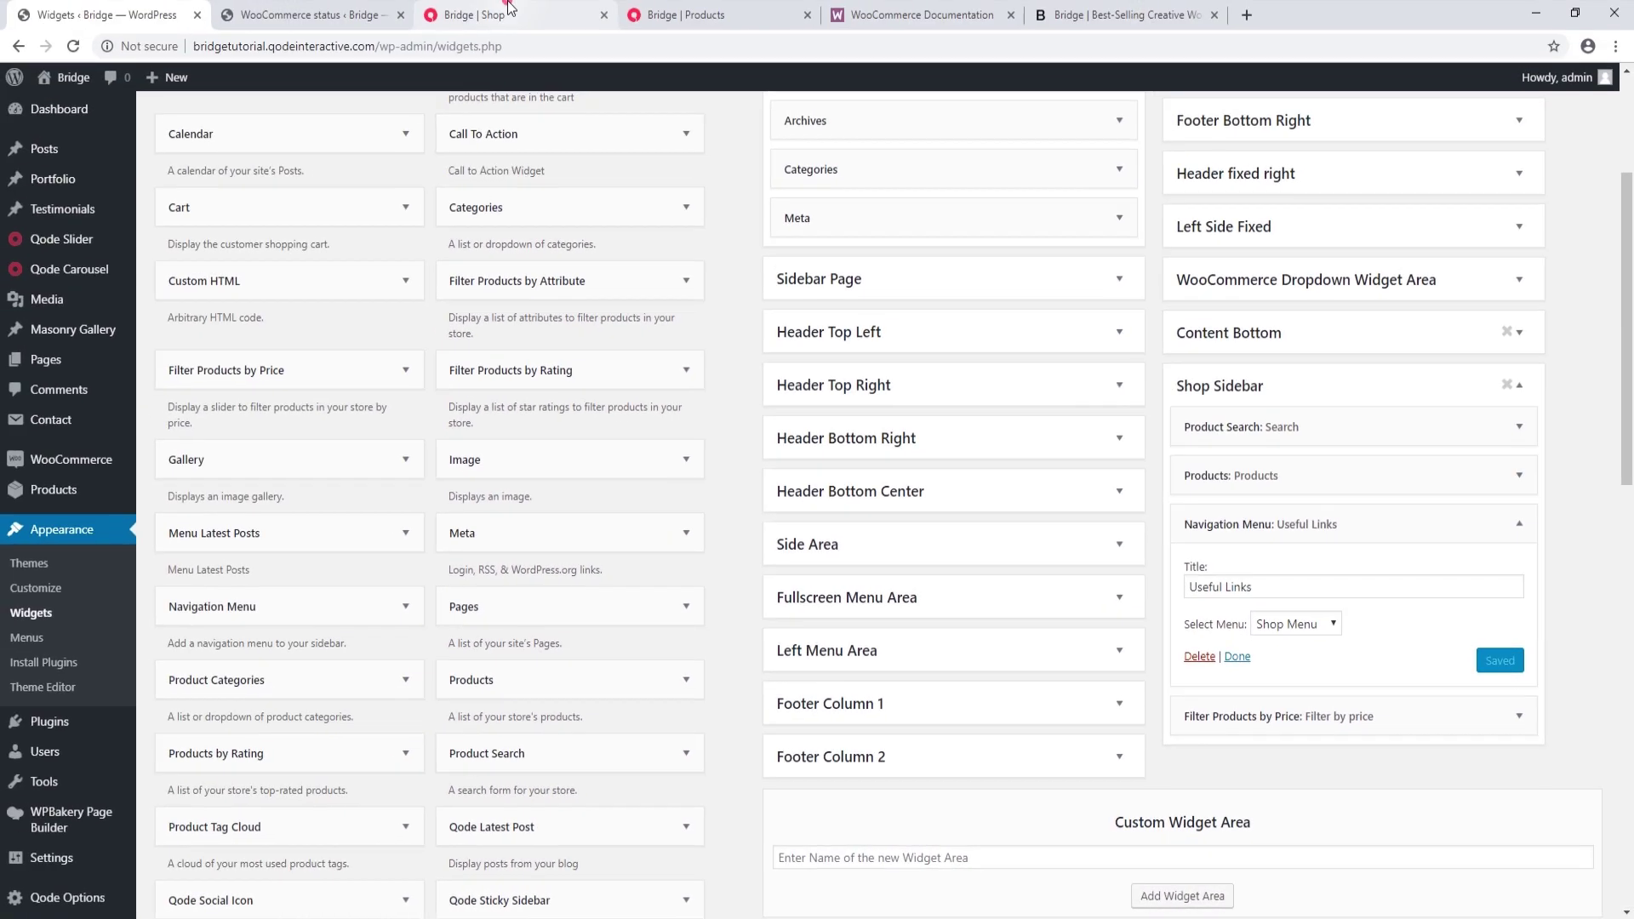
pyautogui.click(474, 14)
pyautogui.click(73, 46)
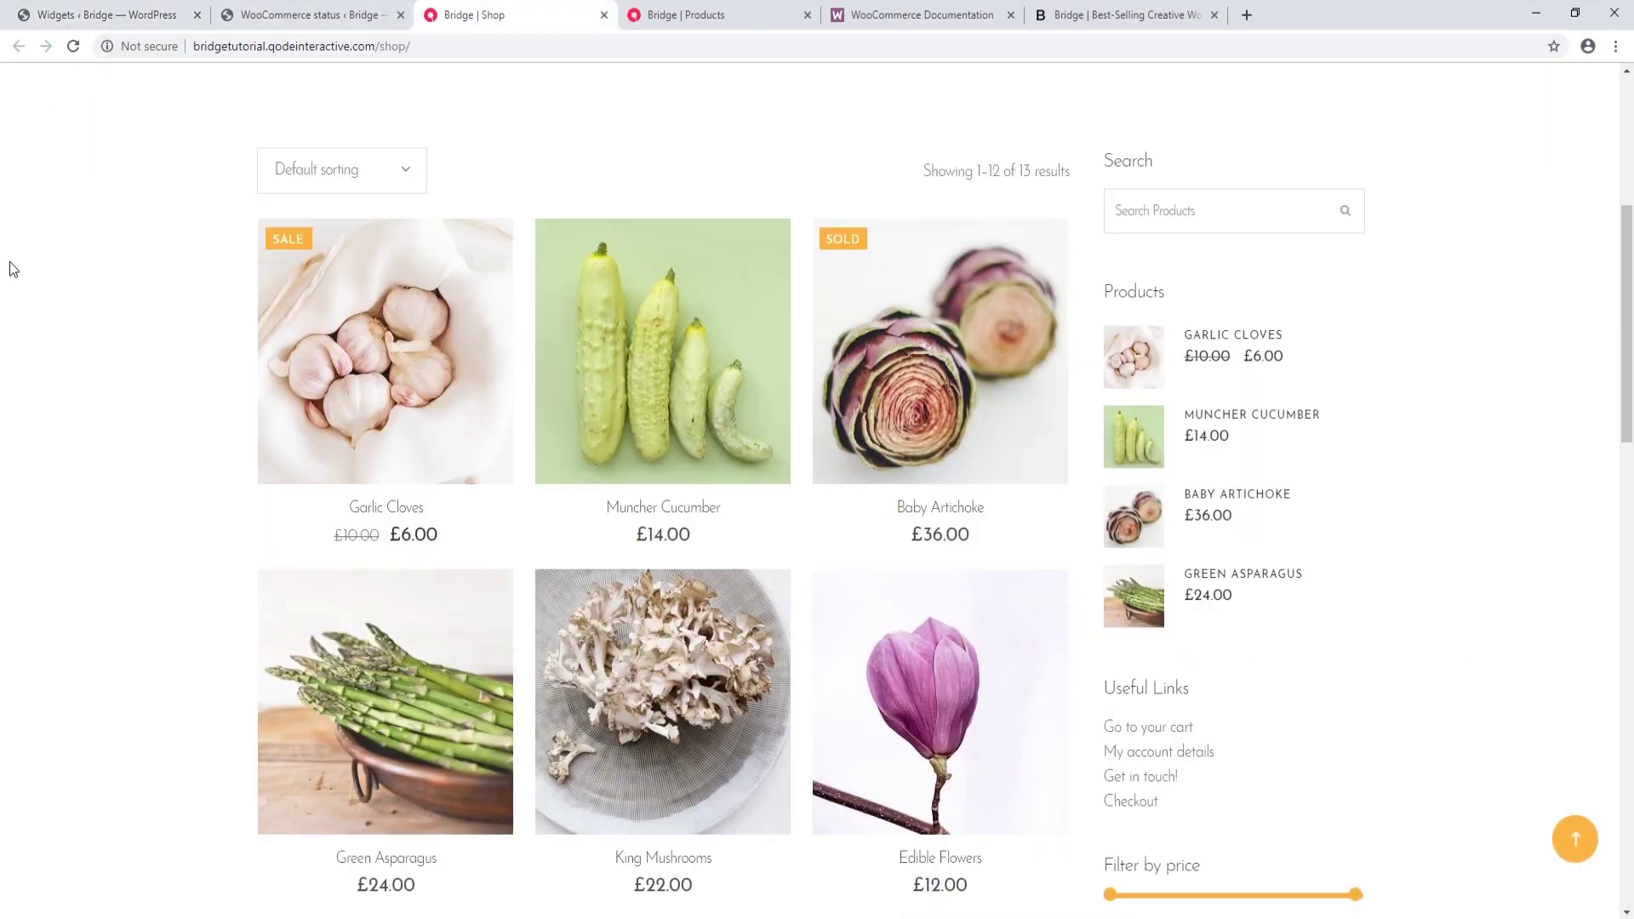
pyautogui.scroll(-4, 34, 268)
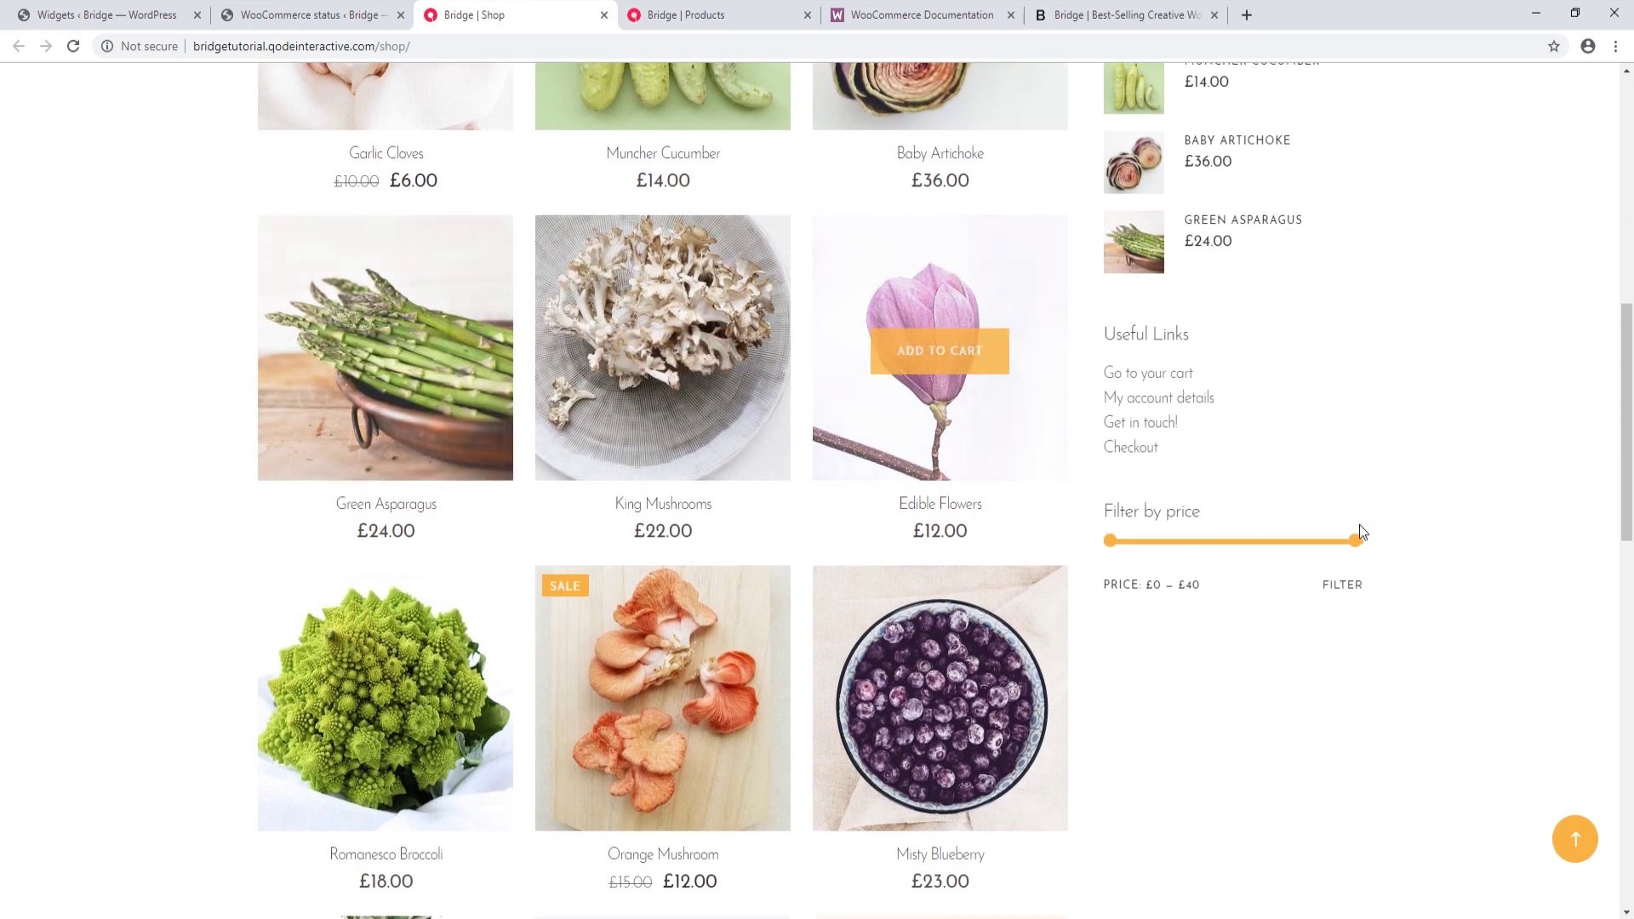
# - Reload the Shop page with F5 and open the HOME link in a new tab
pyautogui.moveTo(1631, 491); pyautogui.dragTo(1628, 434)
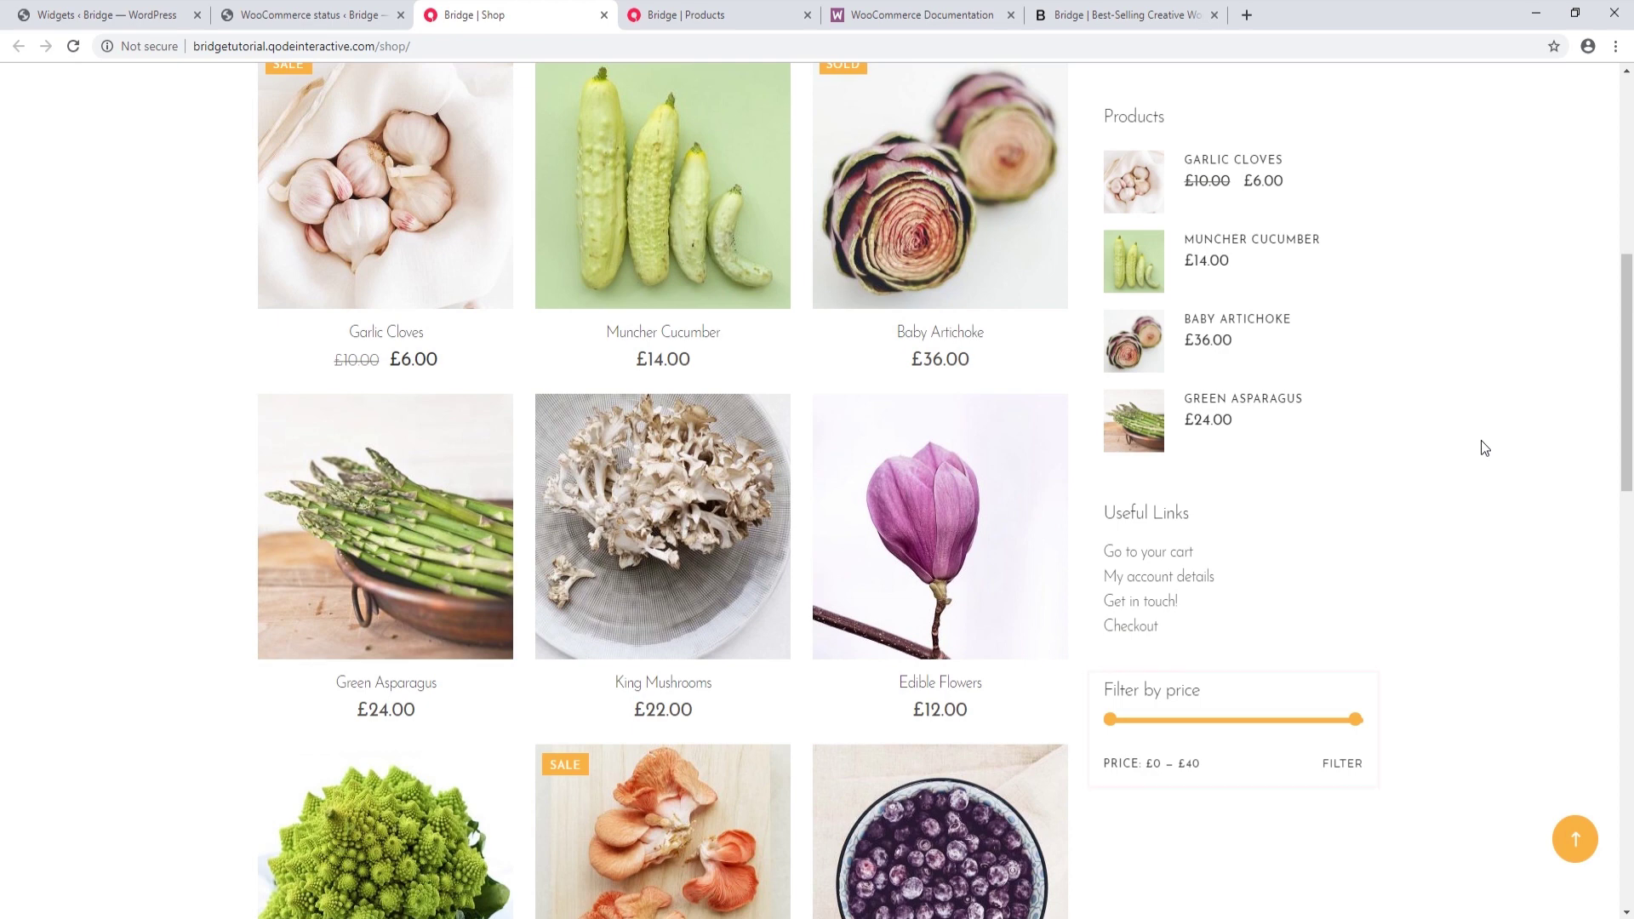
pyautogui.scroll(8, 1418, 477)
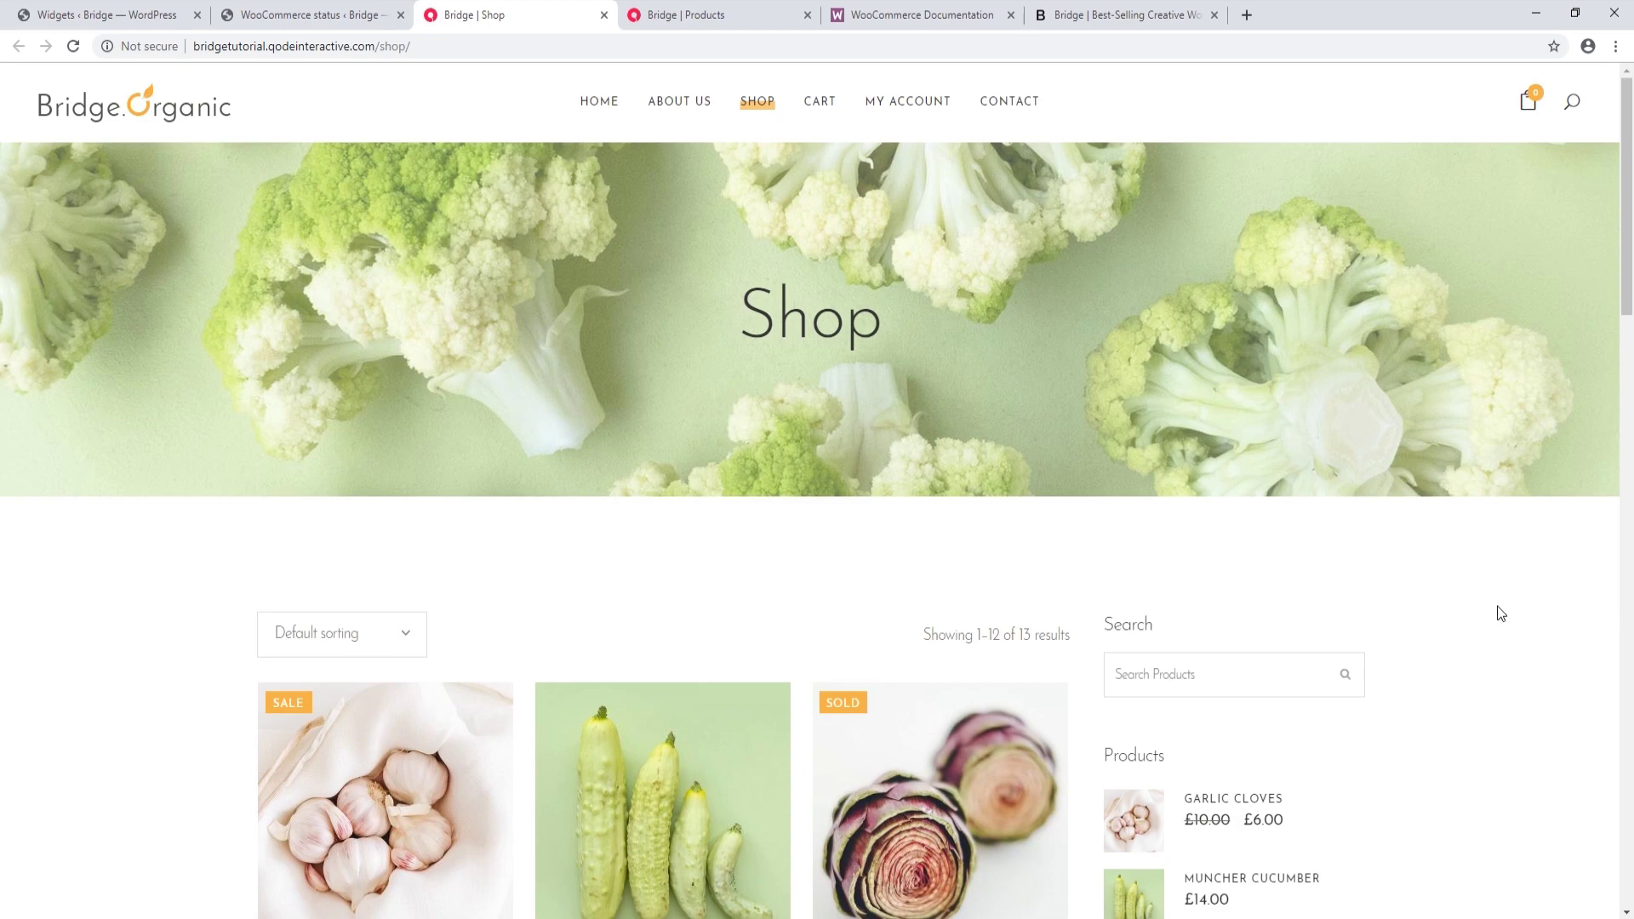
pyautogui.scroll(-1, 1468, 635)
pyautogui.scroll(-10, 1468, 635)
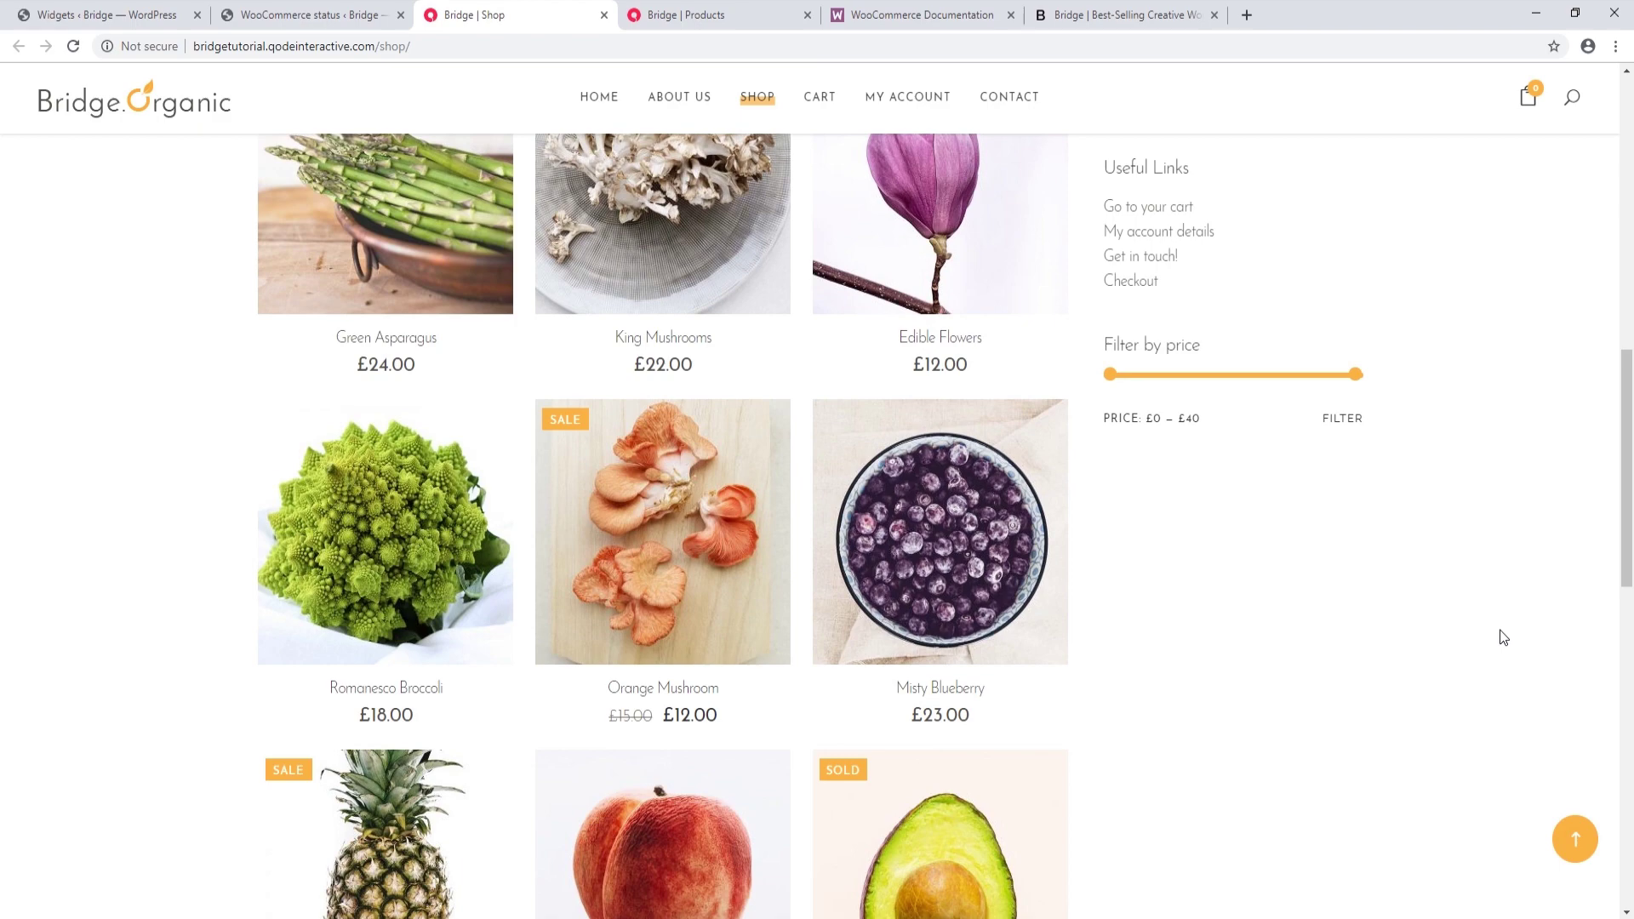
pyautogui.press('F5')
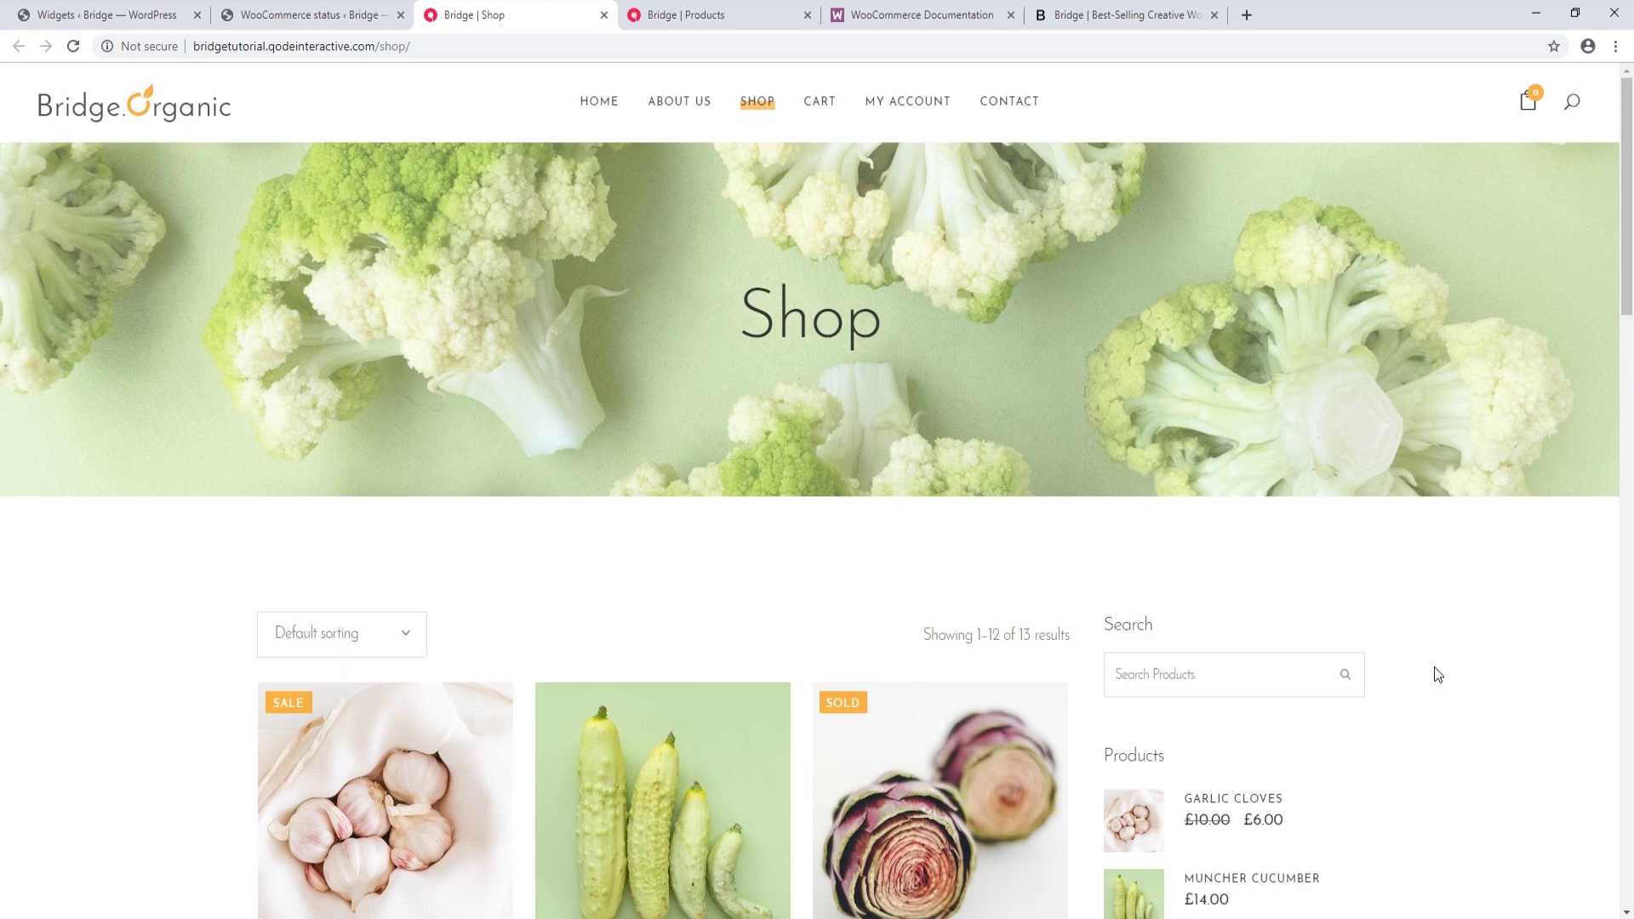
pyautogui.middleClick(601, 107)
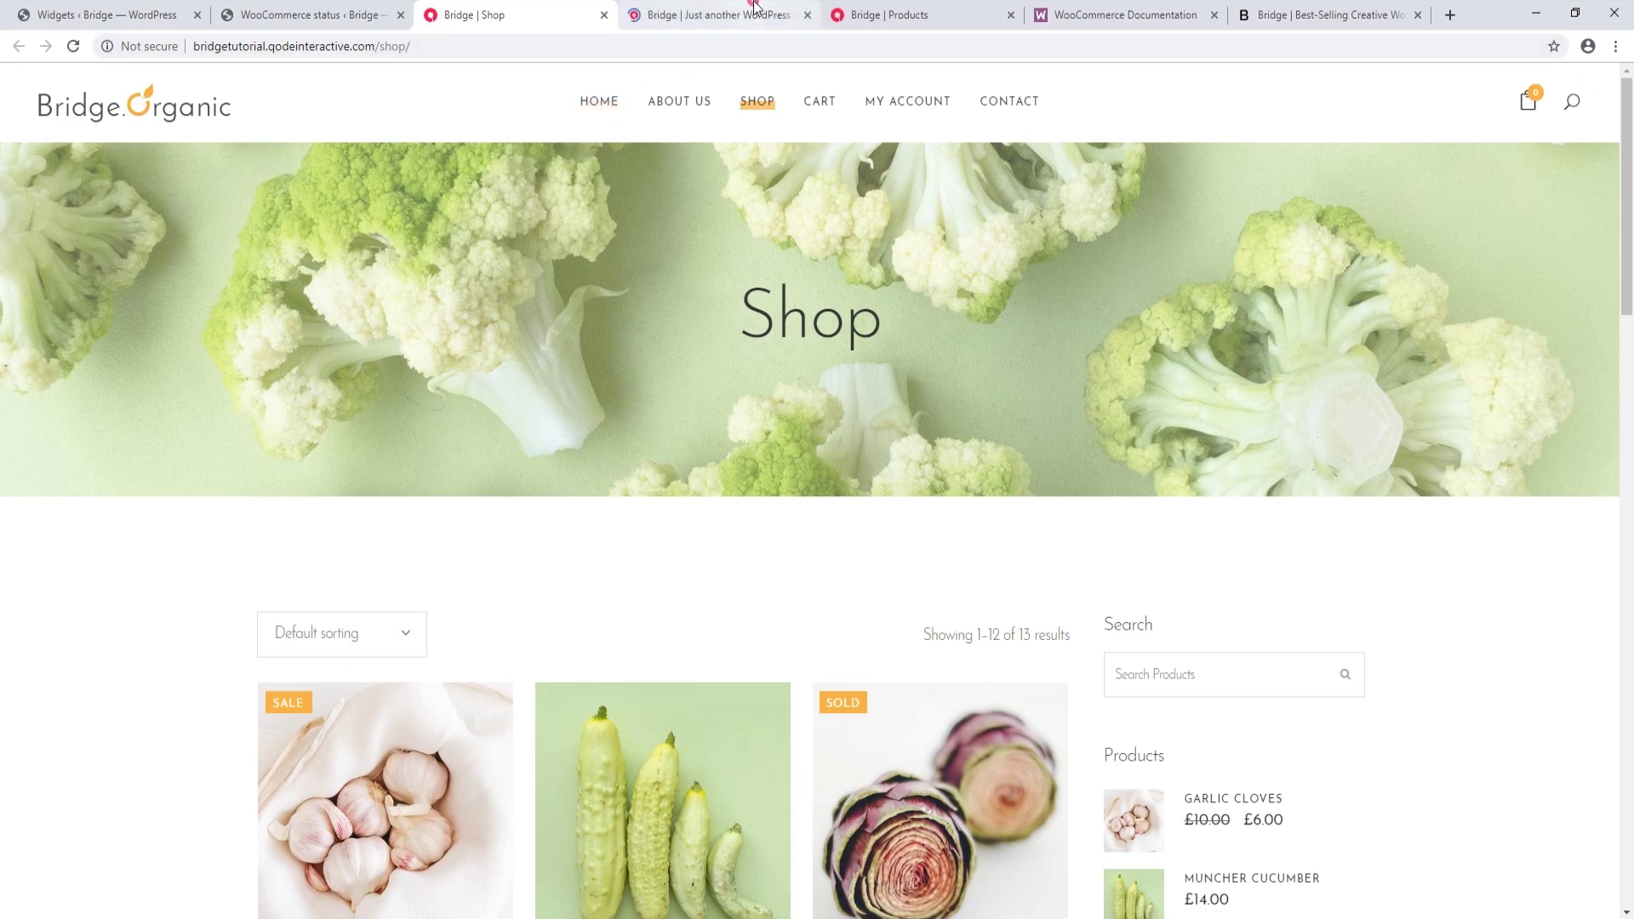
# - View the home page's Fresh Vegetables products, like Garlic Cloves at £6.00, then return to admin
pyautogui.click(755, 9)
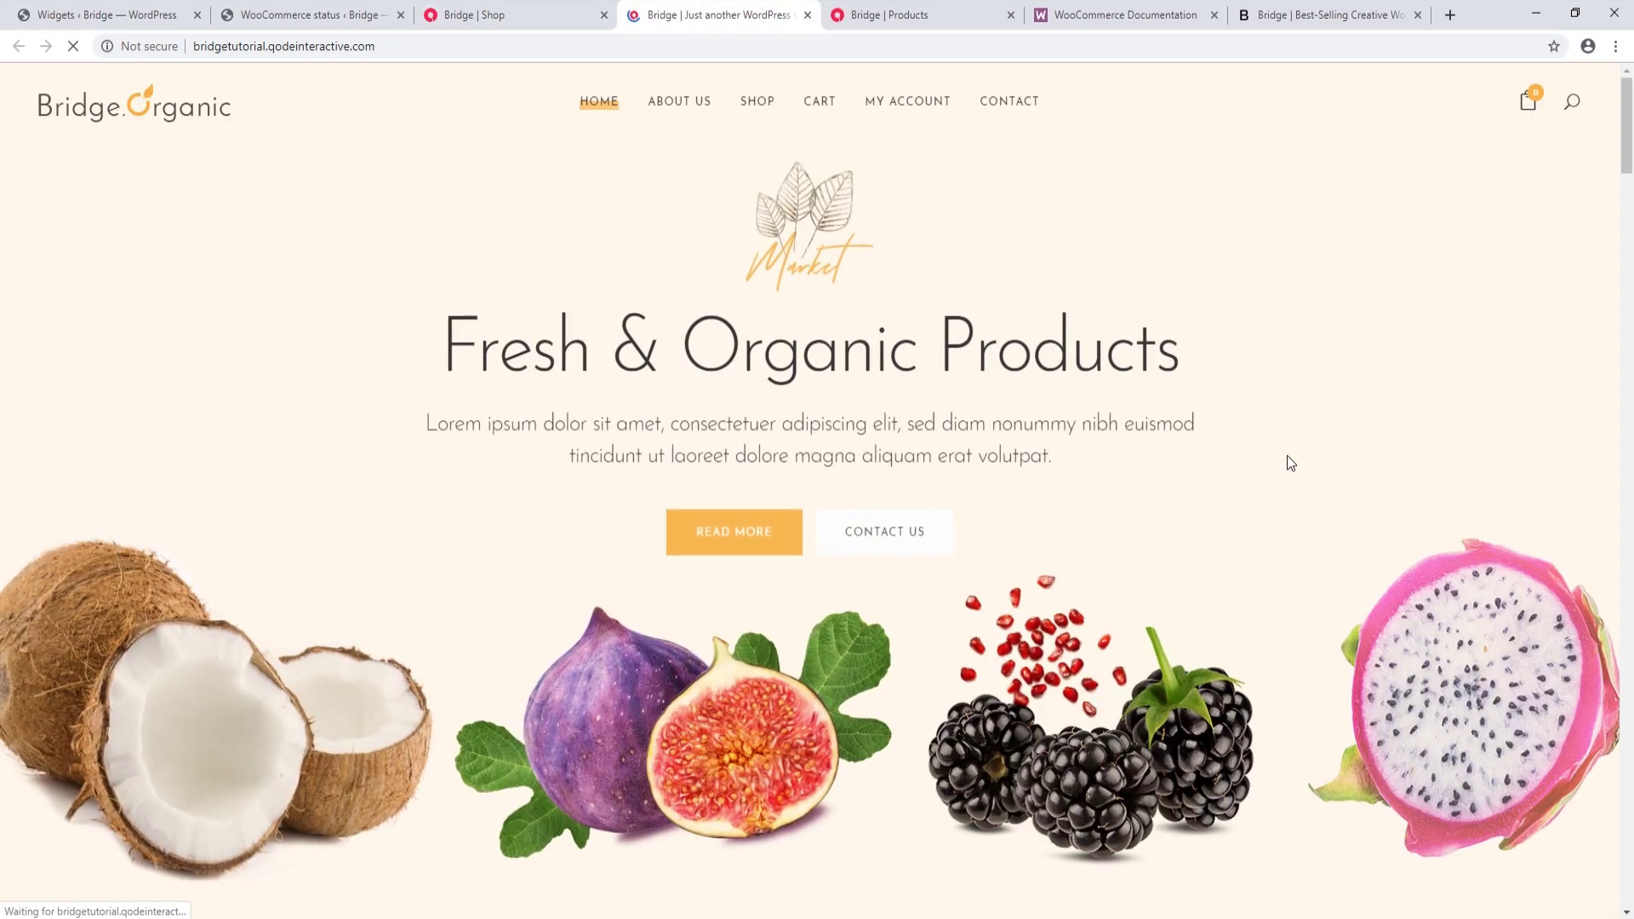
pyautogui.scroll(-10, 1253, 483)
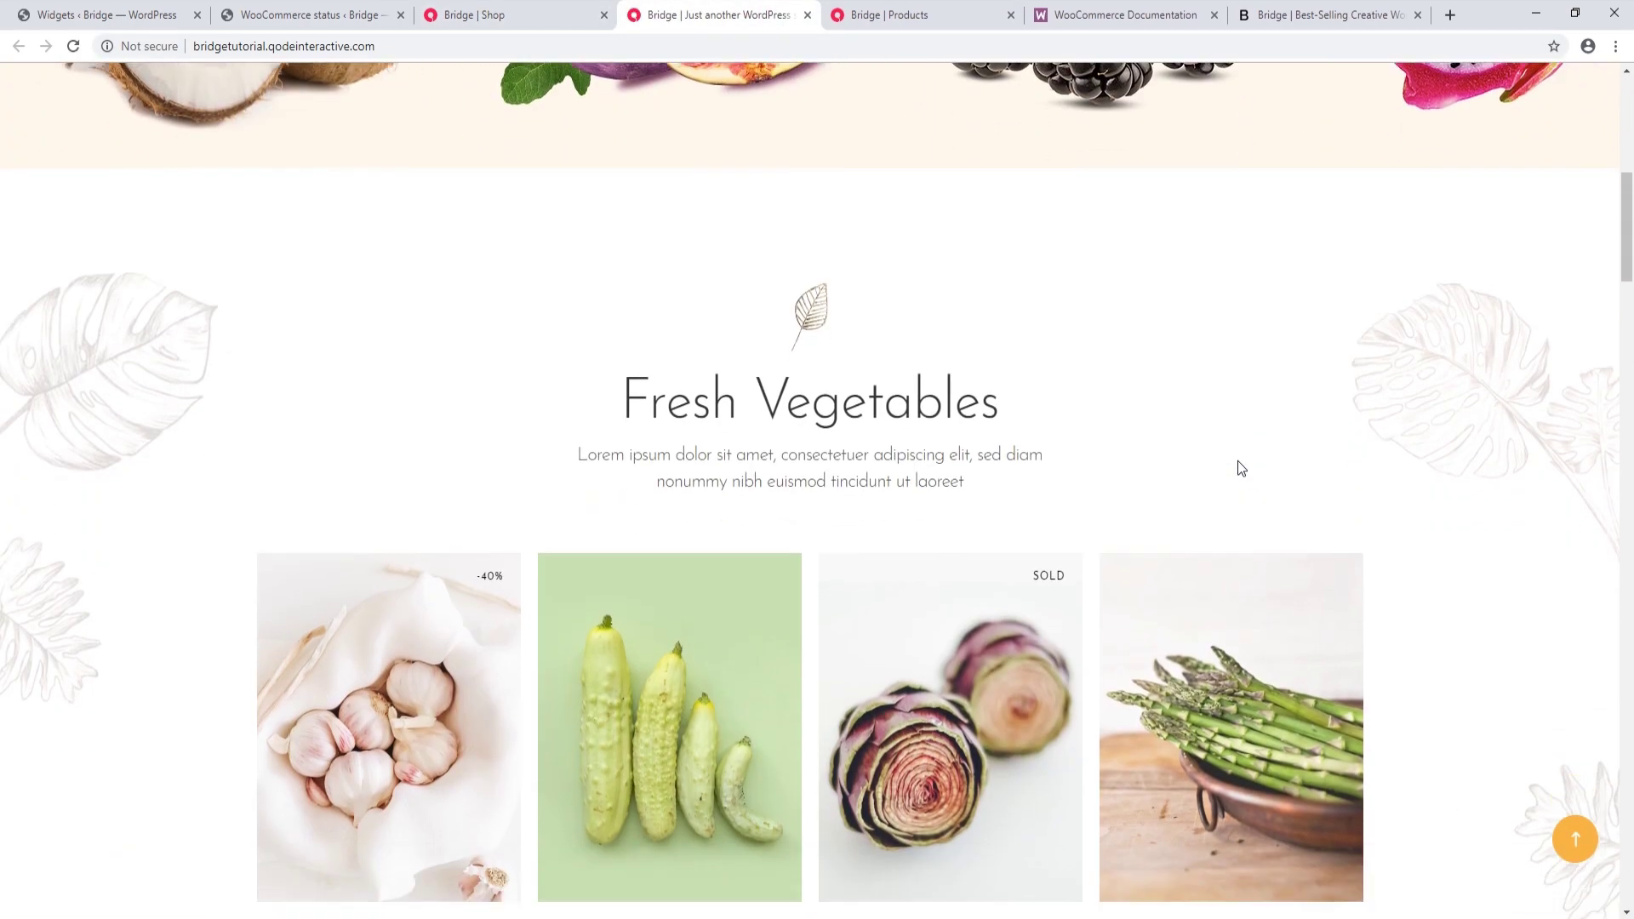
pyautogui.scroll(-8, 1239, 466)
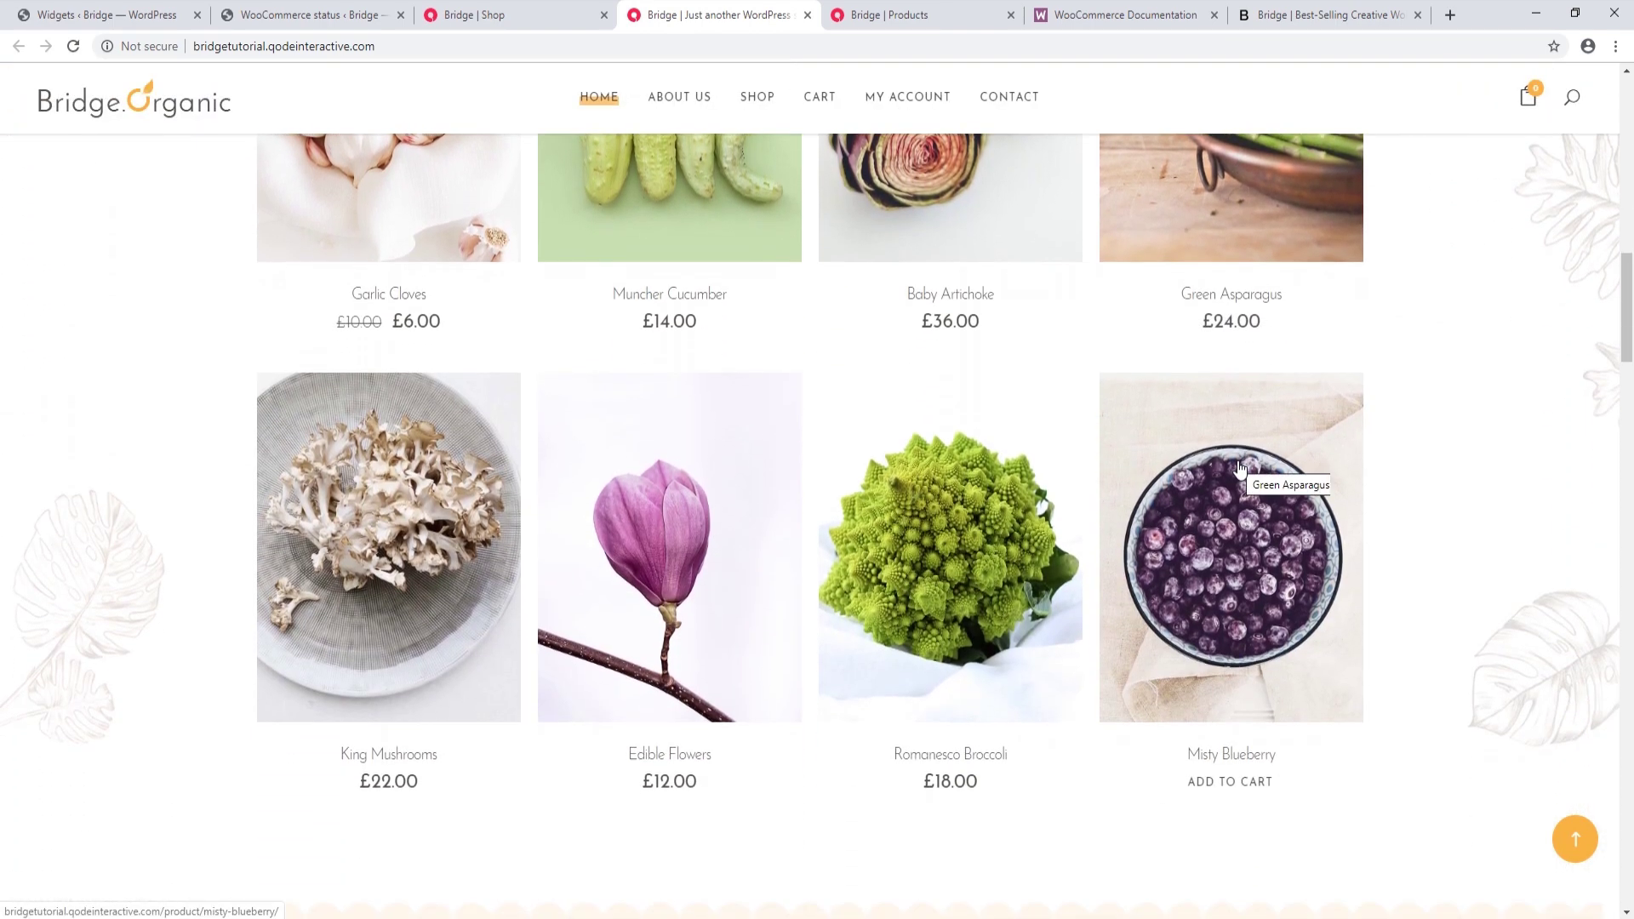
pyautogui.scroll(8, 1238, 460)
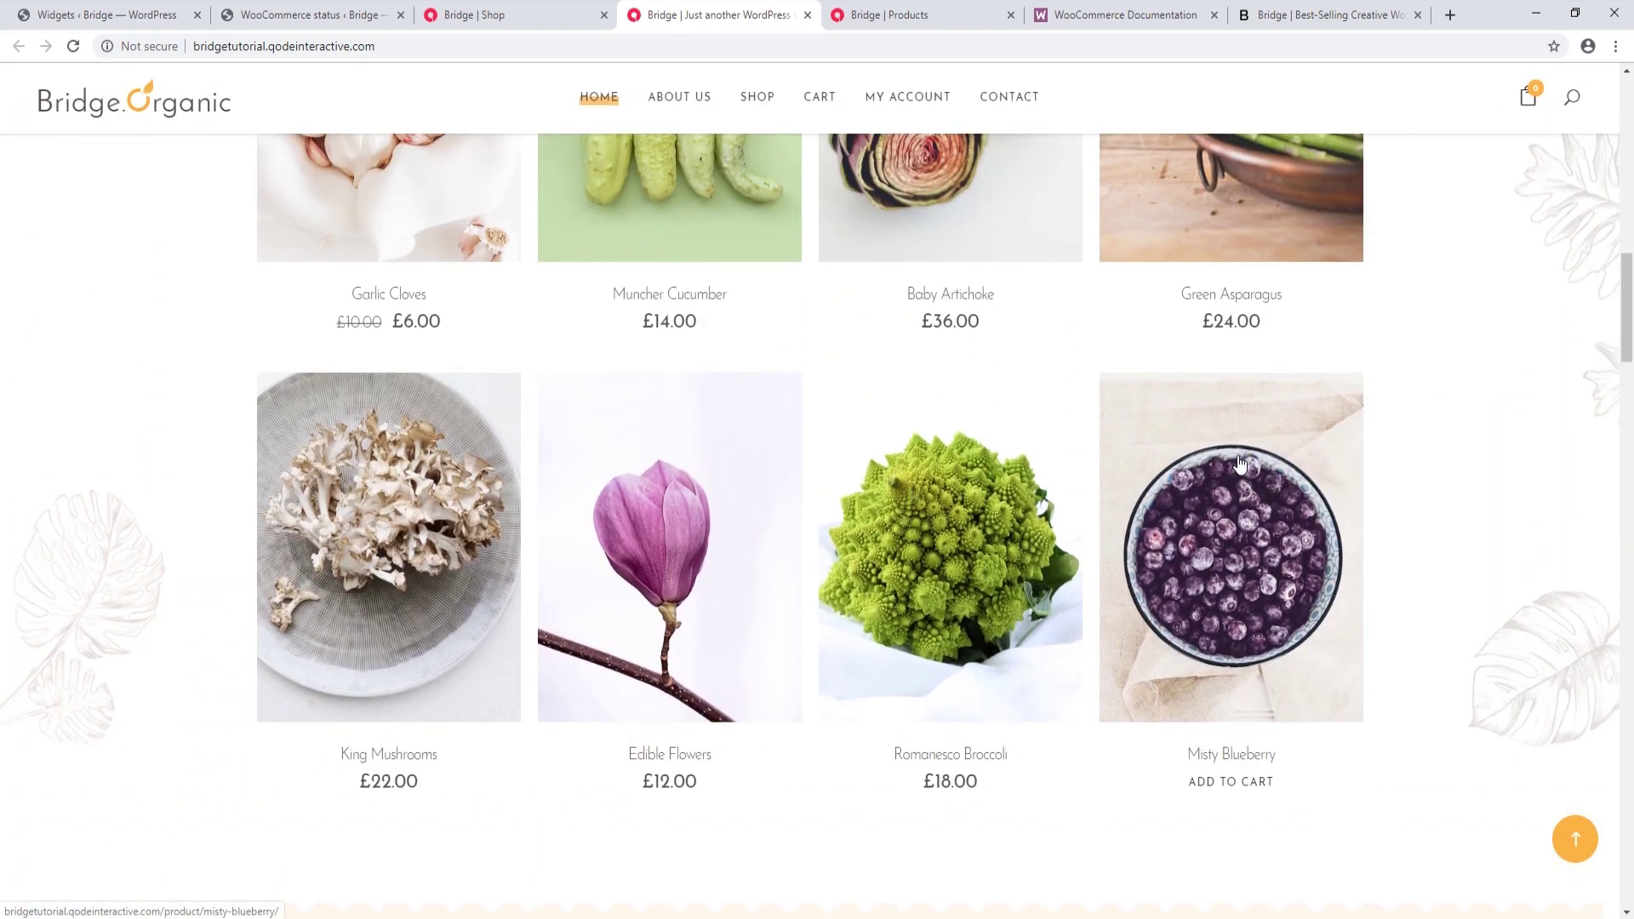
pyautogui.scroll(1, 1239, 463)
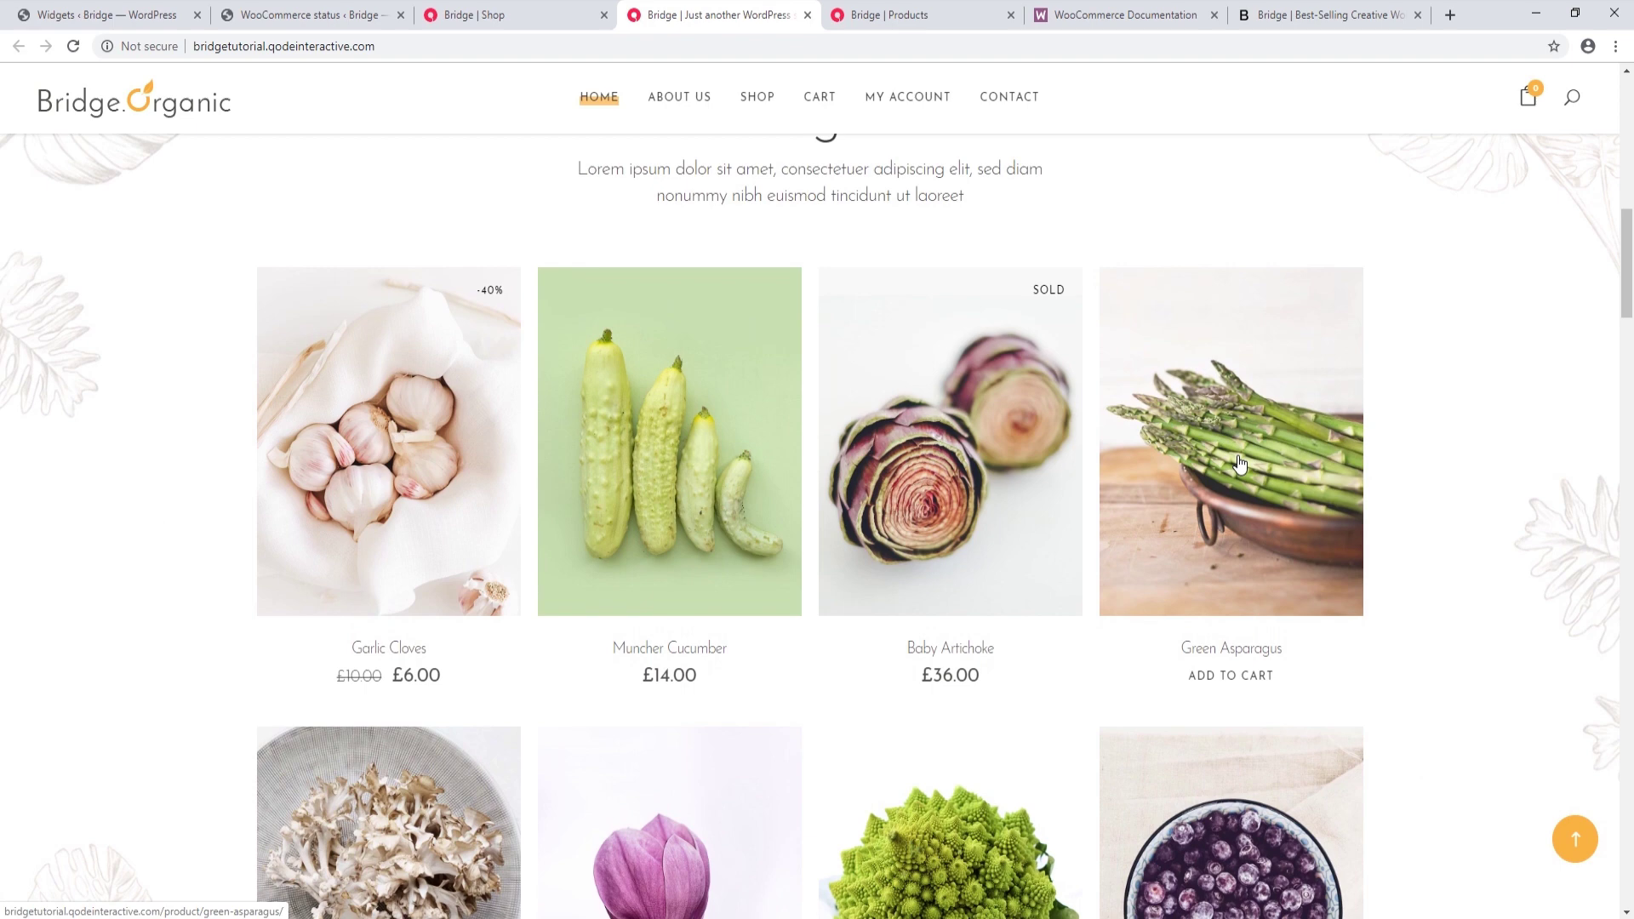
pyautogui.click(312, 7)
# - Check the Home page's Product List settings (Standard, four columns) unchanged, then return to the Shop tab
pyautogui.click(50, 375)
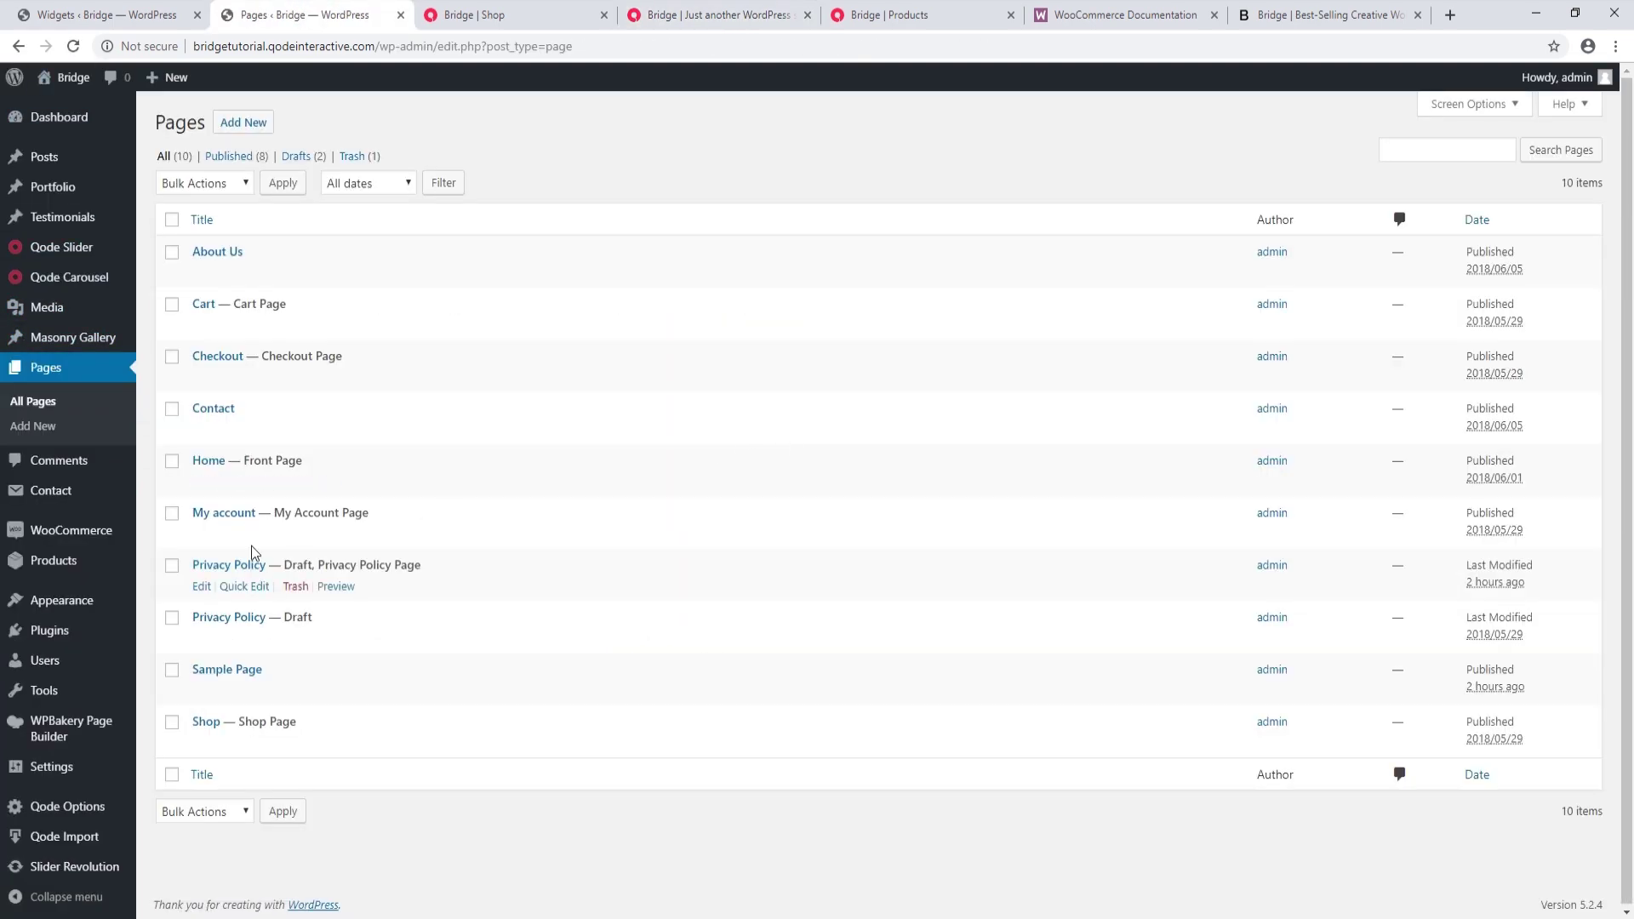
pyautogui.click(202, 460)
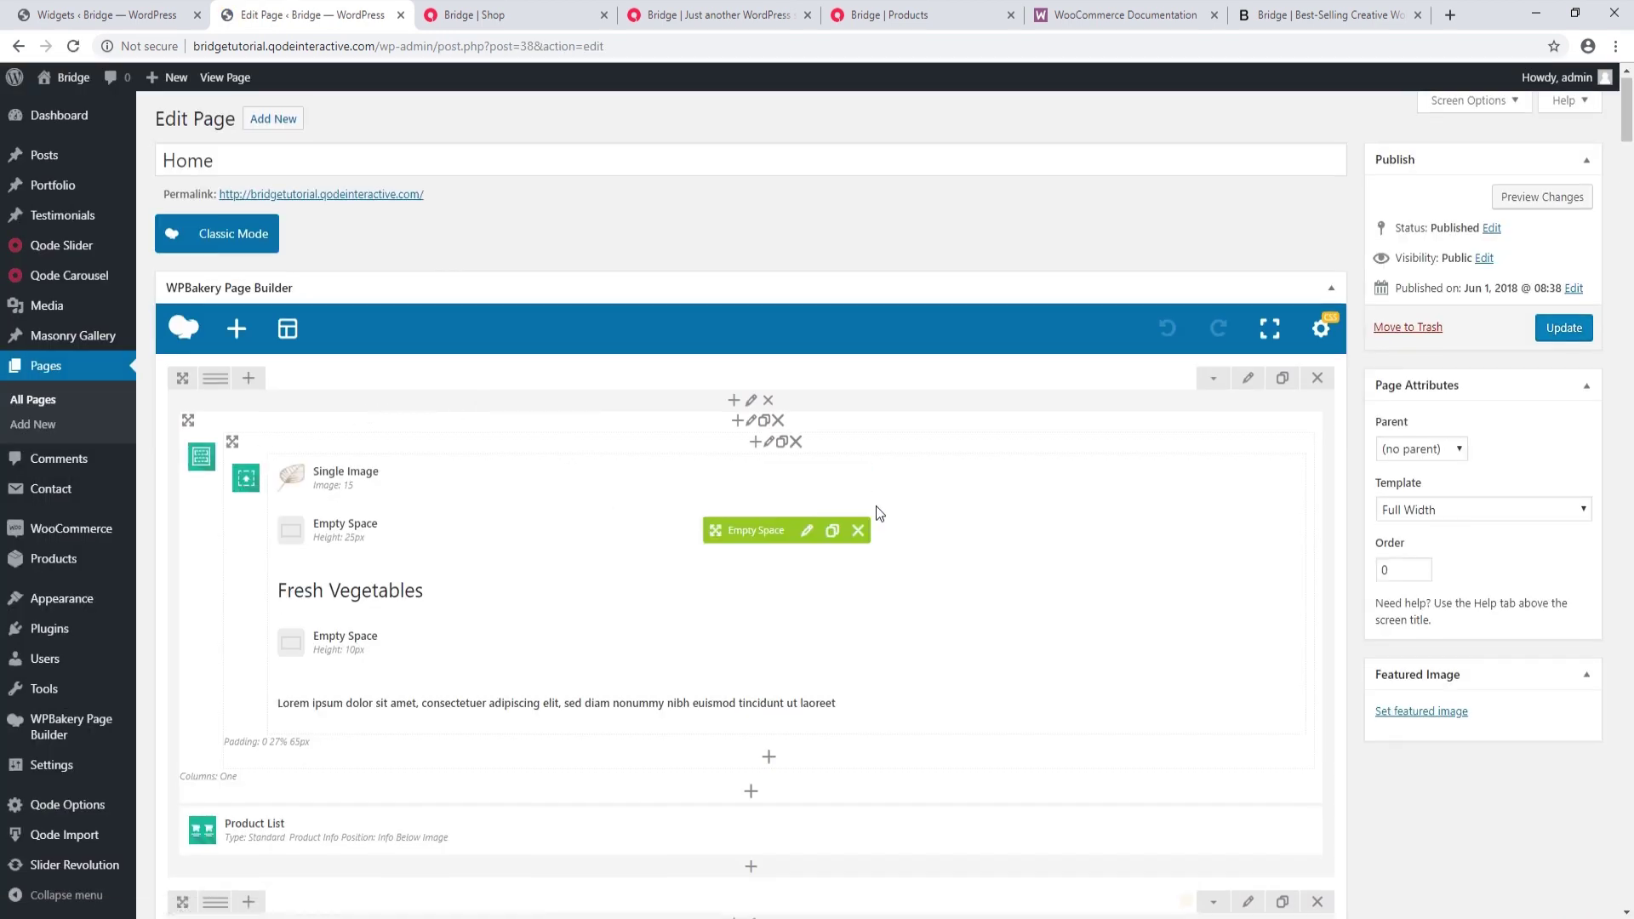
pyautogui.scroll(-3, 876, 507)
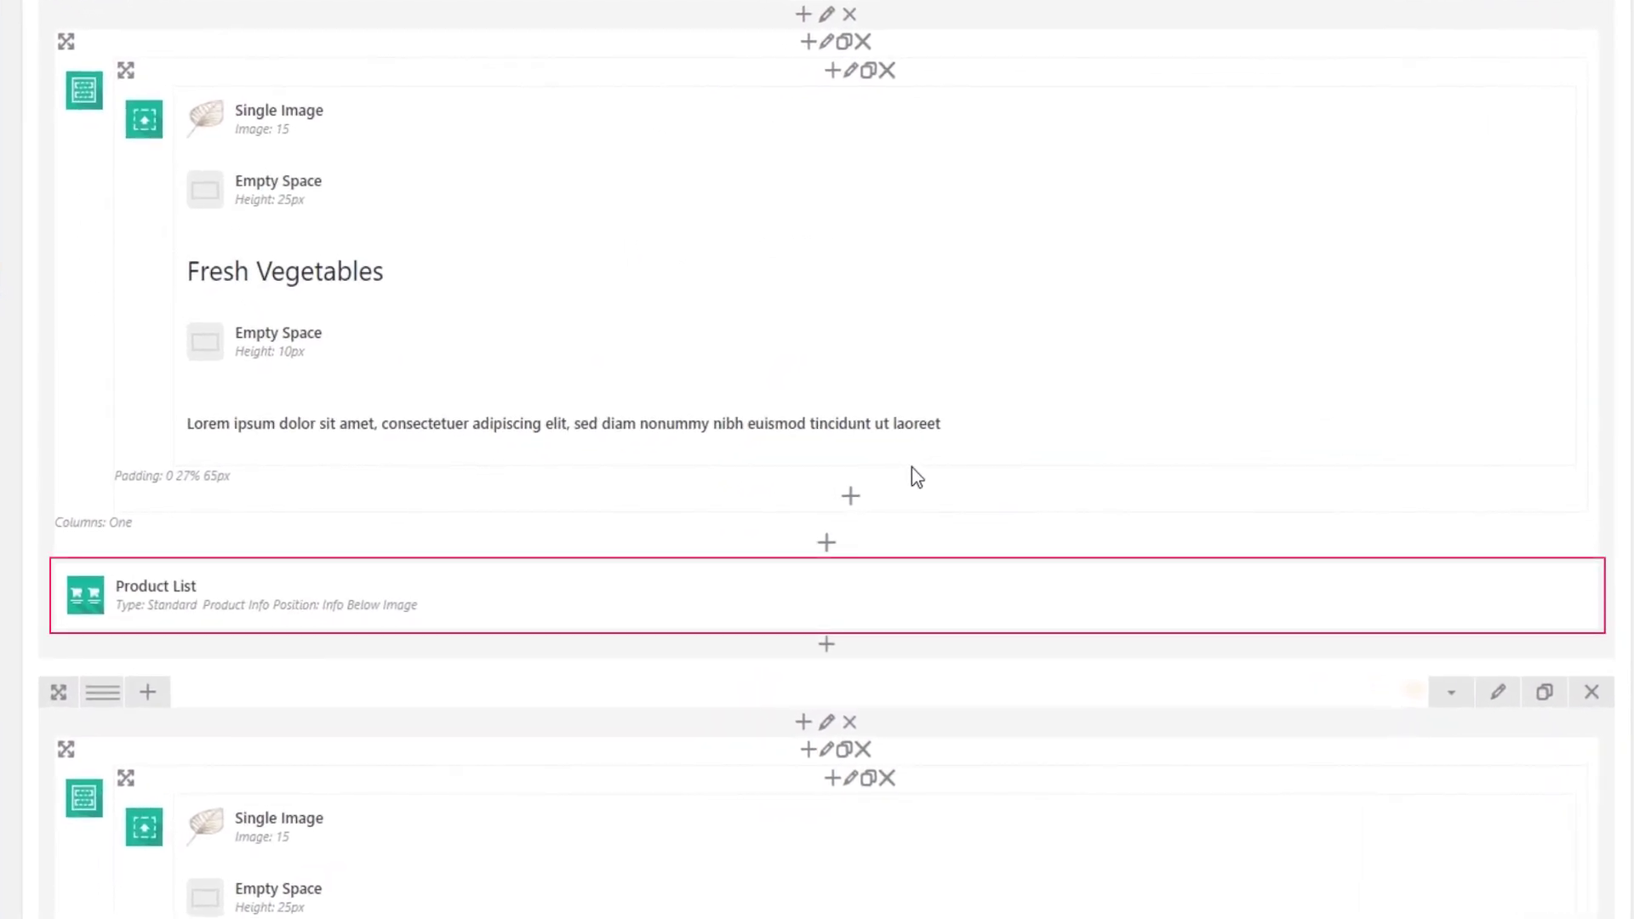
pyautogui.click(848, 601)
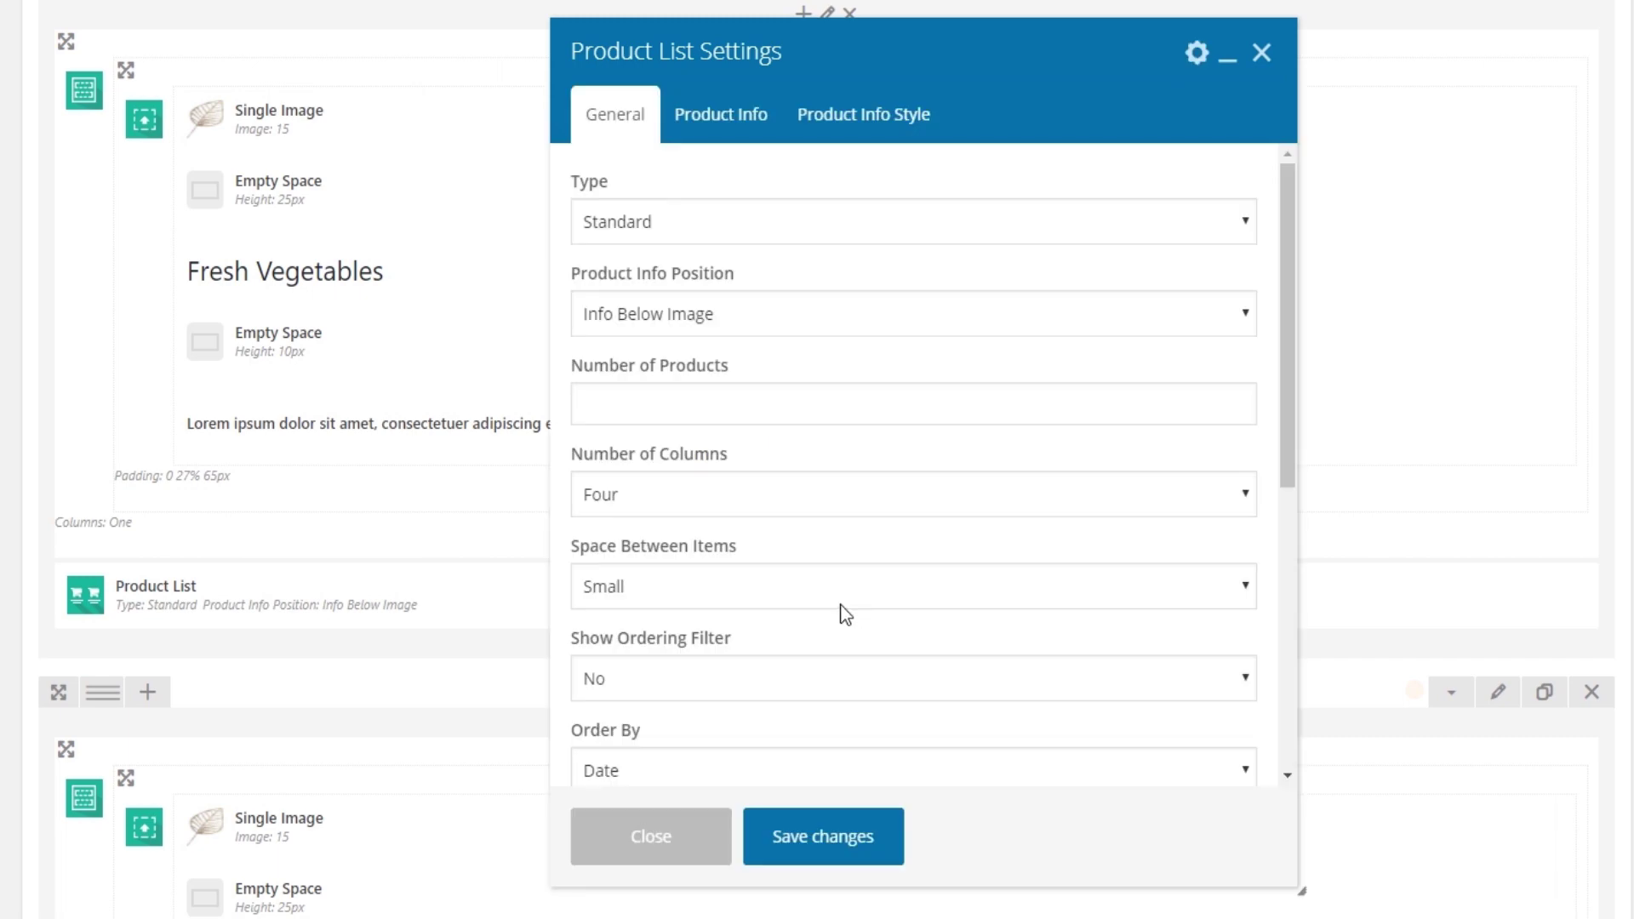
pyautogui.click(667, 845)
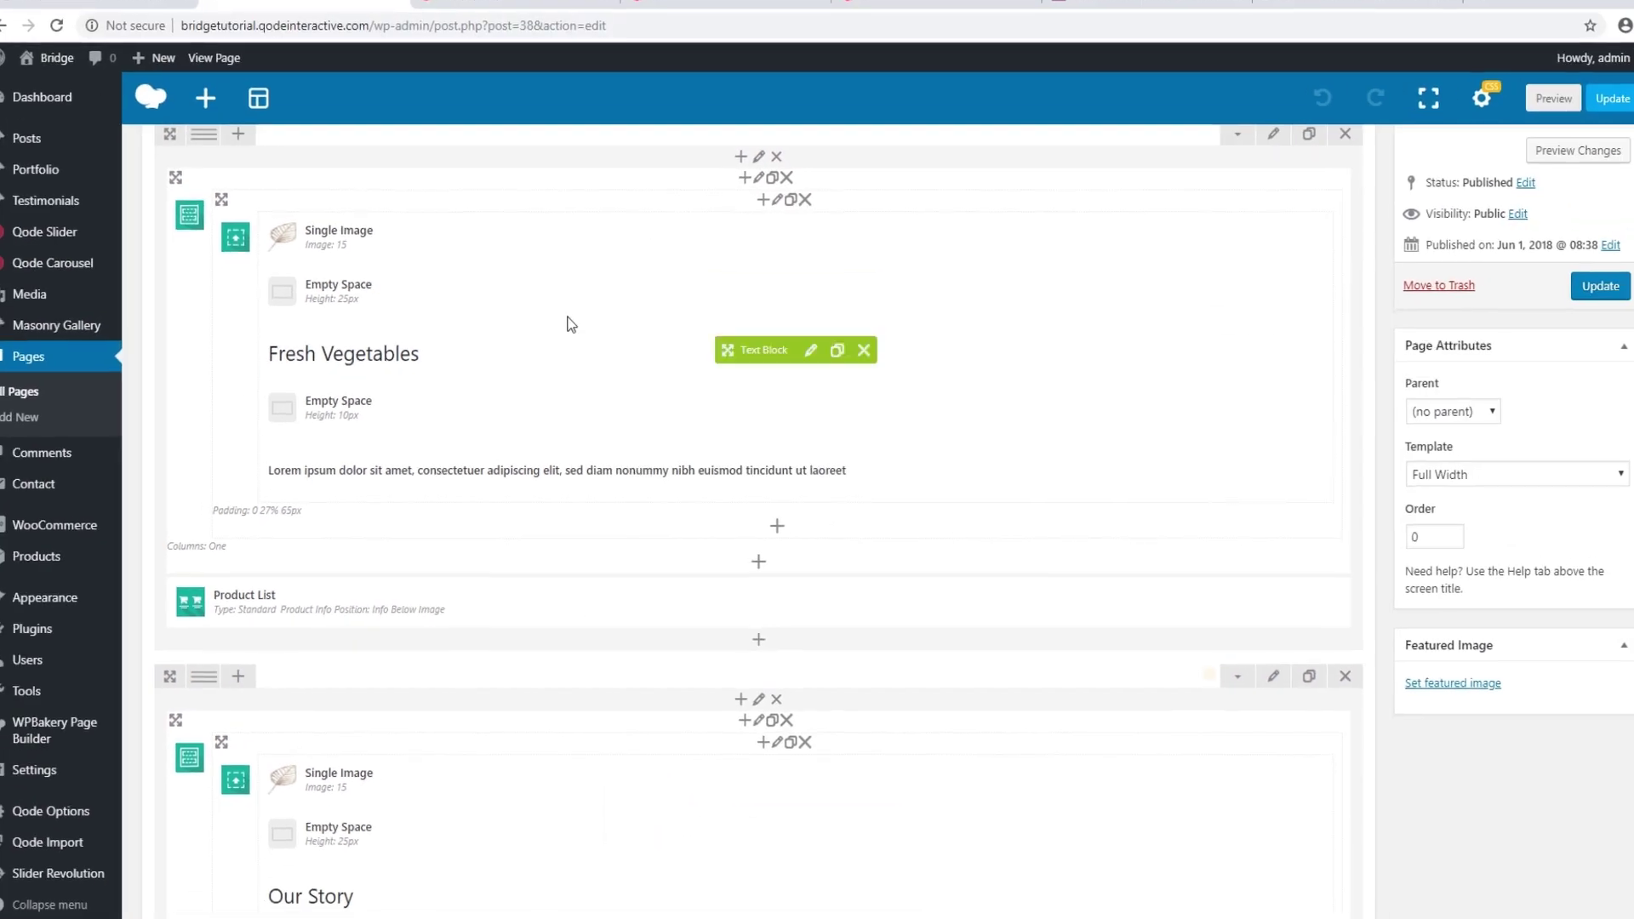
pyautogui.click(524, 19)
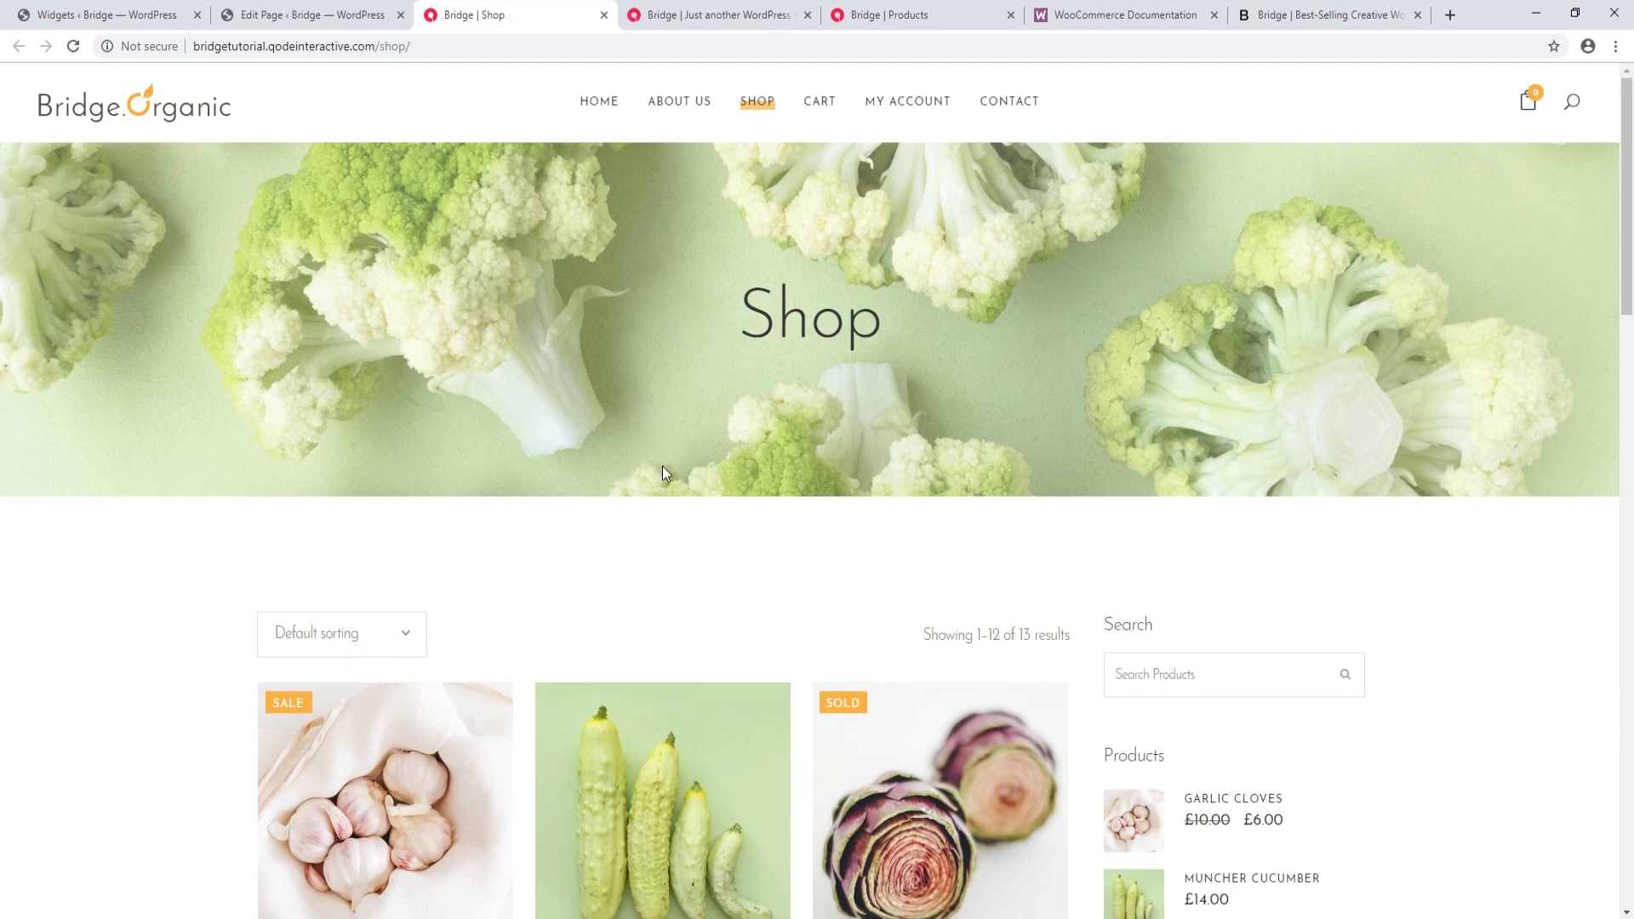
# - Scroll the Shop page, then return to the Home page's WPBakery layout with Fresh Vegetables
pyautogui.scroll(-8, 665, 475)
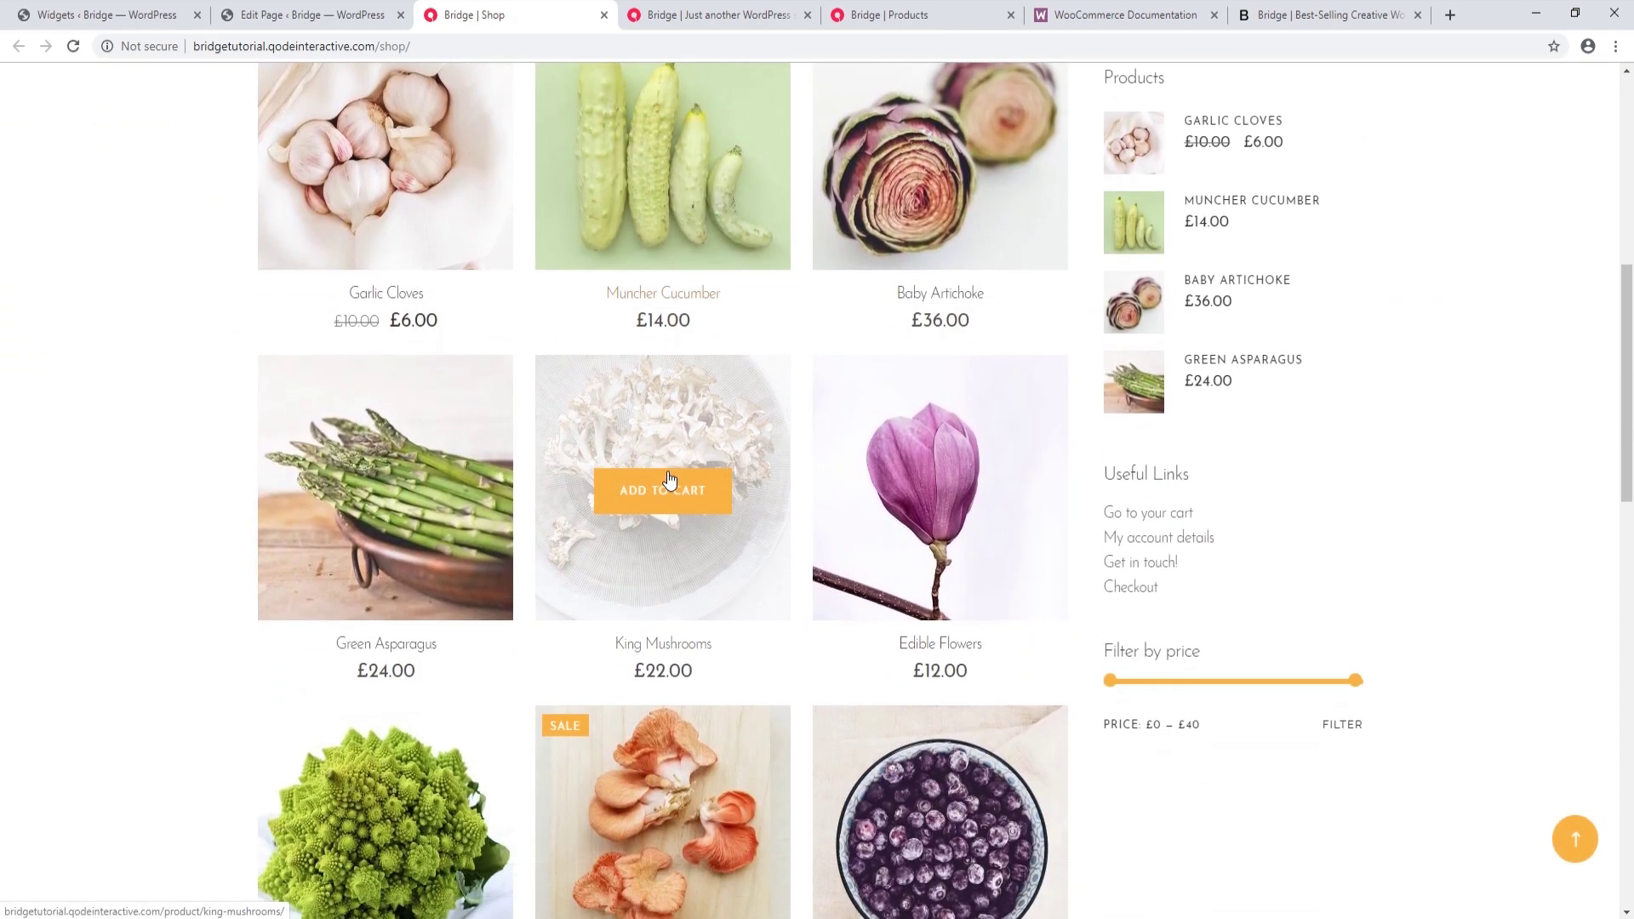
pyautogui.scroll(-10, 669, 477)
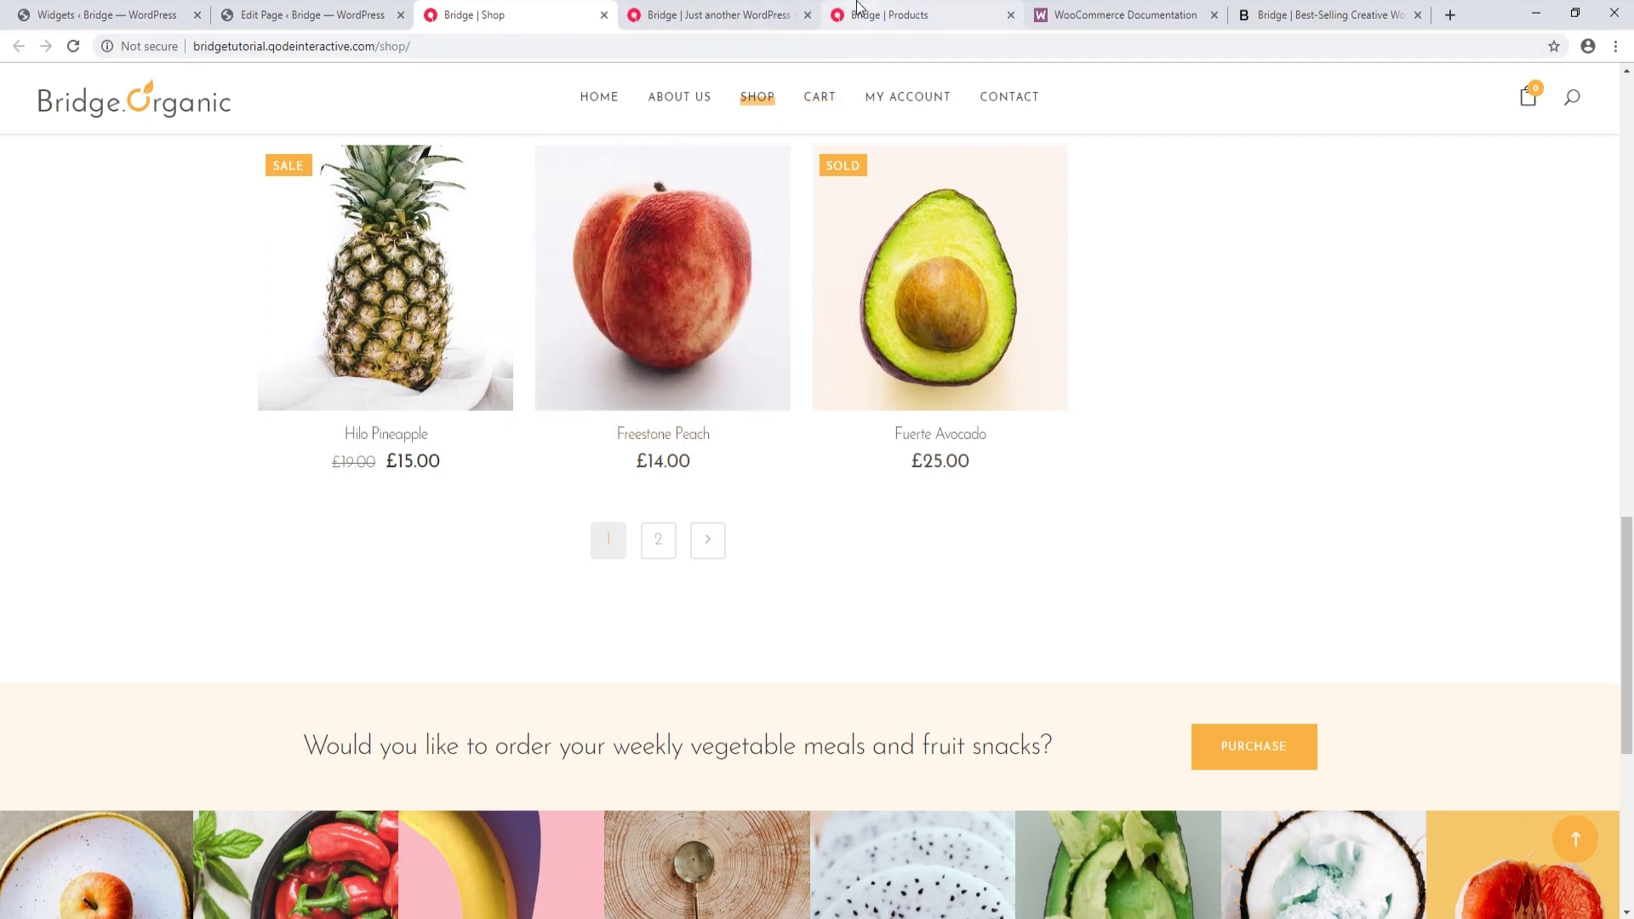
pyautogui.click(754, 11)
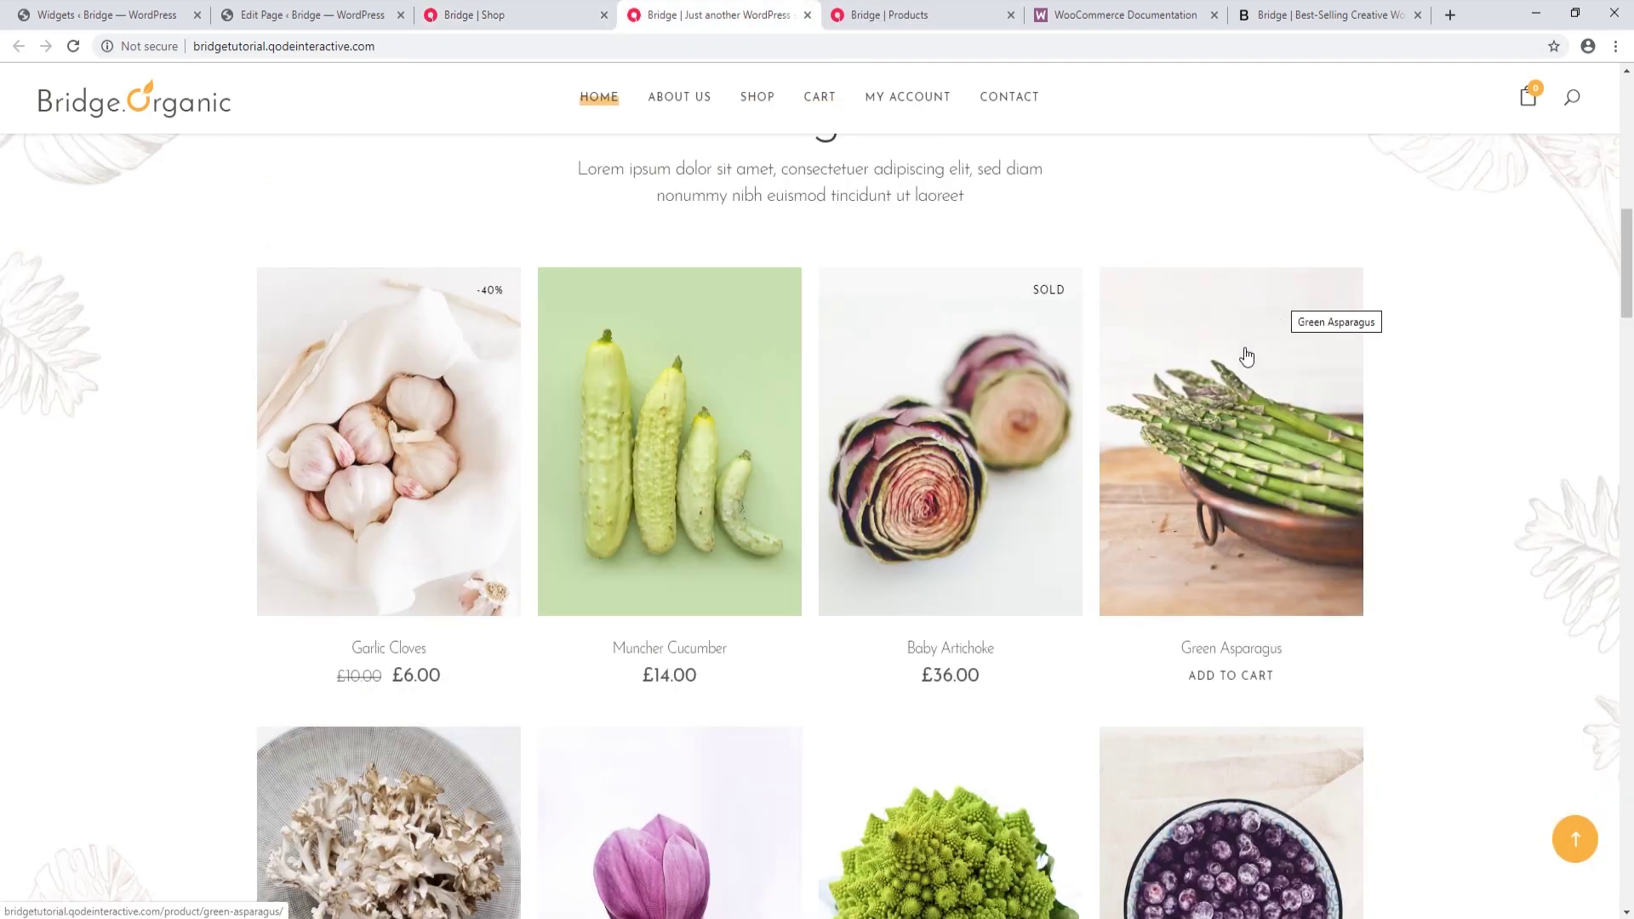
pyautogui.scroll(-3, 1228, 379)
pyautogui.scroll(-1, 1226, 374)
pyautogui.scroll(5, 1223, 374)
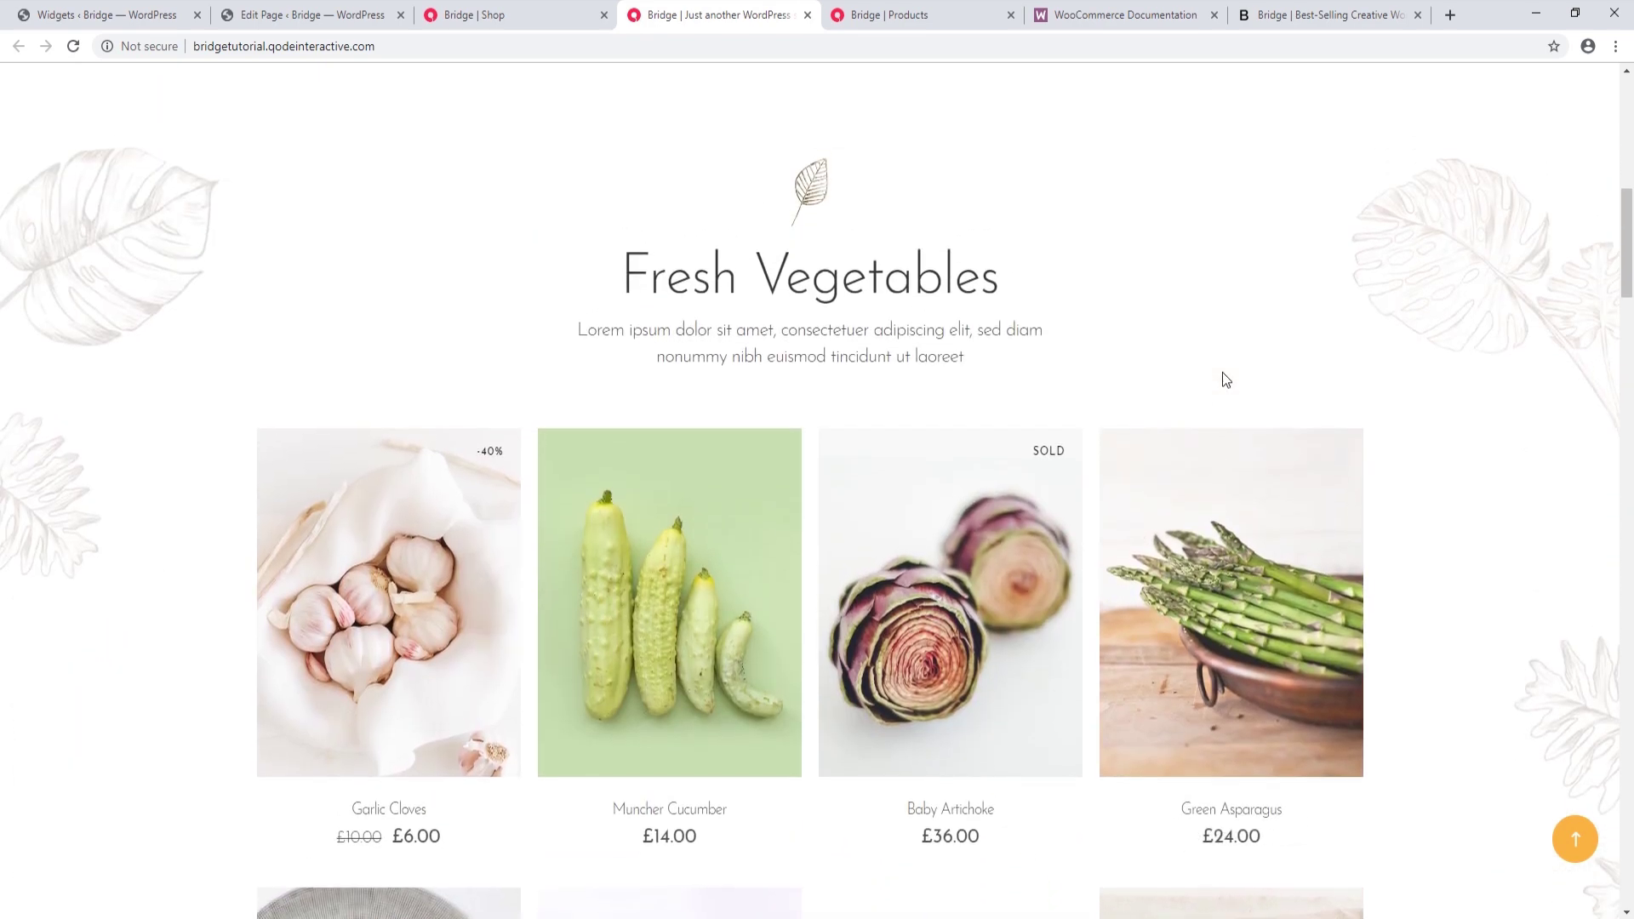
pyautogui.click(279, 12)
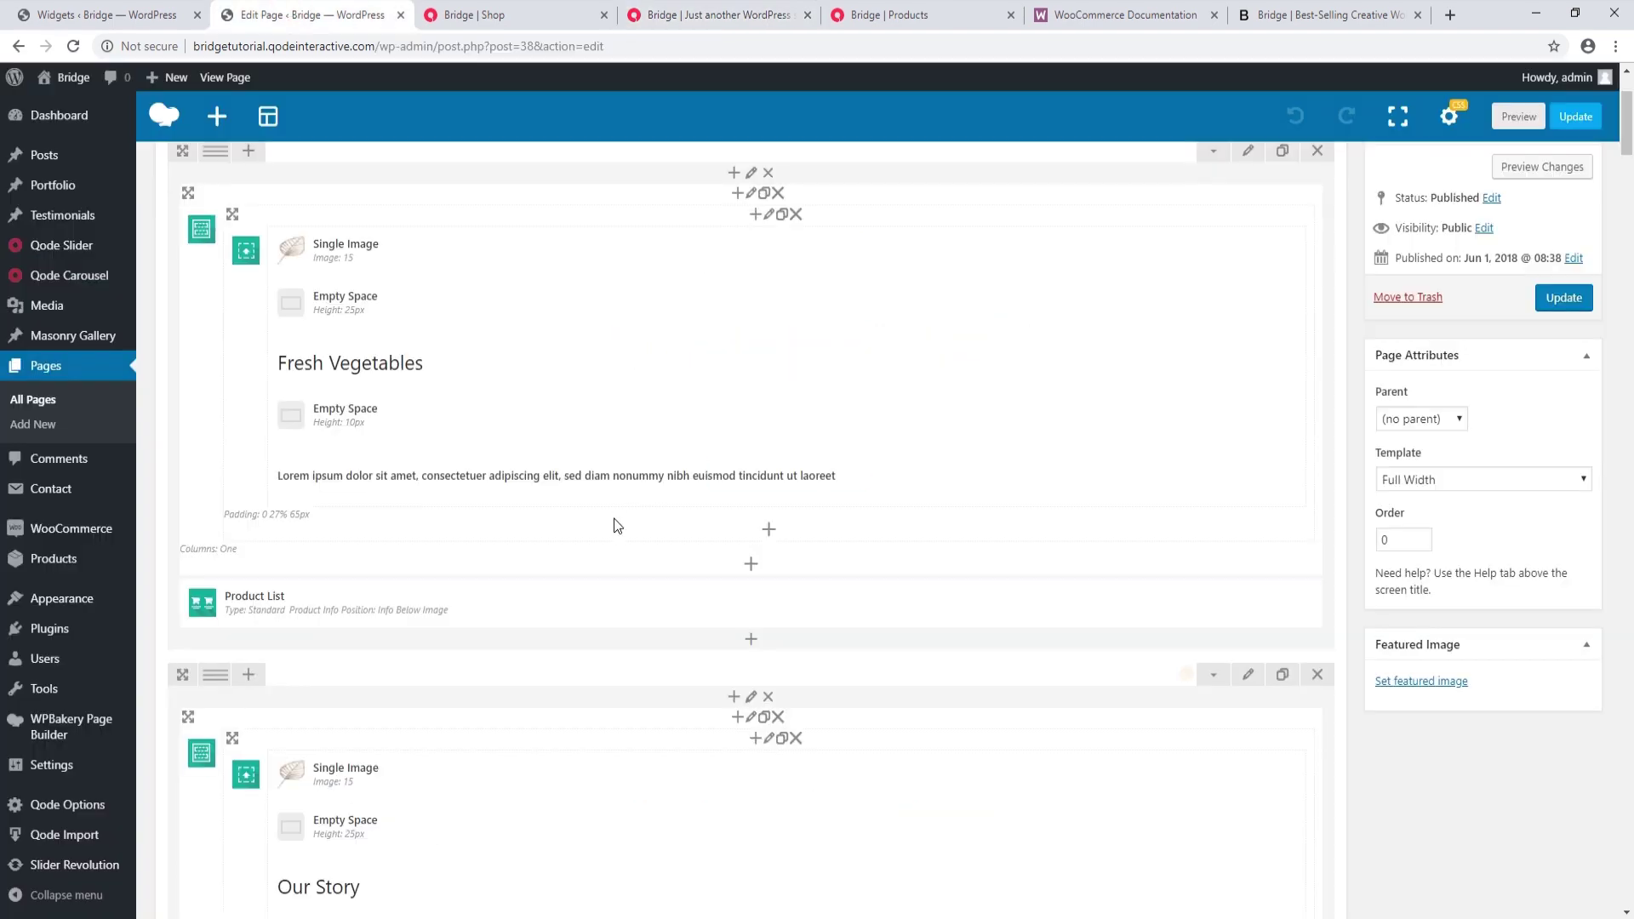
# - Search the Add Element dialog for 'product' to list Products and Product category elements
pyautogui.scroll(1, 617, 525)
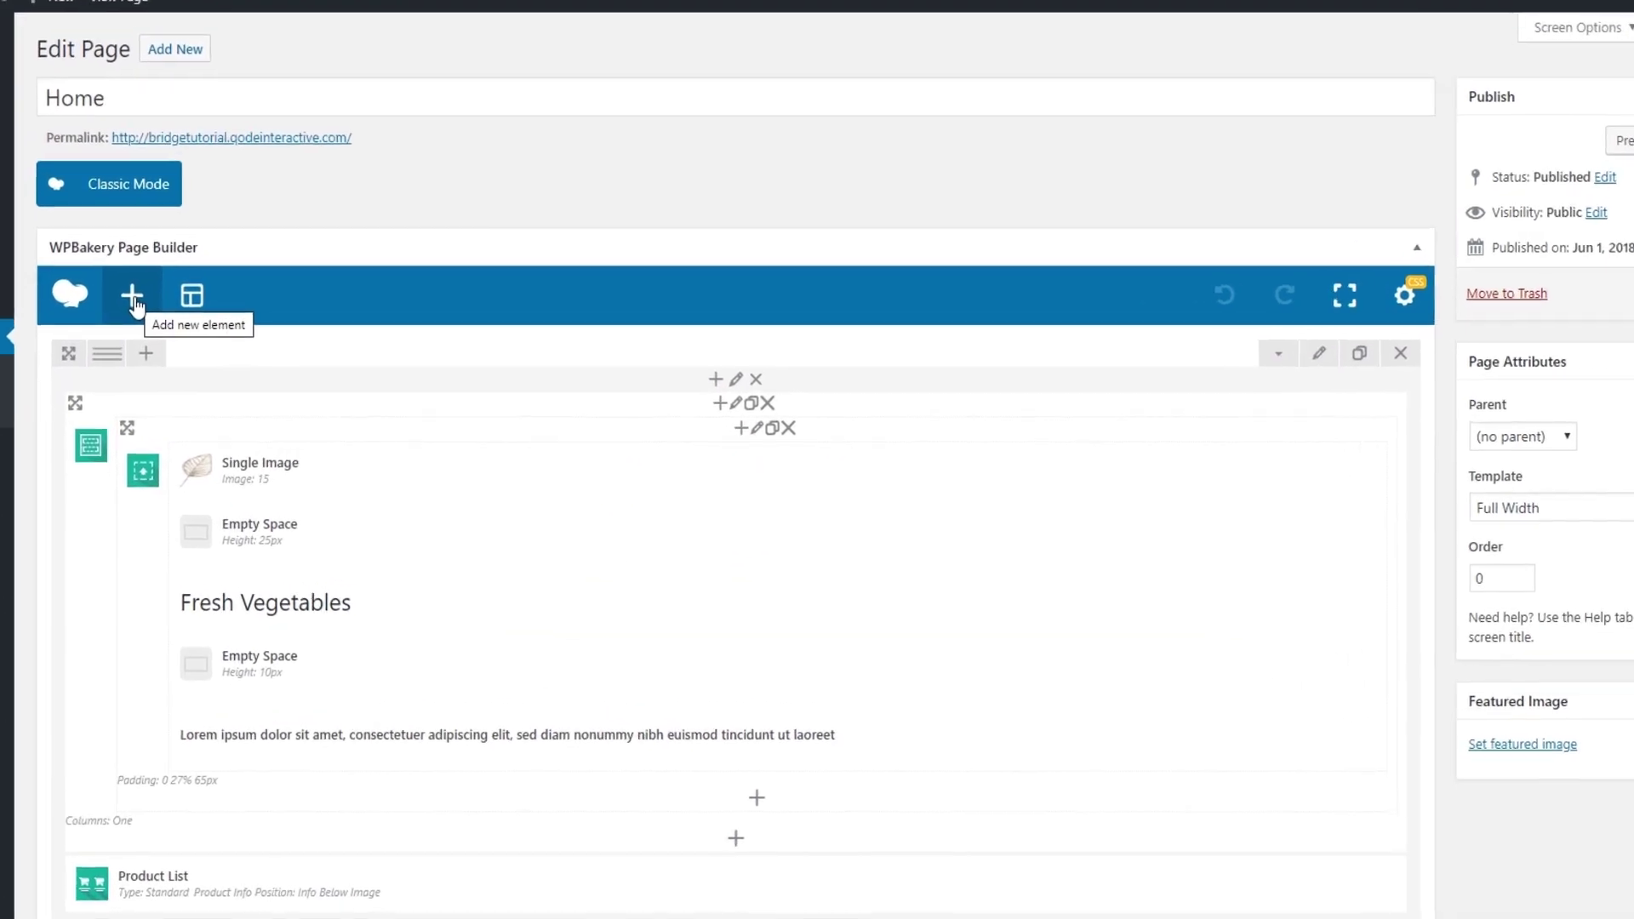
pyautogui.click(132, 296)
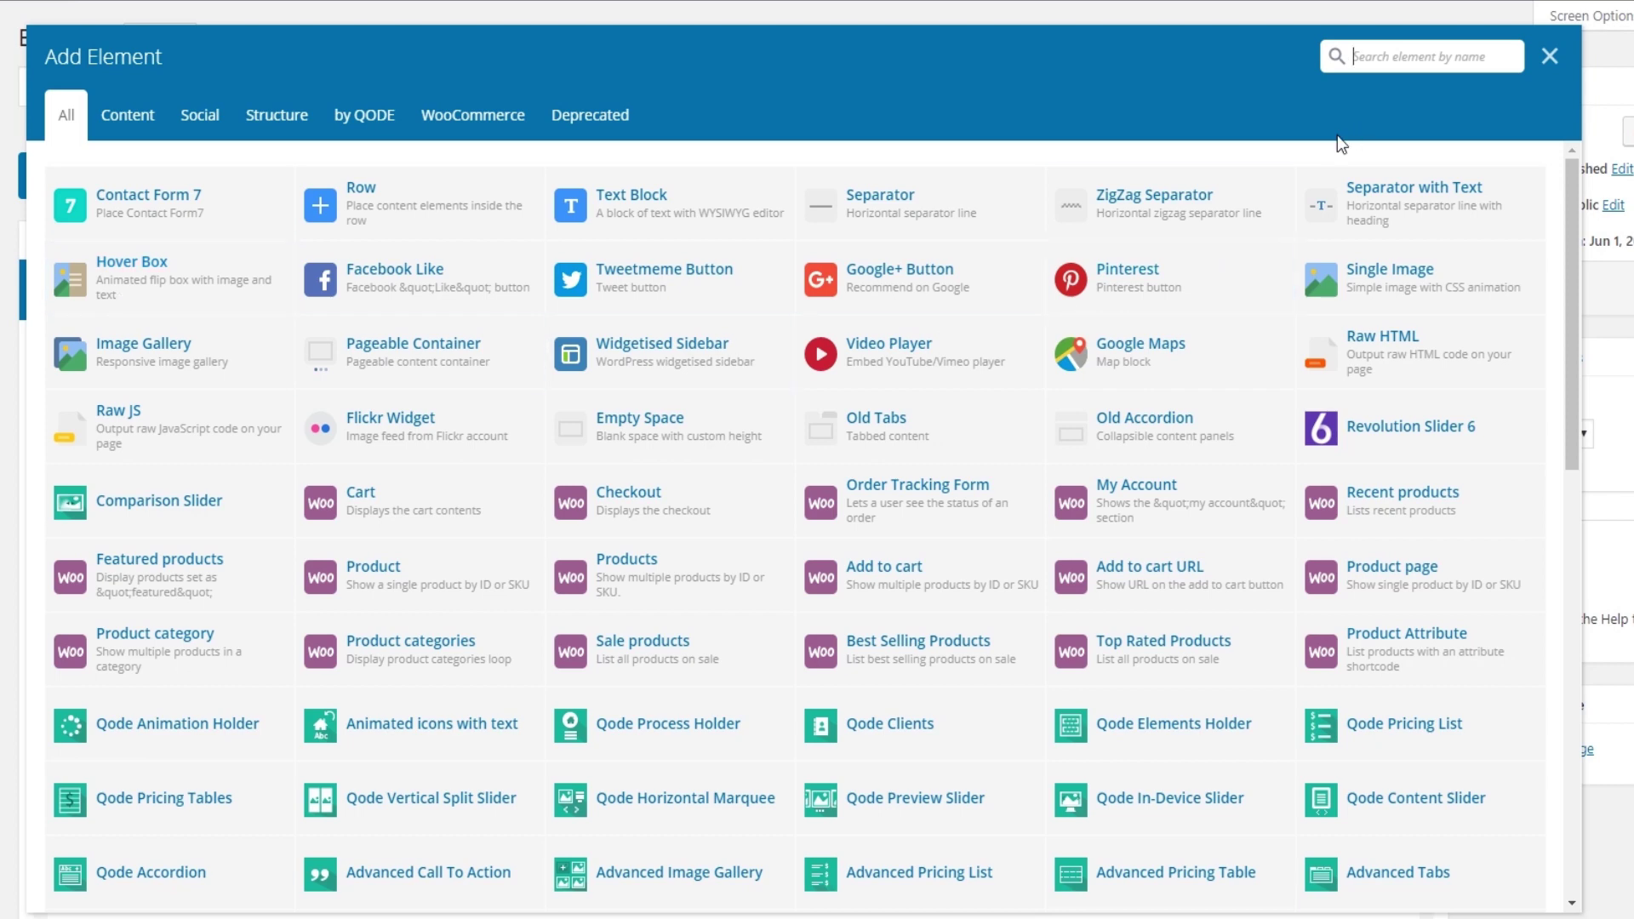
pyautogui.write('product')
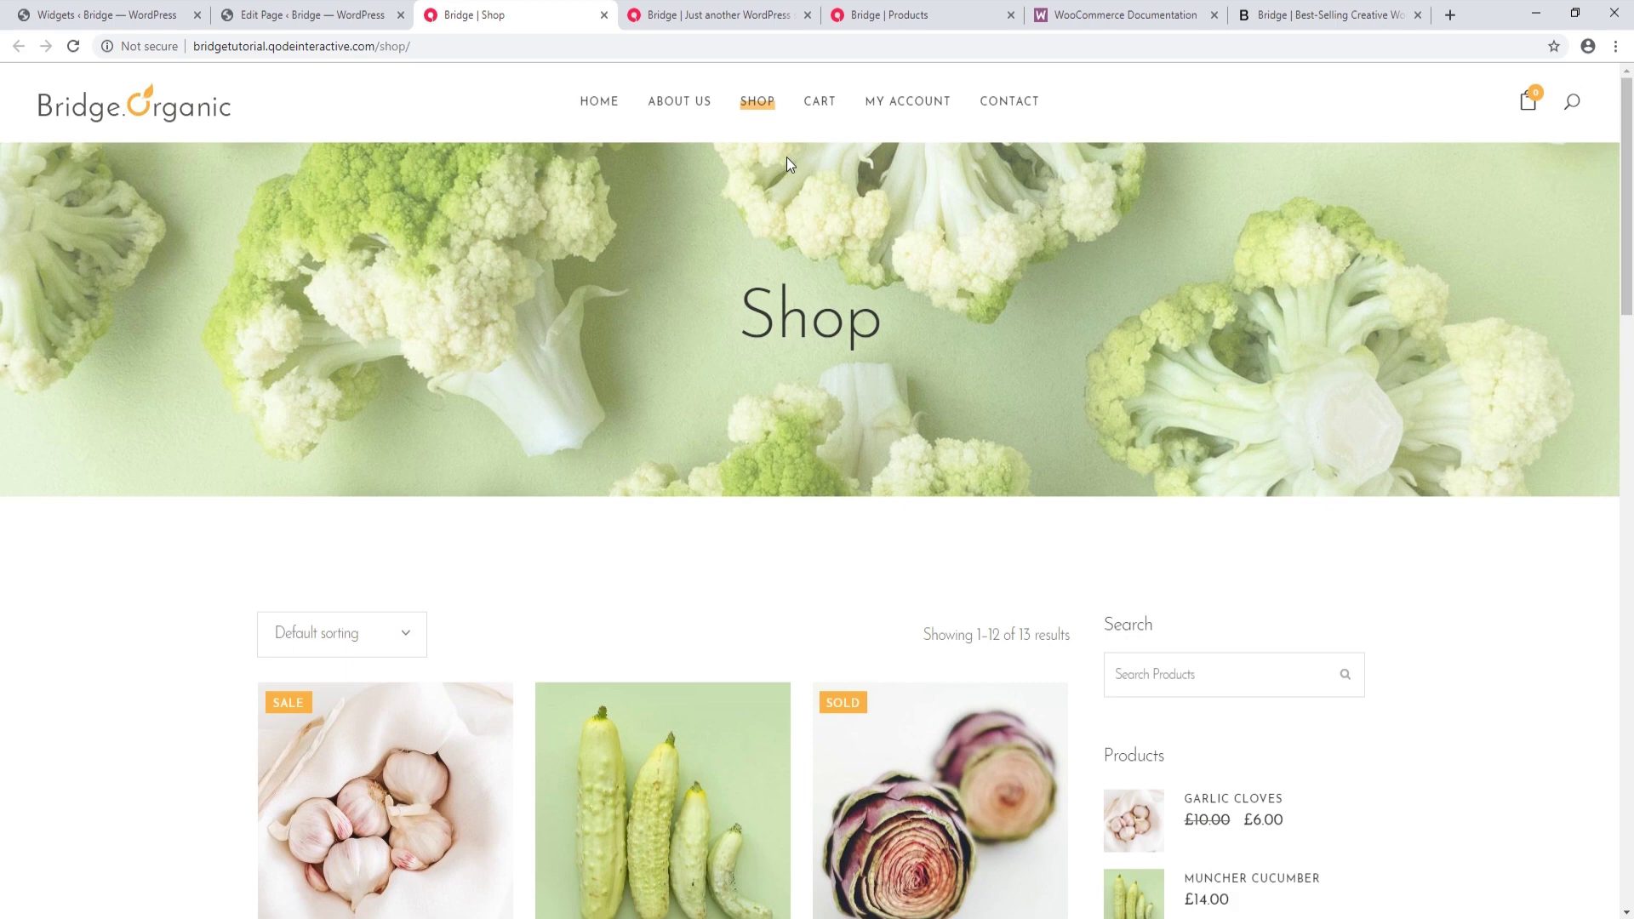
# - Open Qode Options > WooCommerce and compare it against the live Shop page
pyautogui.click(121, 10)
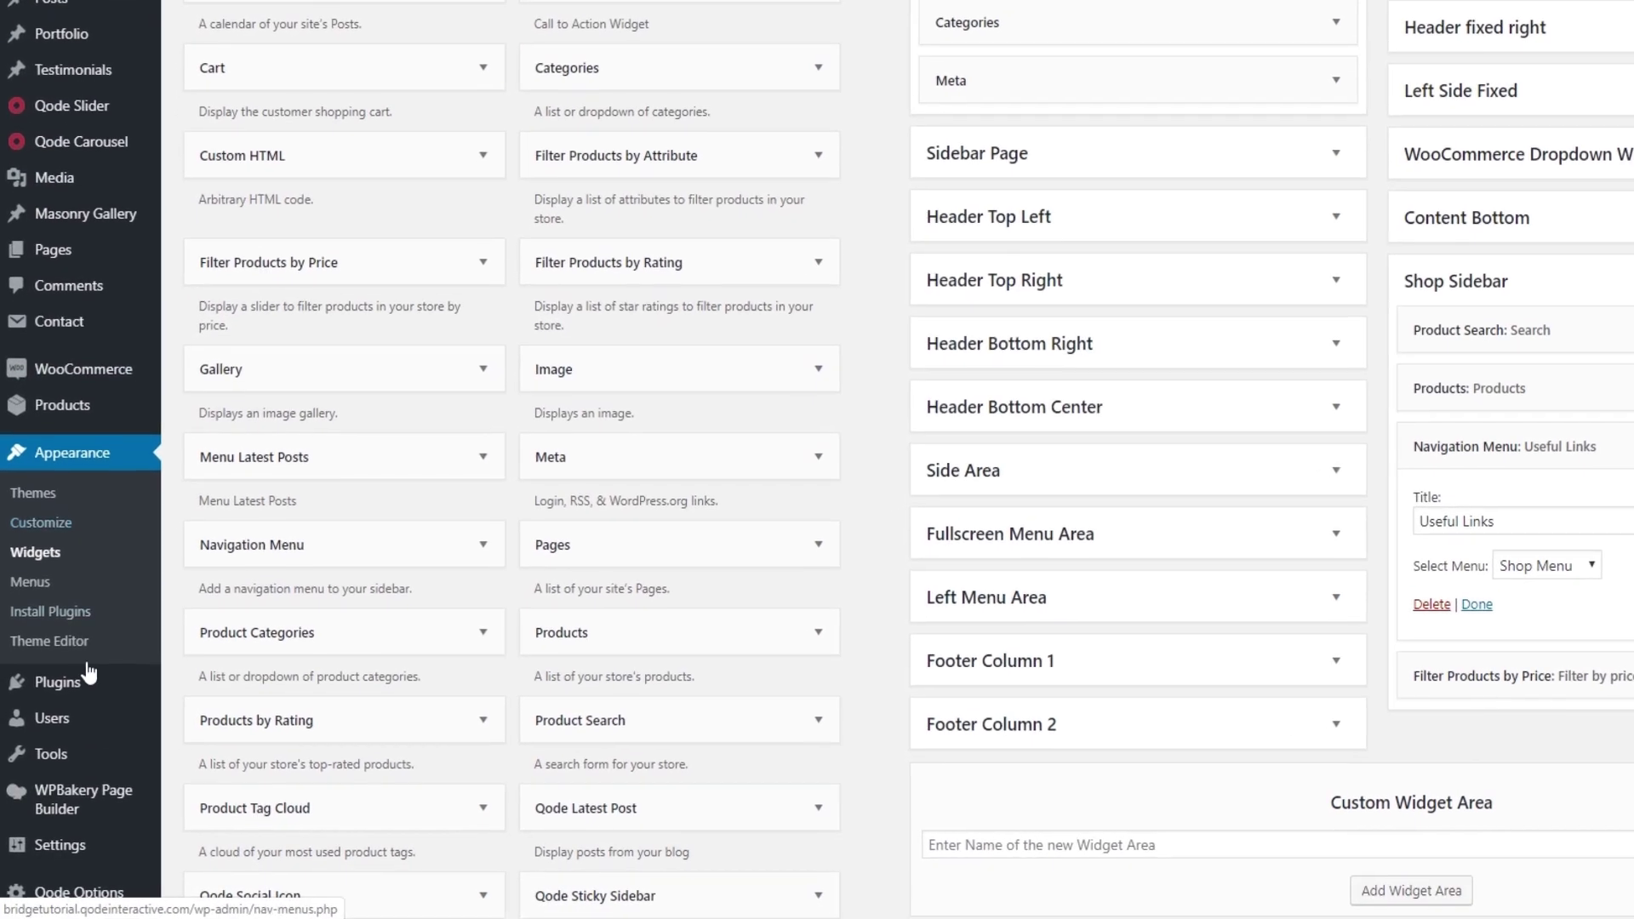
pyautogui.moveTo(51, 890)
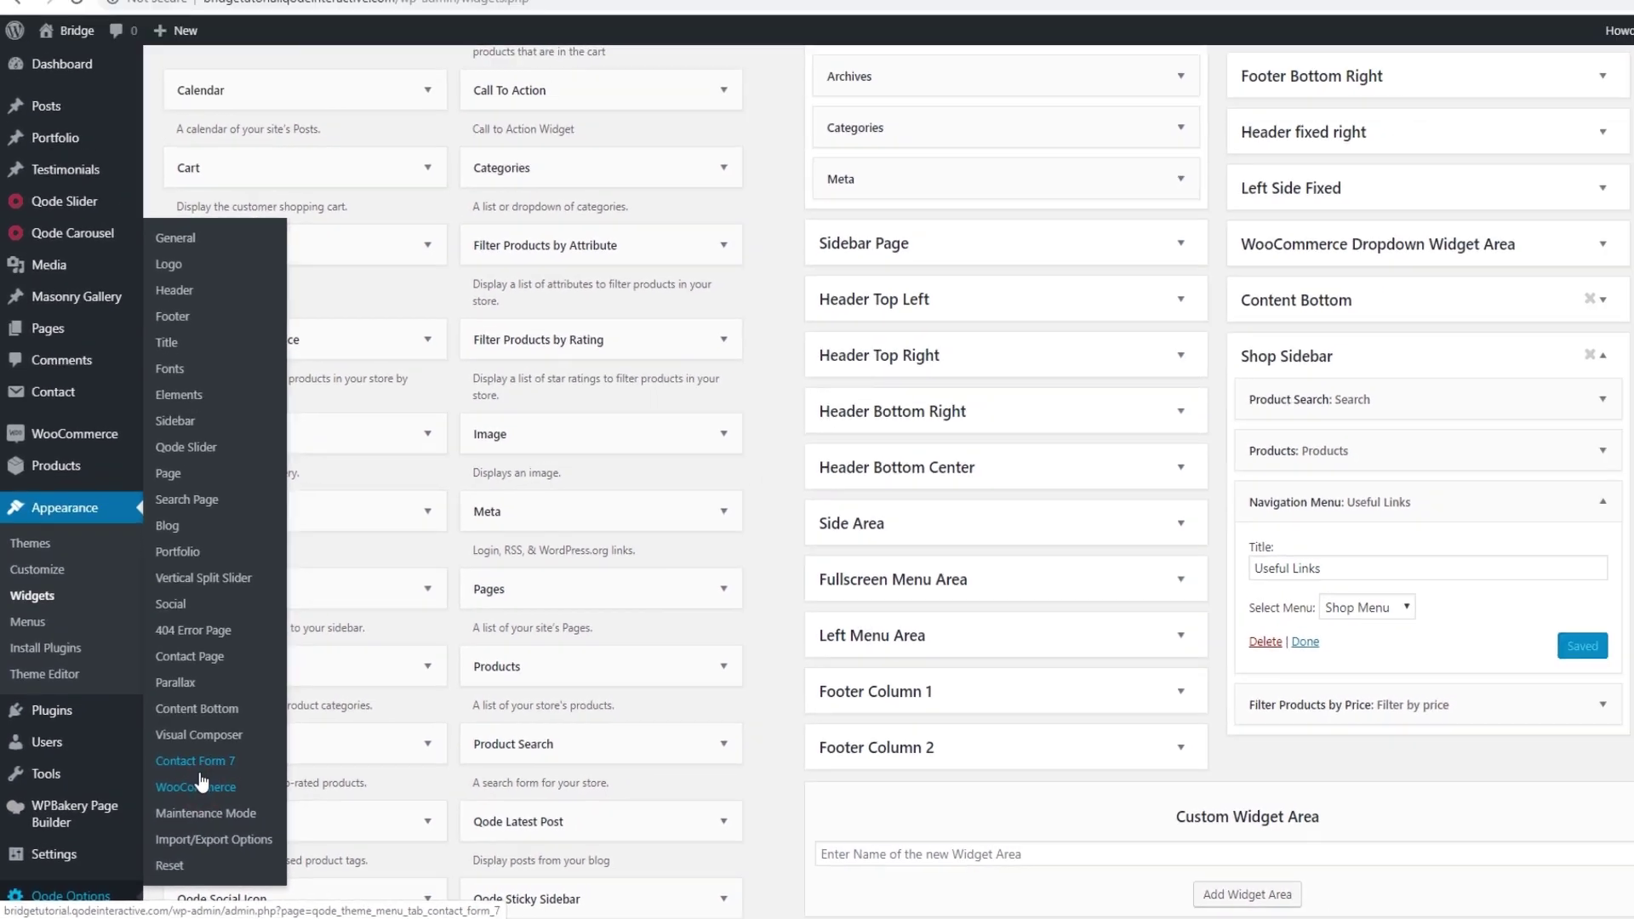
pyautogui.click(221, 768)
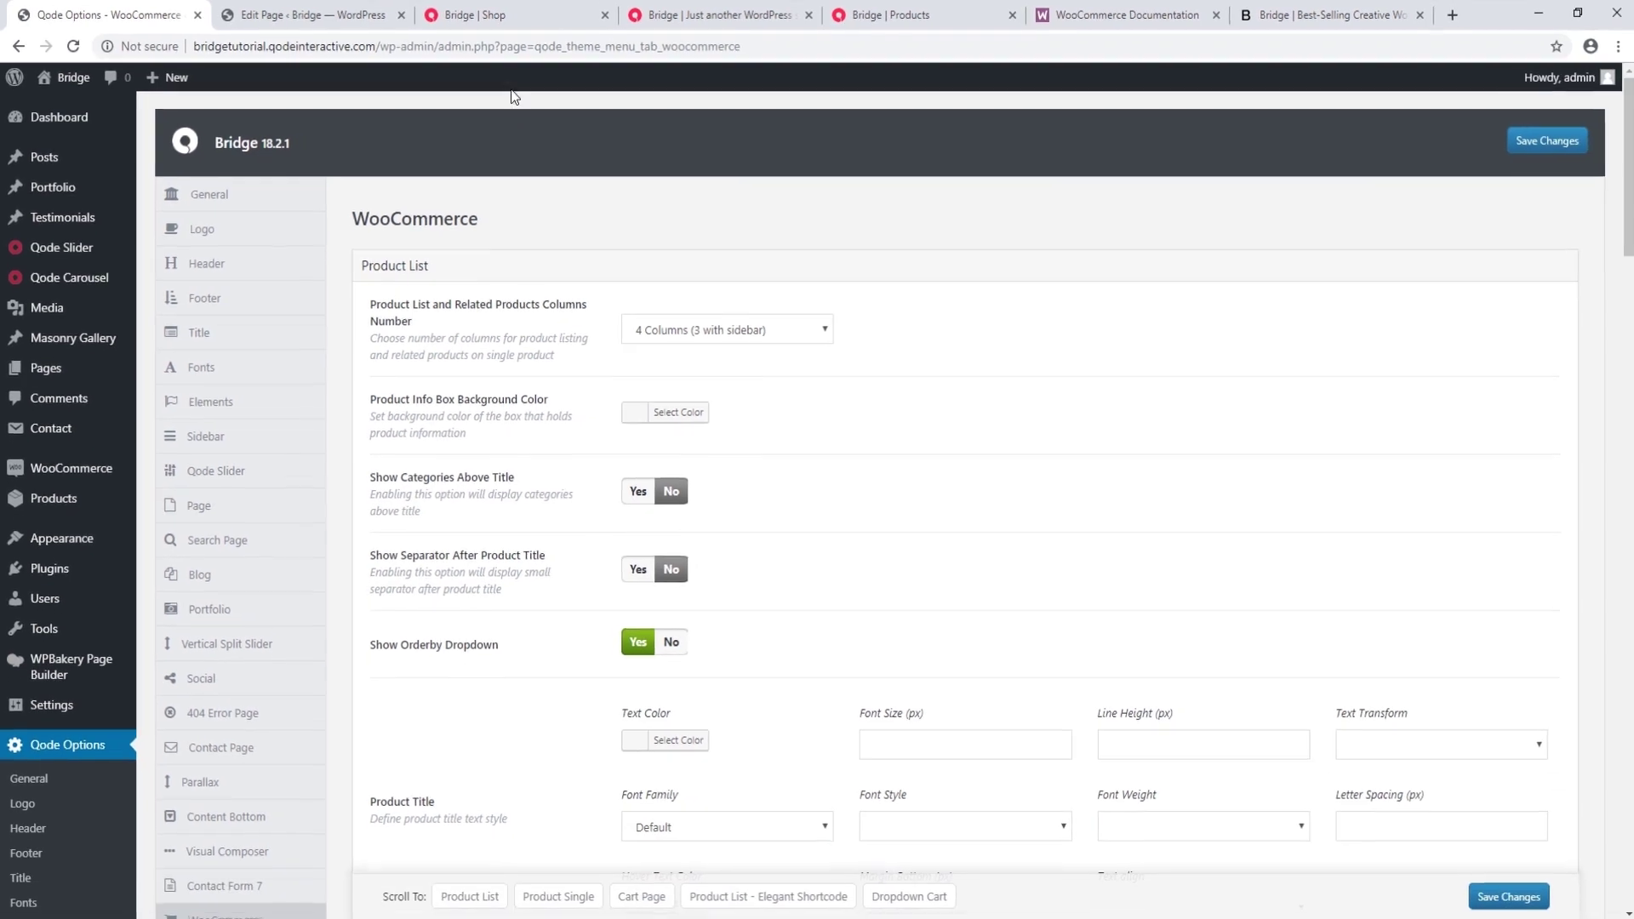
pyautogui.click(471, 17)
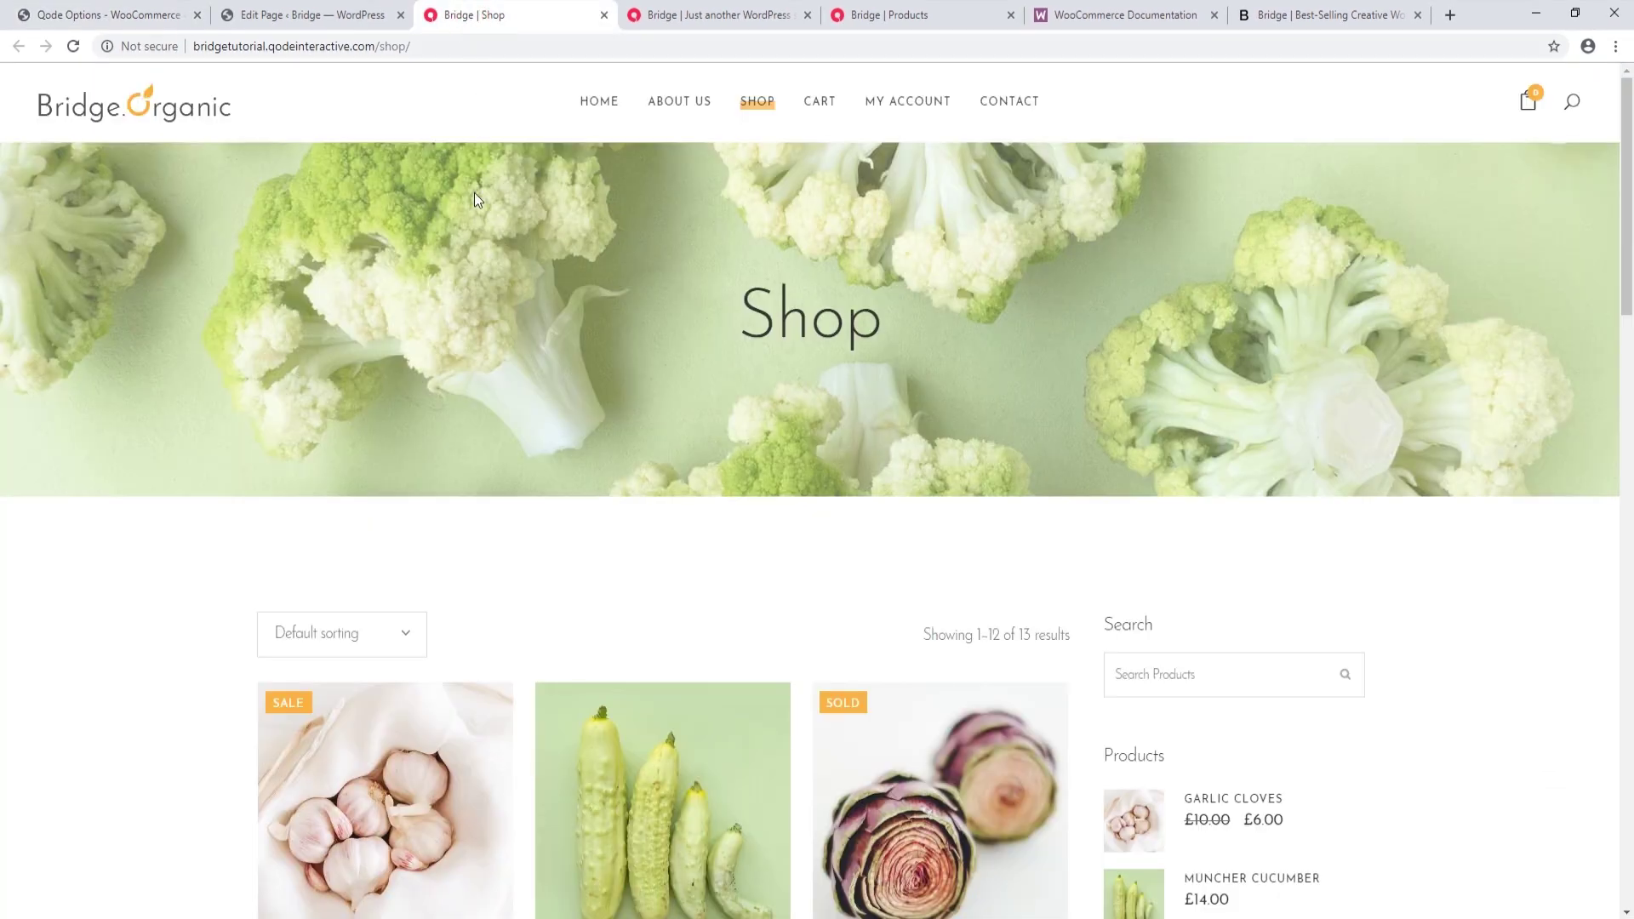
pyautogui.click(74, 14)
# - Scroll through the Product List, Product Single and Cart Page theme settings
pyautogui.scroll(-15, 851, 419)
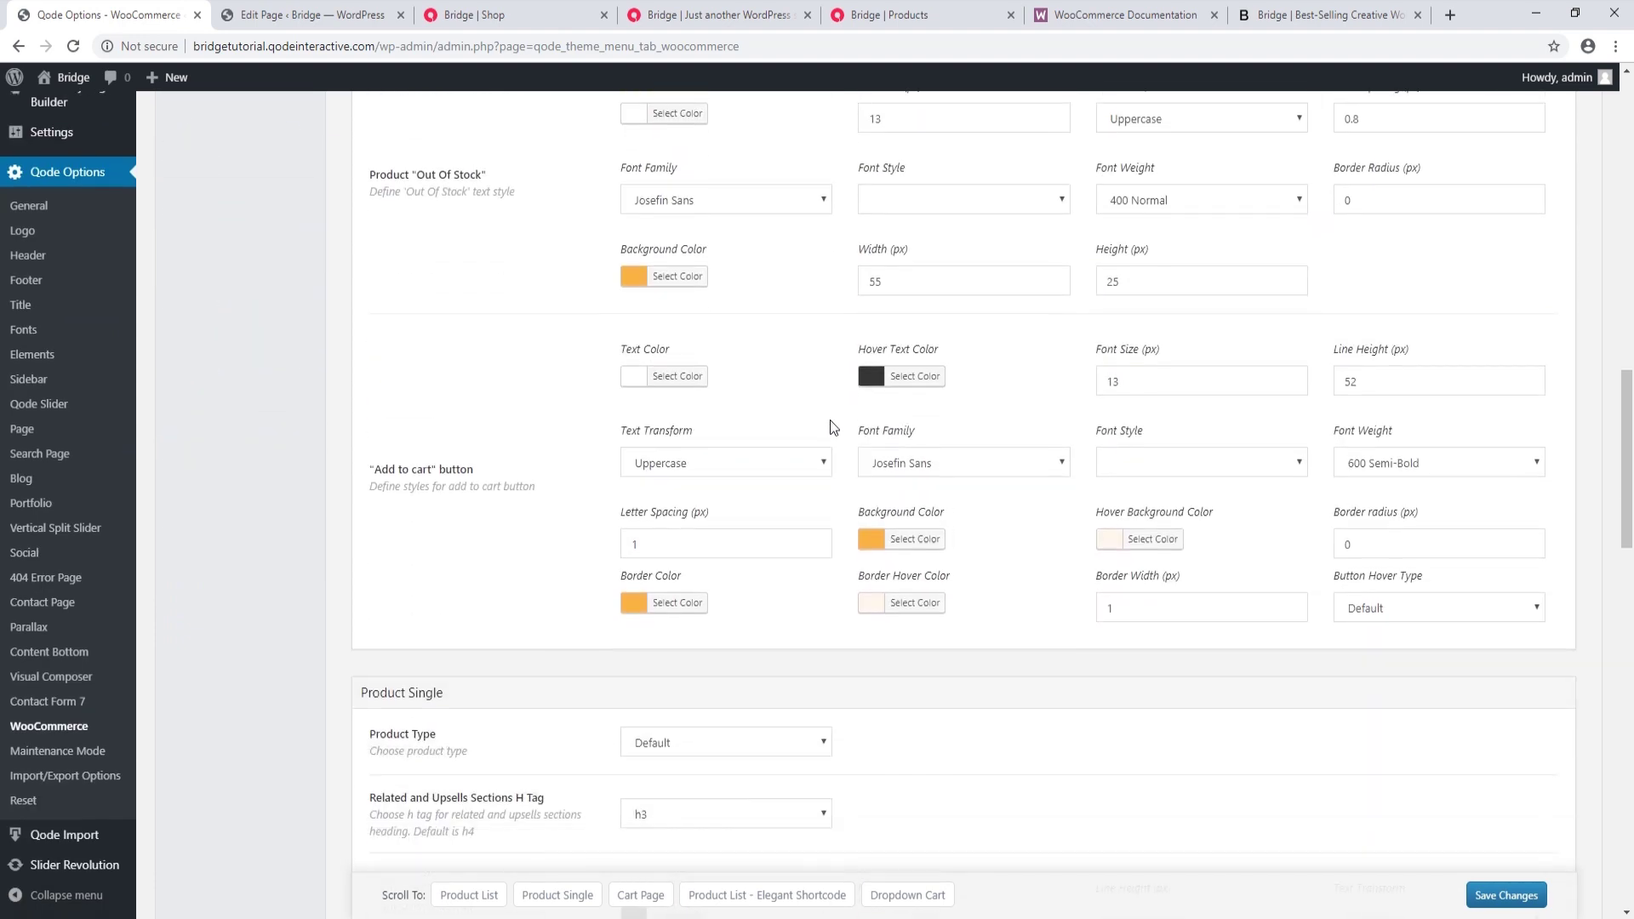
pyautogui.scroll(-2, 825, 422)
pyautogui.scroll(-1, 821, 438)
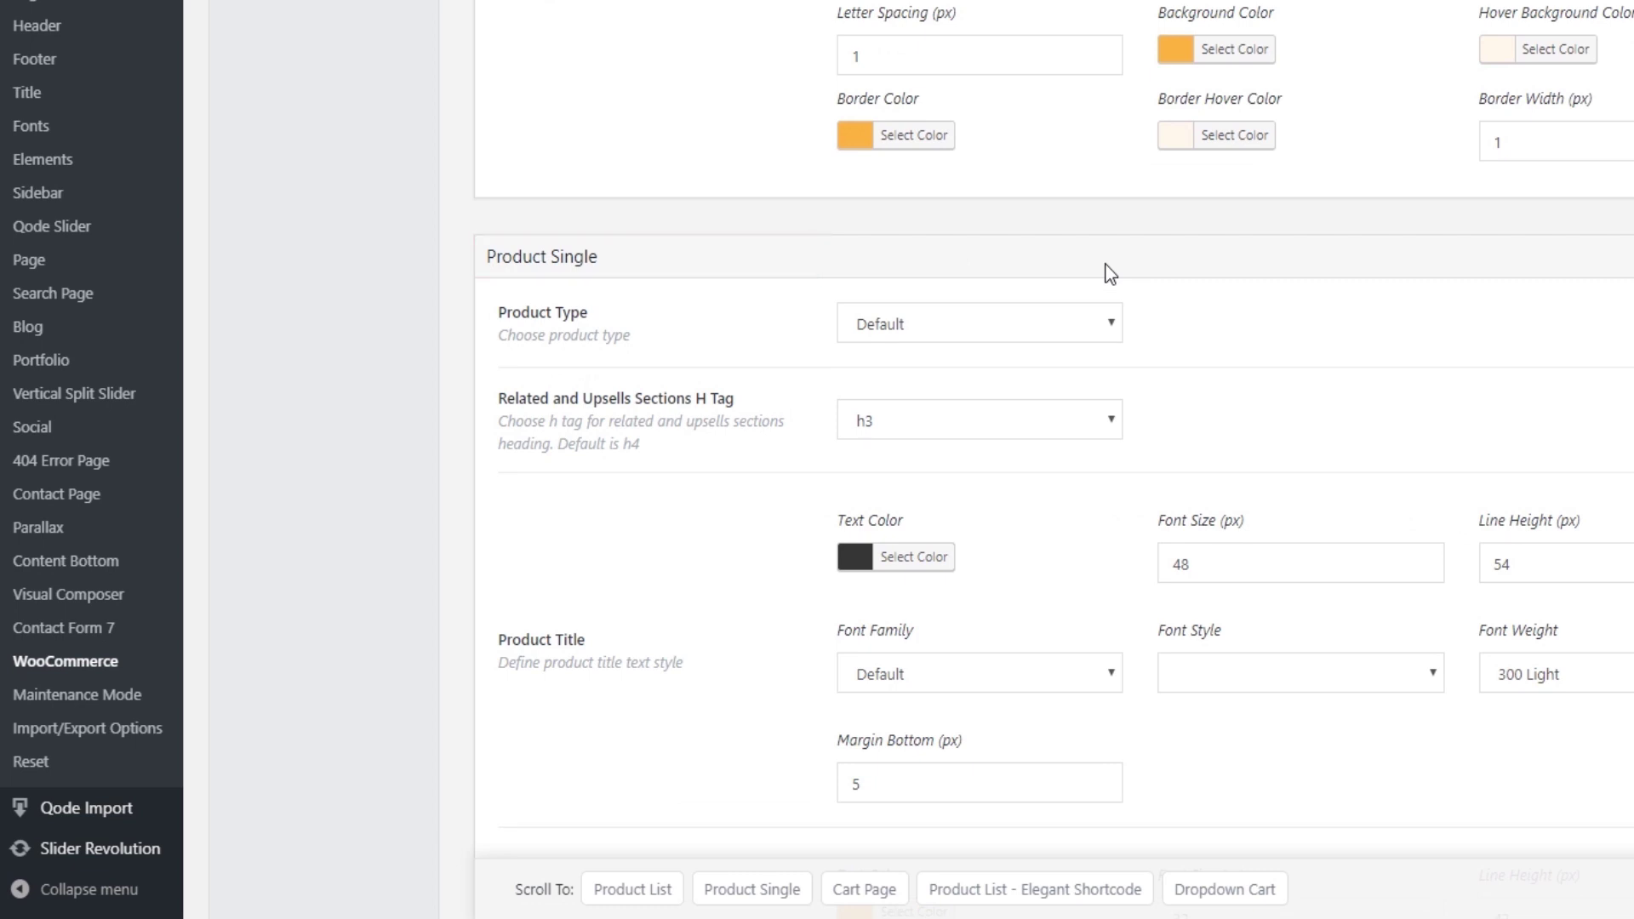
pyautogui.scroll(-10, 1111, 274)
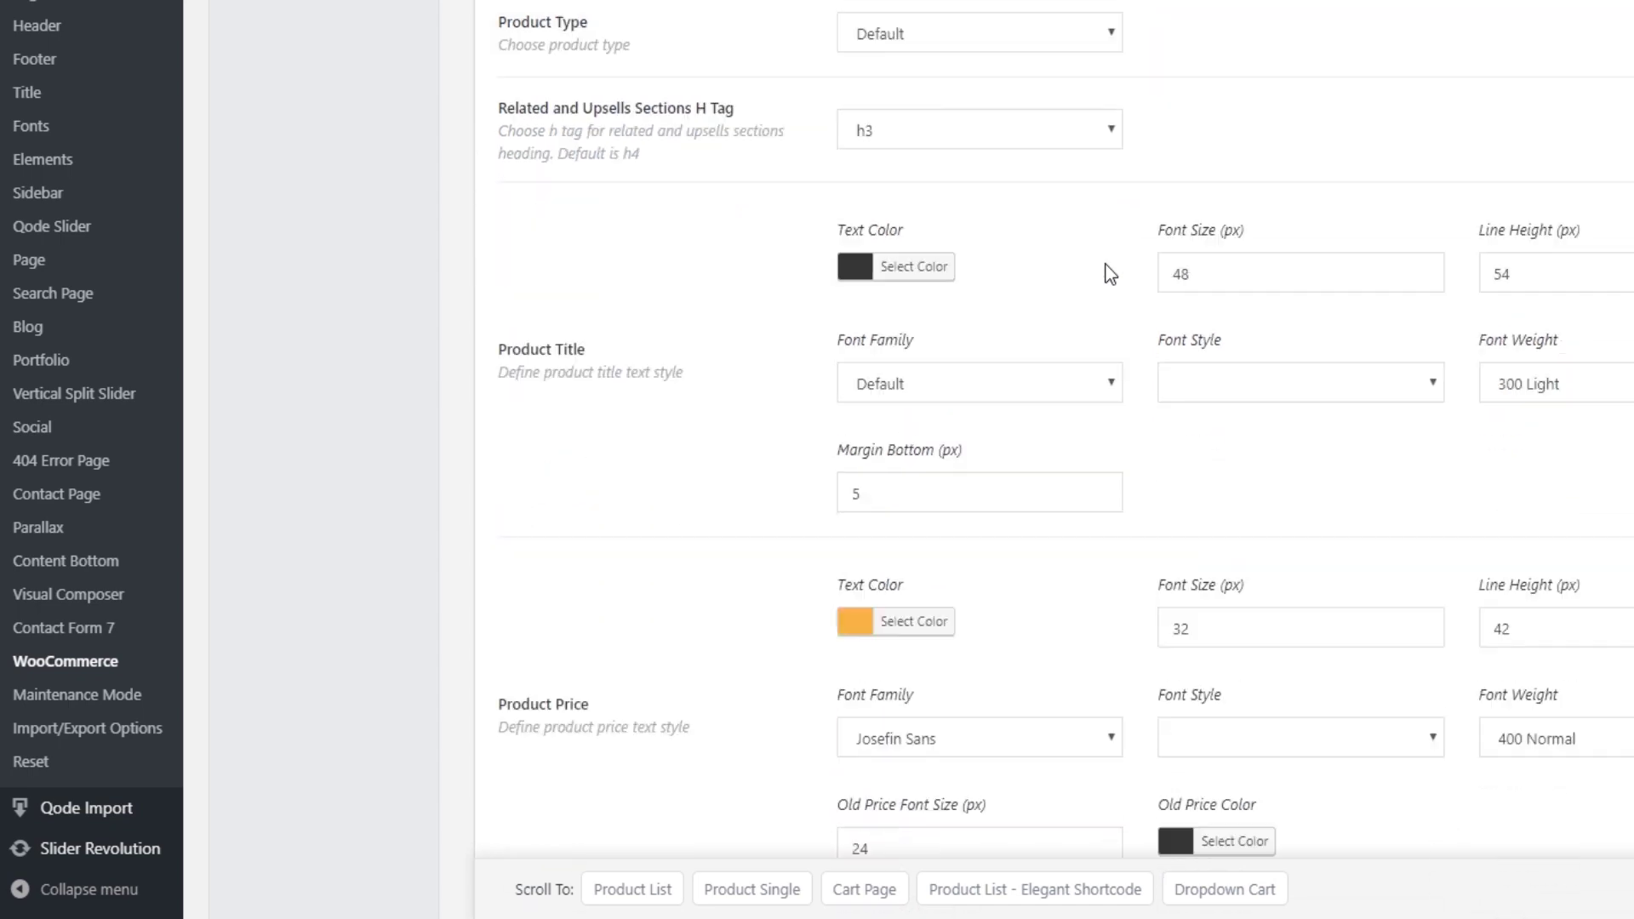
pyautogui.scroll(-1, 1111, 274)
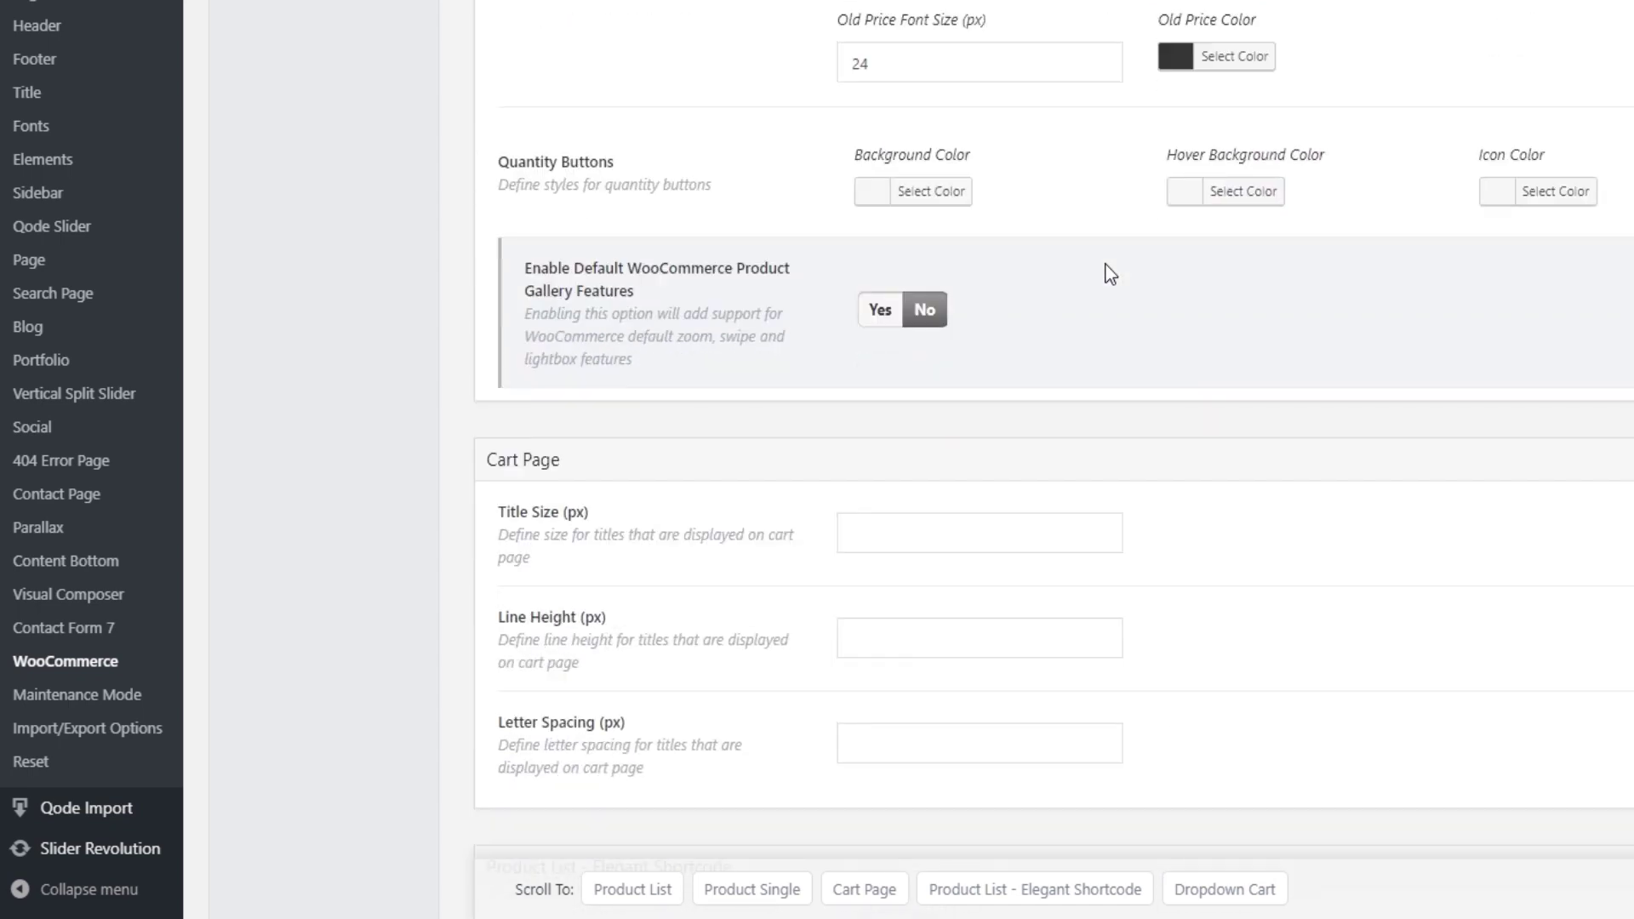
pyautogui.scroll(-8, 1110, 274)
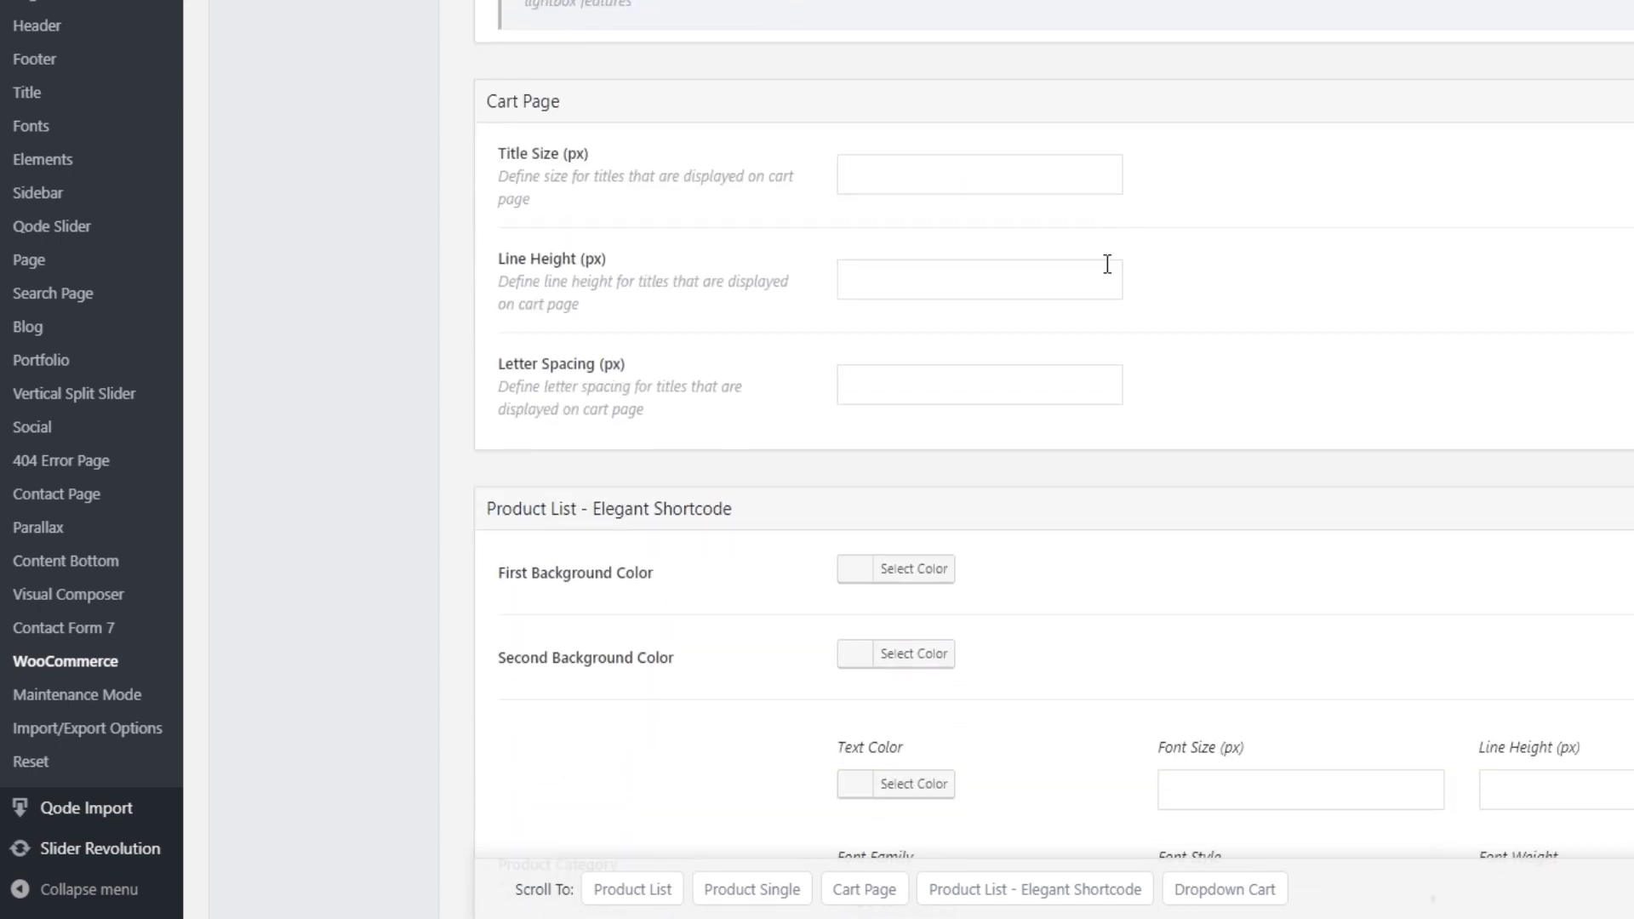
pyautogui.scroll(-2, 1103, 267)
pyautogui.scroll(10, 1103, 267)
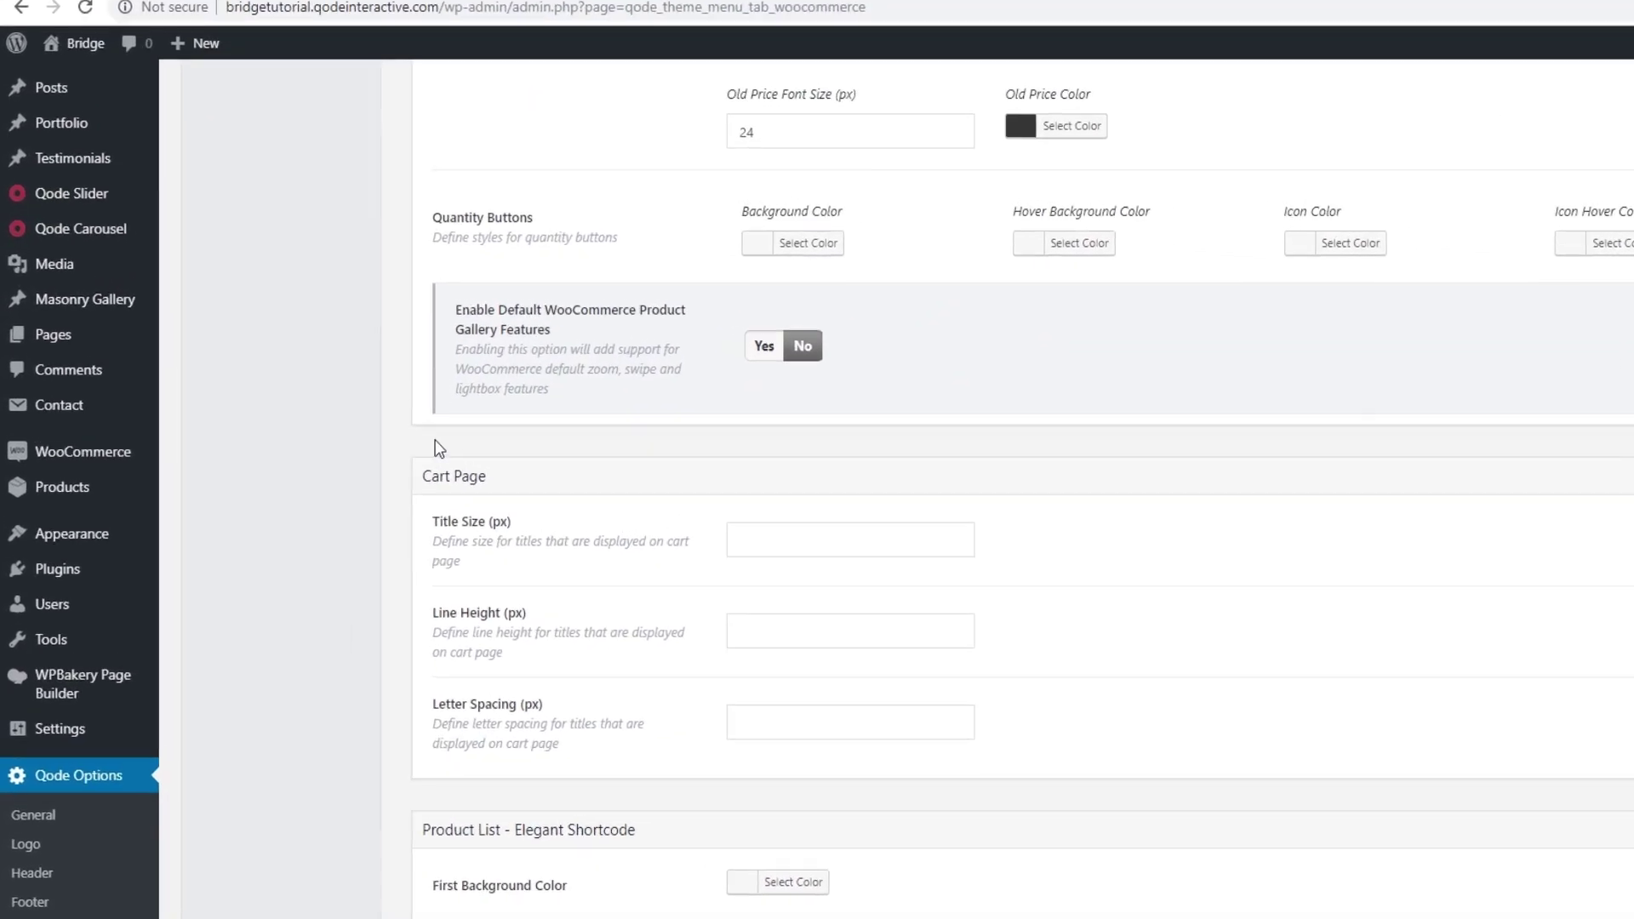
# - Open Freestone Peach (£14, Fruits) for editing and scroll down to its Qode General box
pyautogui.moveTo(126, 553)
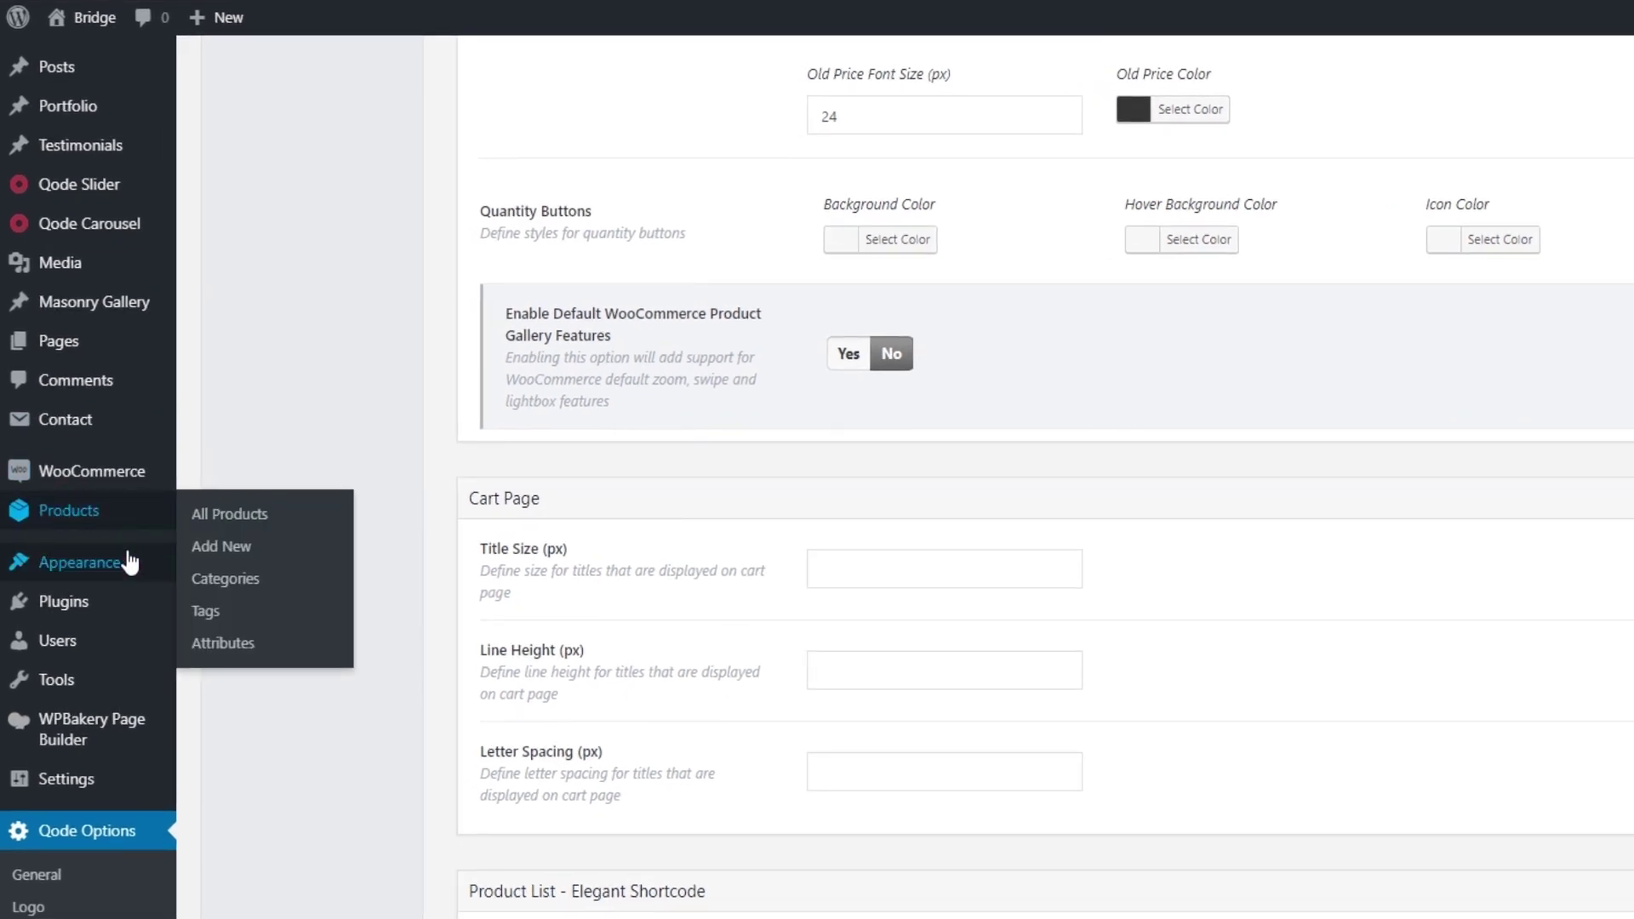
pyautogui.click(102, 511)
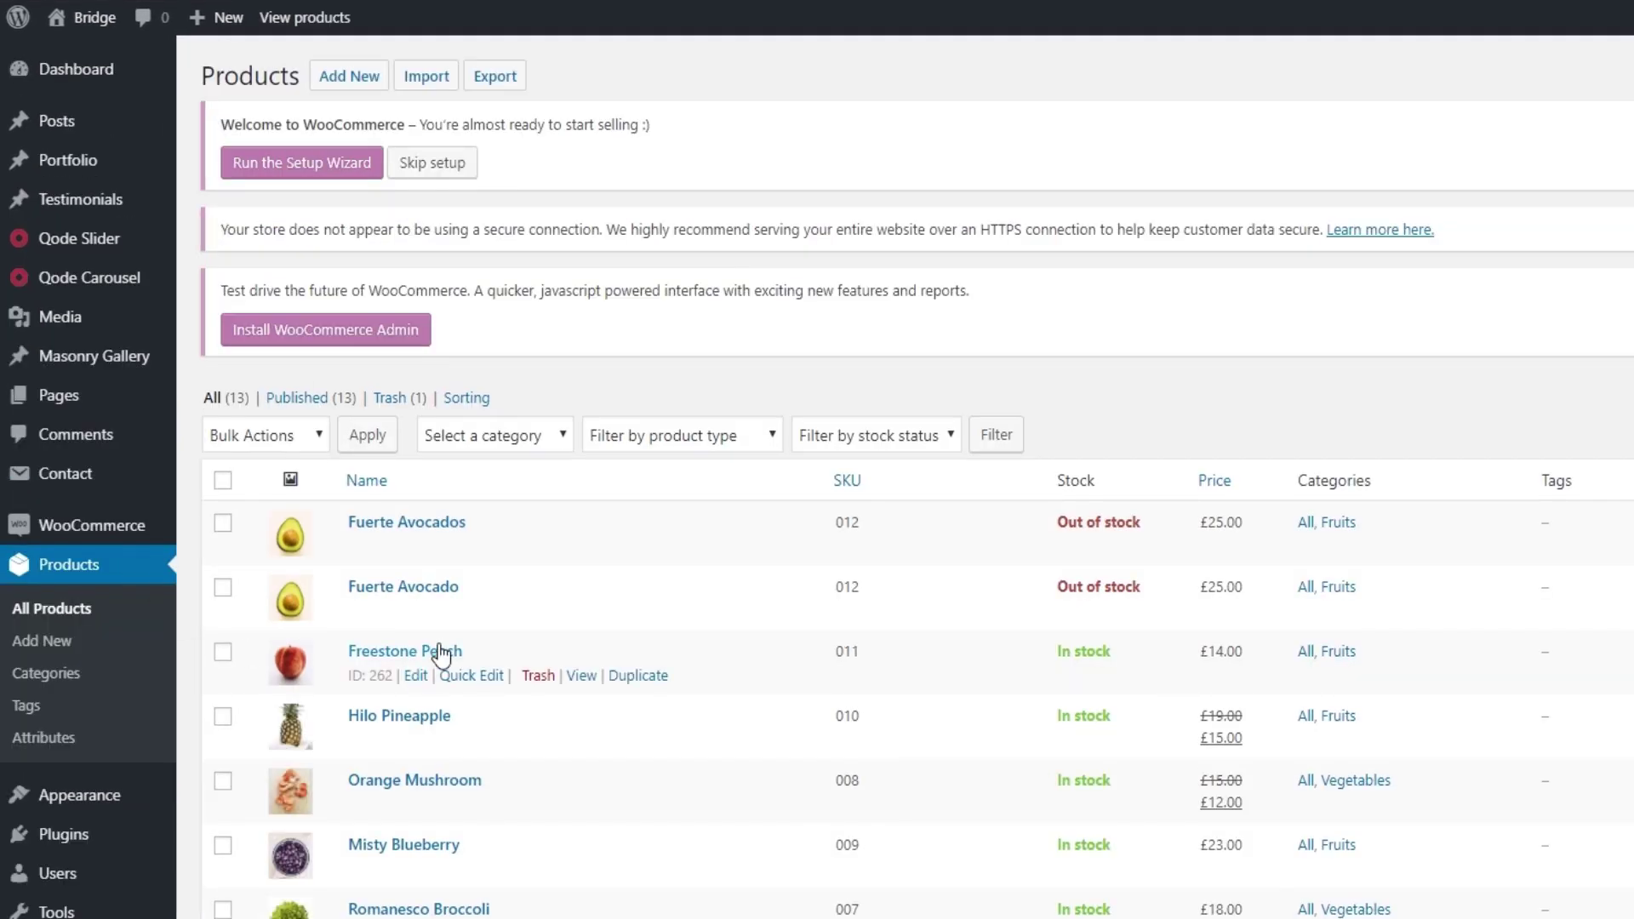
pyautogui.click(440, 653)
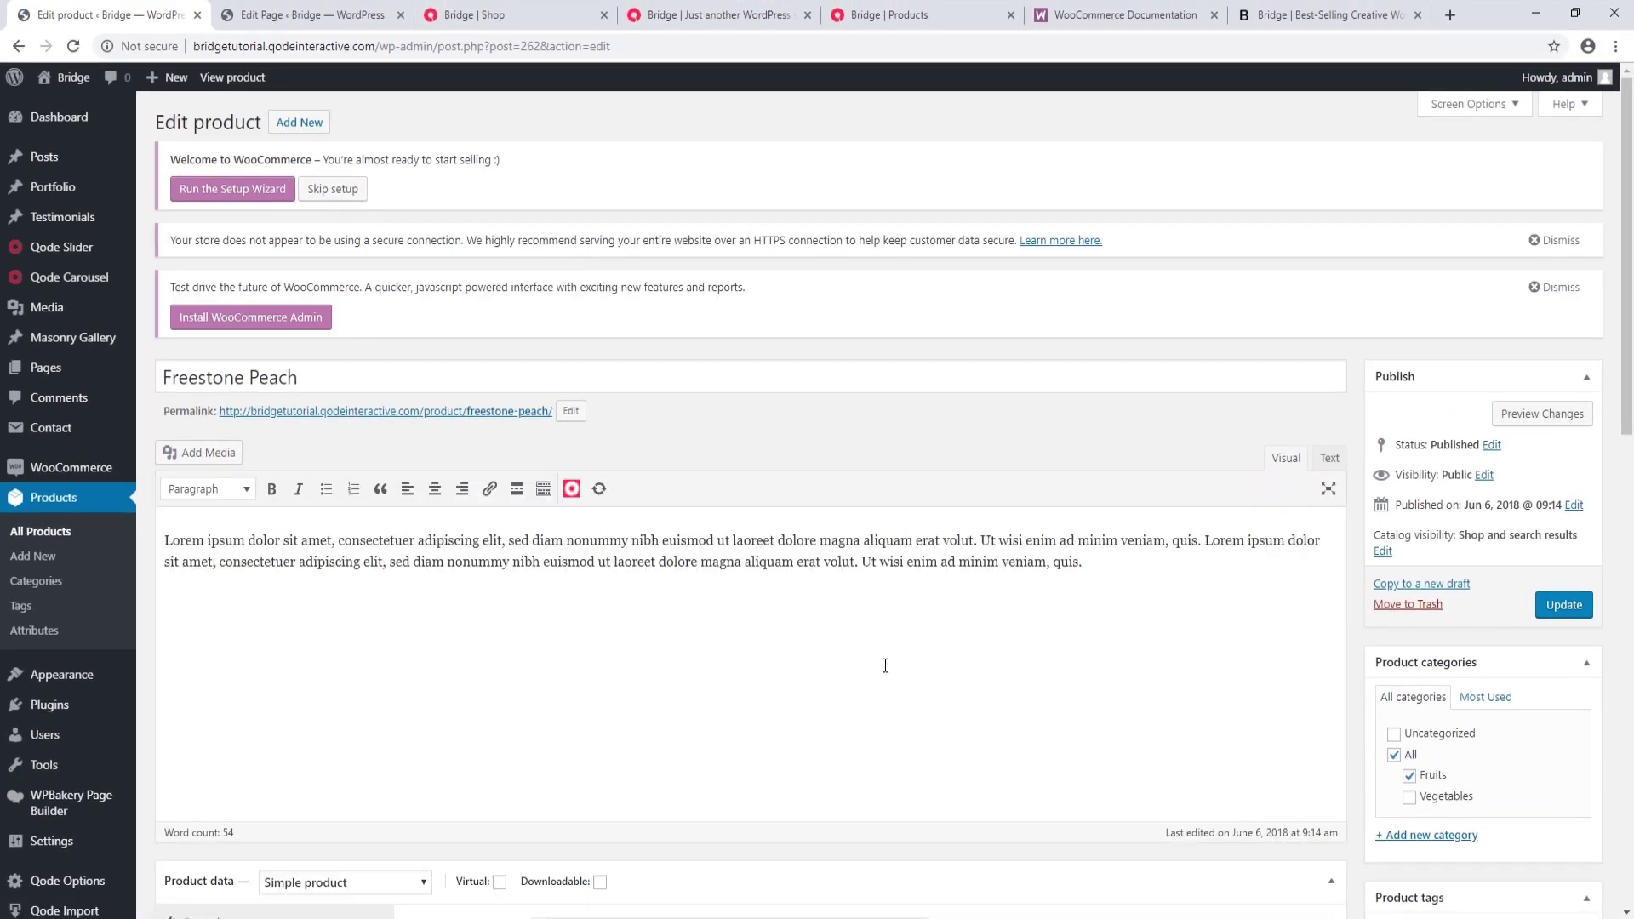
pyautogui.scroll(-1, 886, 662)
pyautogui.scroll(-7, 885, 665)
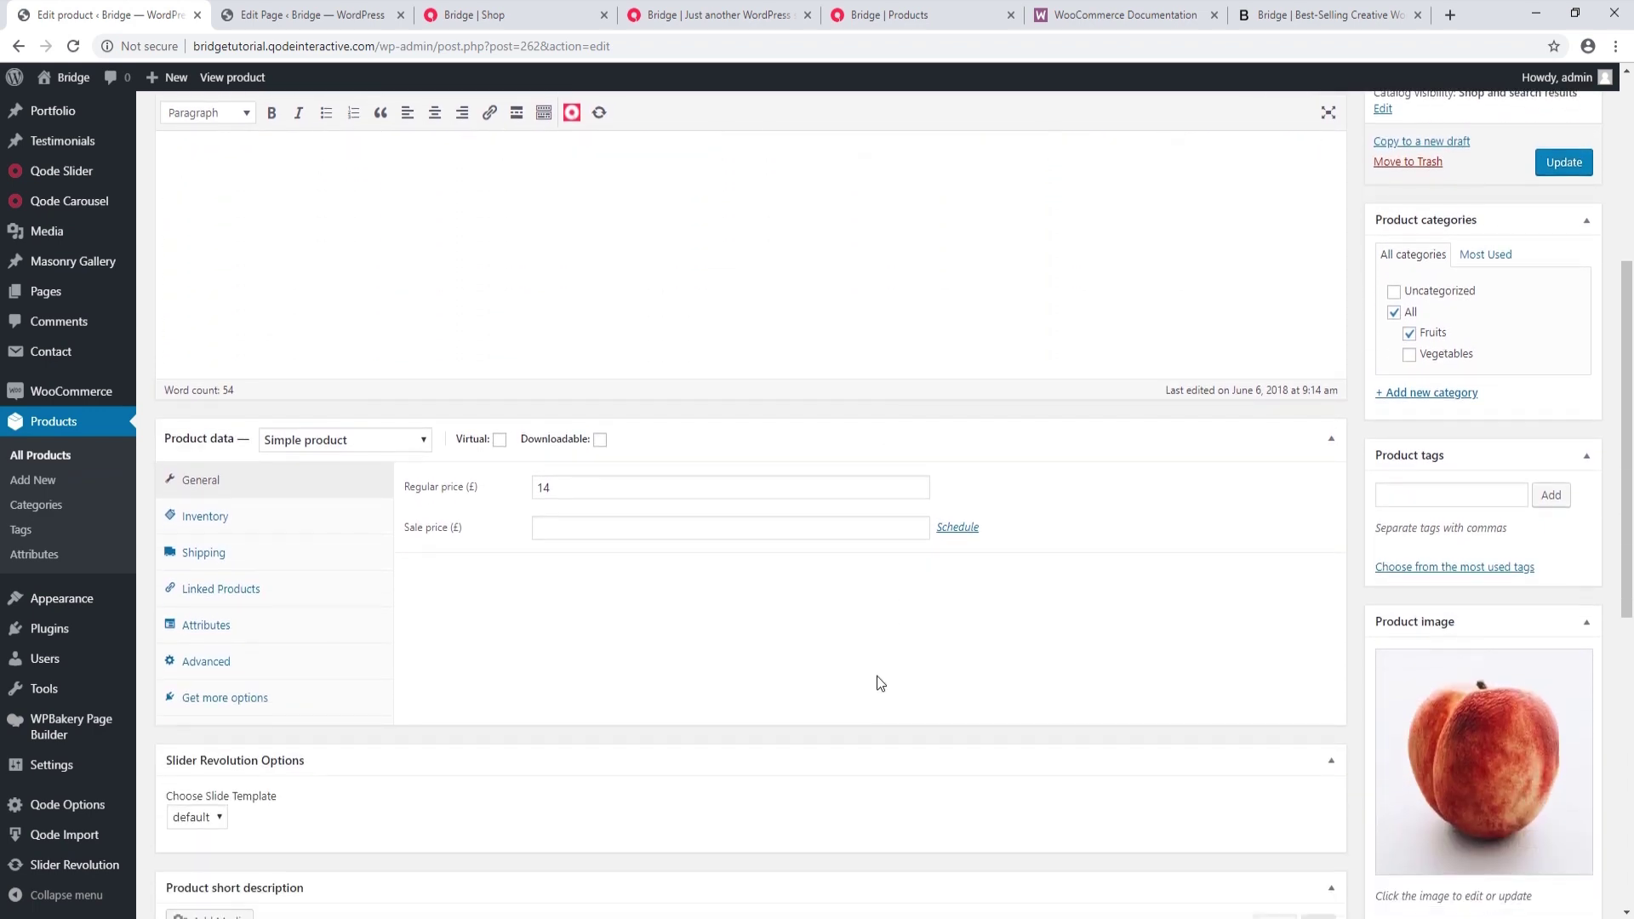
pyautogui.scroll(-5, 868, 686)
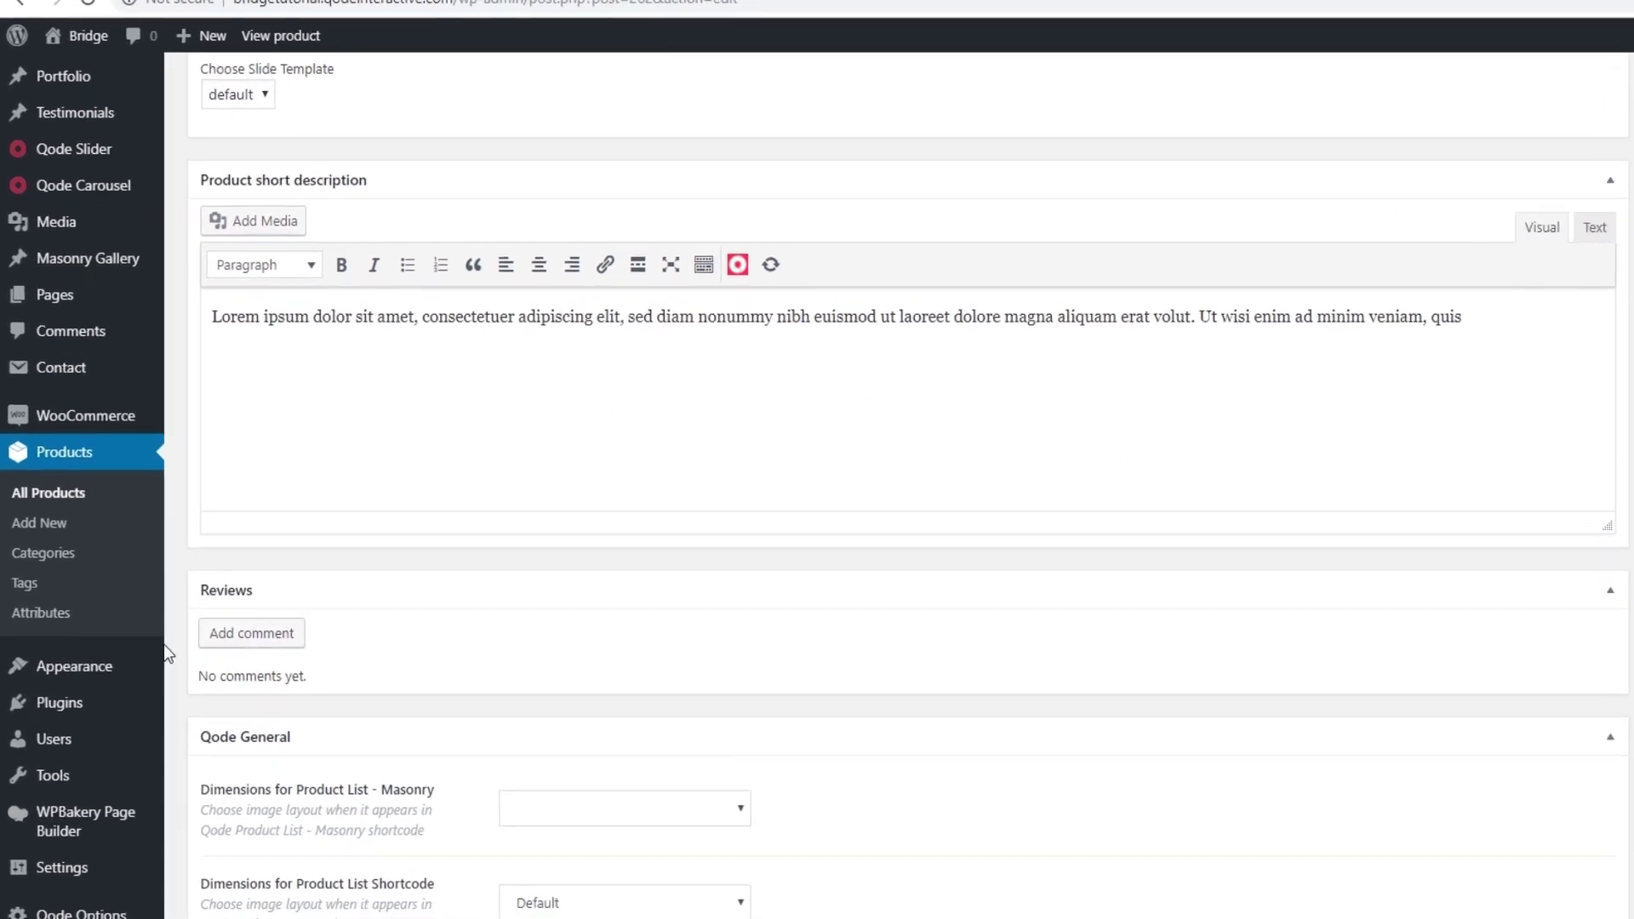
pyautogui.moveTo(62, 618)
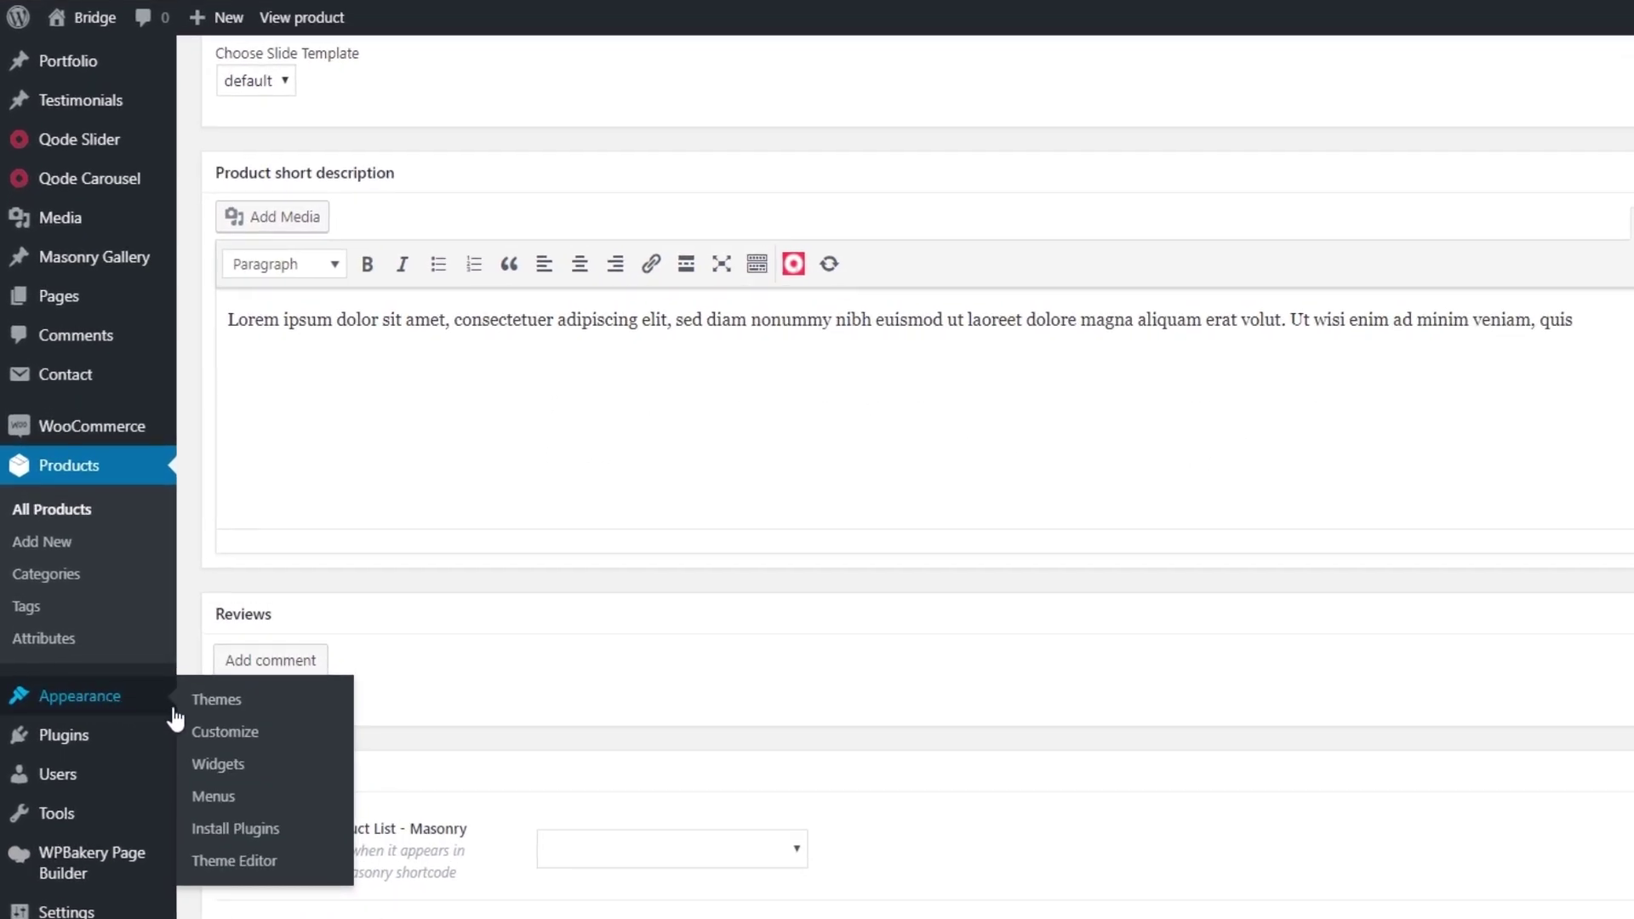
# - Set Customizer WooCommerce Product Images thumbnail cropping to Uncropped after trying Custom
pyautogui.click(225, 741)
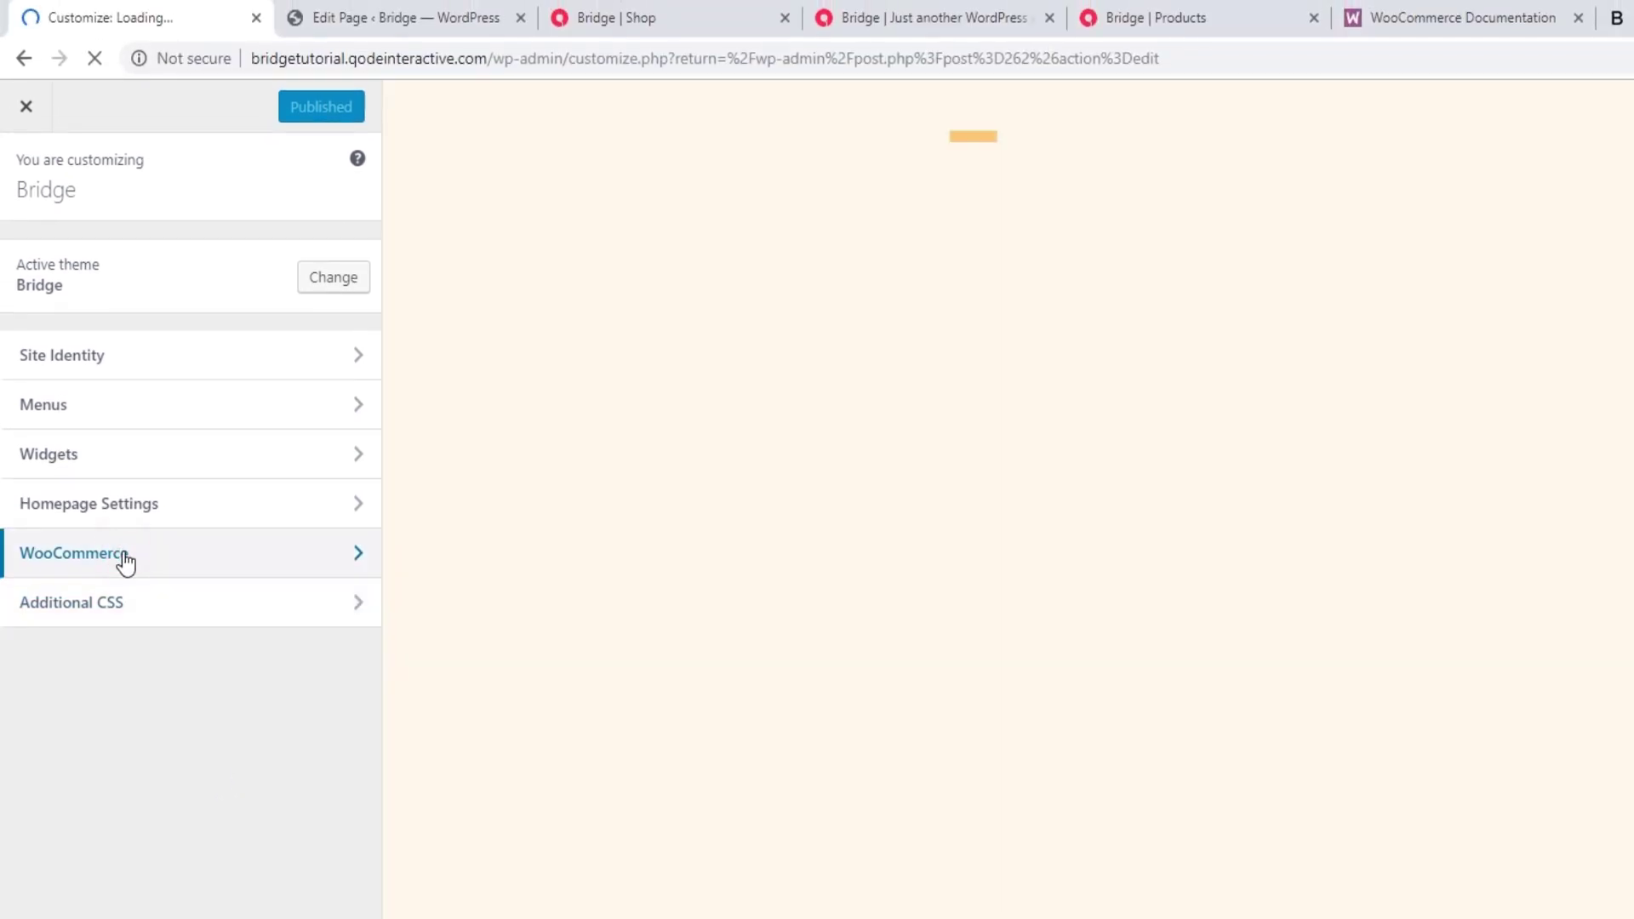
pyautogui.click(126, 561)
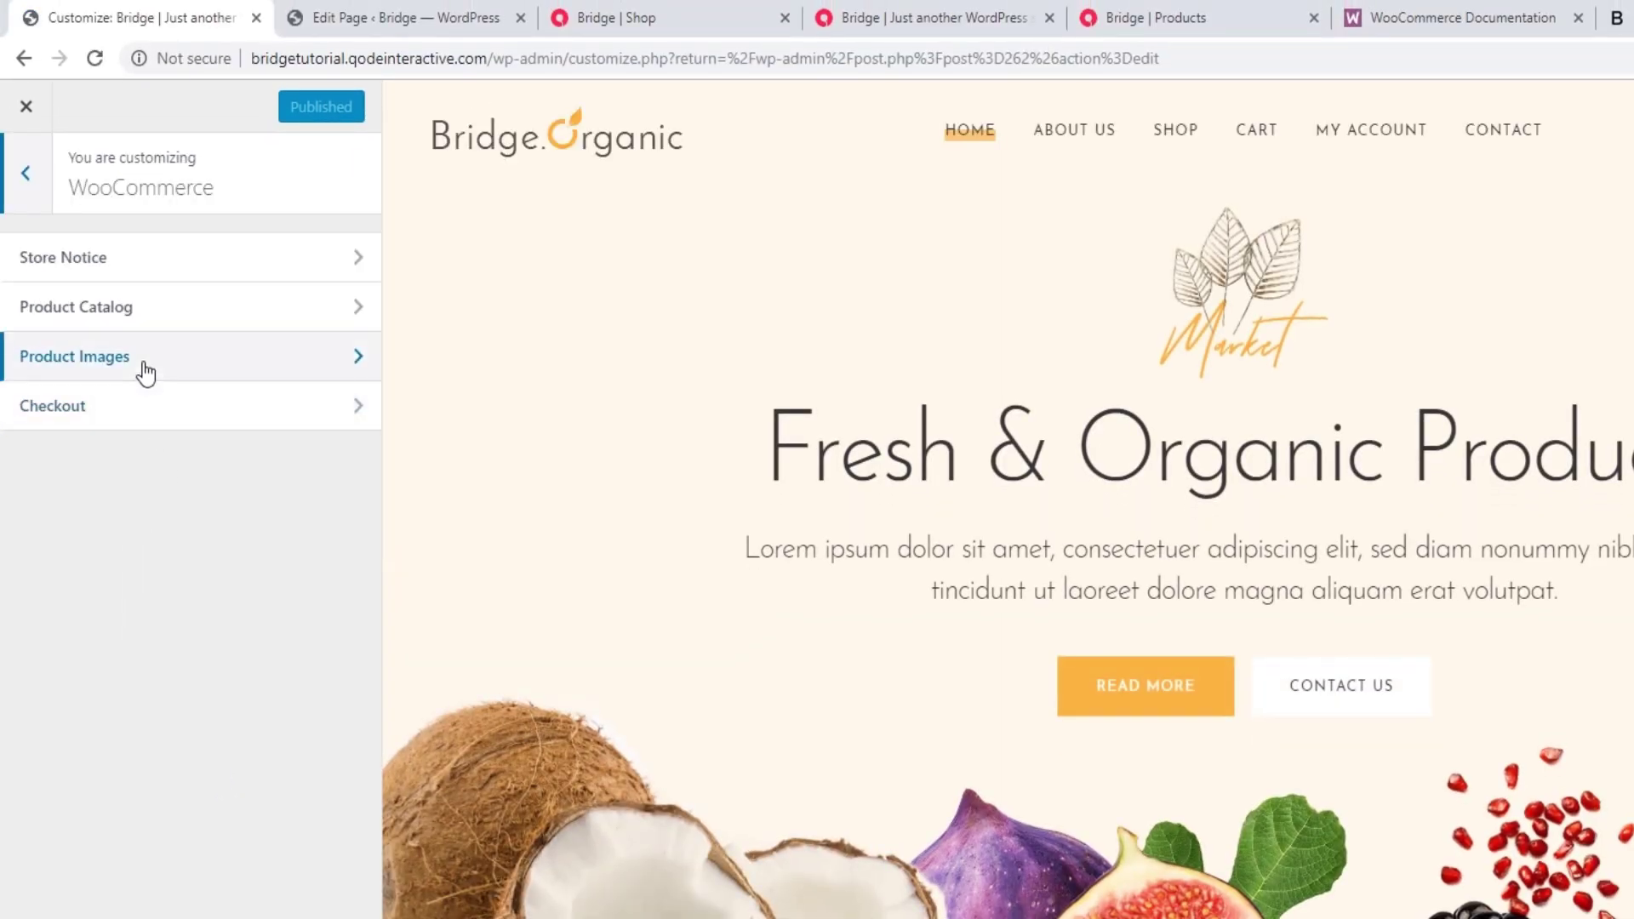
pyautogui.click(145, 372)
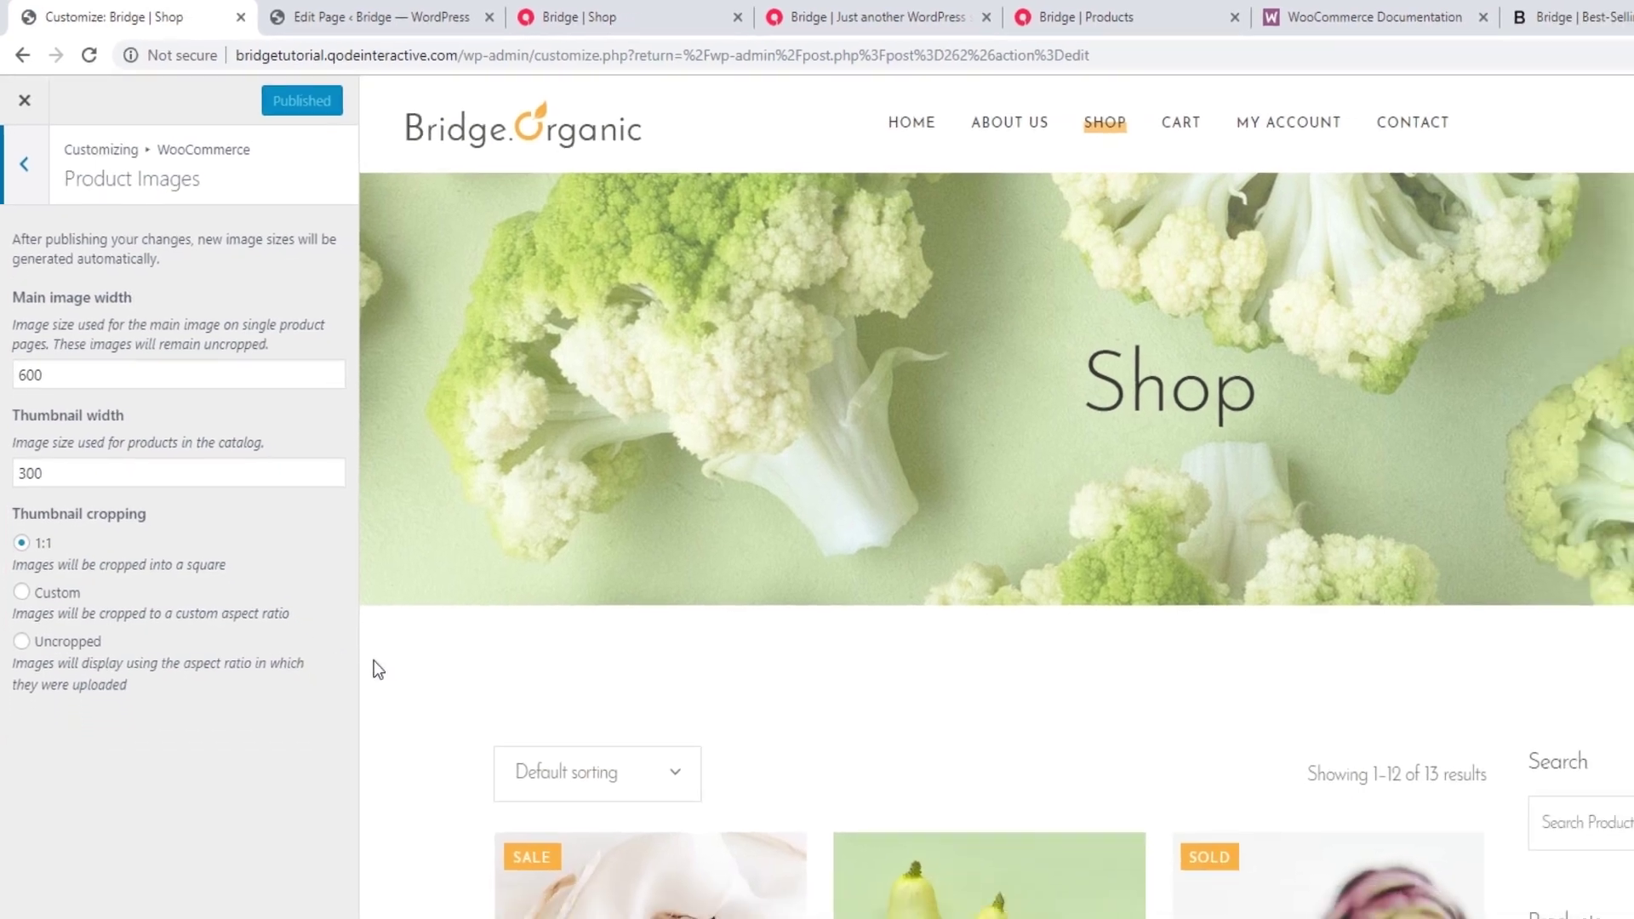
pyautogui.scroll(-6, 562, 707)
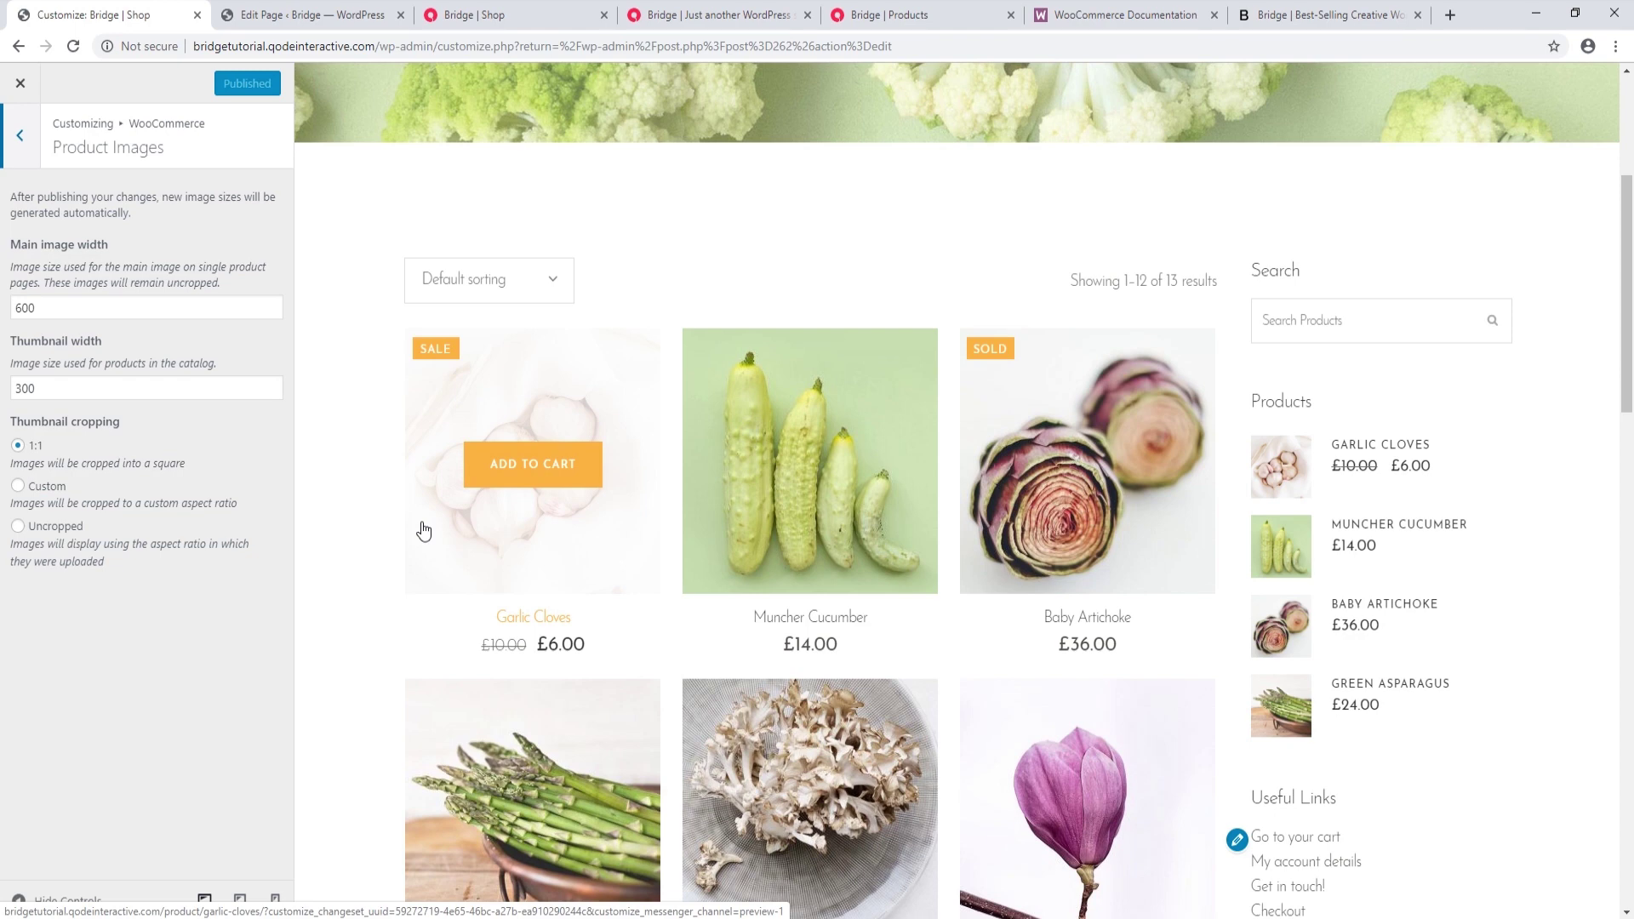
pyautogui.click(47, 487)
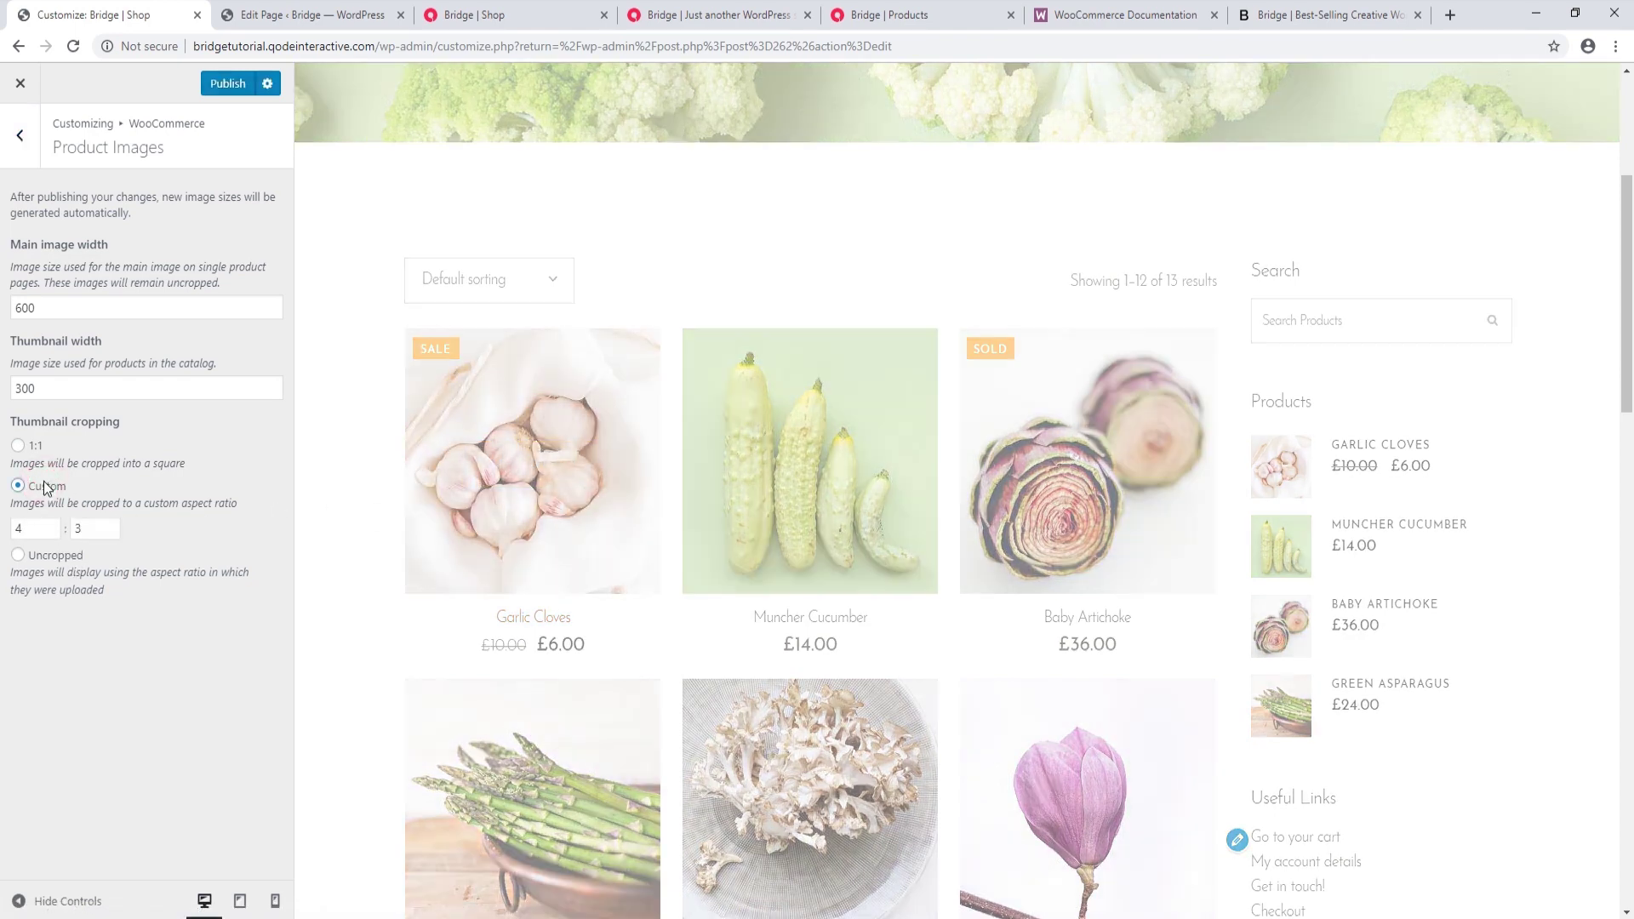
pyautogui.click(63, 558)
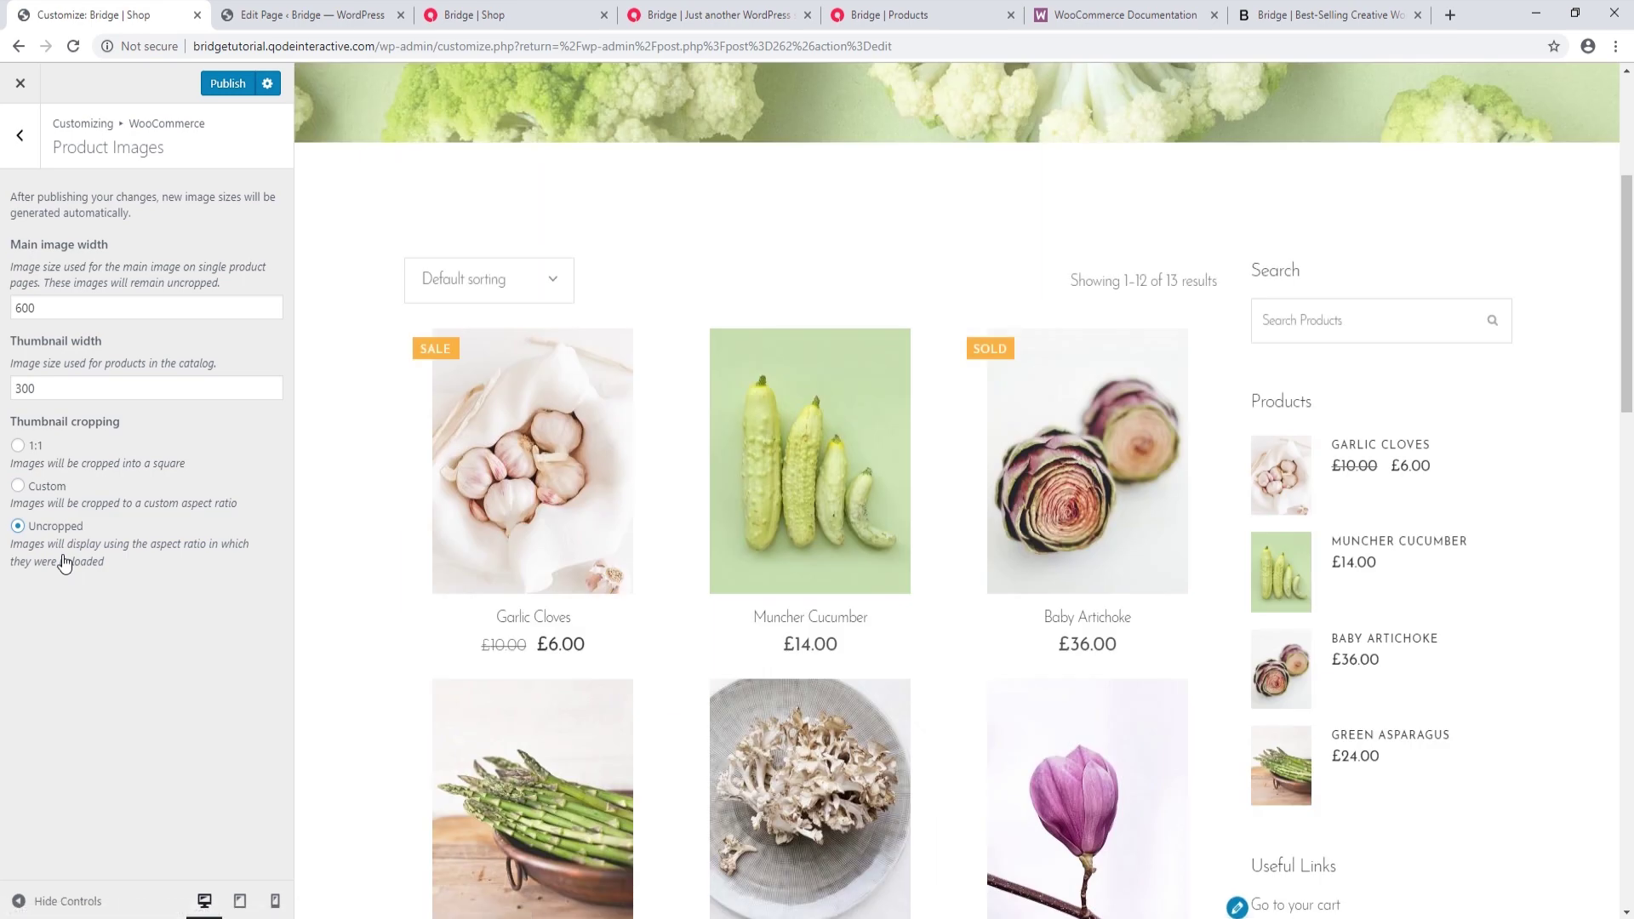